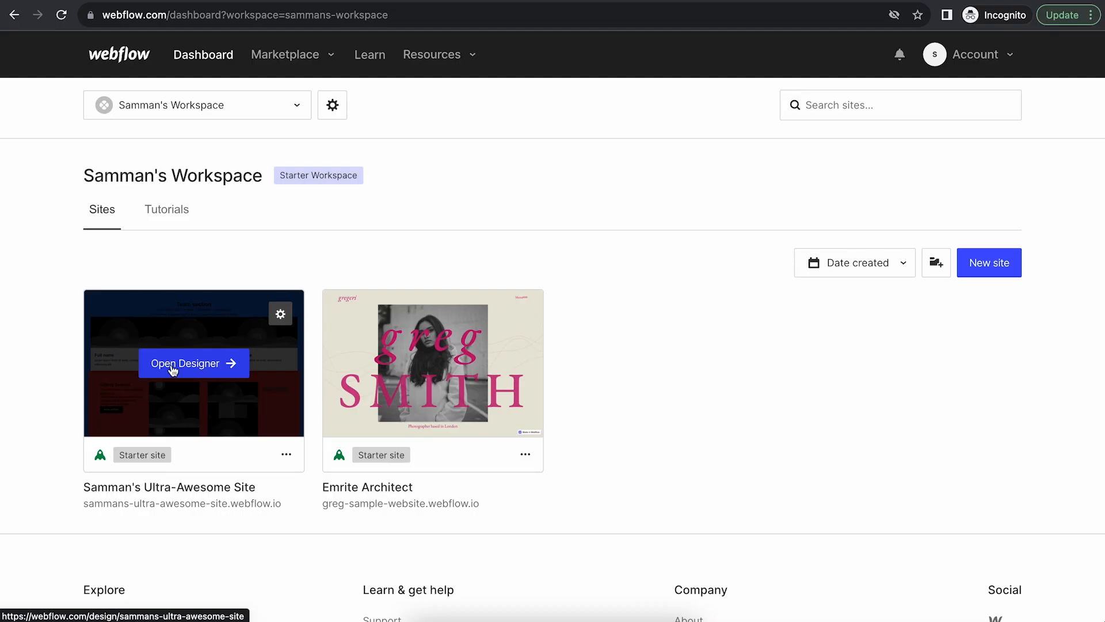
# Open the ultra-awesome site in the Designer and look over its existing home page
pyautogui.click(173, 370)
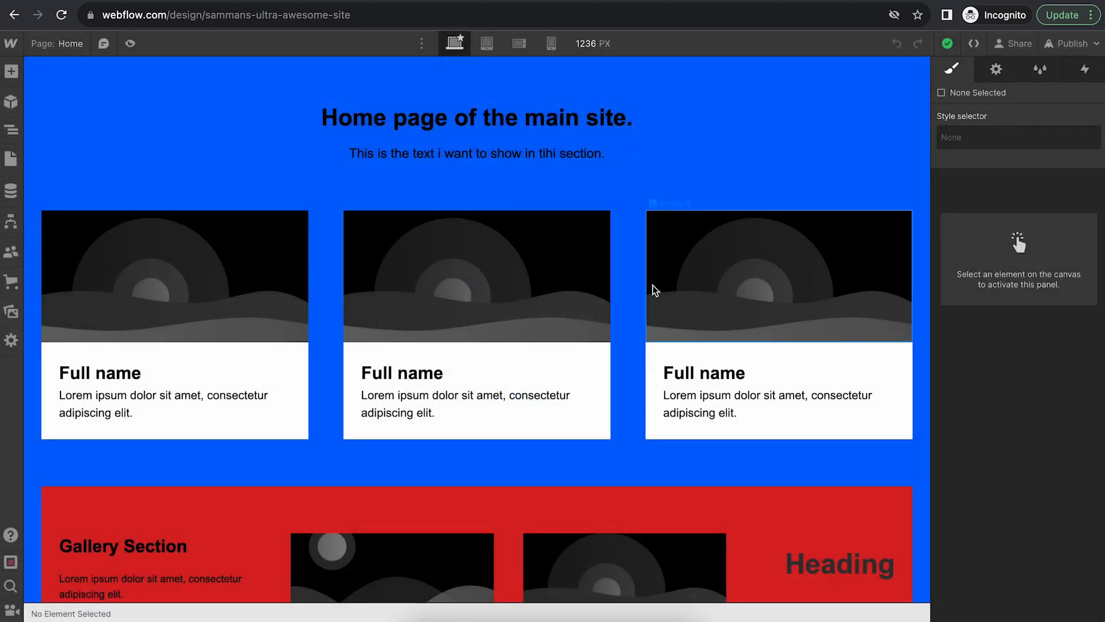
pyautogui.scroll(-8, 652, 285)
pyautogui.scroll(8, 653, 284)
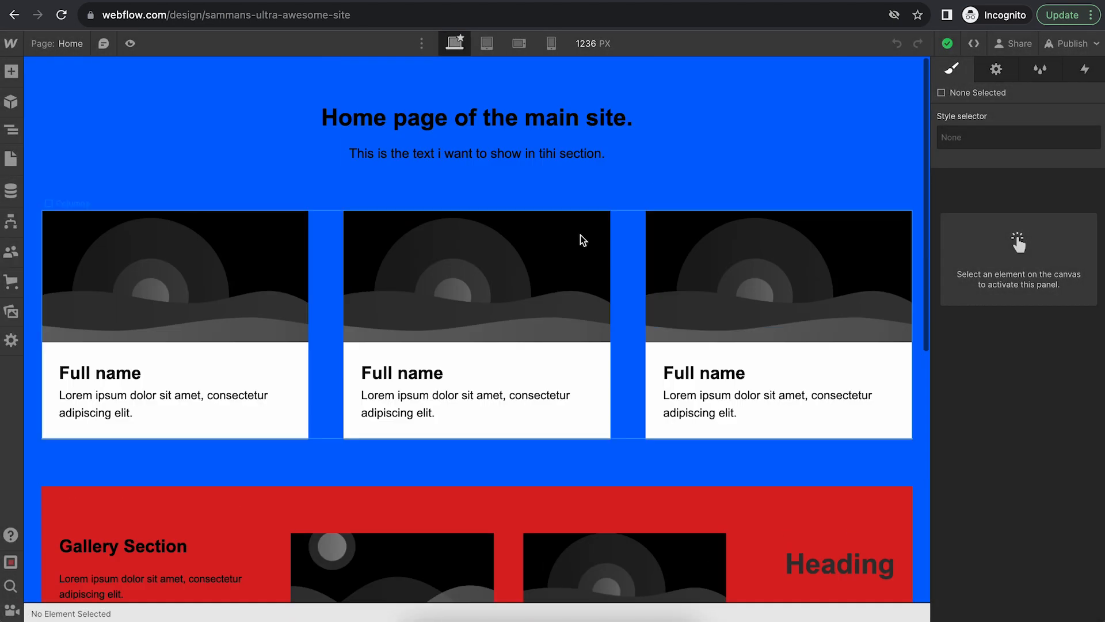
# Delete the heading, intro text, team cards and all remaining sections from the home page, leaving the body empty
pyautogui.click(385, 118)
pyautogui.press('Delete')
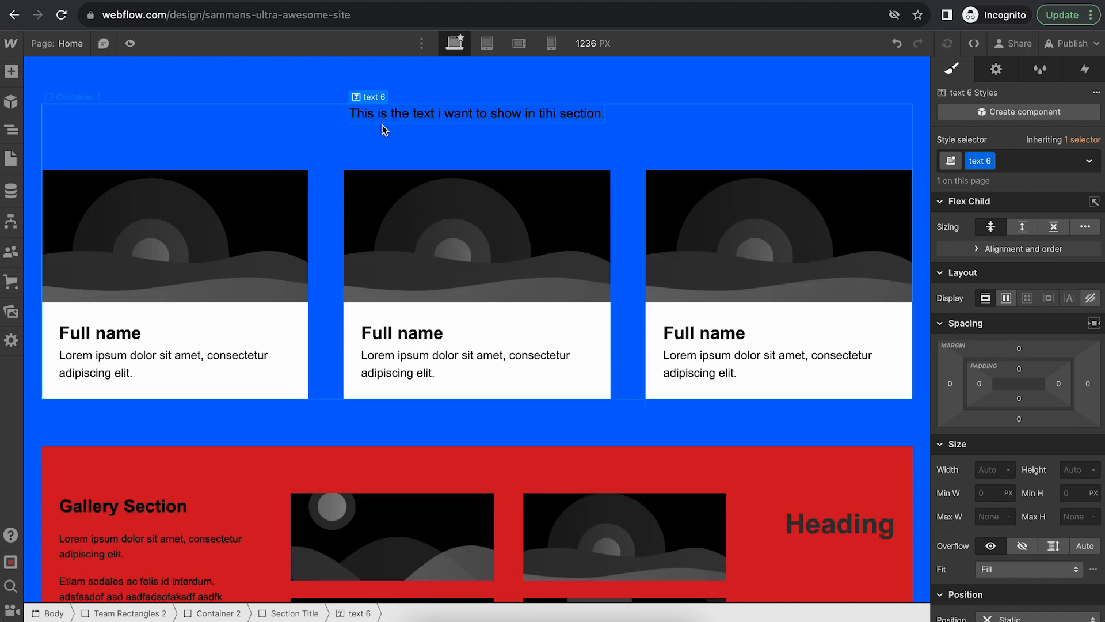
pyautogui.press('Delete')
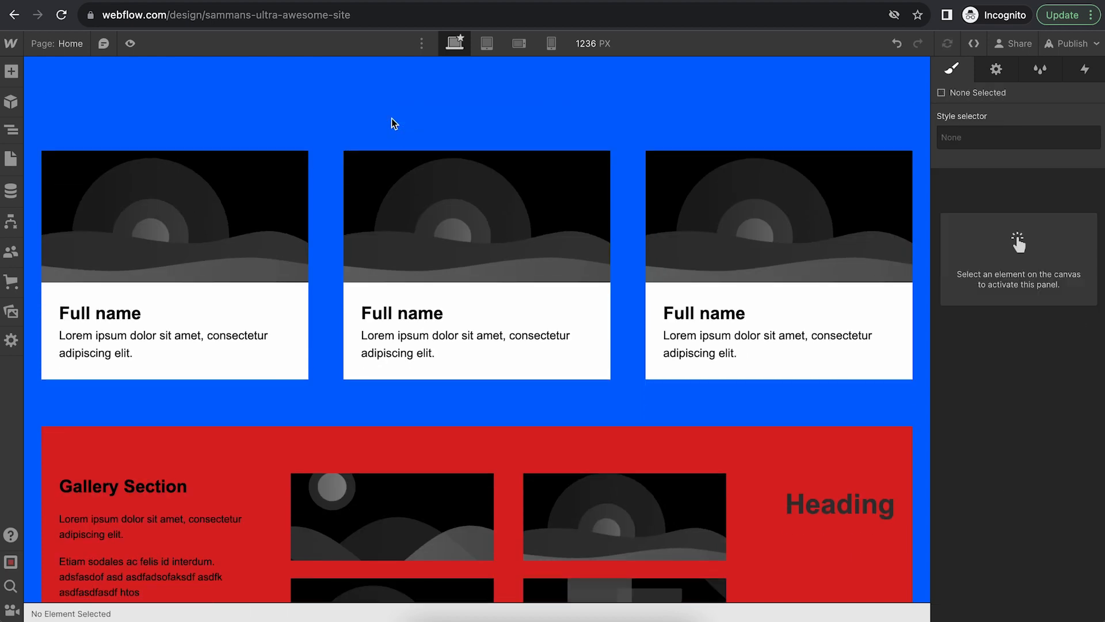
pyautogui.click(325, 189)
pyautogui.press('Delete')
pyautogui.click(326, 114)
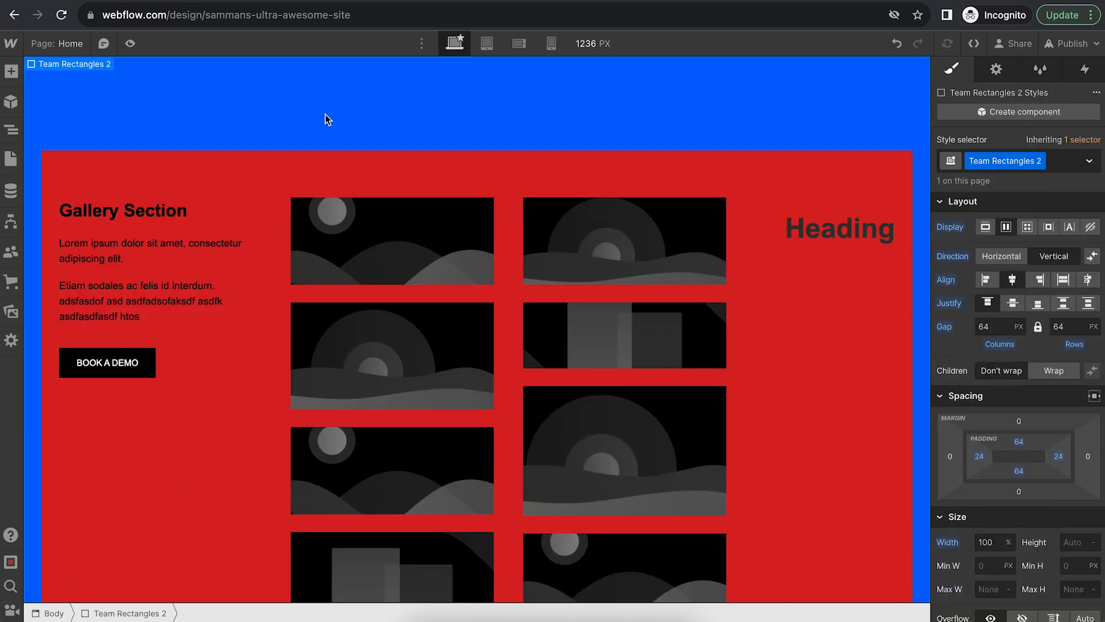
pyautogui.press('Delete')
pyautogui.click(262, 166)
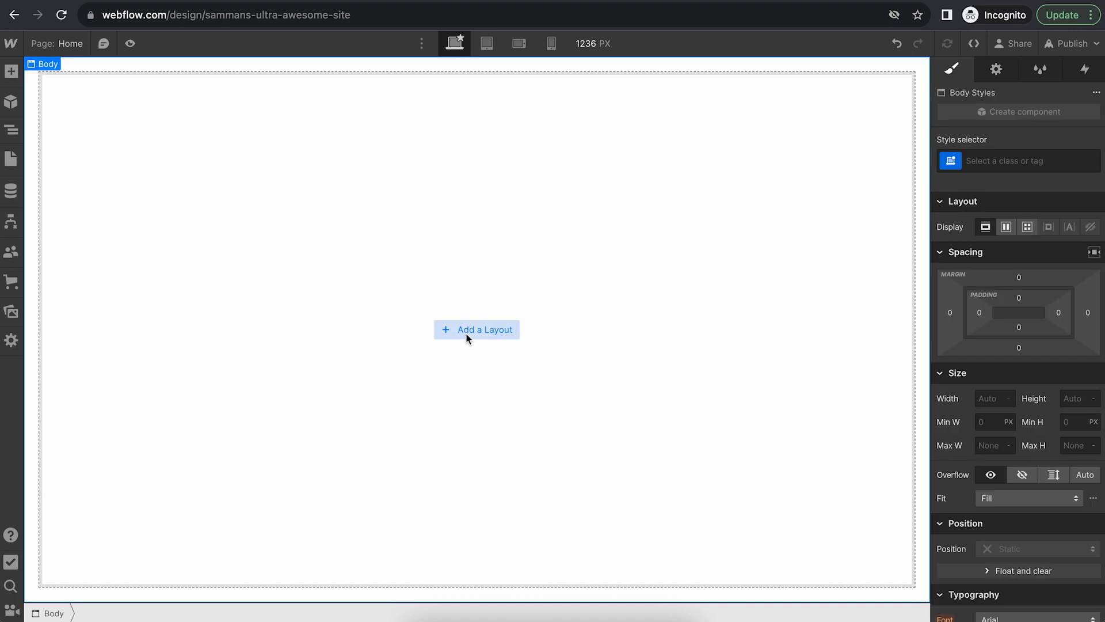
# Add the Navbar Logo Center layout from the Starter library to the top of the empty page
pyautogui.click(11, 132)
pyautogui.click(12, 71)
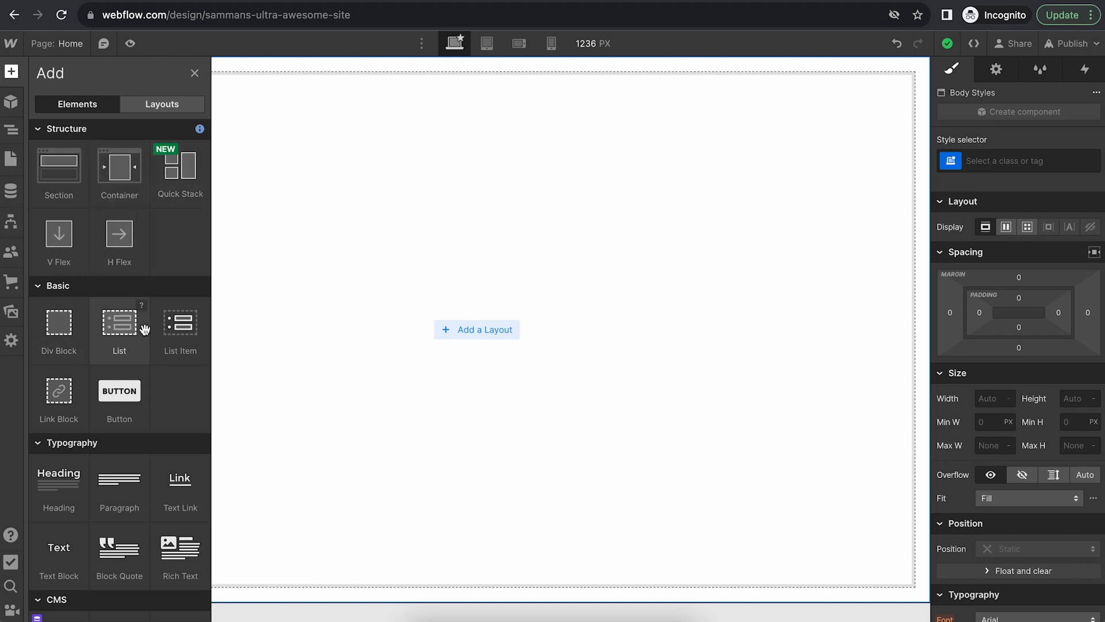
pyautogui.scroll(-10, 102, 371)
pyautogui.scroll(10, 101, 375)
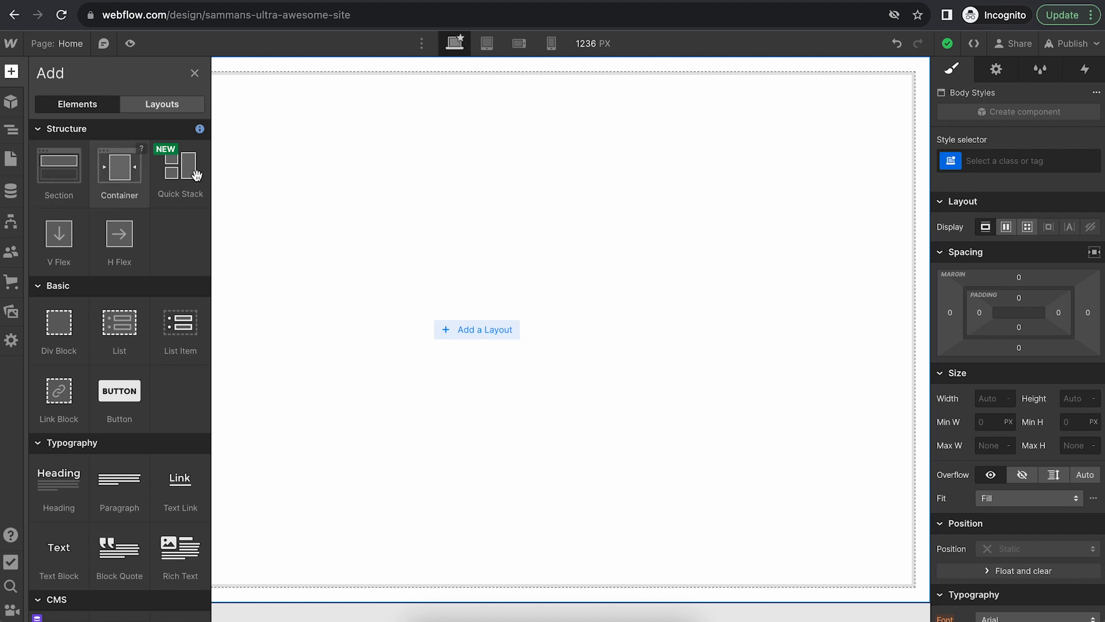
pyautogui.click(163, 105)
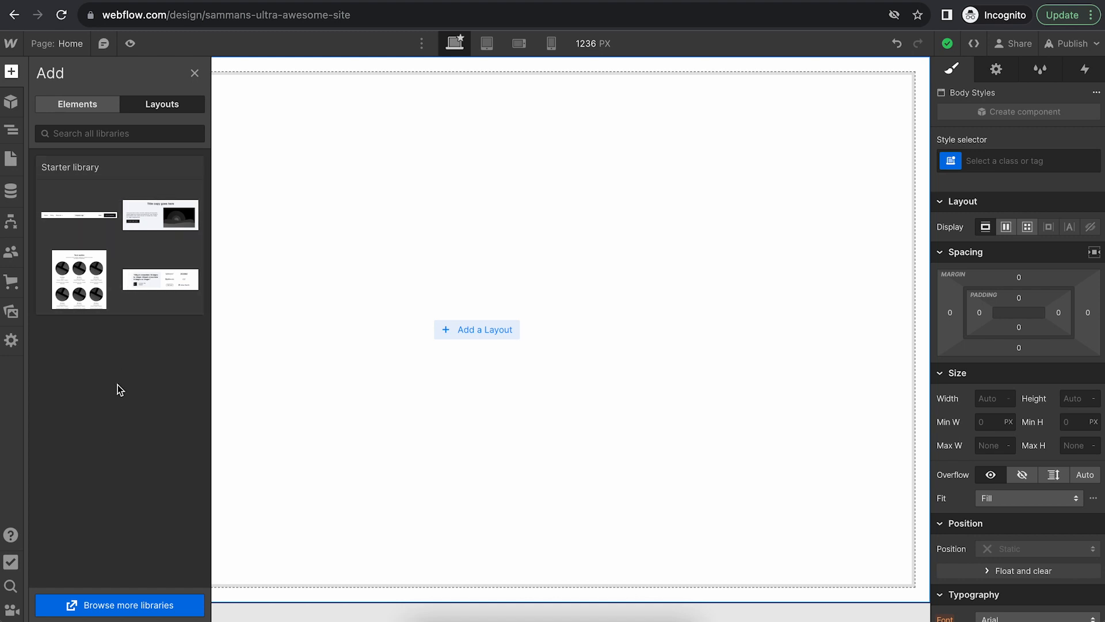
pyautogui.click(123, 224)
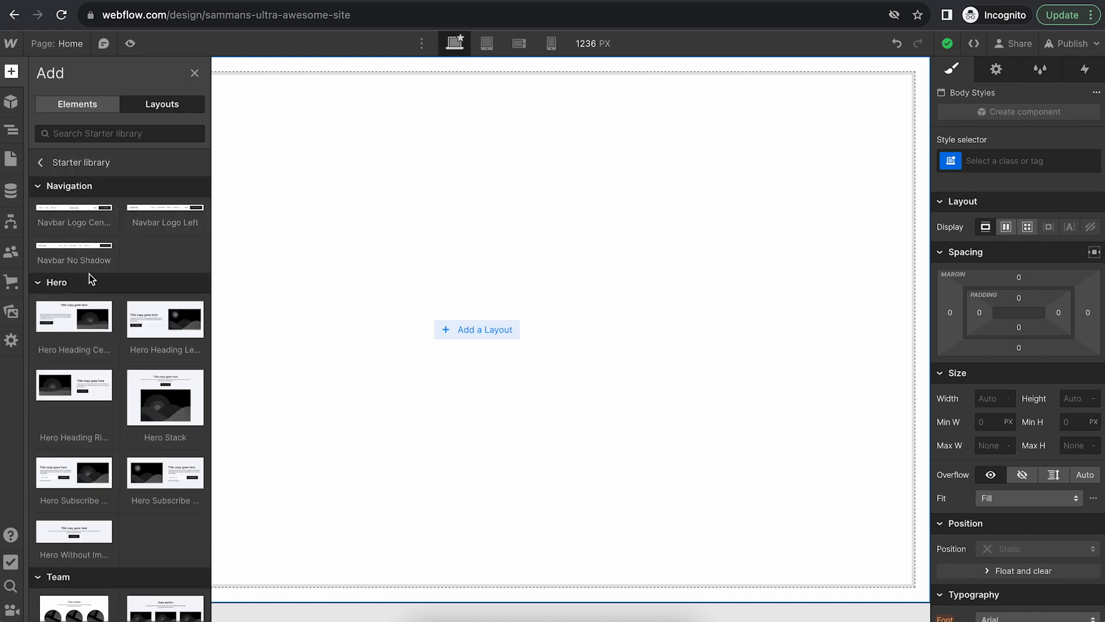
pyautogui.moveTo(121, 386)
pyautogui.scroll(-2, 120, 386)
pyautogui.scroll(2, 121, 386)
pyautogui.moveTo(90, 212)
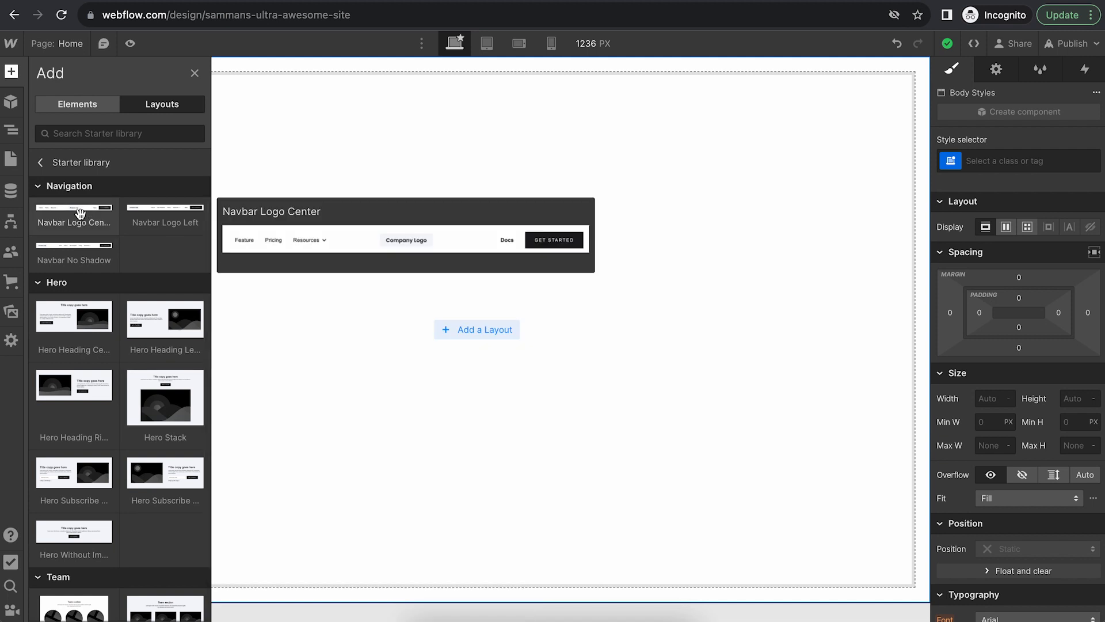
pyautogui.moveTo(80, 214); pyautogui.dragTo(320, 85)
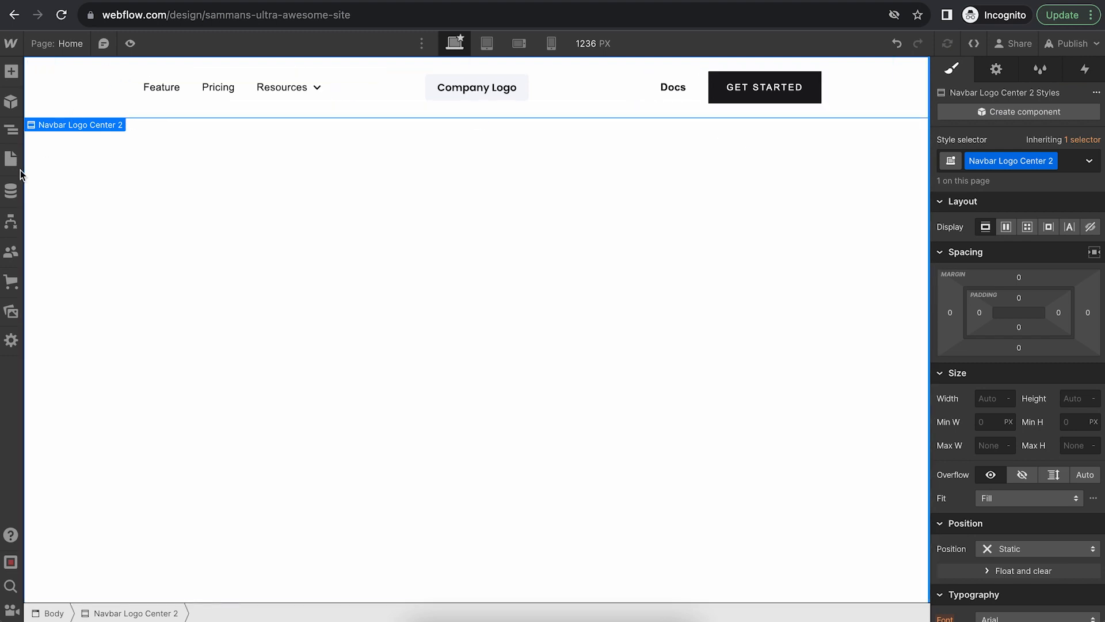
# Add the Hero Without Image layout from the Starter library directly below the navbar
pyautogui.click(10, 136)
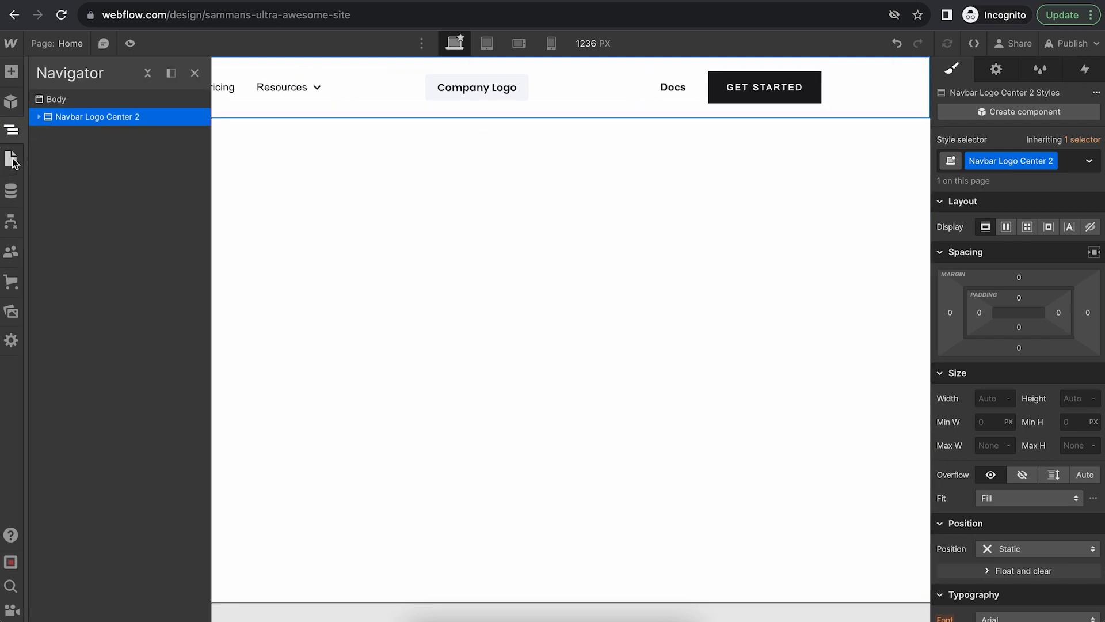
pyautogui.click(11, 158)
pyautogui.click(11, 102)
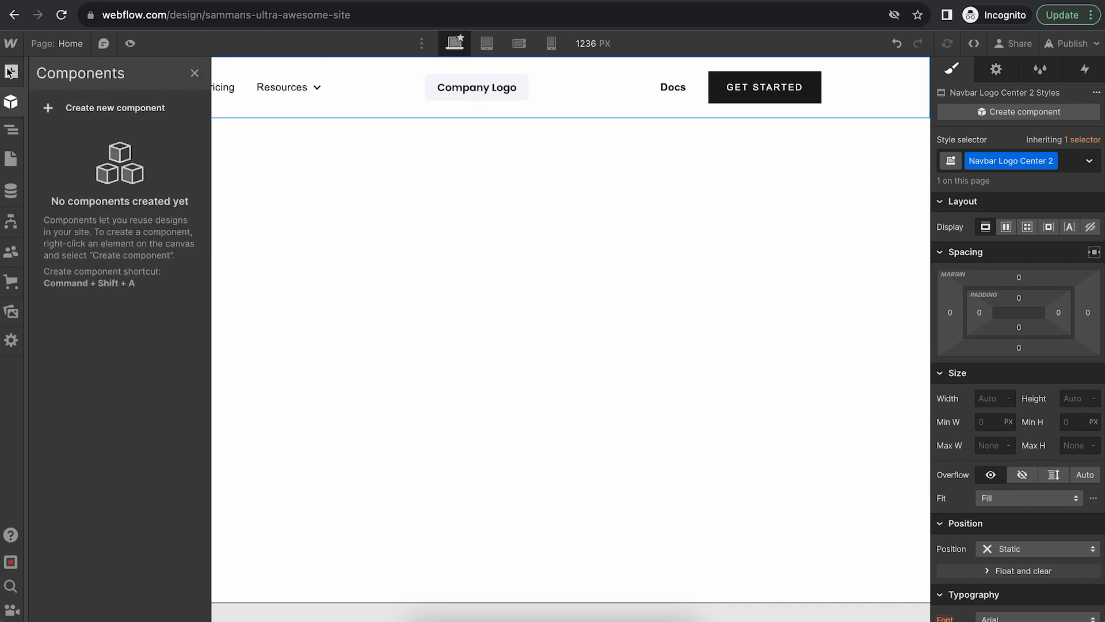
pyautogui.click(10, 71)
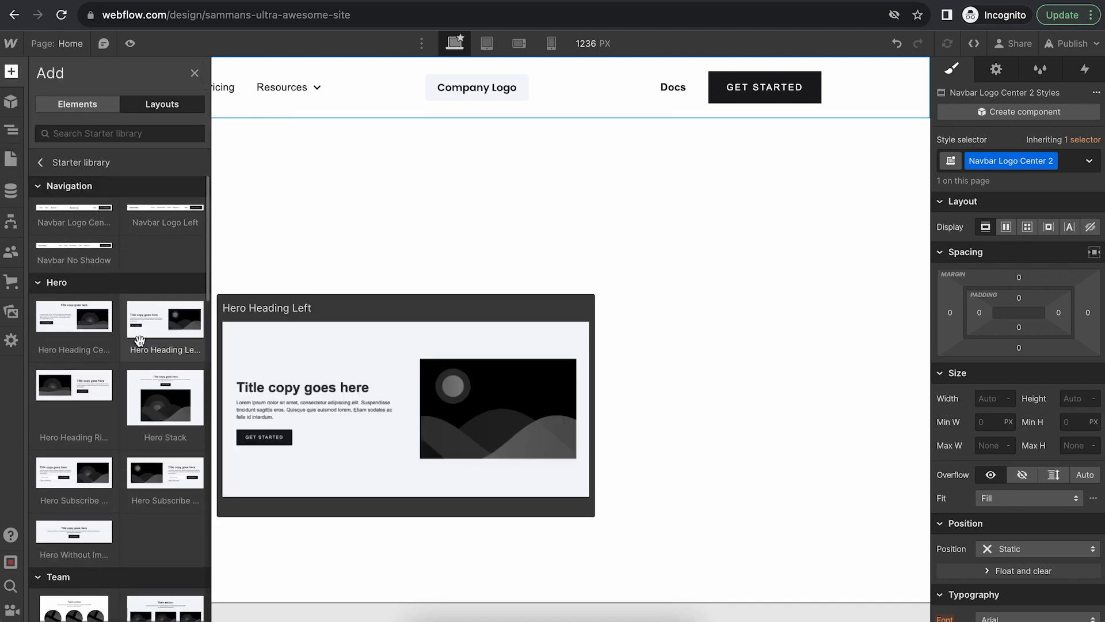
pyautogui.scroll(-2, 116, 298)
pyautogui.scroll(2, 116, 298)
pyautogui.moveTo(72, 320)
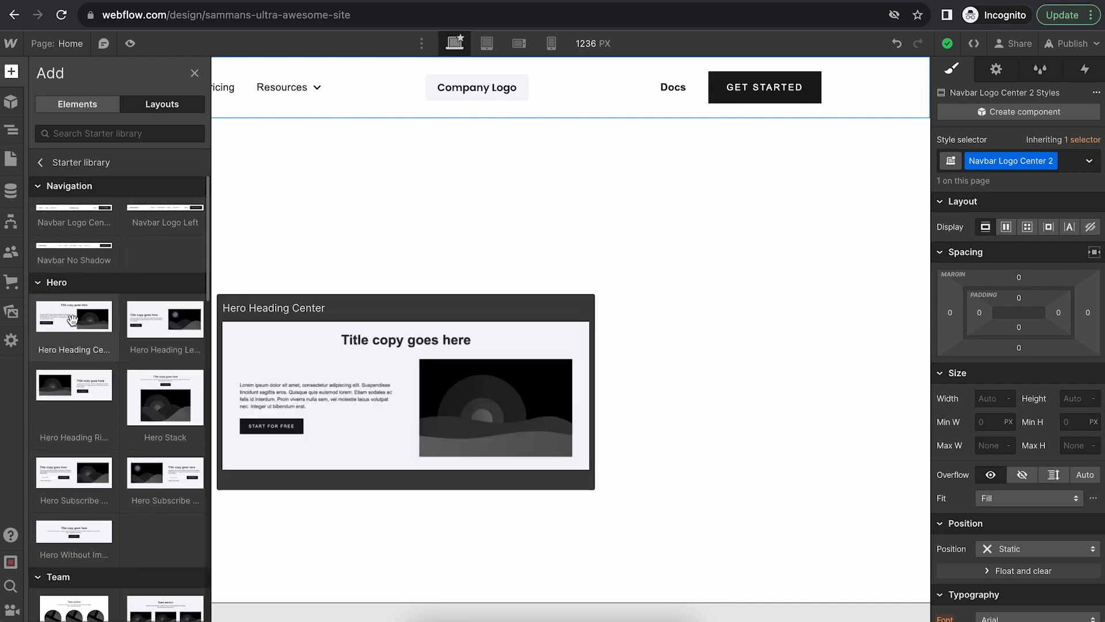
pyautogui.moveTo(172, 465)
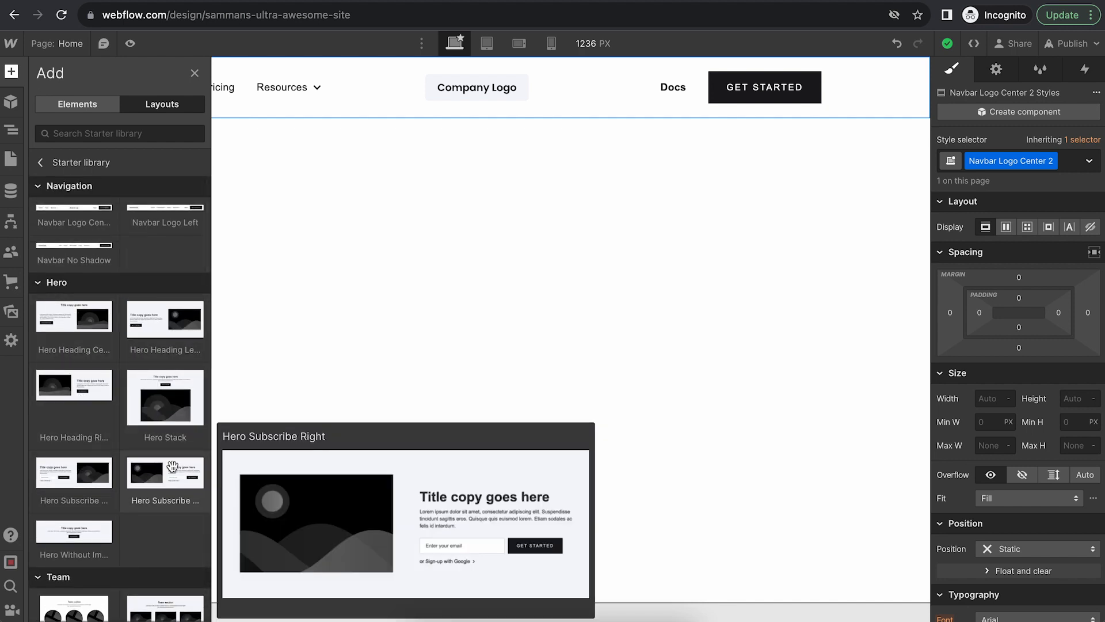
pyautogui.scroll(-1, 171, 465)
pyautogui.click(85, 462)
pyautogui.moveTo(86, 463); pyautogui.dragTo(374, 213)
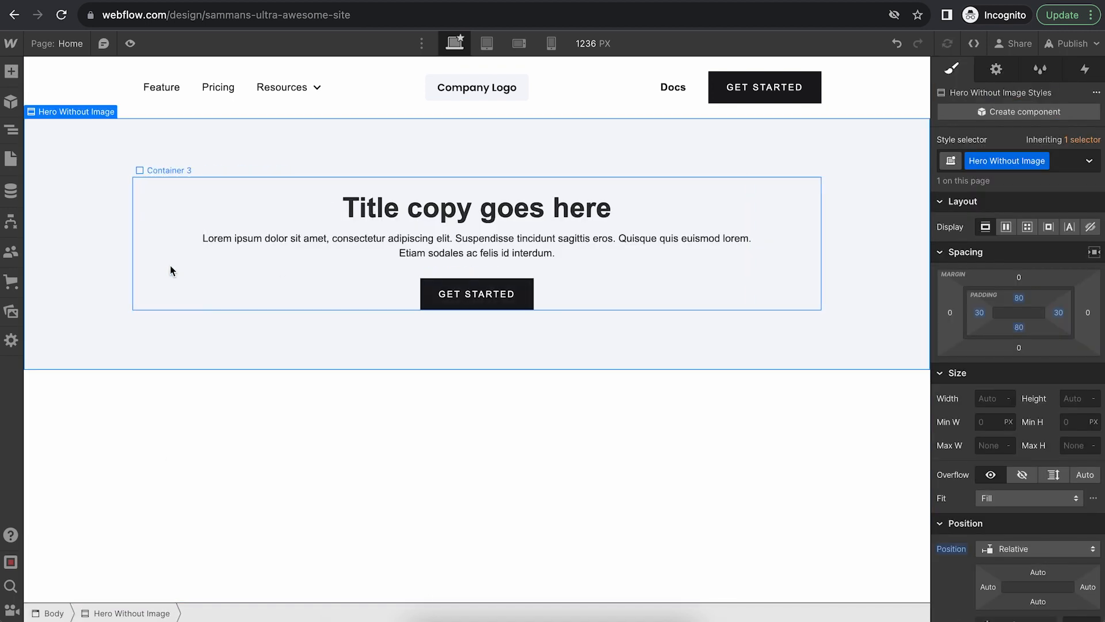
# Add the Team Circles layout from the Starter library below the hero section
pyautogui.click(11, 131)
pyautogui.click(10, 133)
pyautogui.click(10, 159)
pyautogui.click(11, 102)
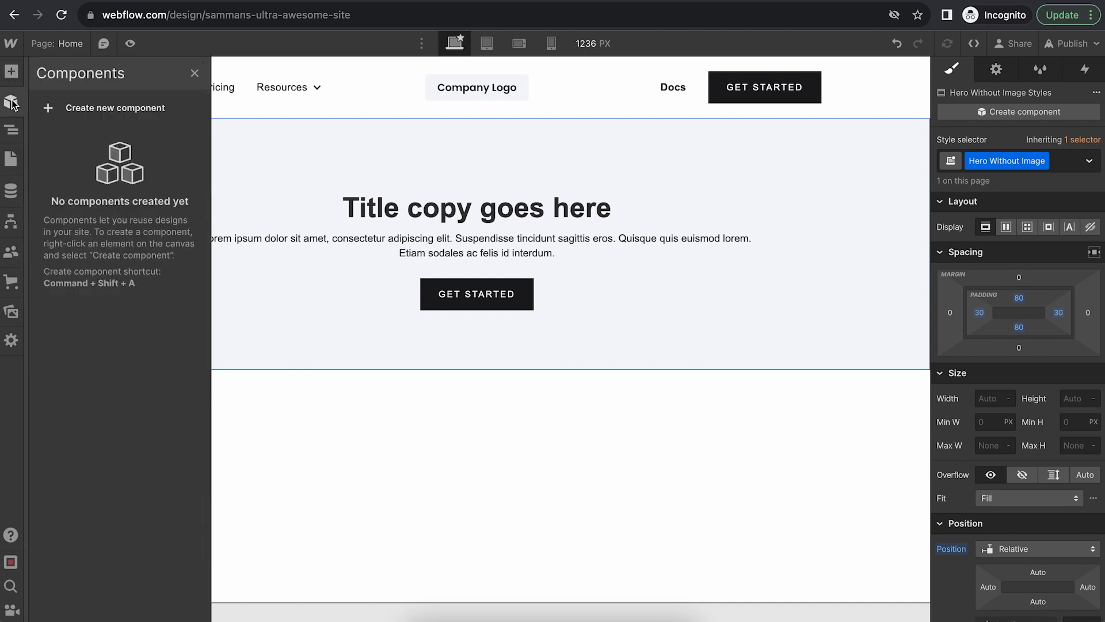
pyautogui.click(11, 73)
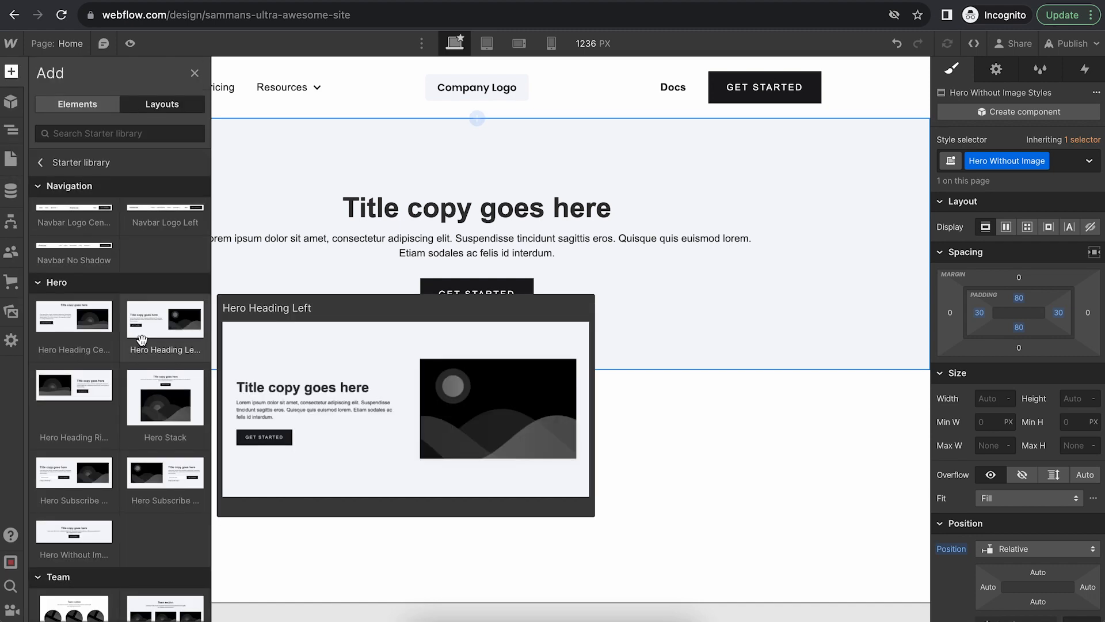
pyautogui.scroll(-10, 142, 340)
pyautogui.scroll(3, 142, 339)
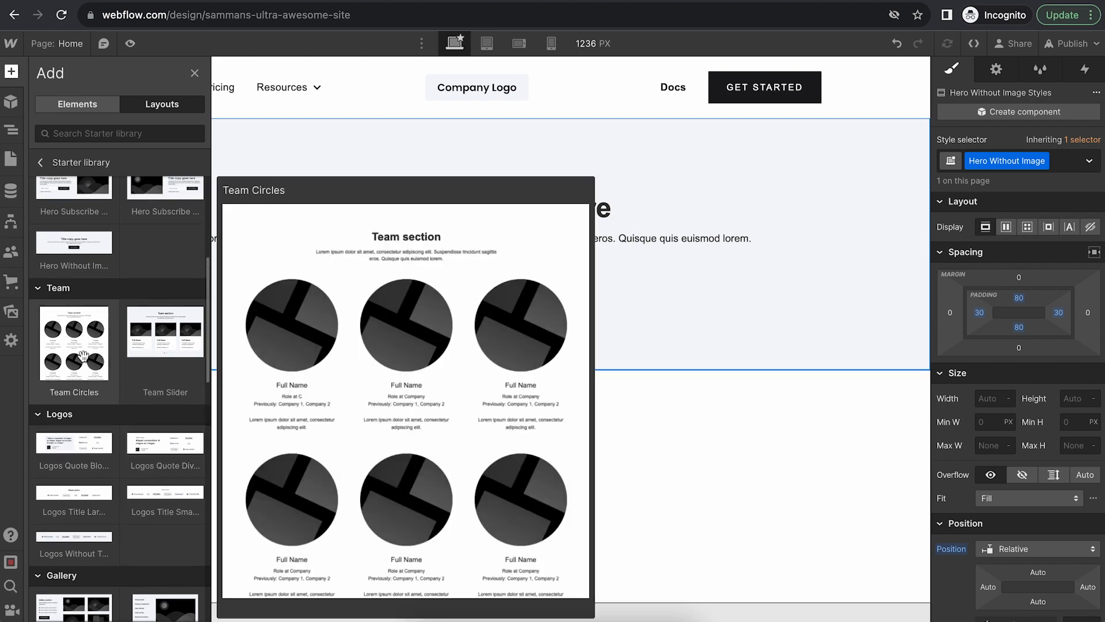
pyautogui.moveTo(75, 352); pyautogui.dragTo(617, 402)
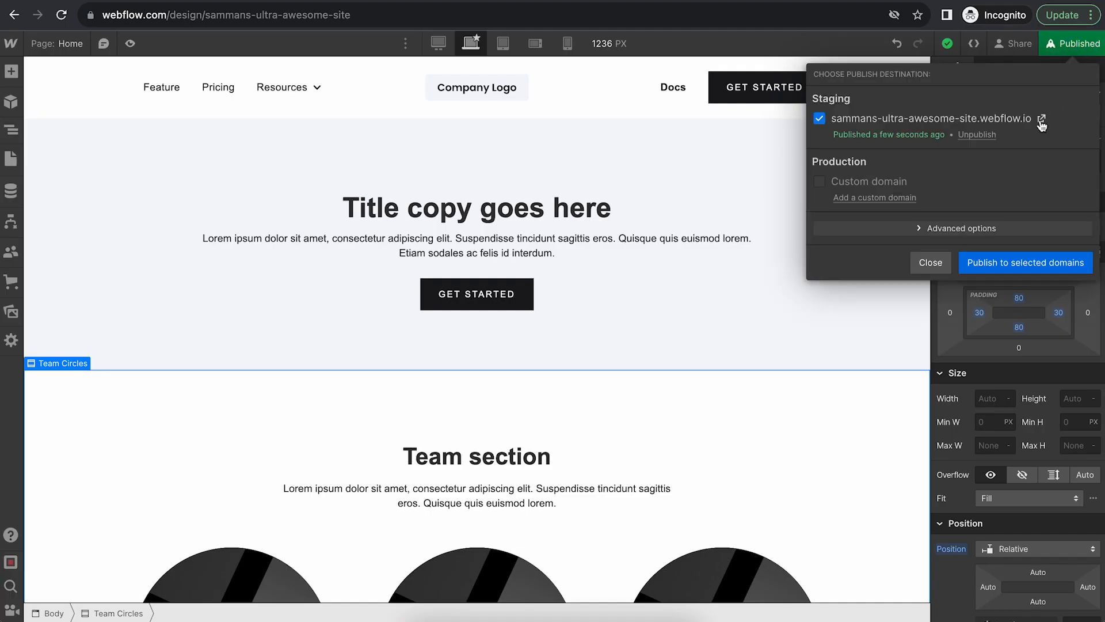
# Open the published staging site and look through the whole live page
pyautogui.click(1041, 118)
pyautogui.scroll(-8, 208, 219)
pyautogui.scroll(10, 201, 184)
# Inspect the live page's HTML and expand the hero-without-image section down to the contents of hero-wrapper-two
pyautogui.rightClick(161, 61)
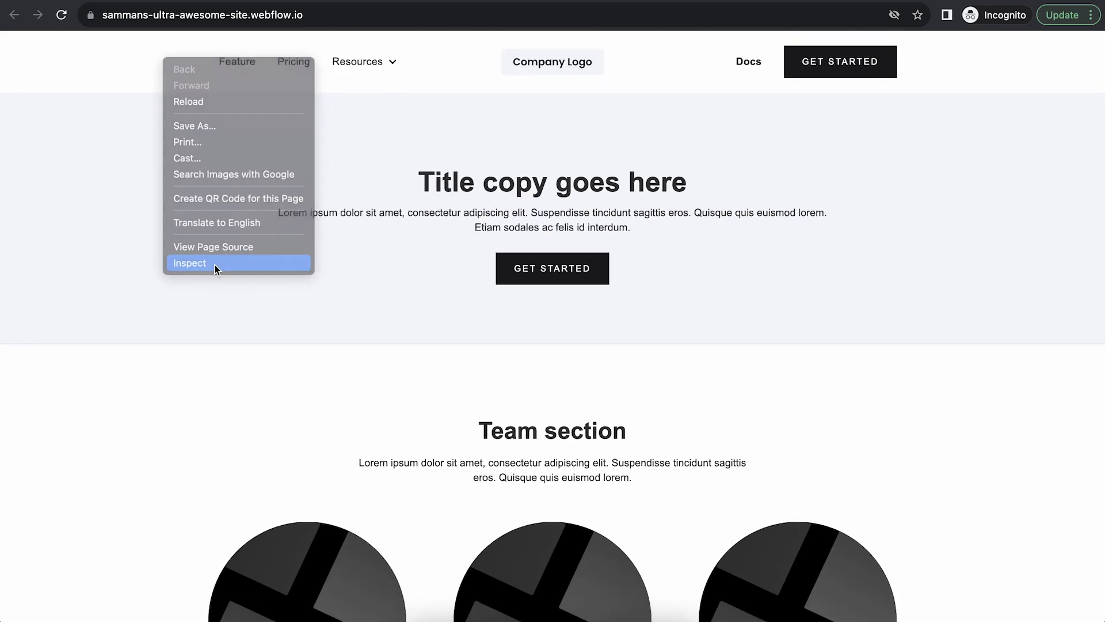
pyautogui.click(216, 266)
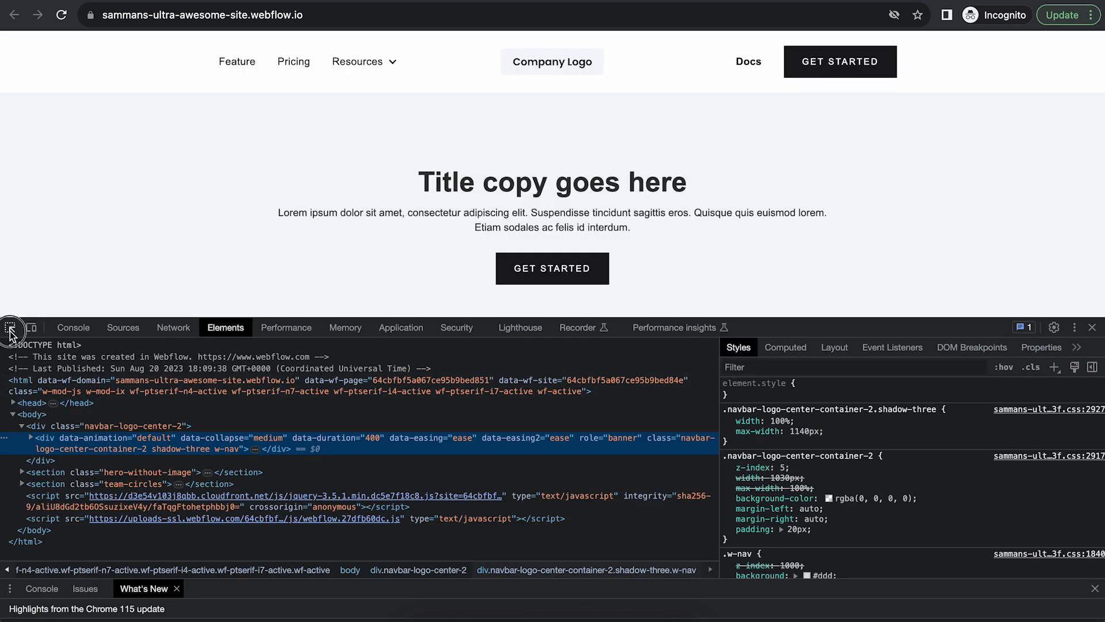
pyautogui.click(9, 328)
pyautogui.click(269, 102)
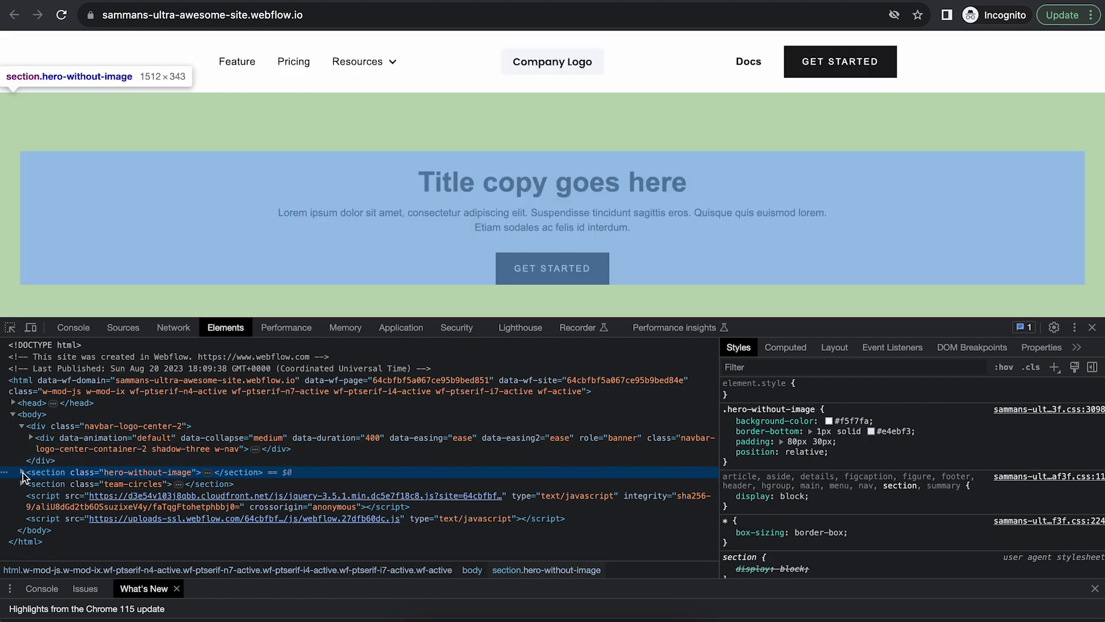
pyautogui.click(22, 472)
pyautogui.click(31, 473)
pyautogui.scroll(-1, 31, 472)
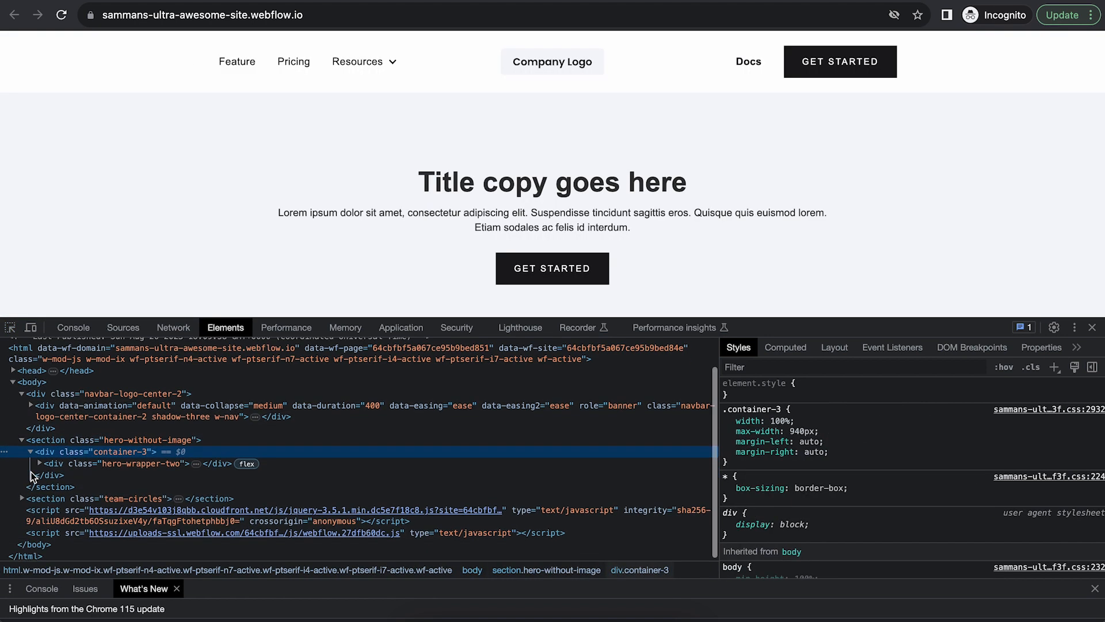
pyautogui.click(39, 465)
pyautogui.scroll(-1, 39, 466)
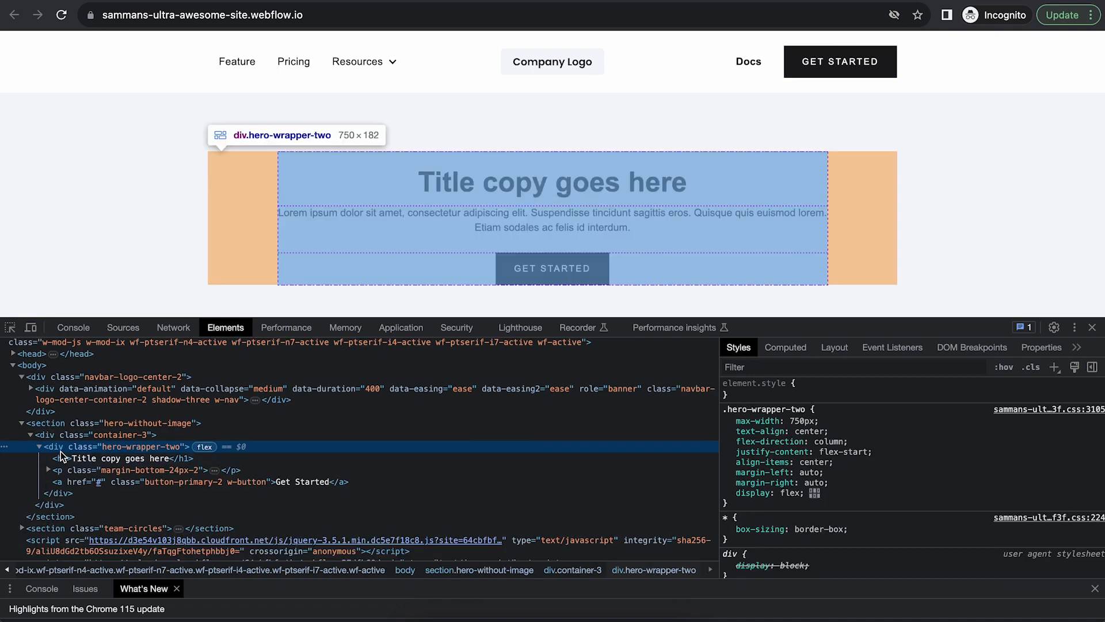
# Examine the hero markup element by element: section, container-3, hero-wrapper-two, h1 title, paragraph and Get Started link
pyautogui.click(47, 427)
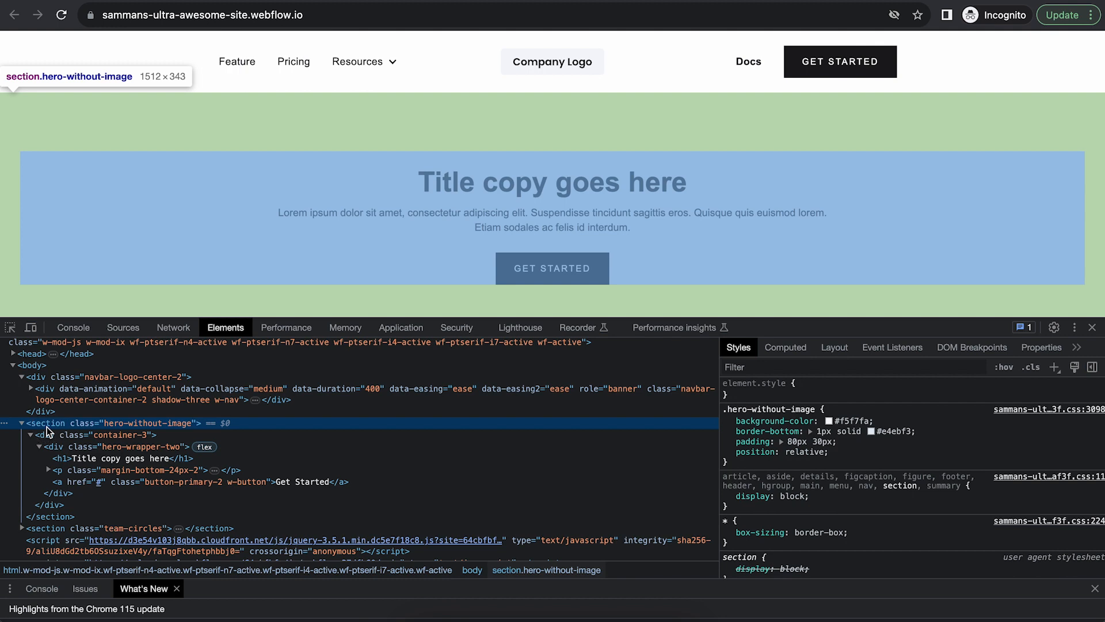
pyautogui.click(54, 447)
pyautogui.click(48, 434)
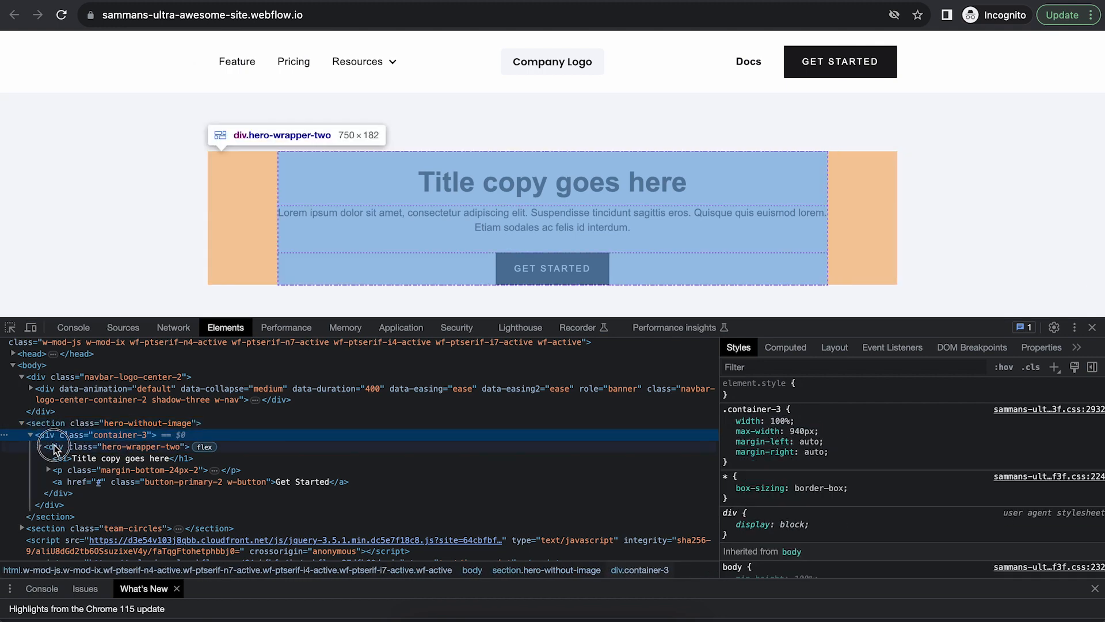
pyautogui.click(55, 447)
pyautogui.click(69, 459)
pyautogui.click(70, 469)
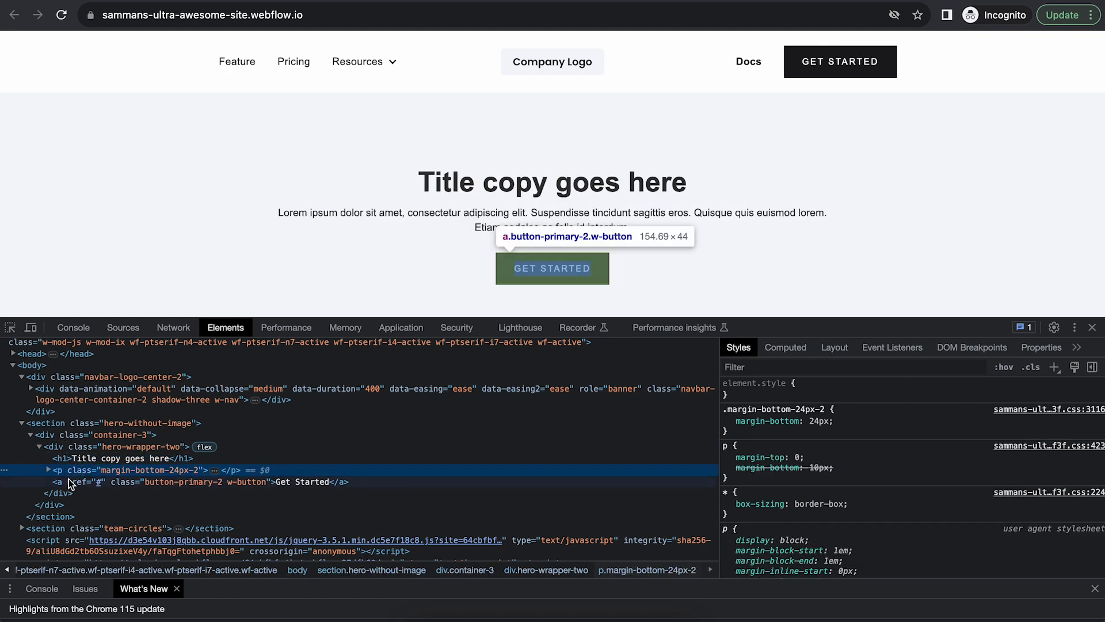
pyautogui.click(69, 482)
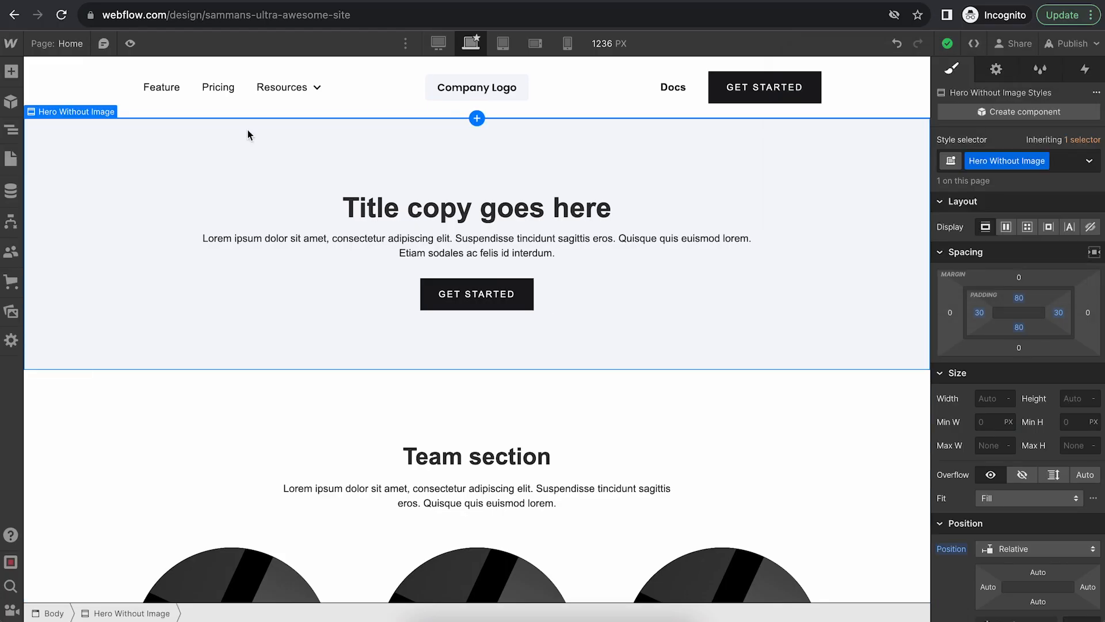
# Back in the Designer, review the Starter library layouts and the basic elements, and return to the layout library overview
pyautogui.click(9, 102)
pyautogui.click(11, 71)
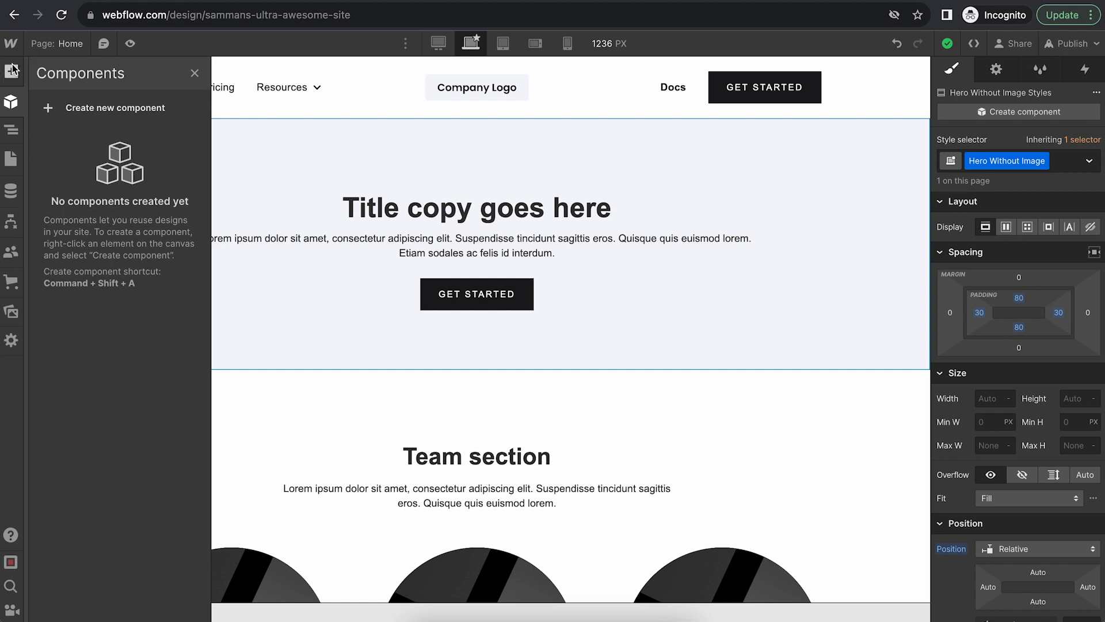
pyautogui.scroll(-10, 138, 569)
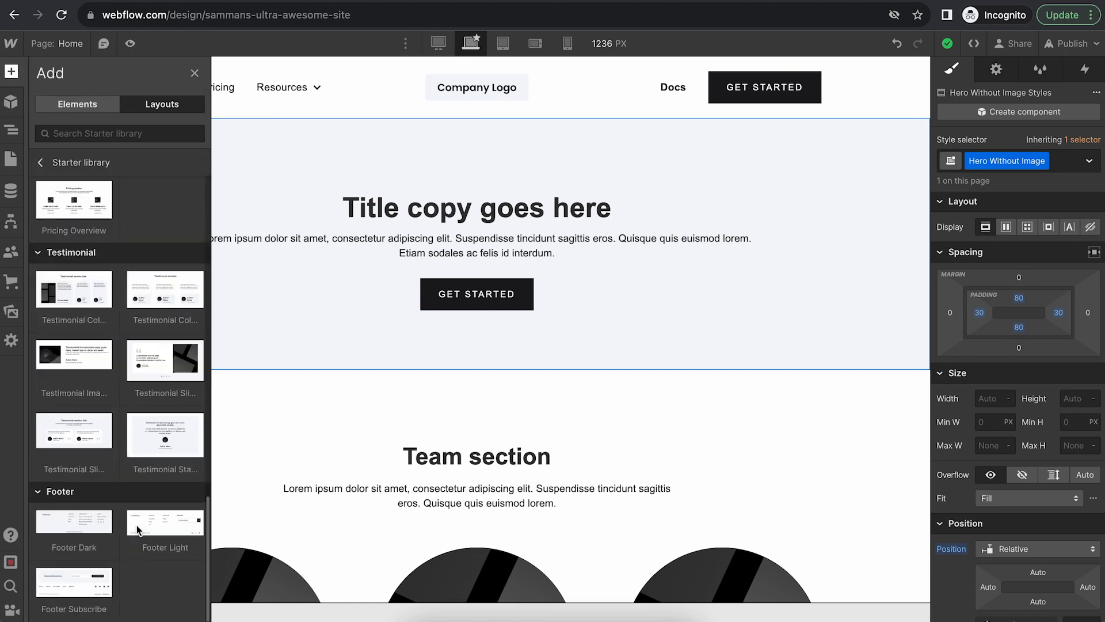
pyautogui.click(86, 109)
pyautogui.click(162, 103)
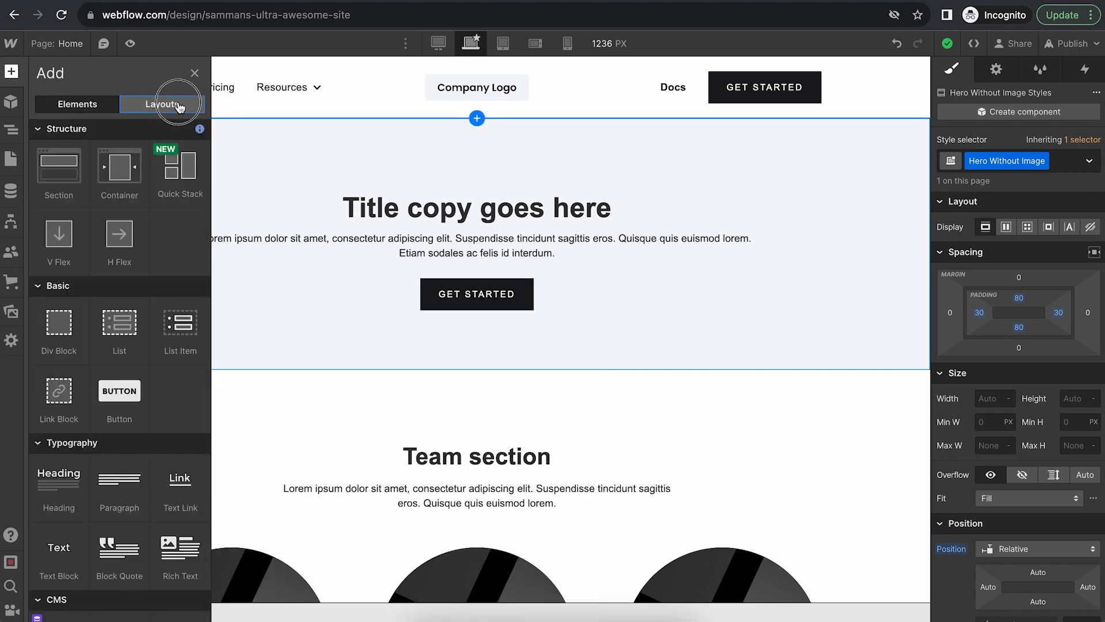
pyautogui.click(41, 185)
pyautogui.click(43, 161)
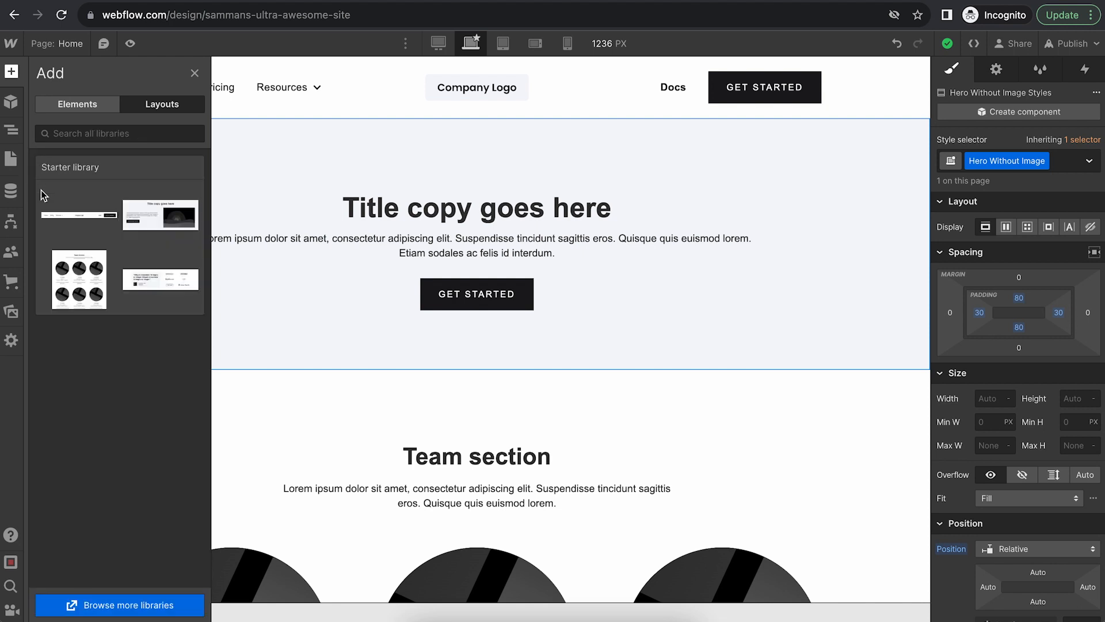
# Browse the Webflow marketplace for more layout libraries and open the Conversion Flow Library's details
pyautogui.click(128, 605)
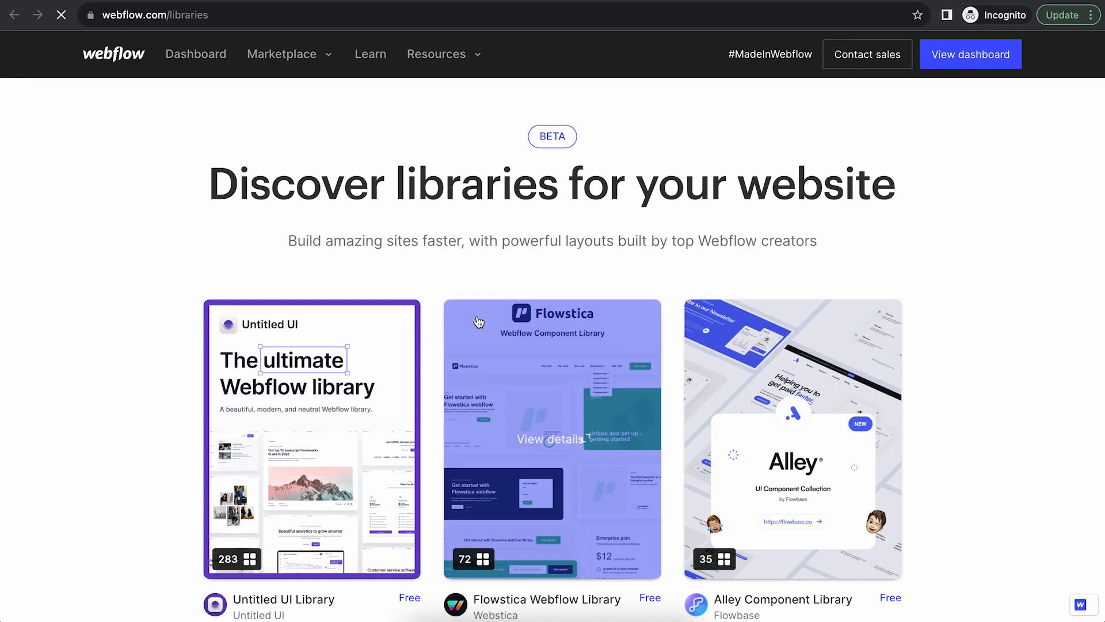
pyautogui.scroll(-20, 111, 421)
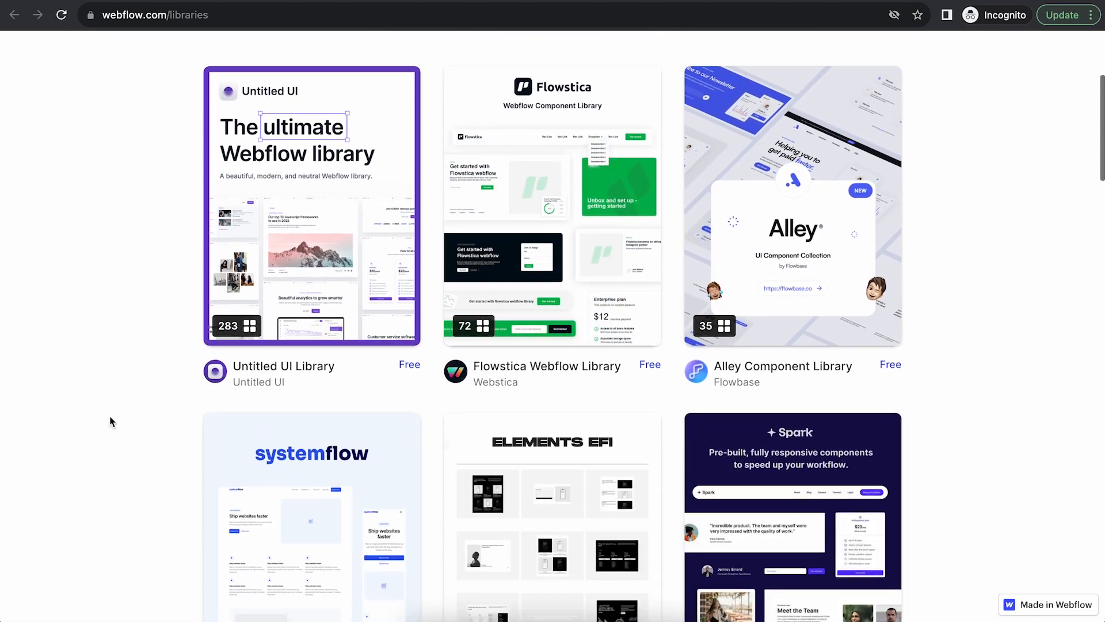
pyautogui.scroll(-10, 111, 422)
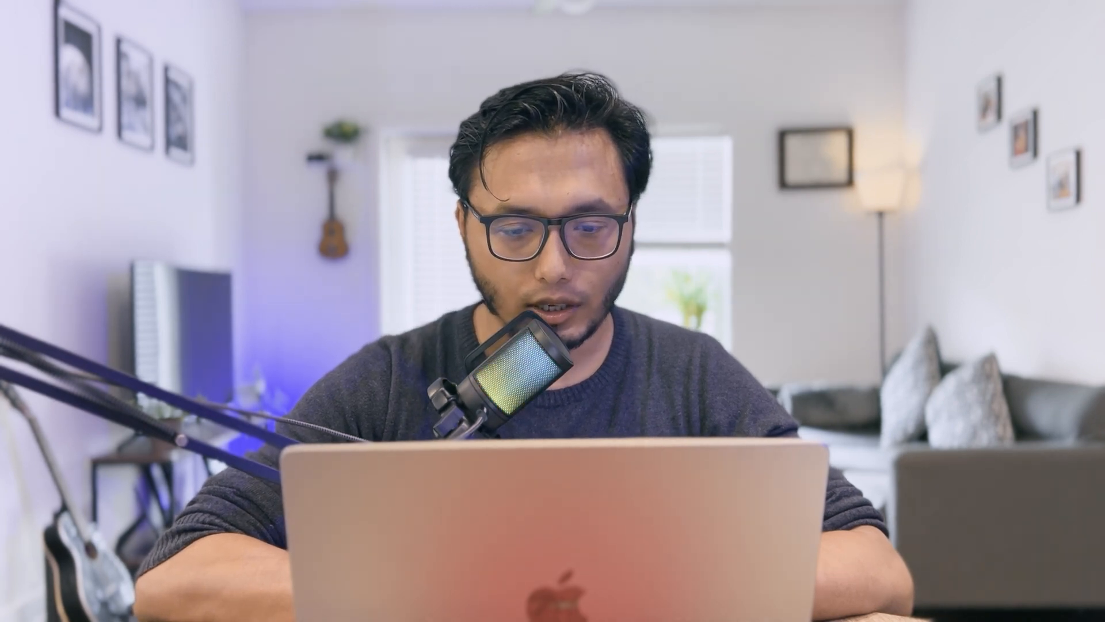
pyautogui.click(563, 210)
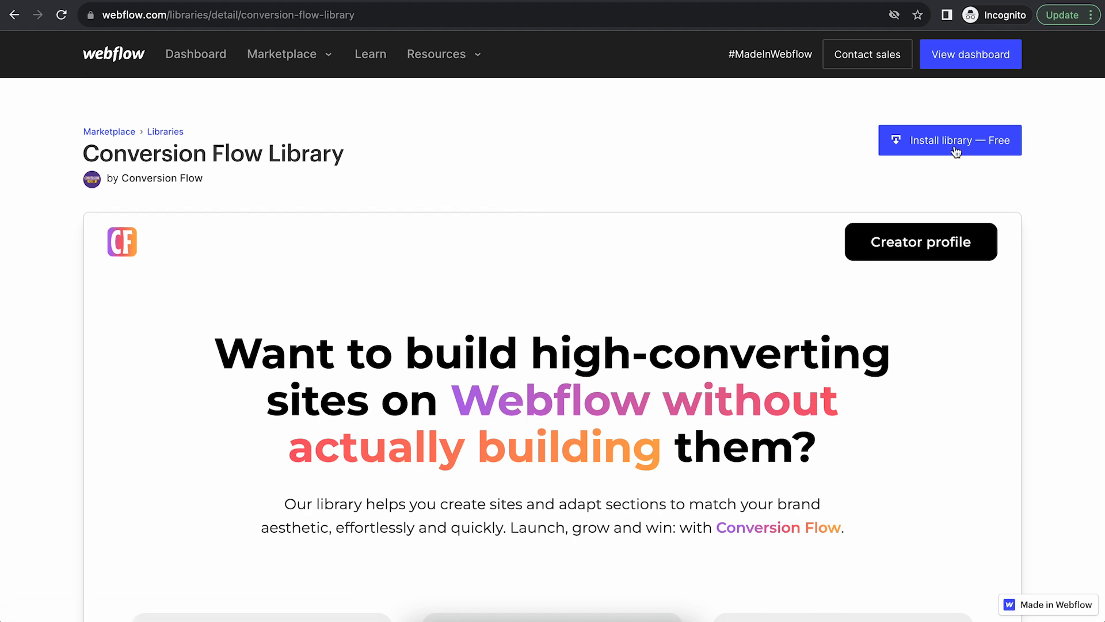
# Install the free Conversion Flow Library on the Ultra-Awesome Site
pyautogui.click(954, 151)
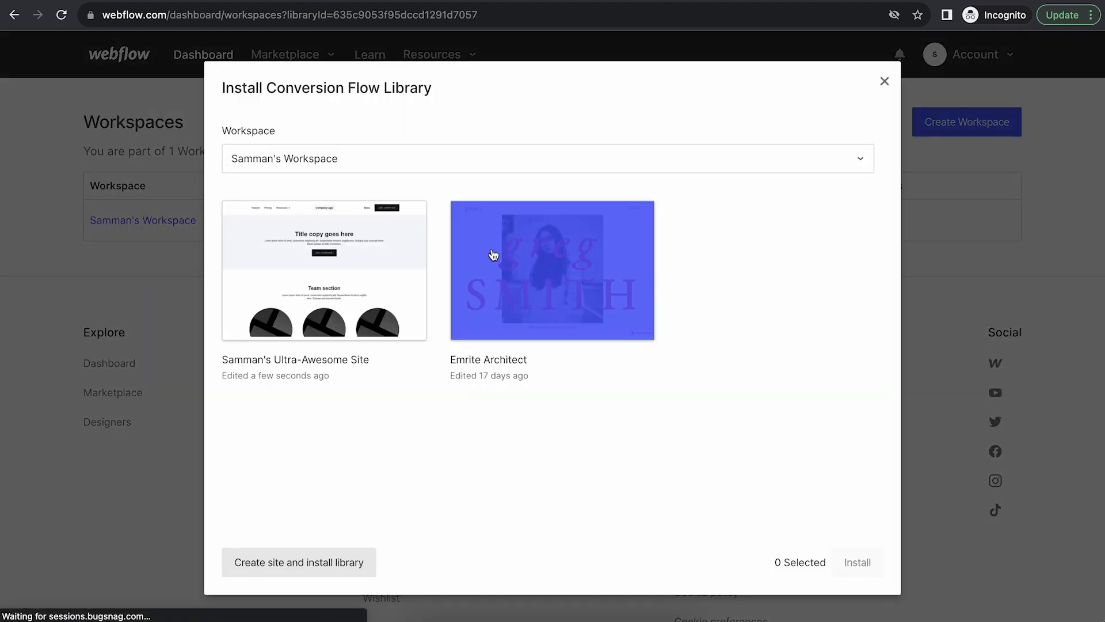
pyautogui.click(284, 288)
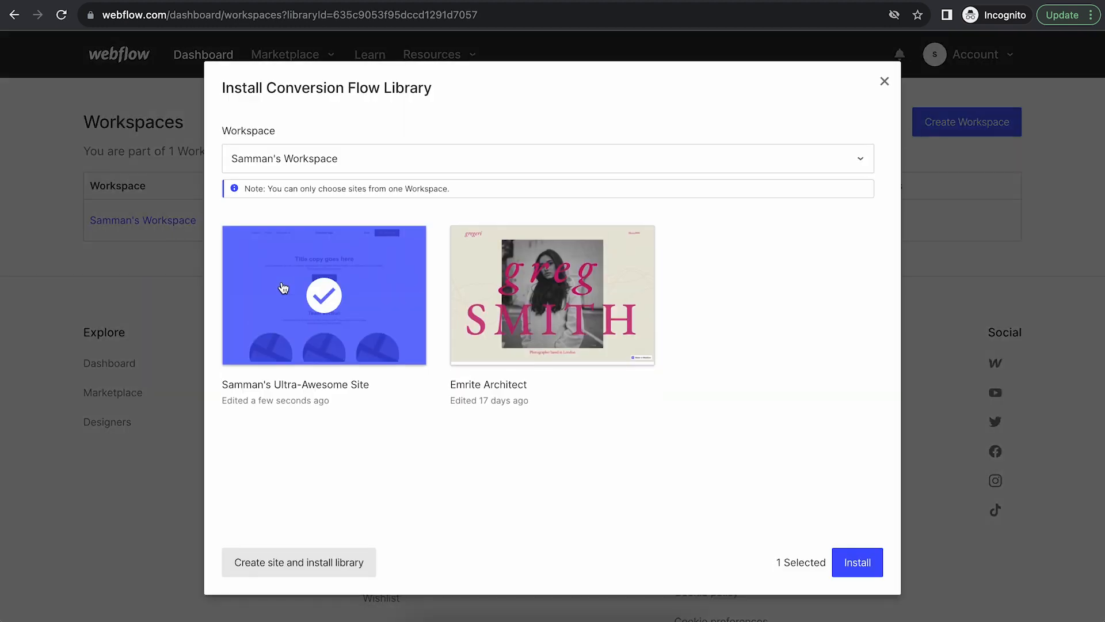
pyautogui.click(862, 564)
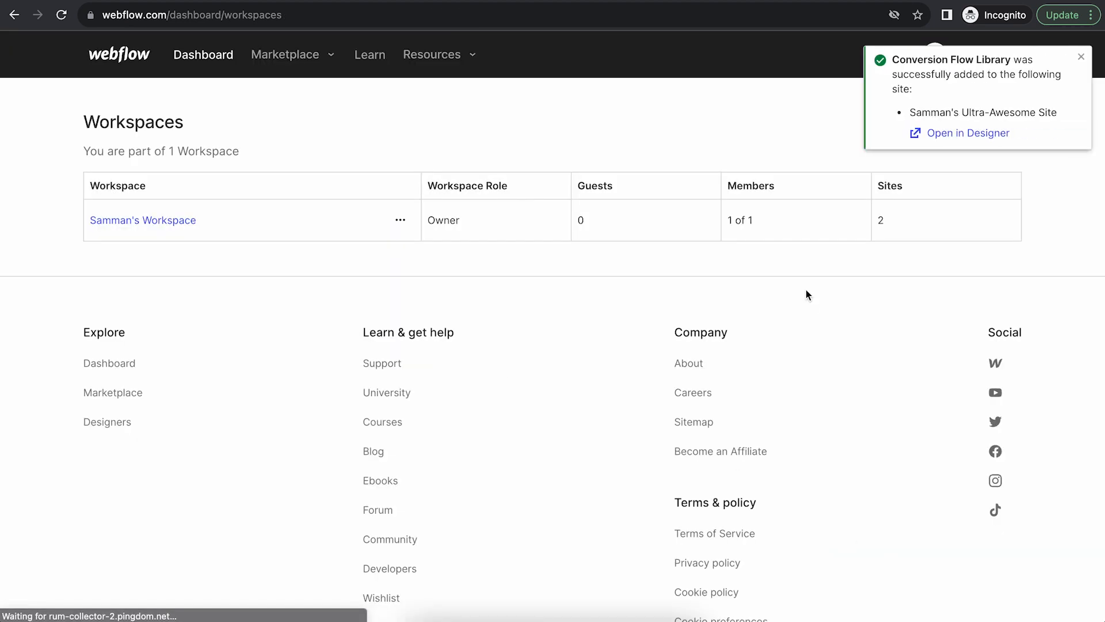
# Open the site with the new library in the Designer and take over design control there
pyautogui.click(985, 134)
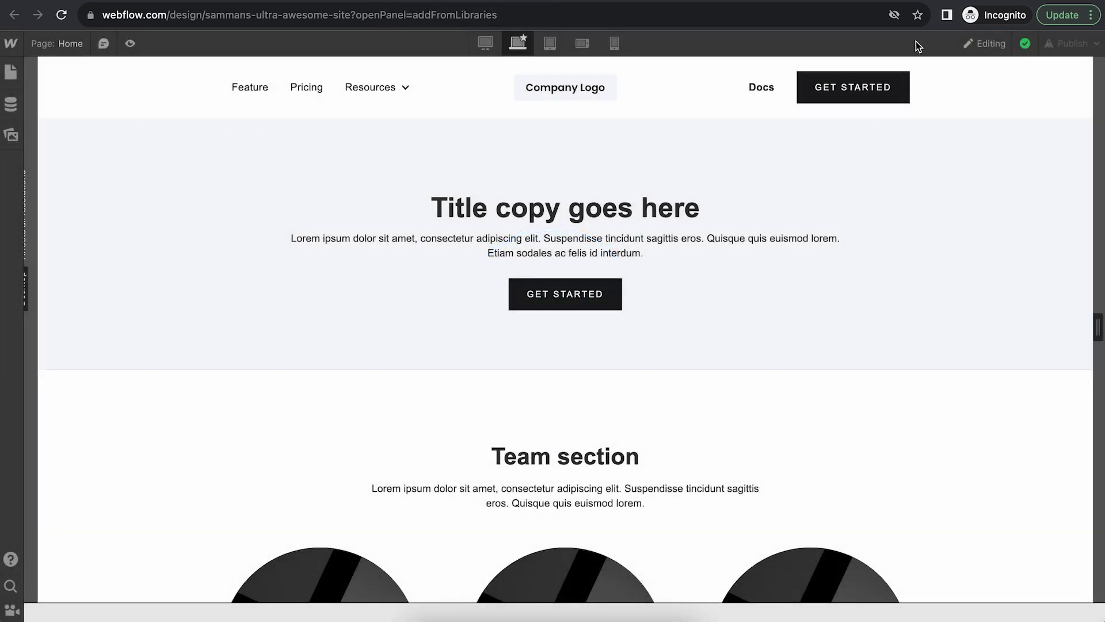
pyautogui.click(987, 48)
pyautogui.click(960, 78)
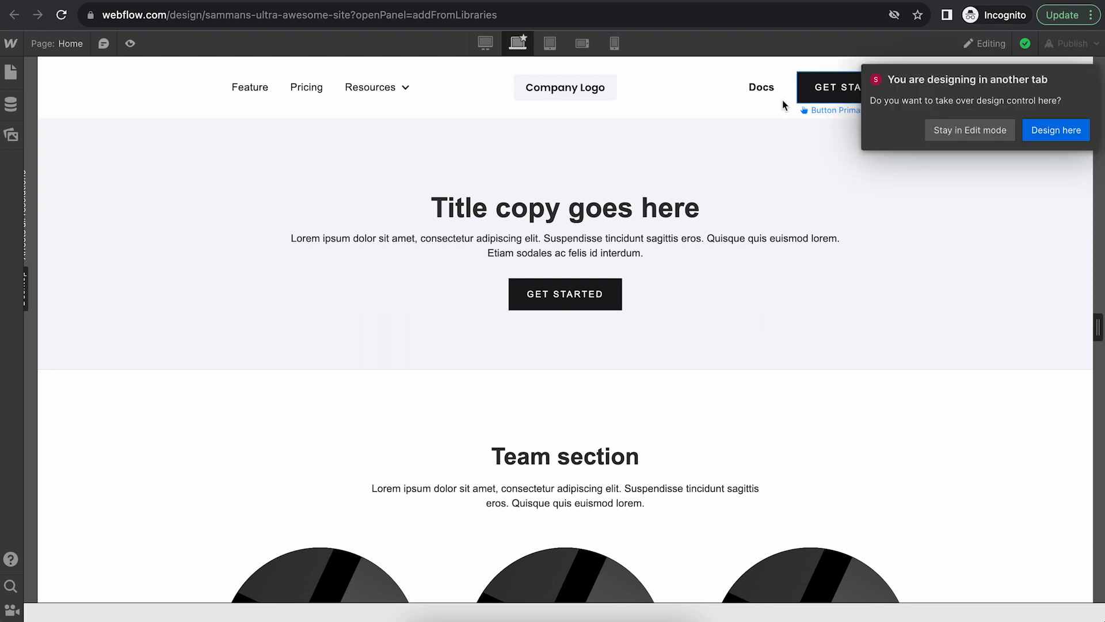
pyautogui.click(1065, 130)
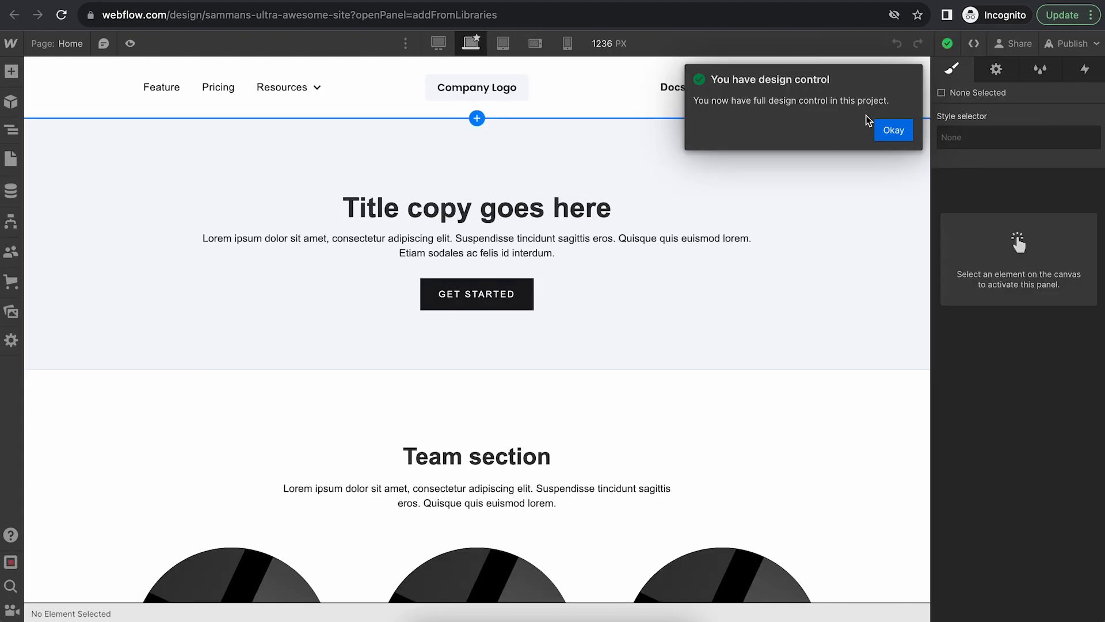
pyautogui.click(893, 131)
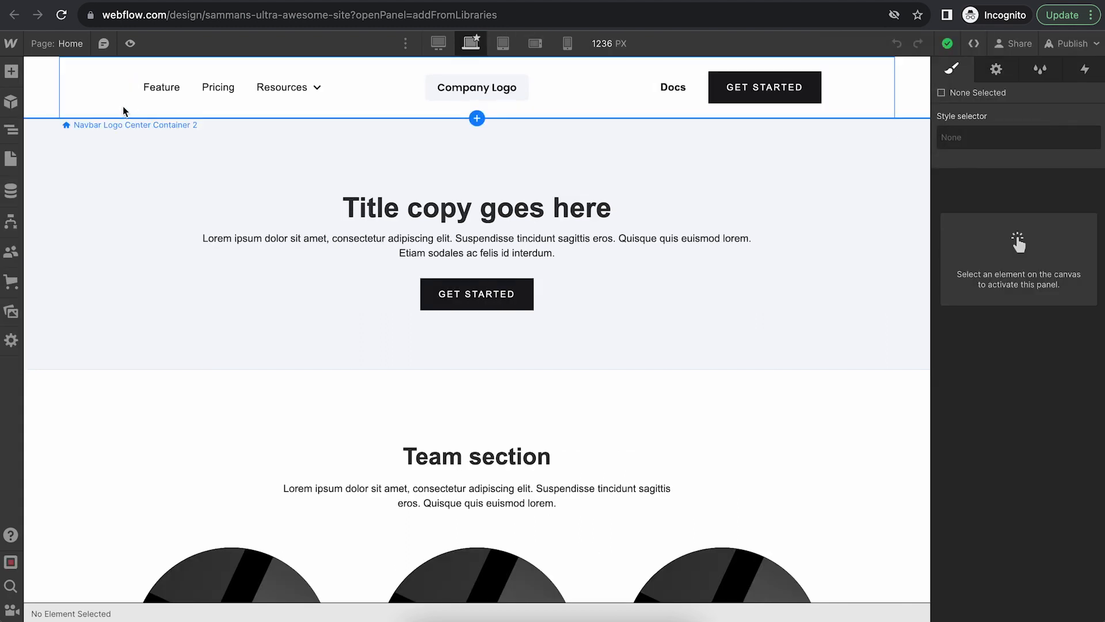
# Bring up the layouts of the Conversion Flow Library for adding to the page
pyautogui.click(10, 159)
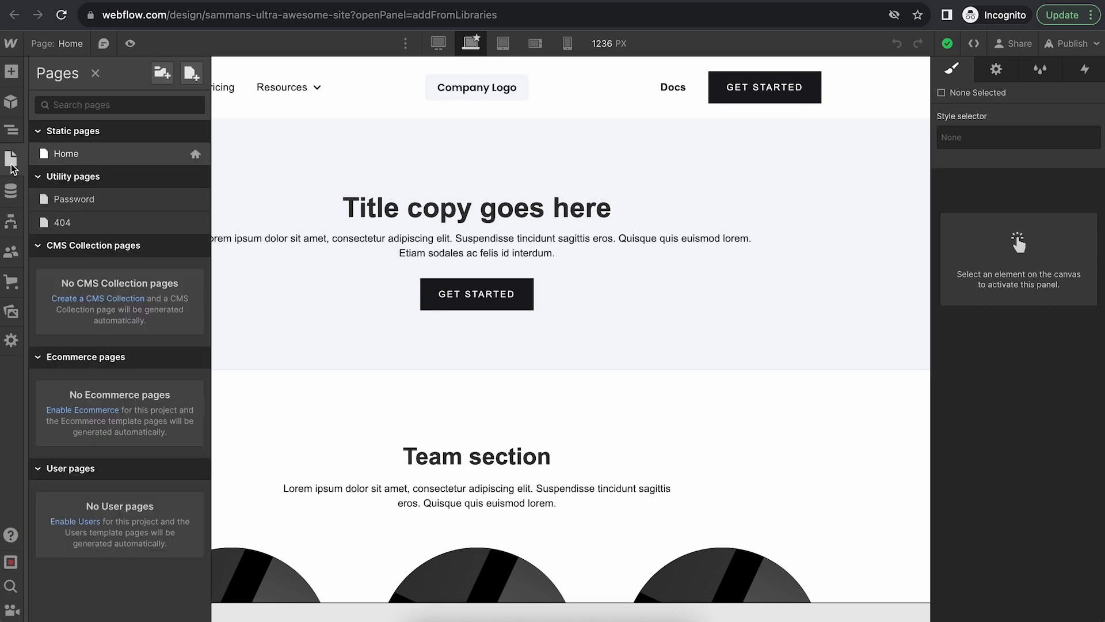
pyautogui.click(11, 165)
pyautogui.click(12, 72)
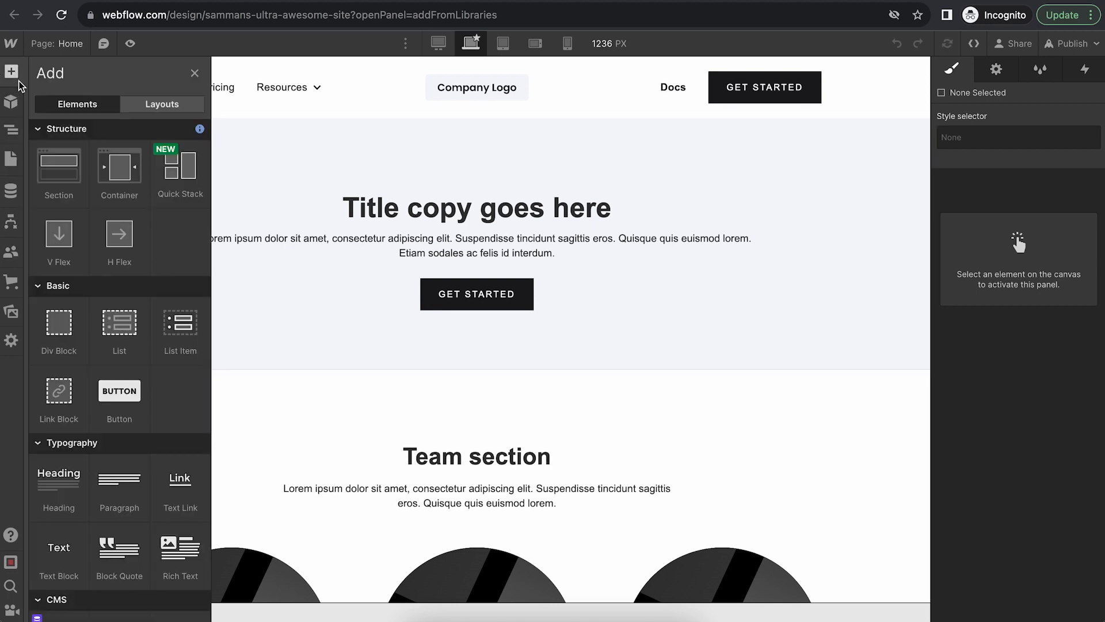
pyautogui.click(152, 107)
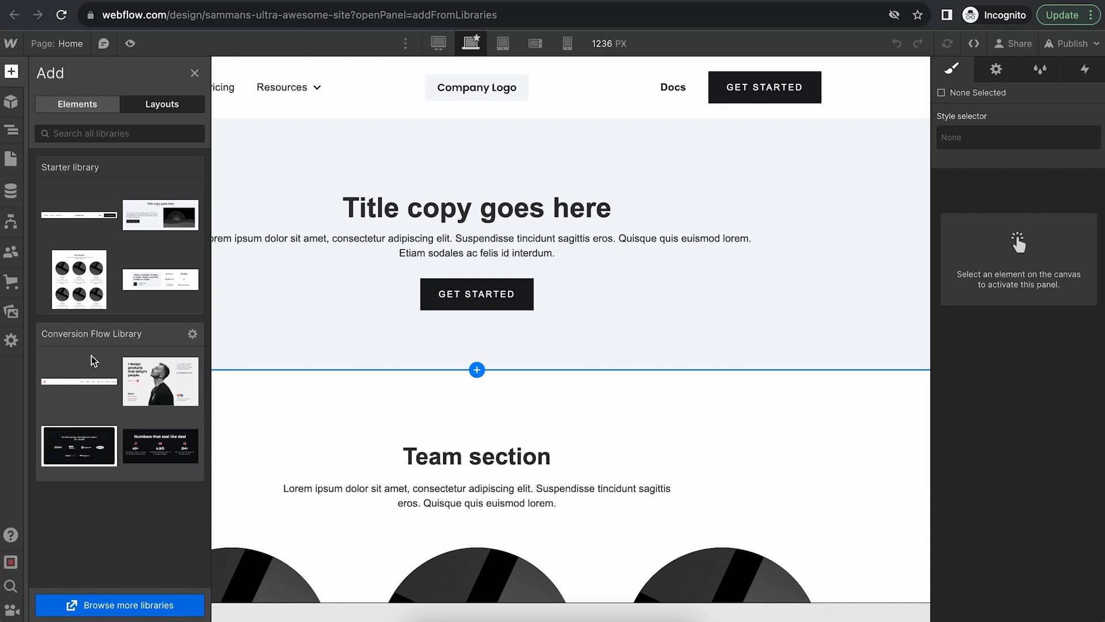
pyautogui.click(113, 397)
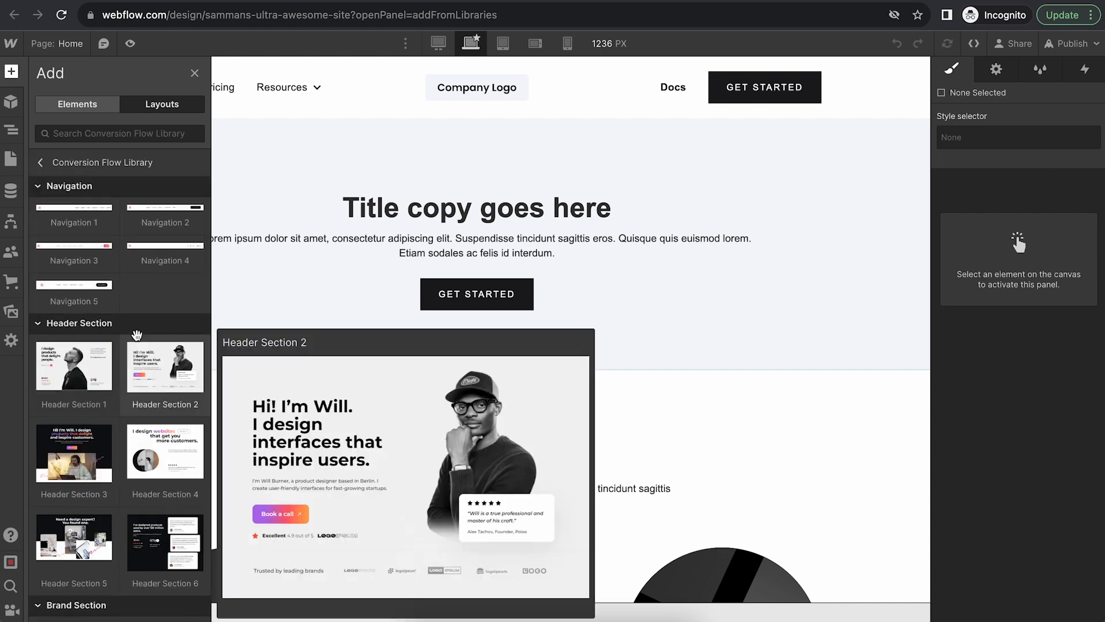
# Delete the hero section, the sections below it and the navbar to empty the home page
pyautogui.click(383, 144)
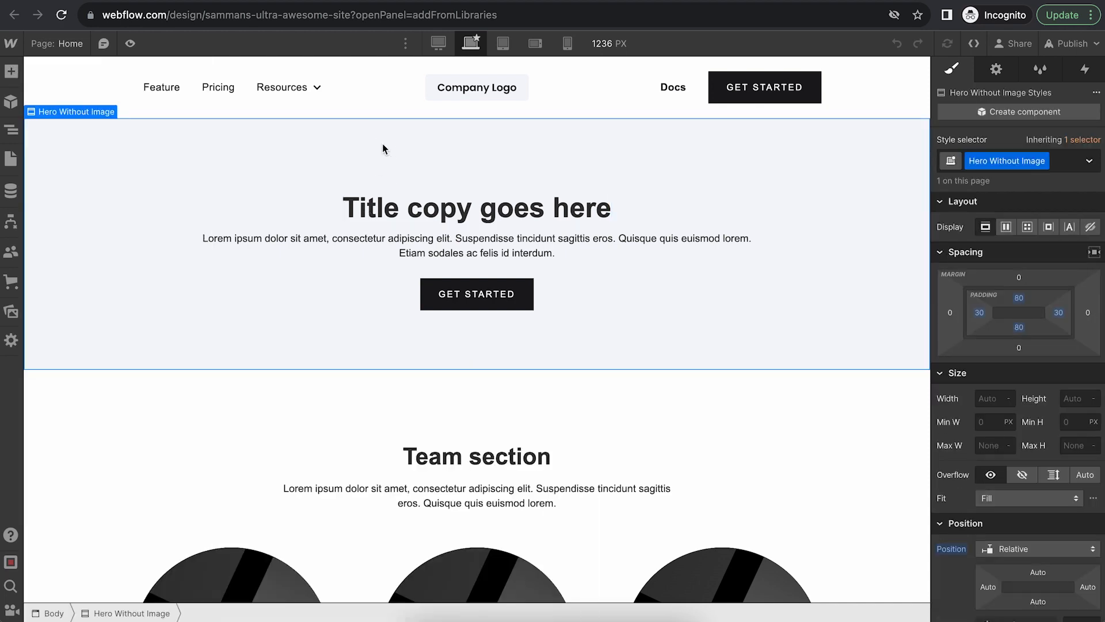
pyautogui.press('Delete')
pyautogui.press('Delete')
pyautogui.click(382, 144)
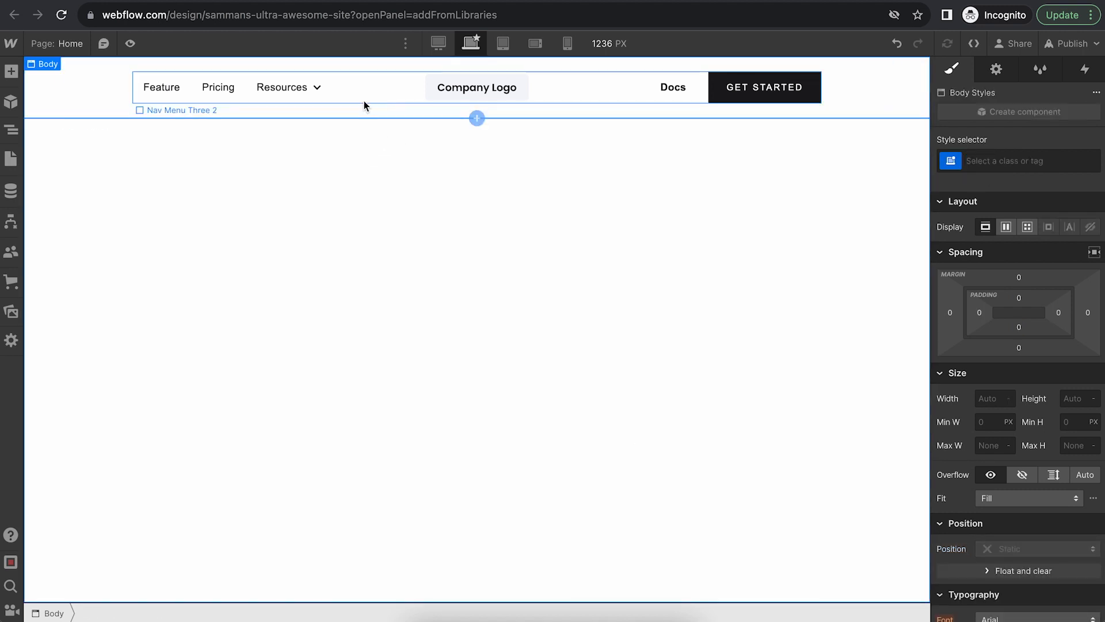
pyautogui.click(40, 89)
pyautogui.press('Delete')
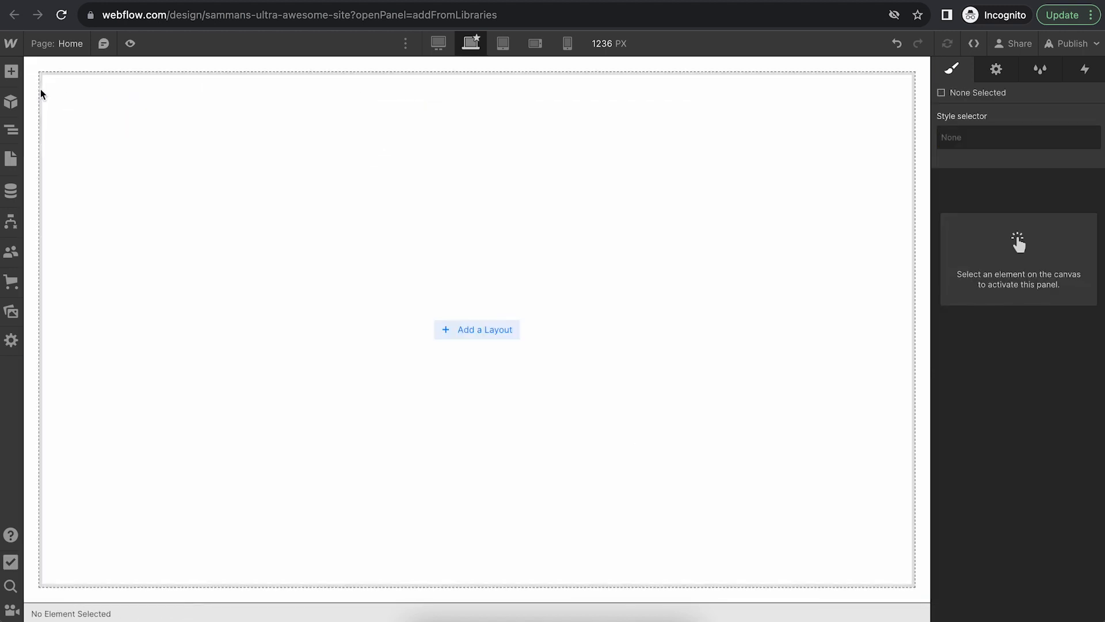
# Insert the Navigation 3 layout from the Conversion Flow Library at the top of the empty page
pyautogui.click(10, 131)
pyautogui.click(12, 102)
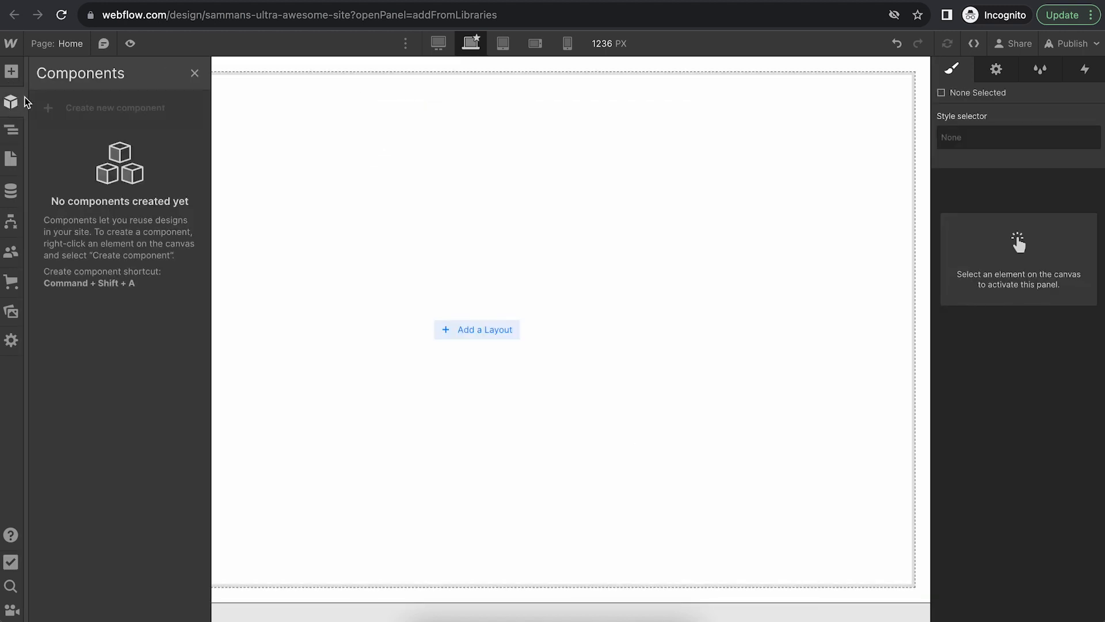
pyautogui.click(10, 72)
pyautogui.moveTo(166, 406)
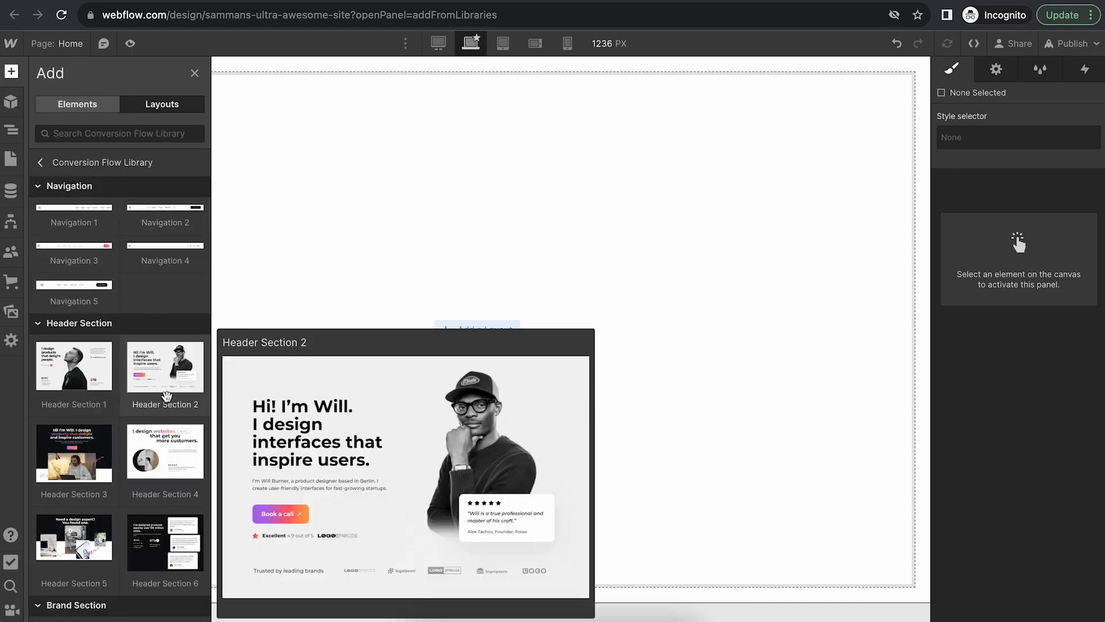
pyautogui.moveTo(74, 201)
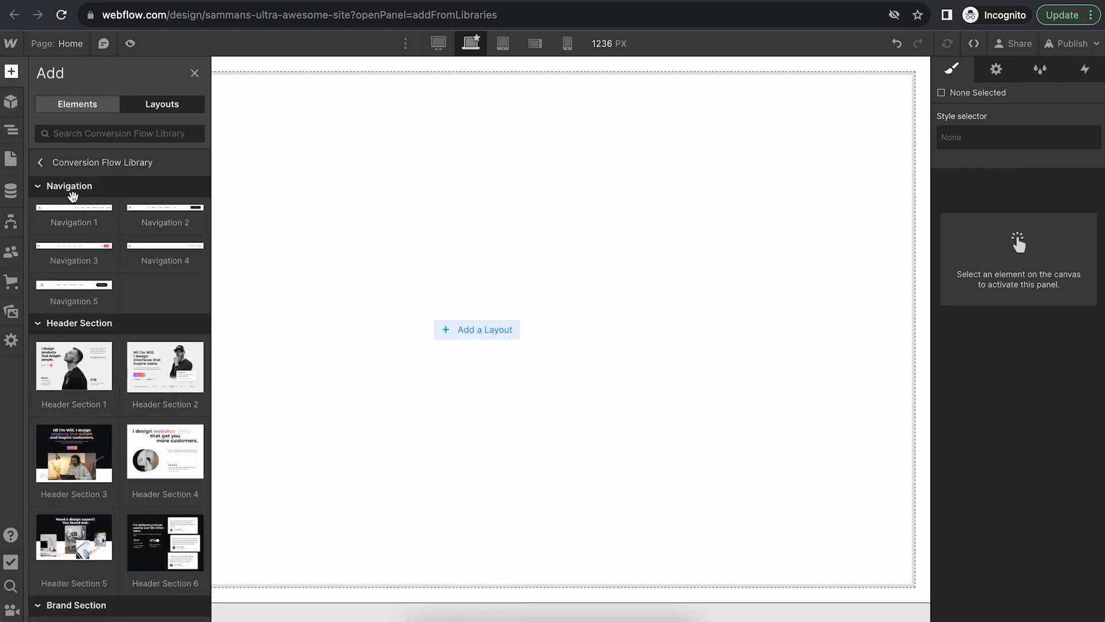
pyautogui.moveTo(110, 257)
pyautogui.moveTo(79, 252); pyautogui.dragTo(249, 95)
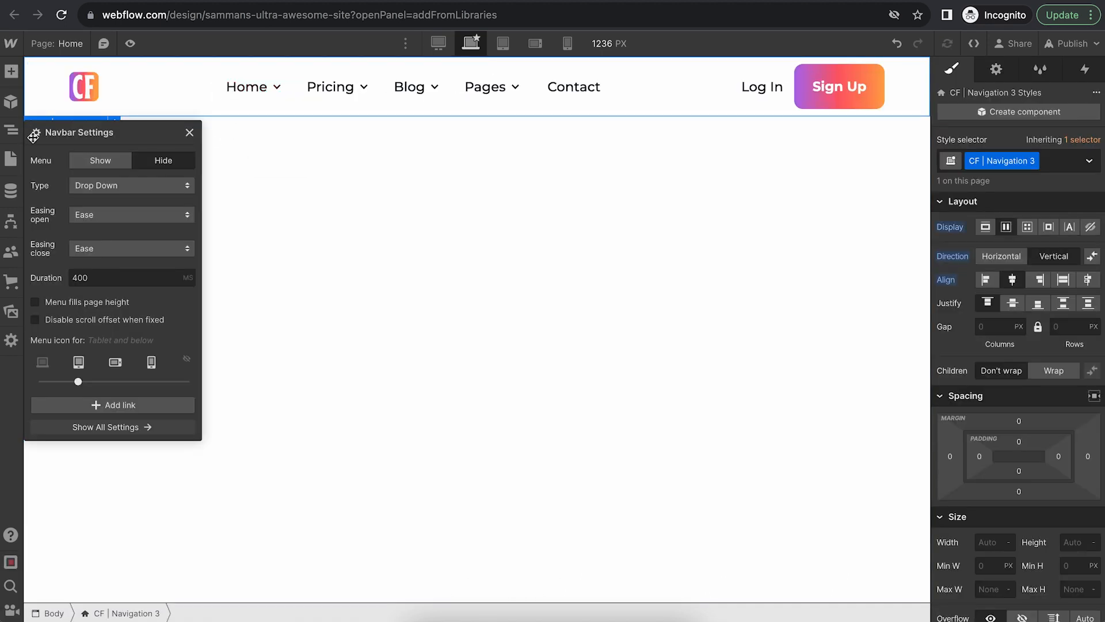
# Insert the Header Section 2 layout beneath the navigation bar and look over the placed section
pyautogui.click(11, 102)
pyautogui.moveTo(160, 366)
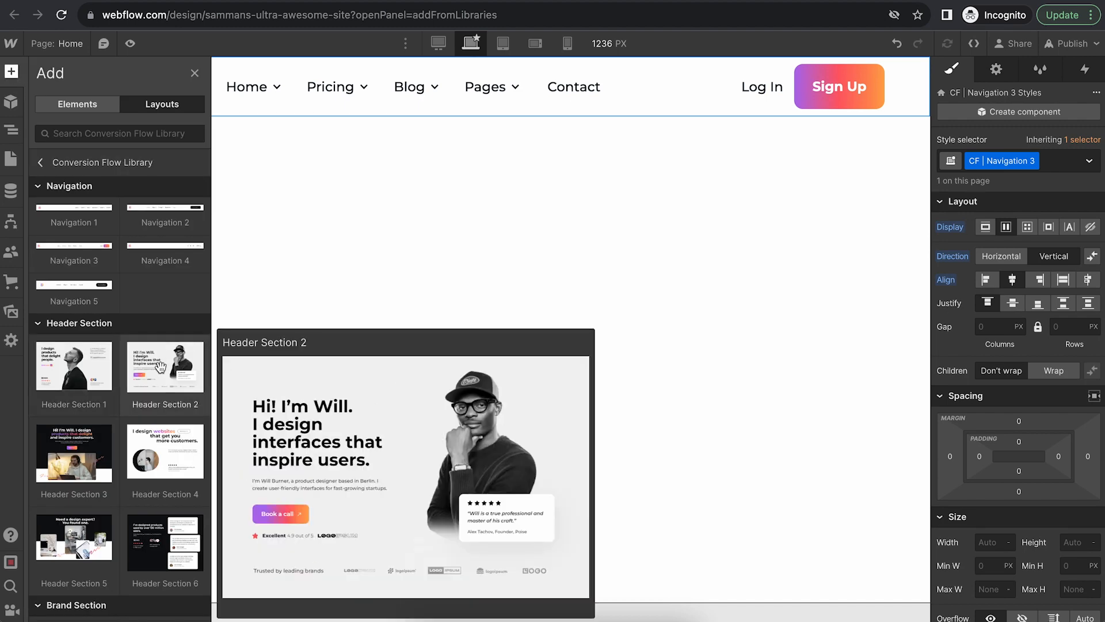
pyautogui.moveTo(161, 367); pyautogui.dragTo(367, 164)
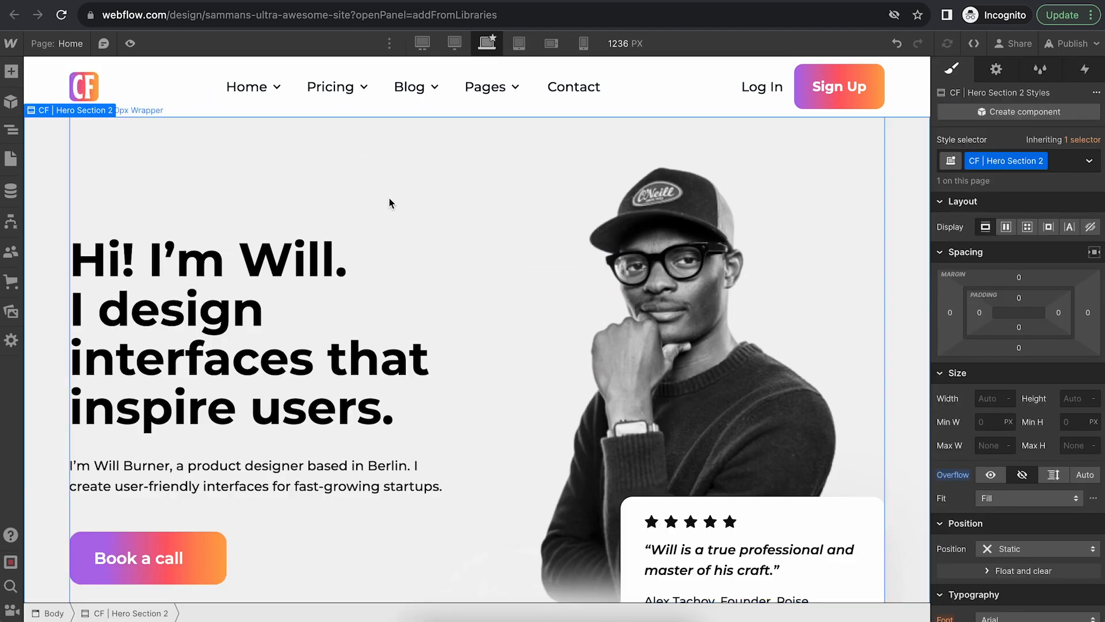
pyautogui.scroll(-3, 472, 295)
pyautogui.scroll(3, 472, 295)
pyautogui.scroll(-3, 472, 295)
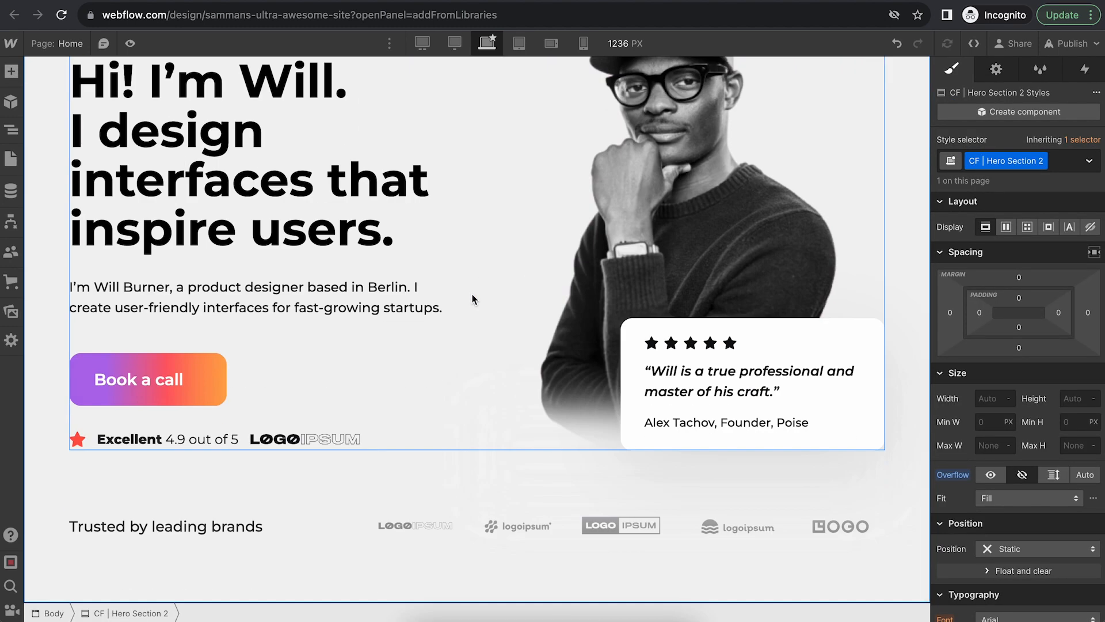
pyautogui.scroll(3, 472, 299)
pyautogui.scroll(-3, 845, 390)
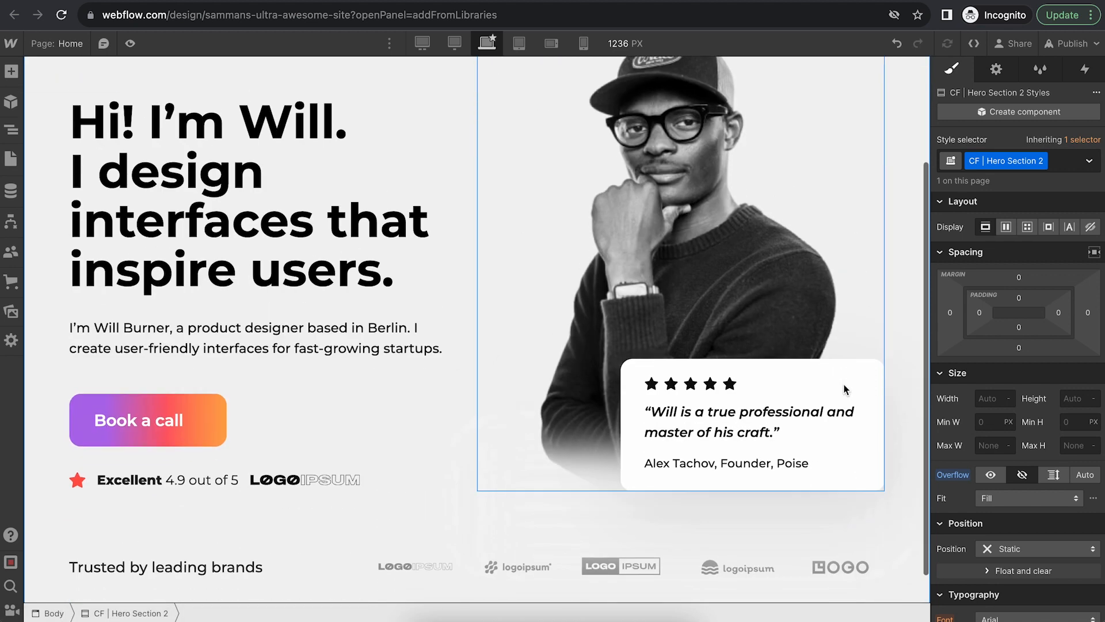
# Insert the Header Section 5 layout between the navigation bar and the "Hi! I'm Will" hero
pyautogui.click(11, 70)
pyautogui.scroll(-5, 118, 325)
pyautogui.moveTo(94, 332)
pyautogui.scroll(-2, 94, 333)
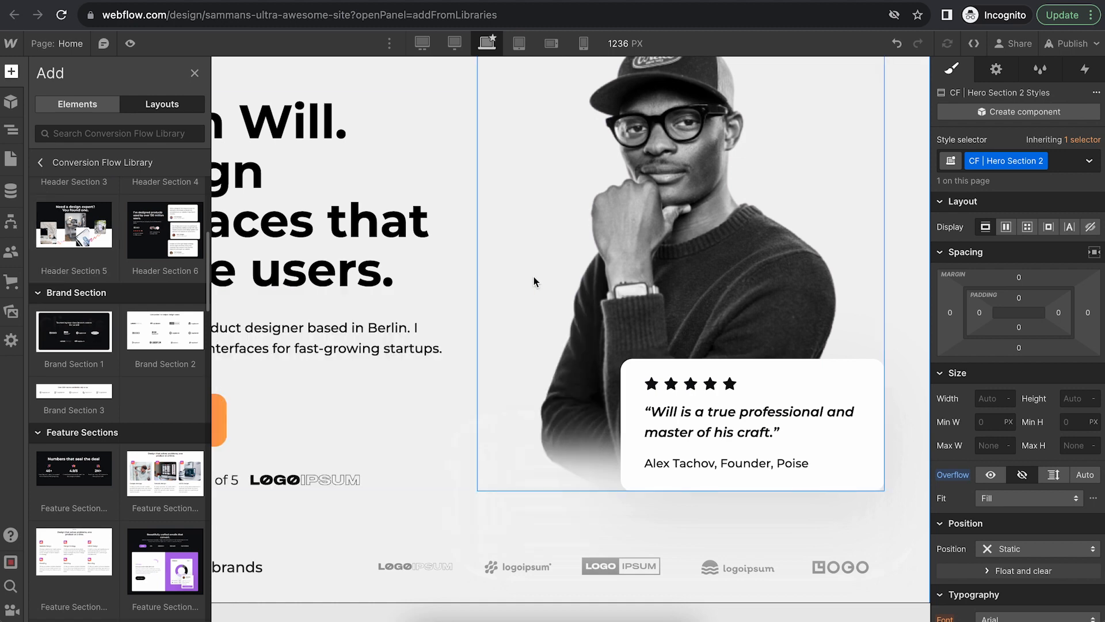
pyautogui.scroll(-1, 535, 282)
pyautogui.moveTo(92, 236)
pyautogui.moveTo(206, 351); pyautogui.dragTo(1005, 86)
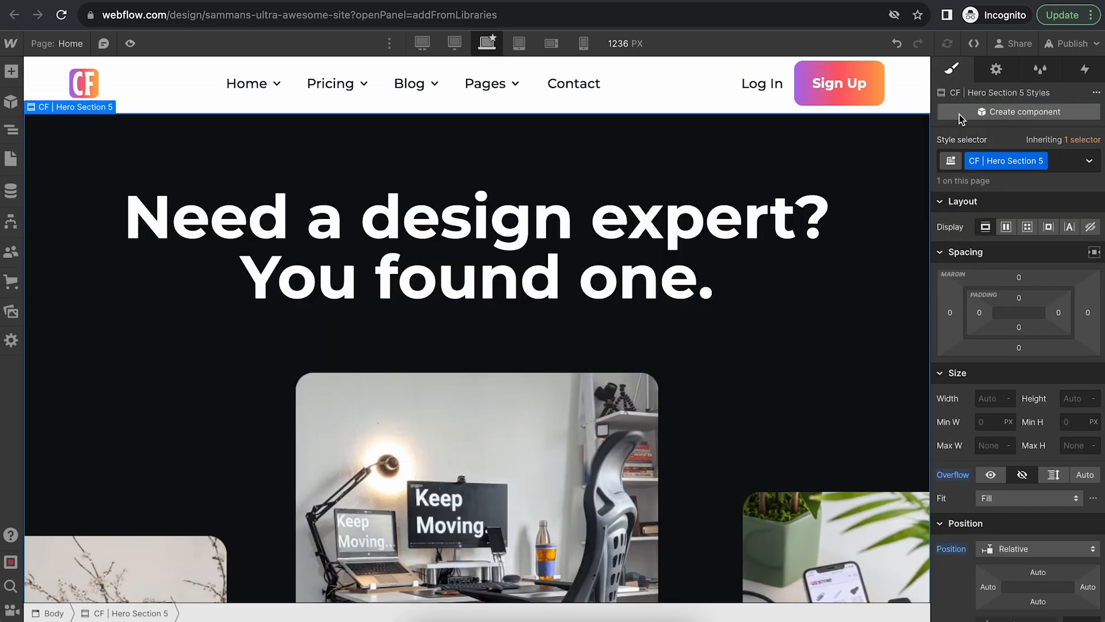
# Collapse Hero Section 2 in the page structure and move it above Hero Section 5
pyautogui.click(14, 133)
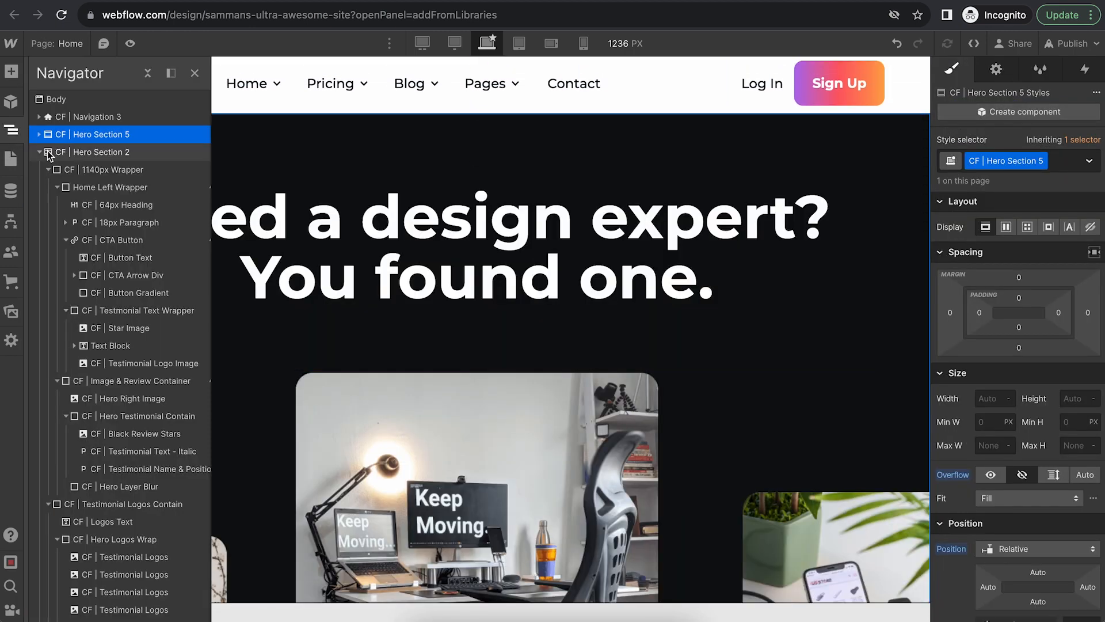
pyautogui.click(39, 152)
pyautogui.click(39, 152)
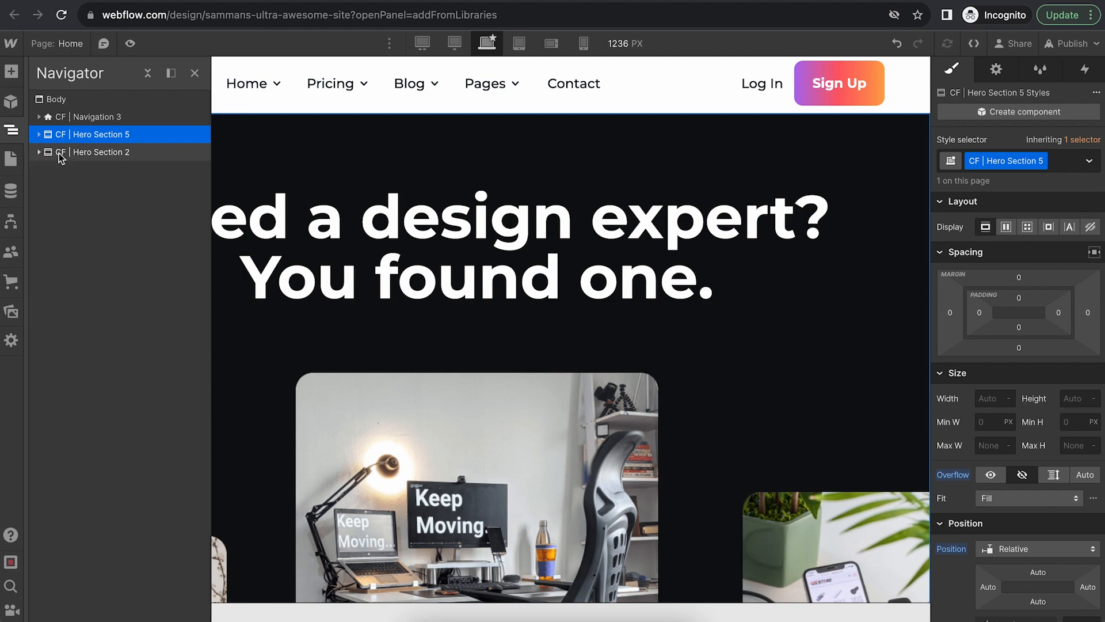
pyautogui.click(57, 152)
pyautogui.moveTo(62, 134); pyautogui.dragTo(63, 136)
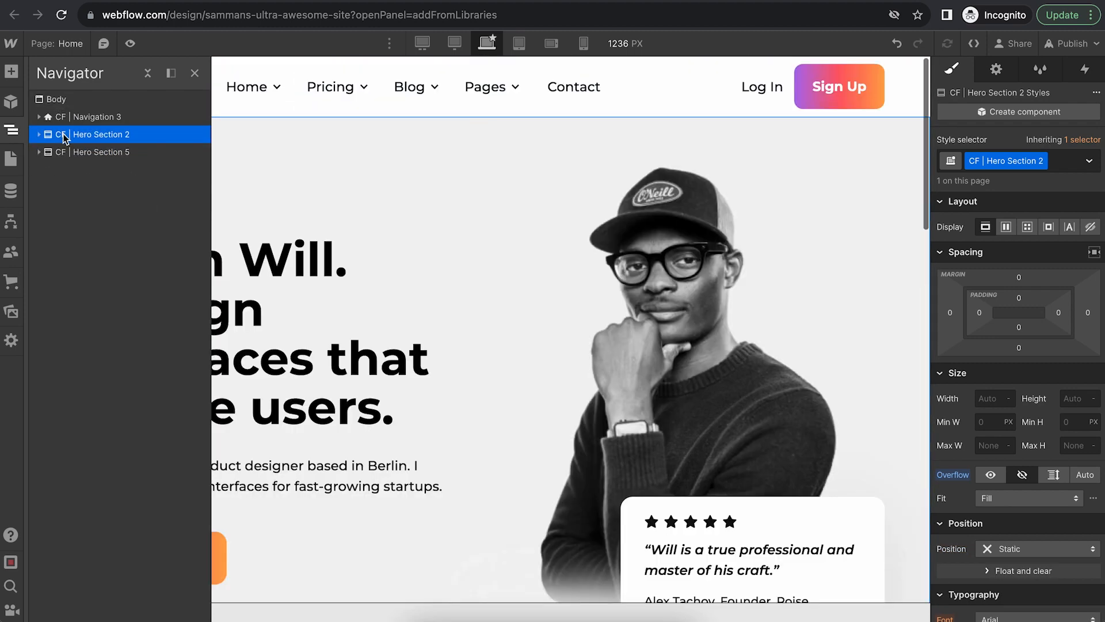
# Examine the nested elements of Hero Section 5, including its parallax image container, and look through the reordered page
pyautogui.click(72, 153)
pyautogui.click(51, 136)
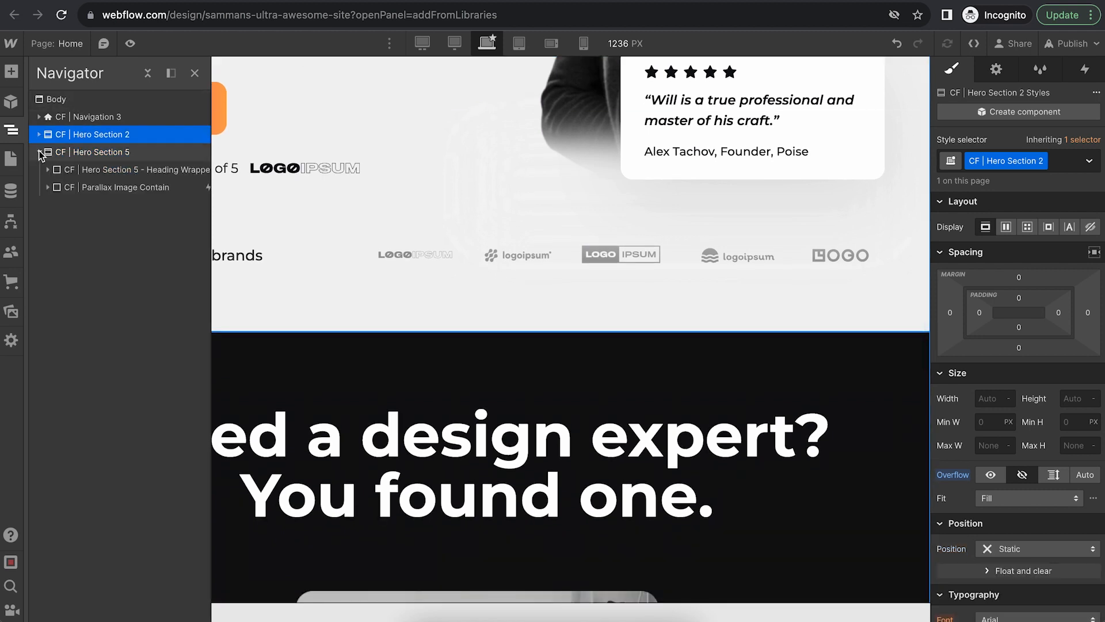
pyautogui.click(48, 171)
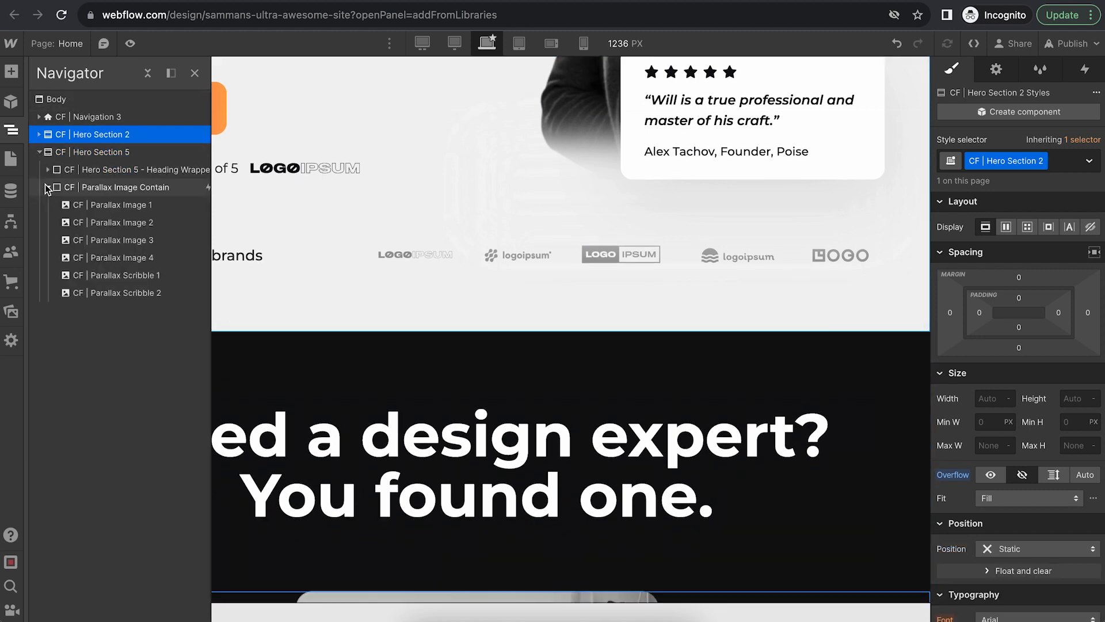
pyautogui.click(39, 152)
pyautogui.click(40, 117)
pyautogui.click(40, 118)
pyautogui.click(493, 239)
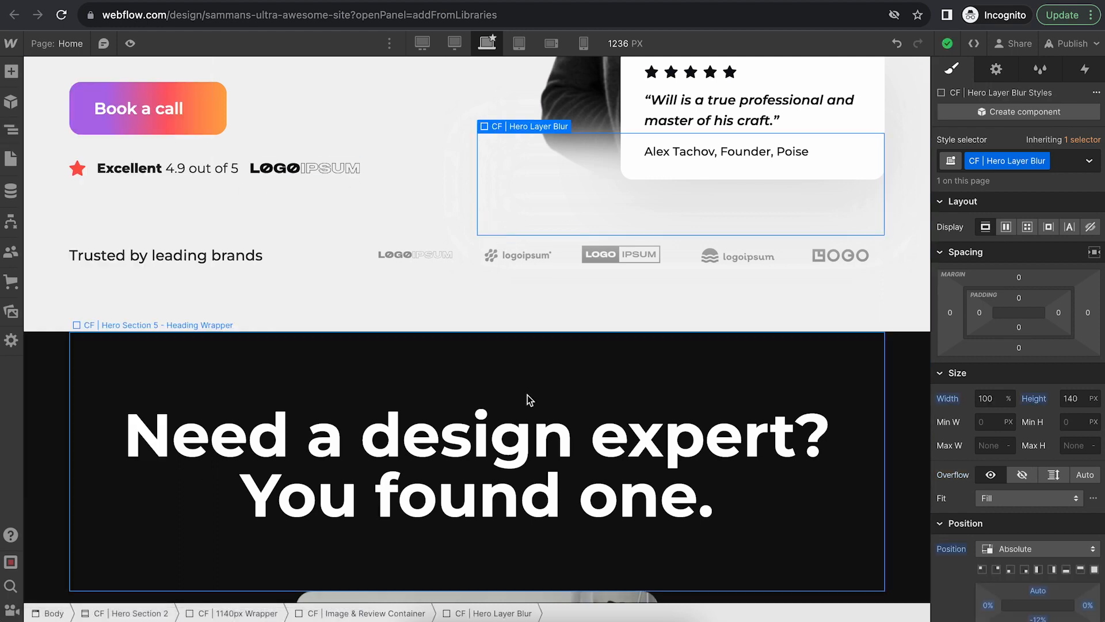
pyautogui.scroll(-8, 527, 397)
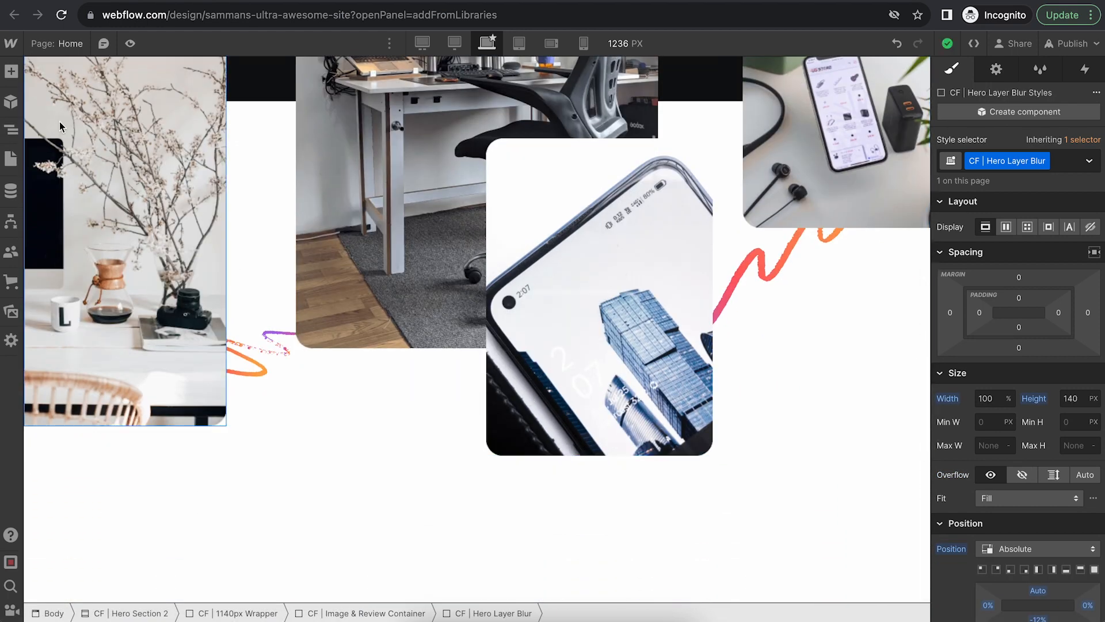
# Insert the Brand Section 2 layout from the Conversion Flow Library beneath the navigation bar
pyautogui.click(11, 71)
pyautogui.scroll(-10, 92, 288)
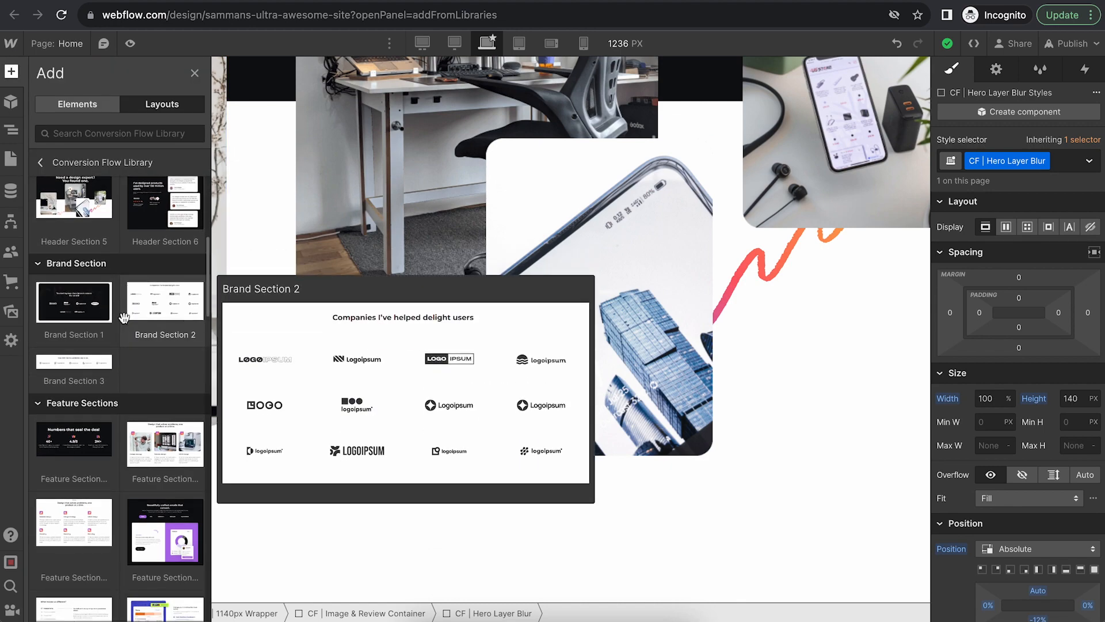
pyautogui.moveTo(149, 299); pyautogui.dragTo(974, 104)
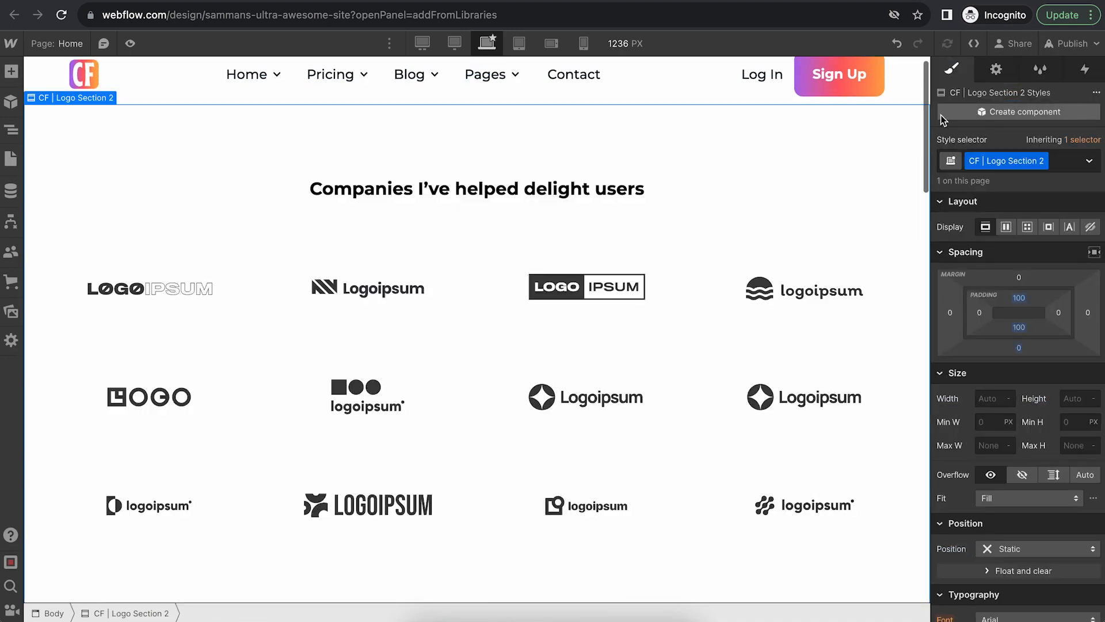
# Collapse Hero Section 5 in the page structure and move Logo Section 2 below it
pyautogui.click(12, 130)
pyautogui.click(39, 152)
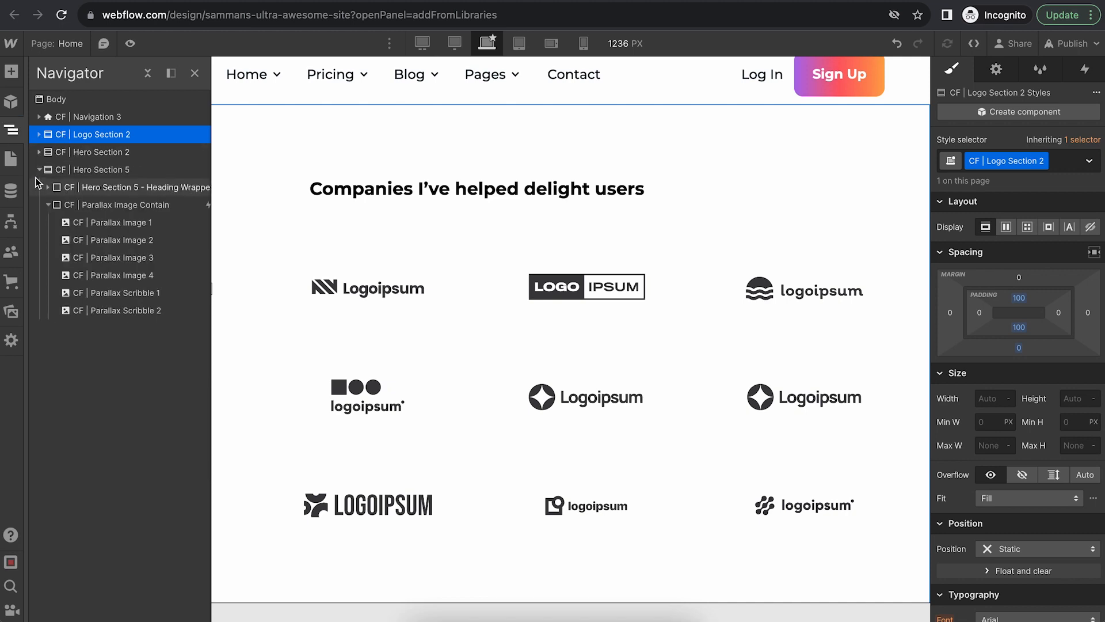
pyautogui.click(39, 169)
pyautogui.moveTo(60, 140); pyautogui.dragTo(57, 170)
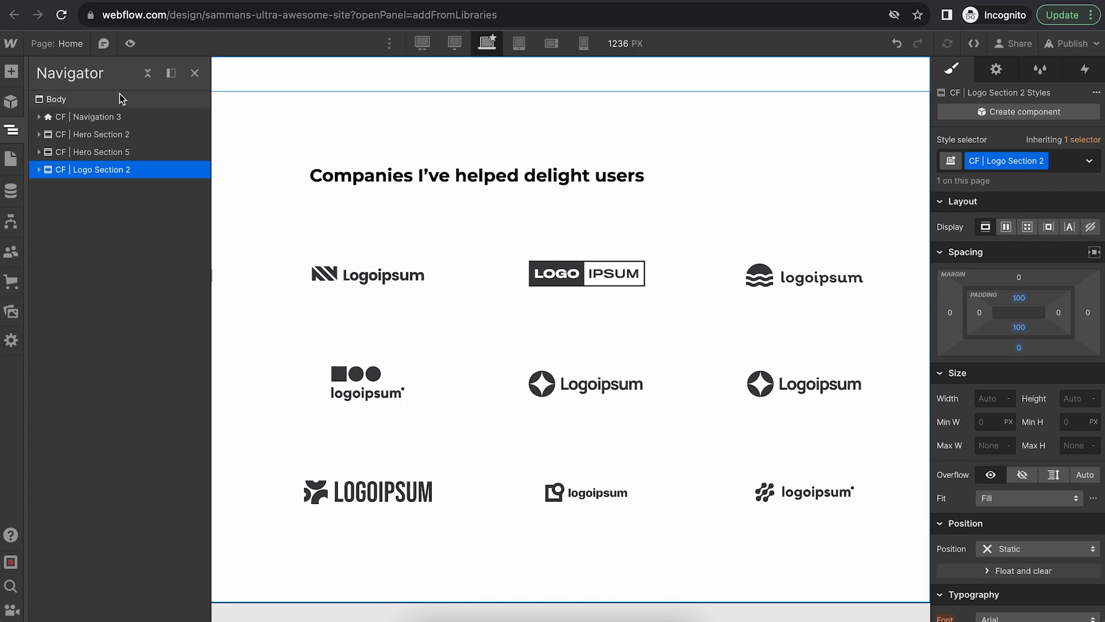
# Try to insert a ready-made pricing layout from the library while Logo Section 2 is selected
pyautogui.click(12, 72)
pyautogui.scroll(-15, 138, 259)
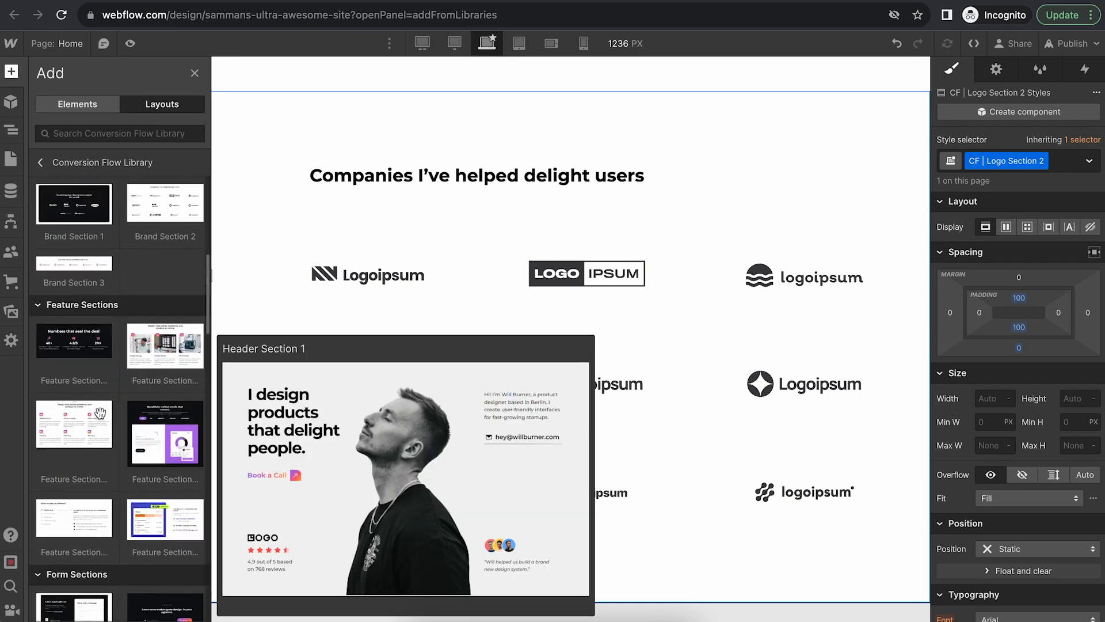
pyautogui.scroll(5, 115, 305)
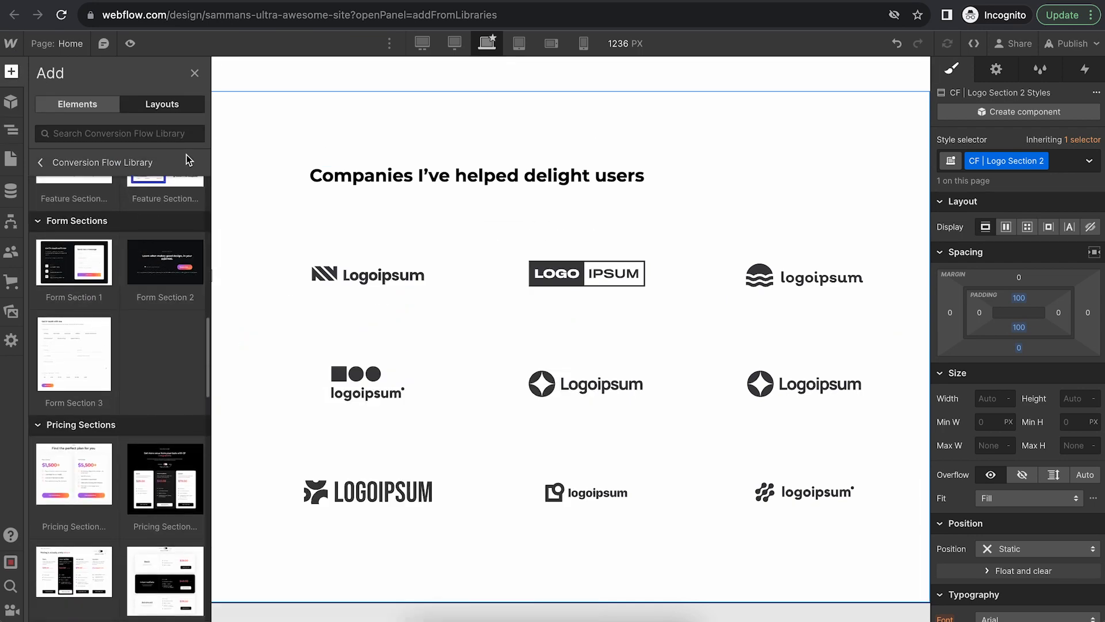
pyautogui.scroll(-8, 88, 334)
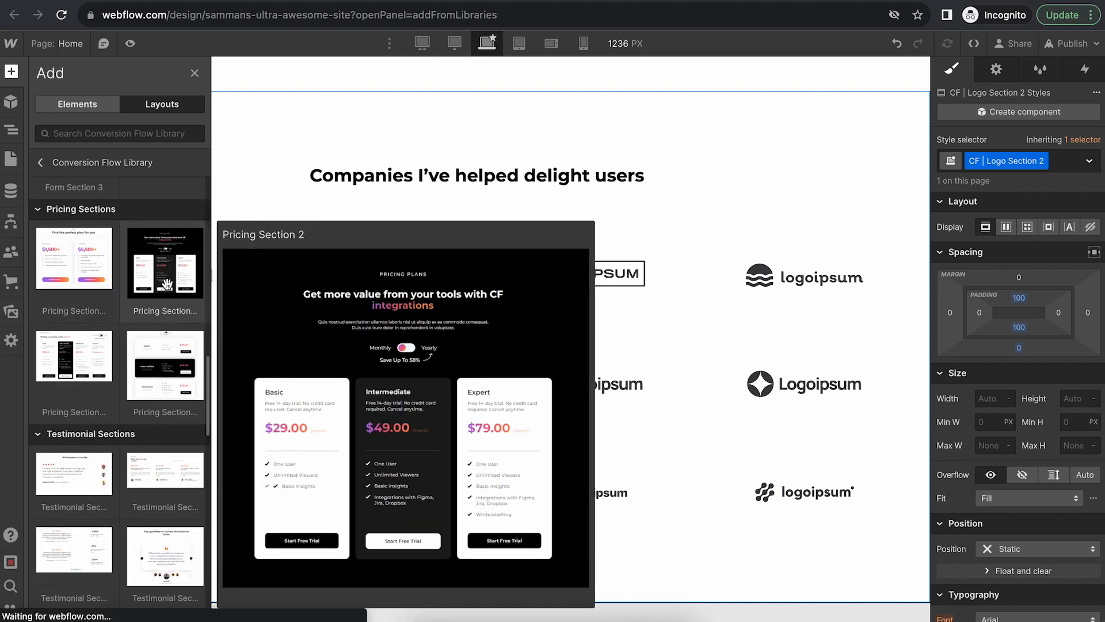
pyautogui.moveTo(92, 273); pyautogui.dragTo(92, 277)
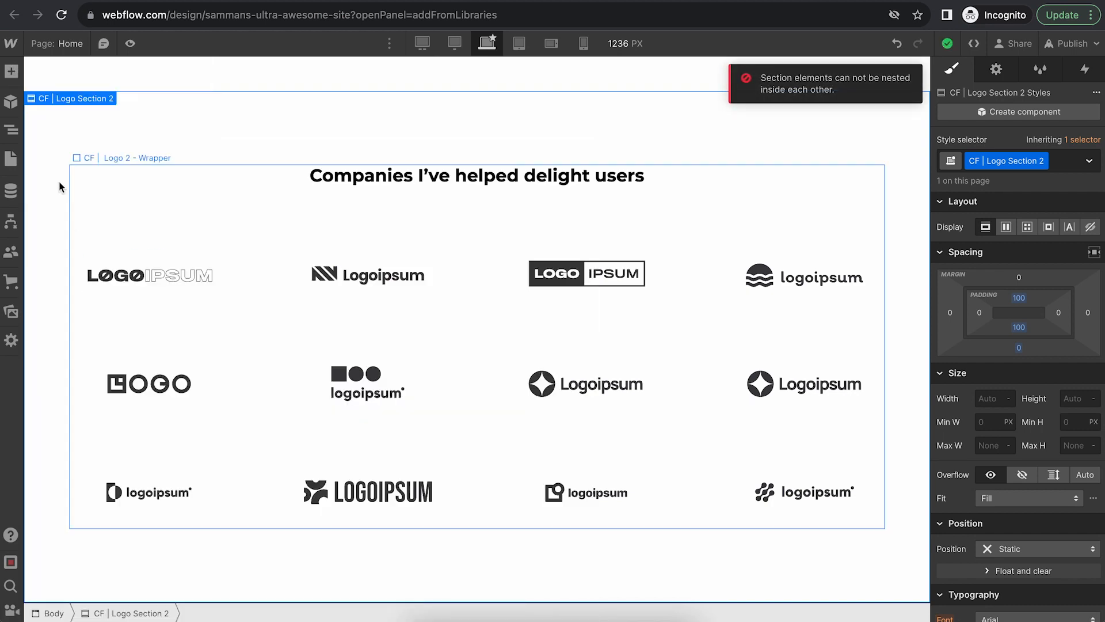
# Select the page's Body element, insert the Pricing Section 3 layout at its end, and view the placed pricing section
pyautogui.click(11, 131)
pyautogui.click(60, 99)
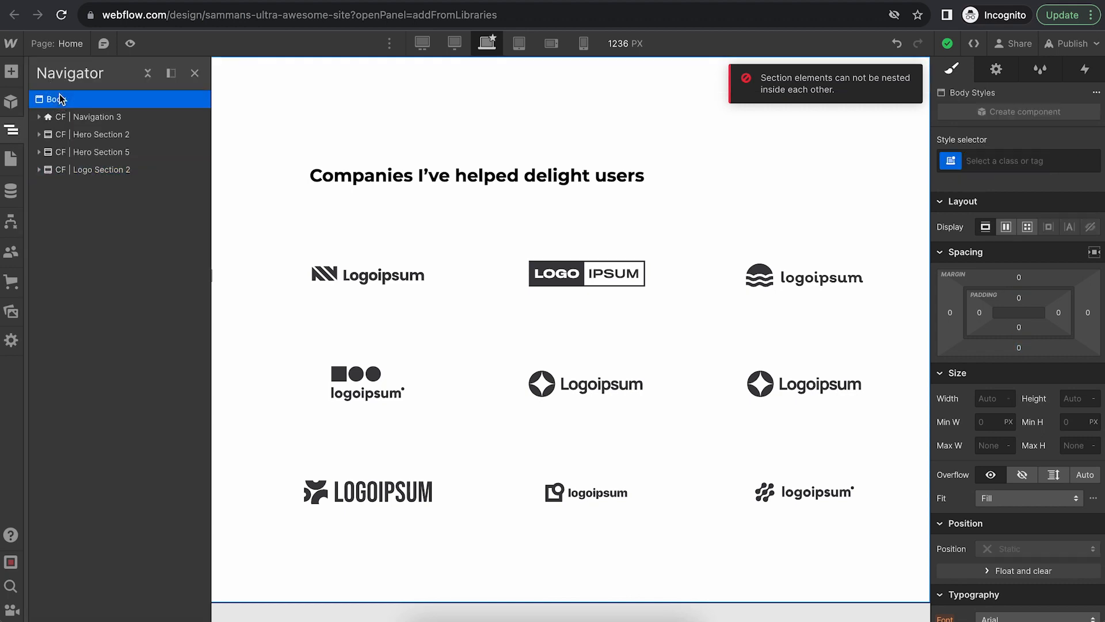
pyautogui.click(11, 68)
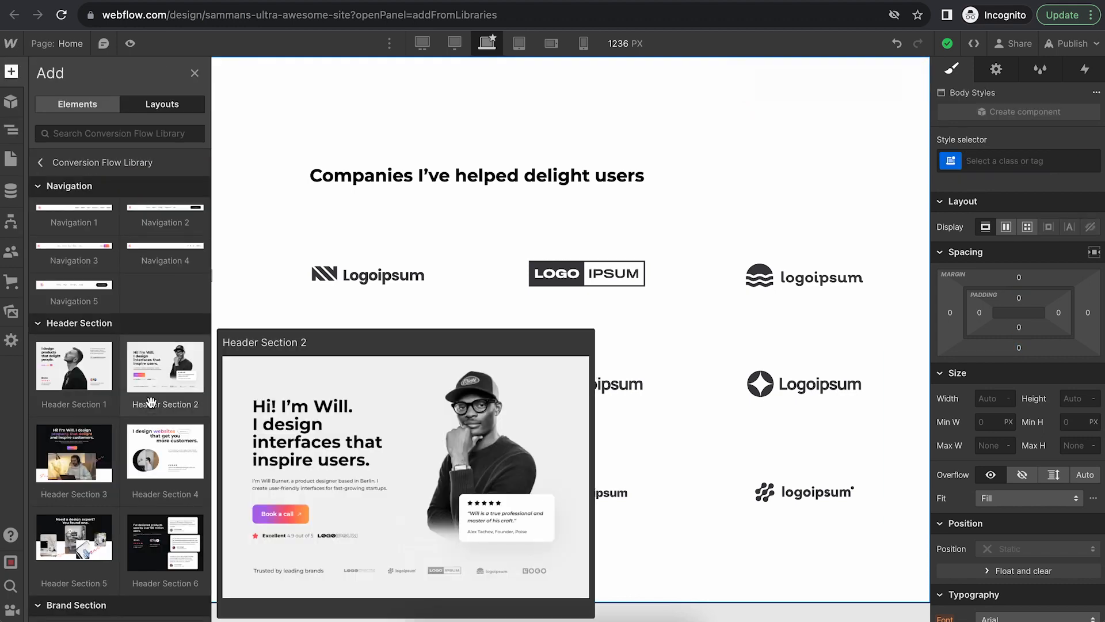
pyautogui.scroll(-10, 152, 405)
pyautogui.scroll(2, 153, 406)
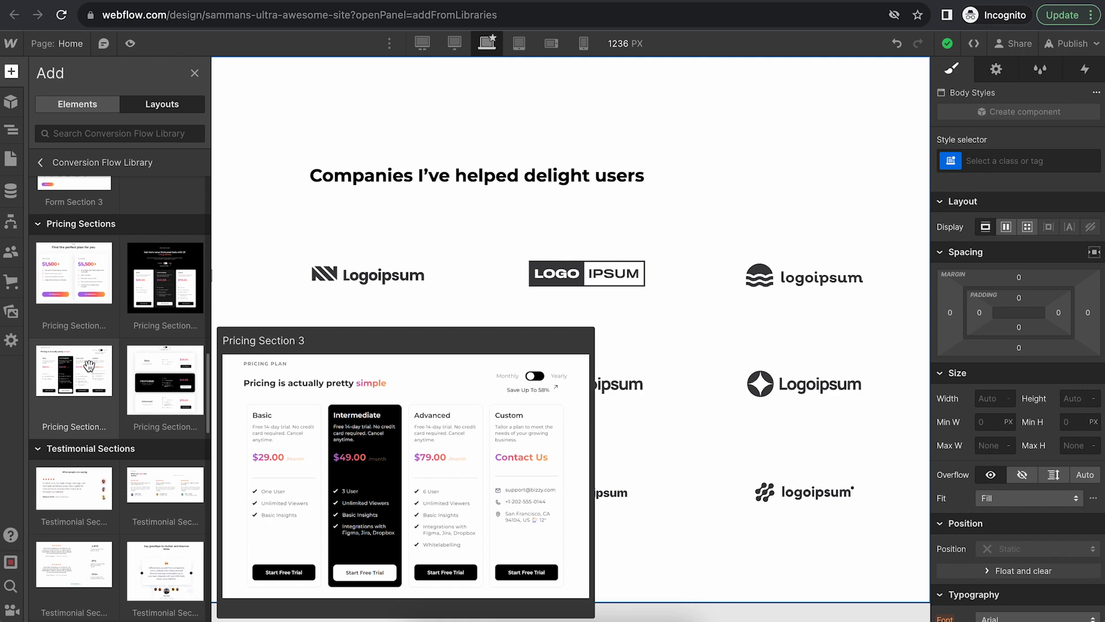
pyautogui.click(89, 365)
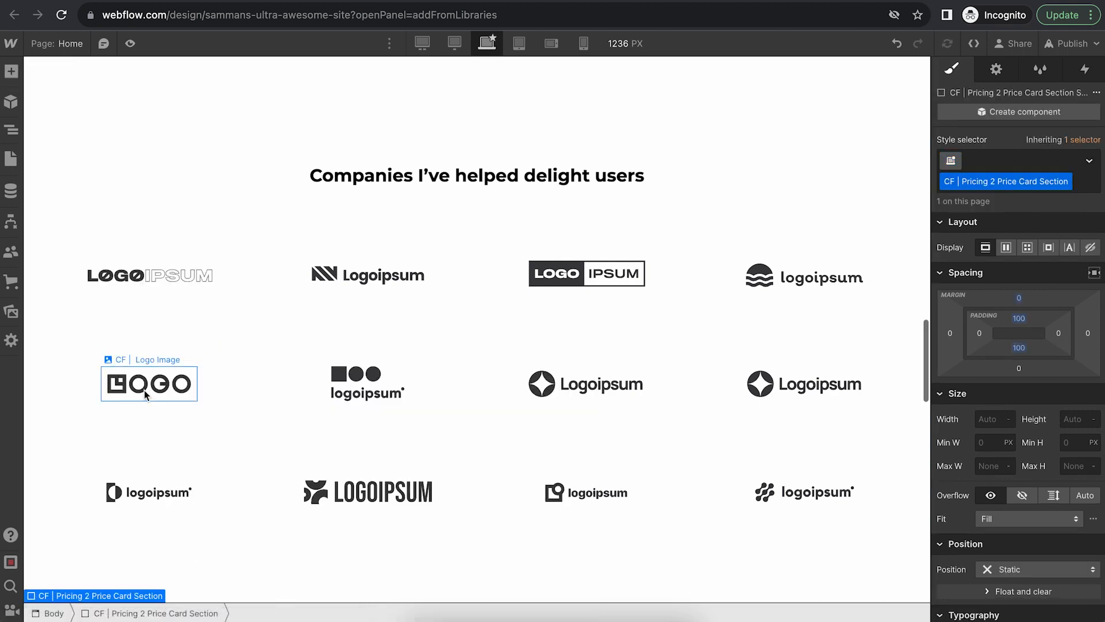
pyautogui.scroll(2, 101, 302)
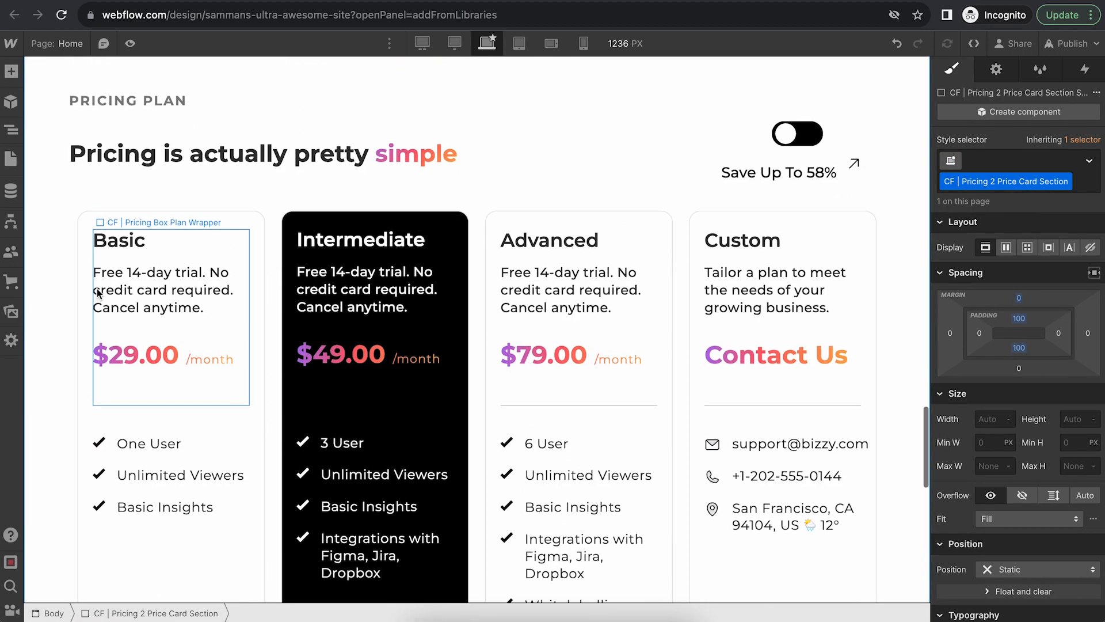
# Publish the site to its staging domain, sammans-ultra-awesome-site.webflow.io, and open the published page
pyautogui.click(1073, 43)
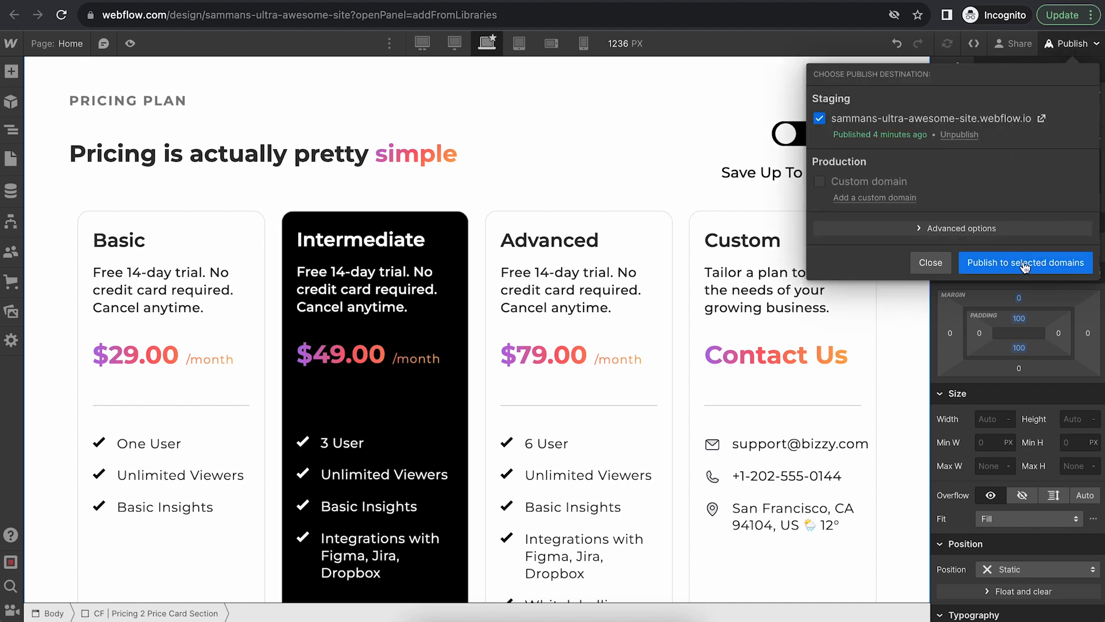
pyautogui.click(1026, 263)
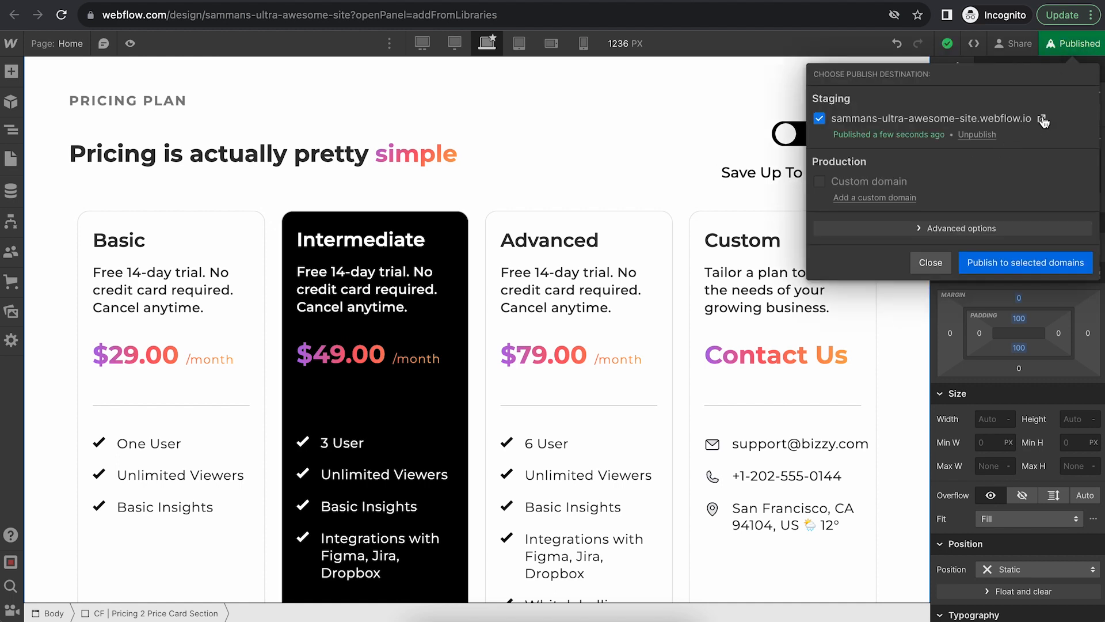
pyautogui.click(1042, 120)
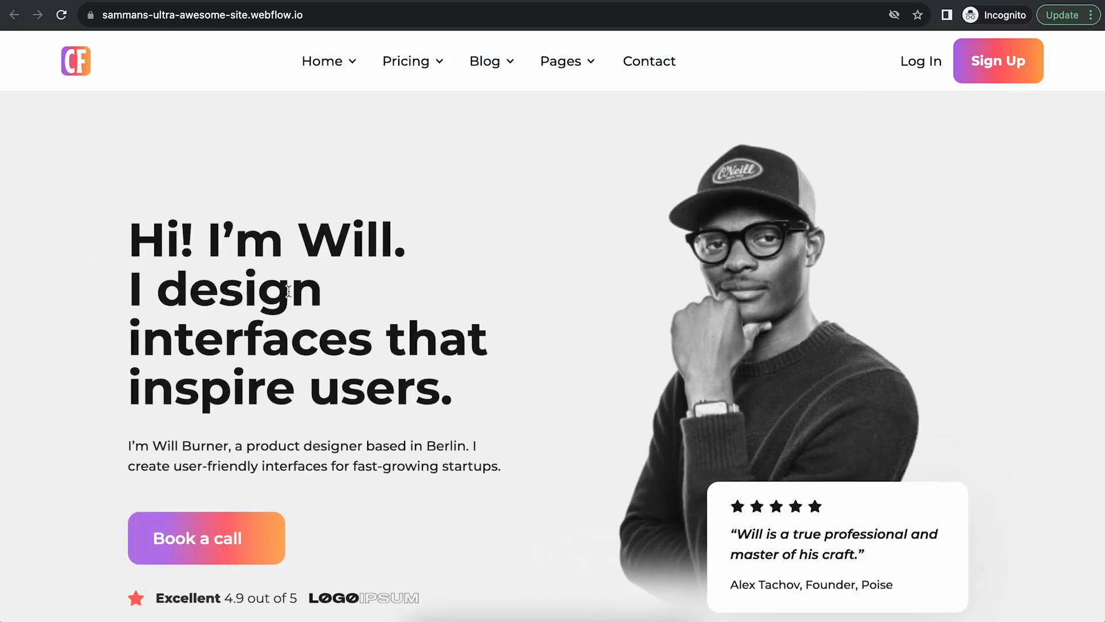
# Look through the published page from the hero past the parallax images and brand logos to the pricing plans
pyautogui.scroll(-8, 50, 327)
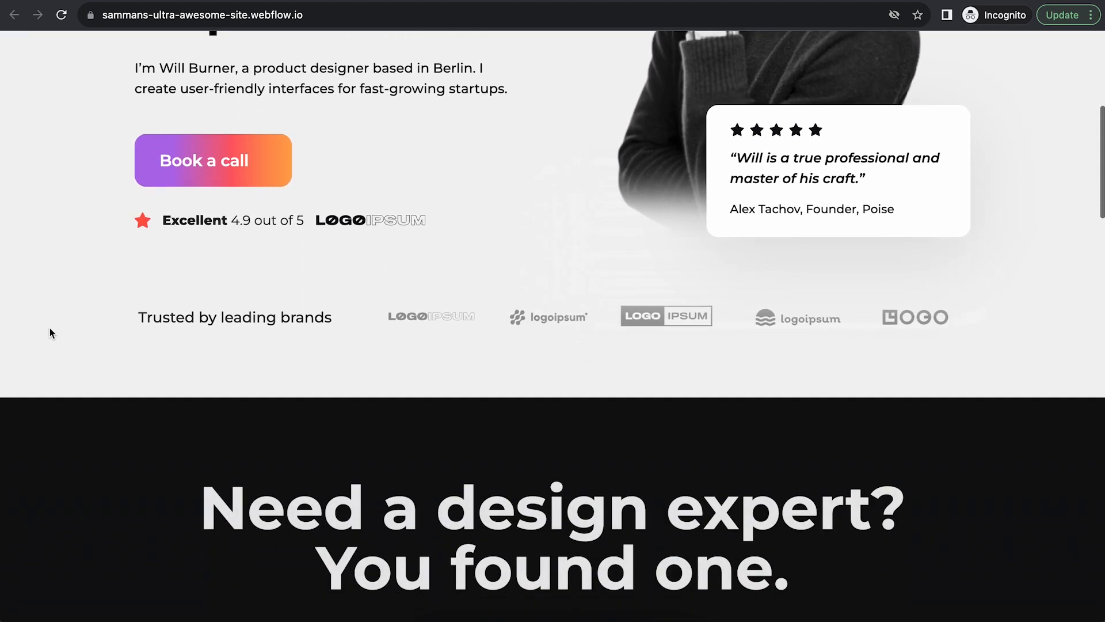
pyautogui.scroll(-10, 50, 327)
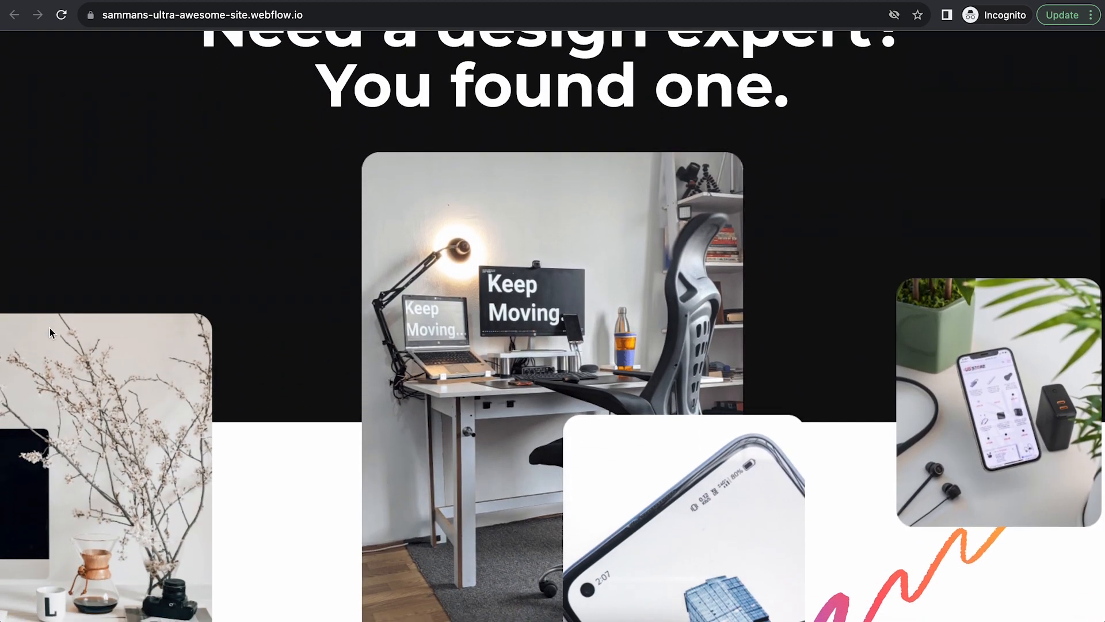
pyautogui.scroll(-6, 50, 327)
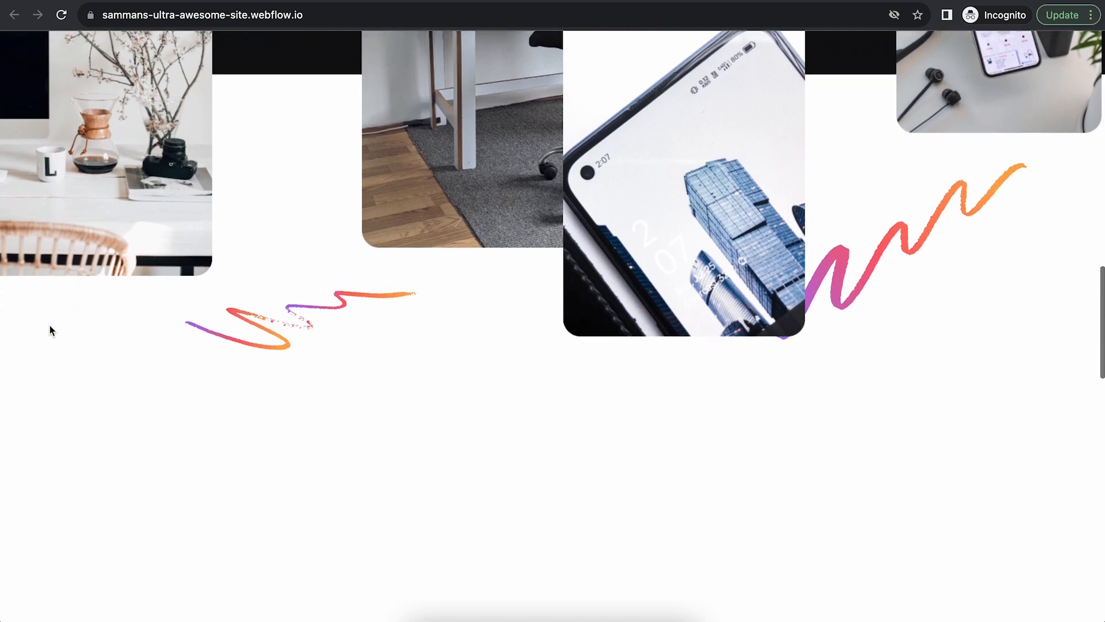
pyautogui.scroll(-10, 49, 330)
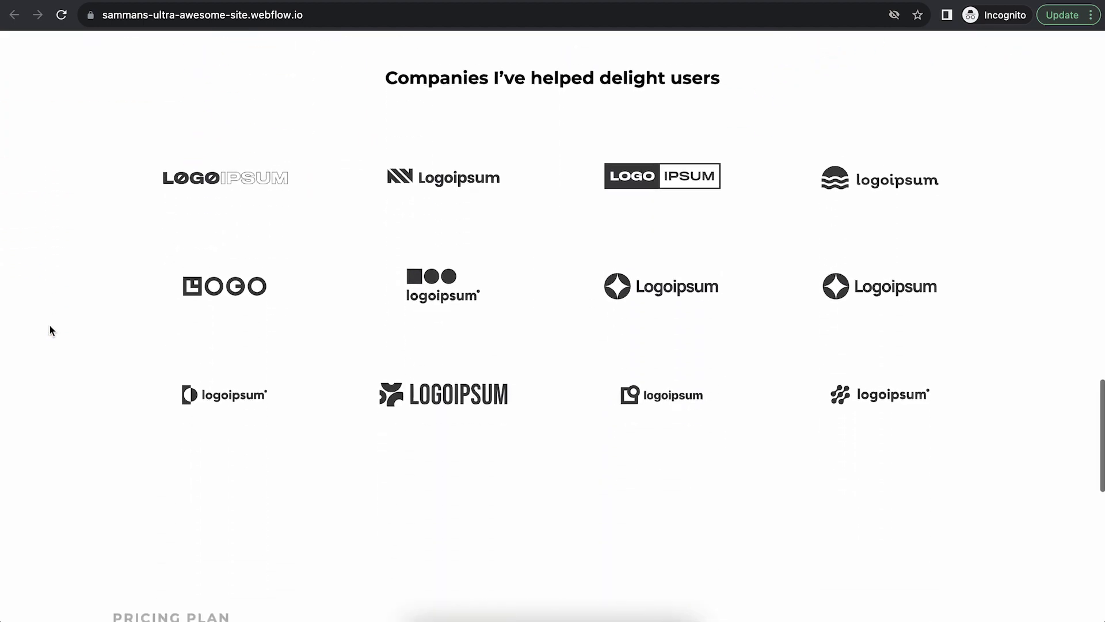
pyautogui.scroll(-5, 49, 327)
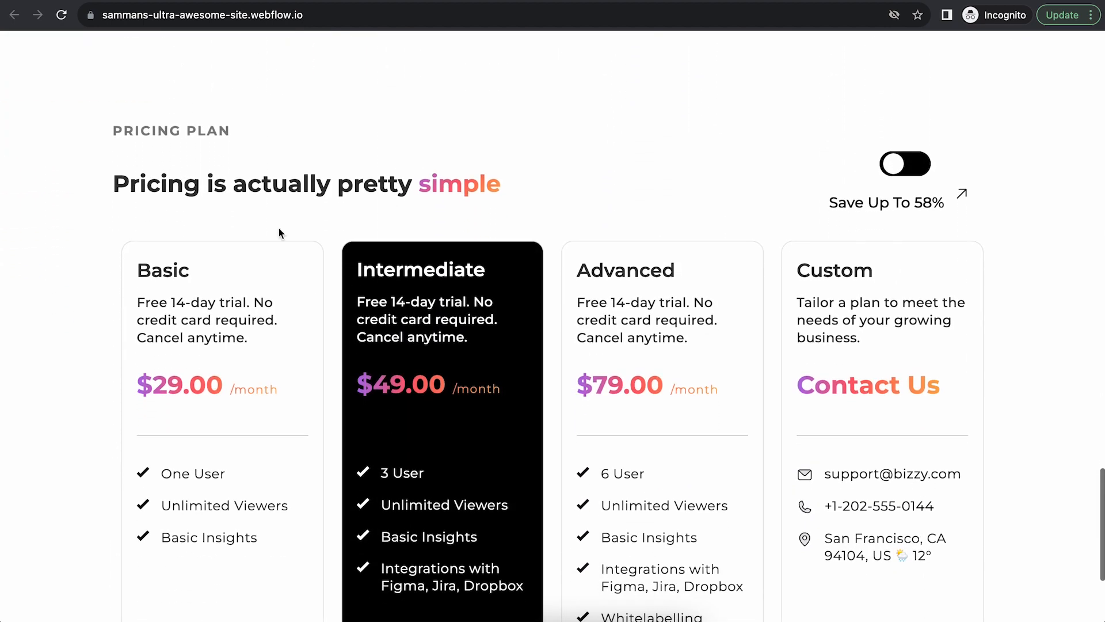
# Test the billing toggle in the published pricing section repeatedly and examine the plan cards
pyautogui.click(928, 166)
pyautogui.click(928, 166)
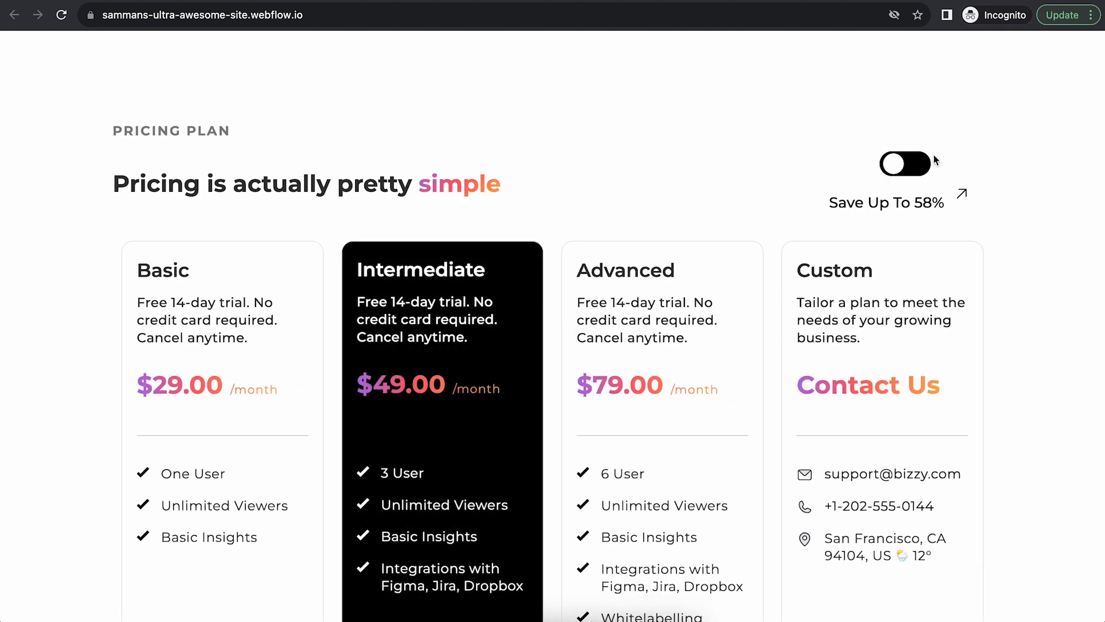
pyautogui.click(928, 165)
pyautogui.click(928, 166)
pyautogui.scroll(-4, 1021, 271)
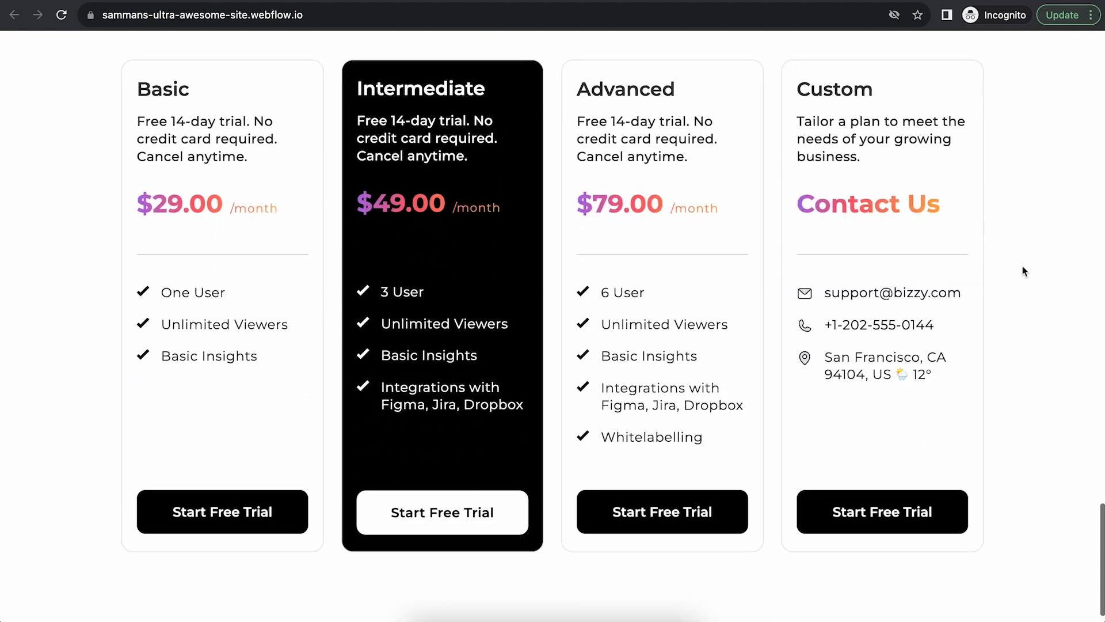
pyautogui.scroll(5, 1022, 271)
pyautogui.click(923, 295)
pyautogui.click(924, 295)
pyautogui.scroll(-2, 1074, 412)
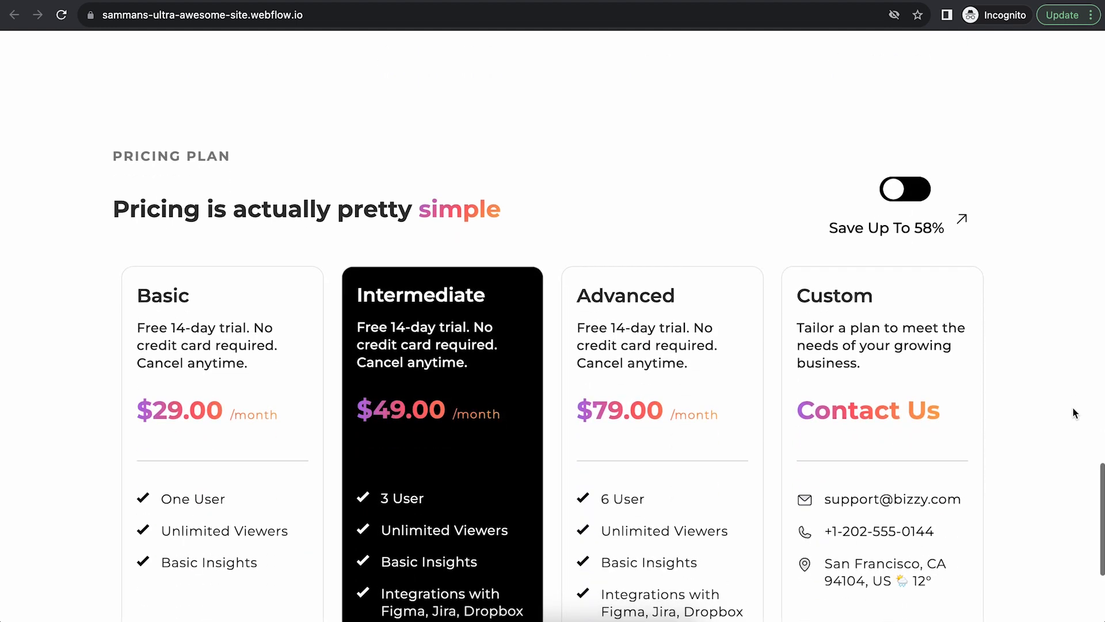
# Review the whole published page again between the pricing cards and the hero, including the parallax image area
pyautogui.scroll(-4, 1074, 408)
pyautogui.scroll(15, 1074, 409)
pyautogui.scroll(-15, 1073, 413)
pyautogui.scroll(20, 915, 337)
pyautogui.scroll(5, 916, 338)
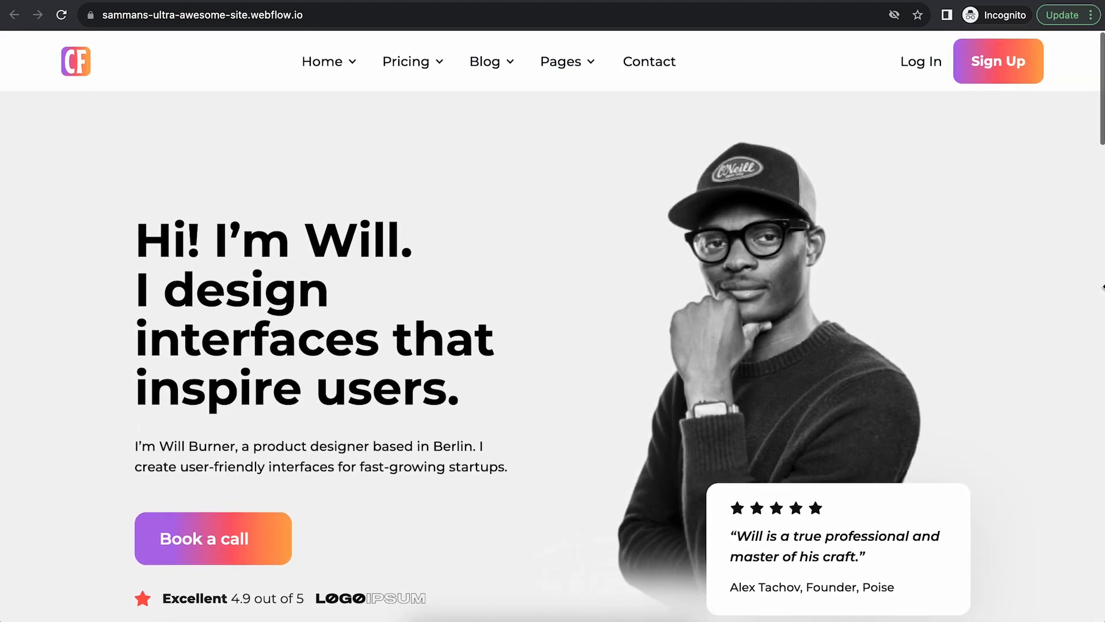
pyautogui.moveTo(1103, 294); pyautogui.dragTo(282, 312)
pyautogui.scroll(-15, 282, 312)
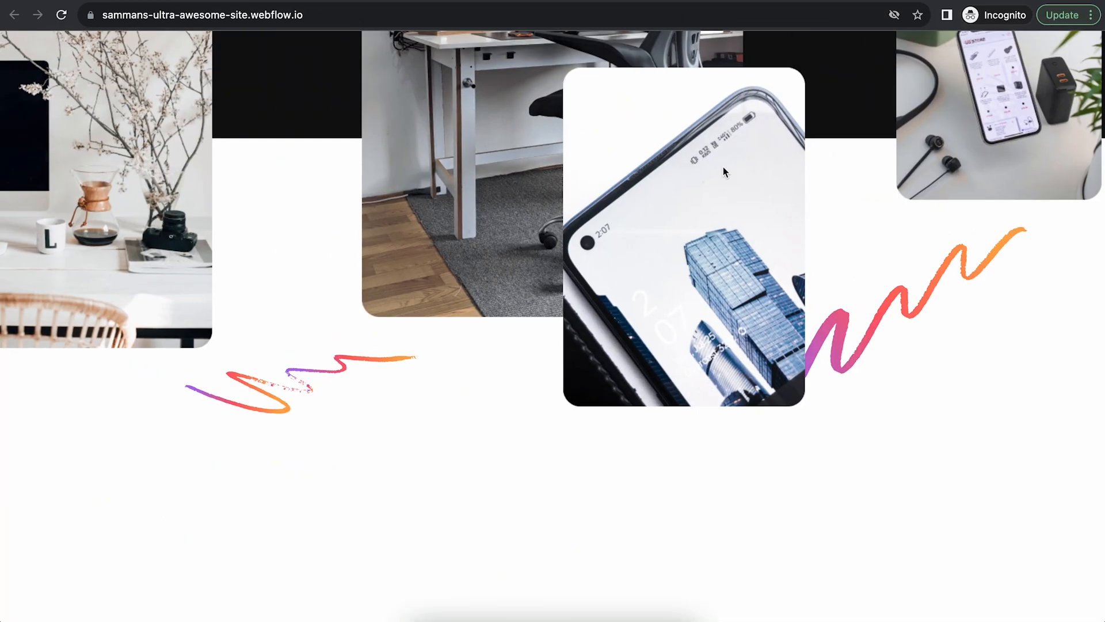
pyautogui.scroll(-15, 897, 344)
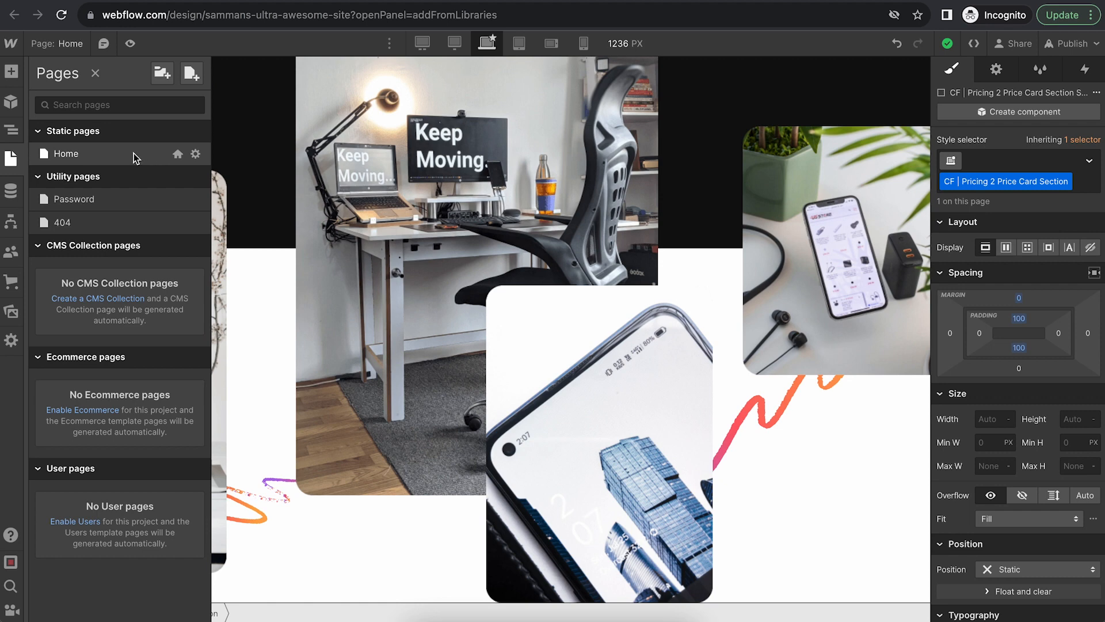
# Start creating a new static page for the site
pyautogui.click(188, 79)
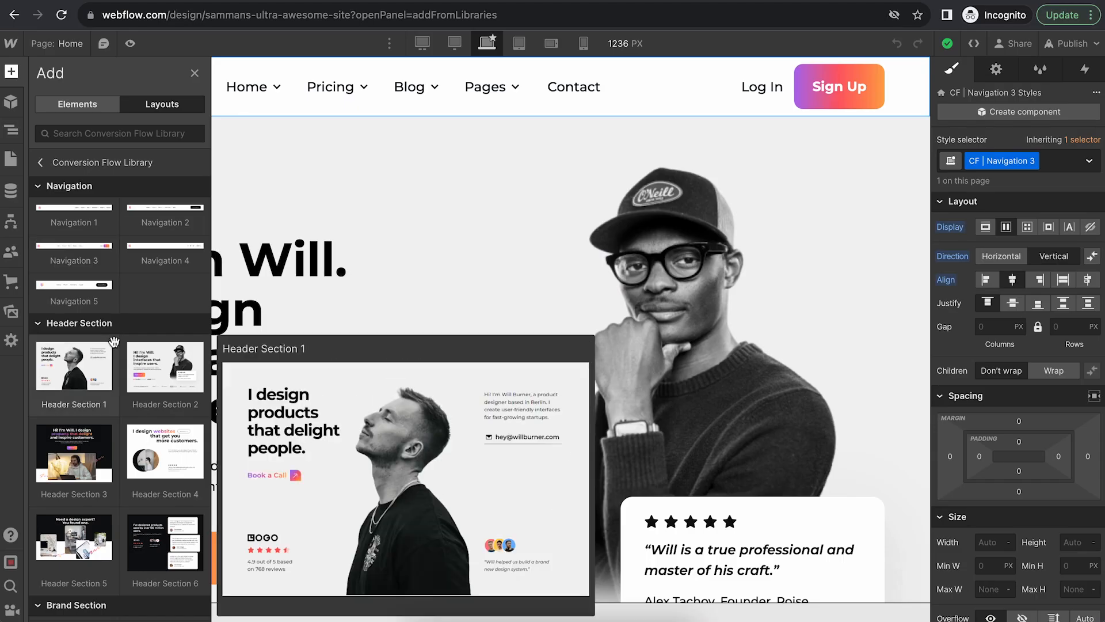
# Browse the Conversion Flow Library layouts and search them for "foot"
pyautogui.scroll(-10, 113, 342)
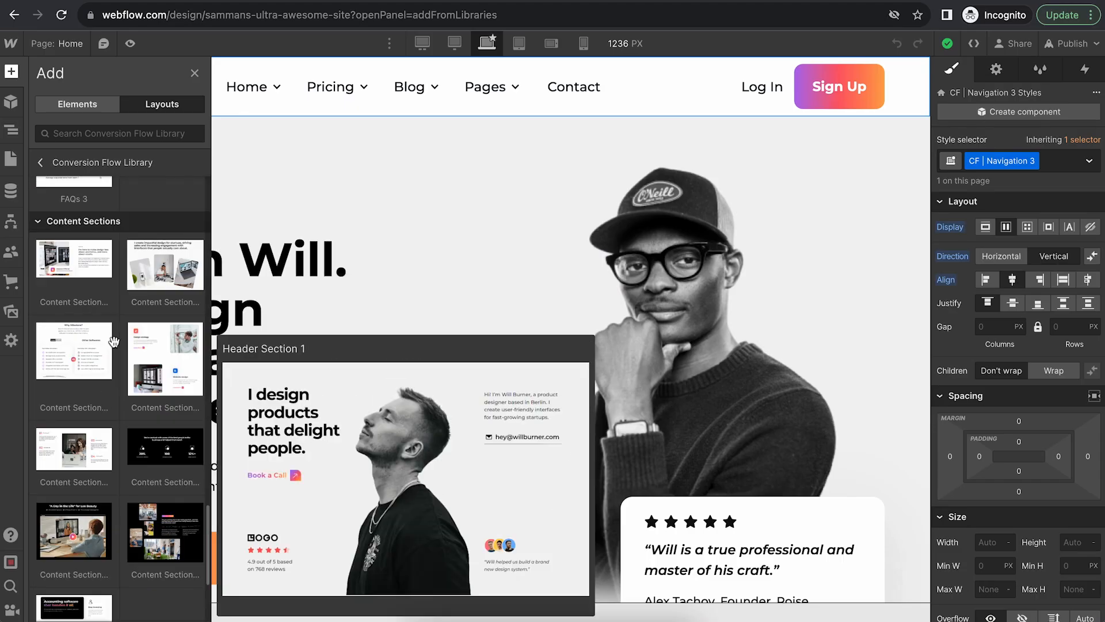
pyautogui.scroll(10, 129, 420)
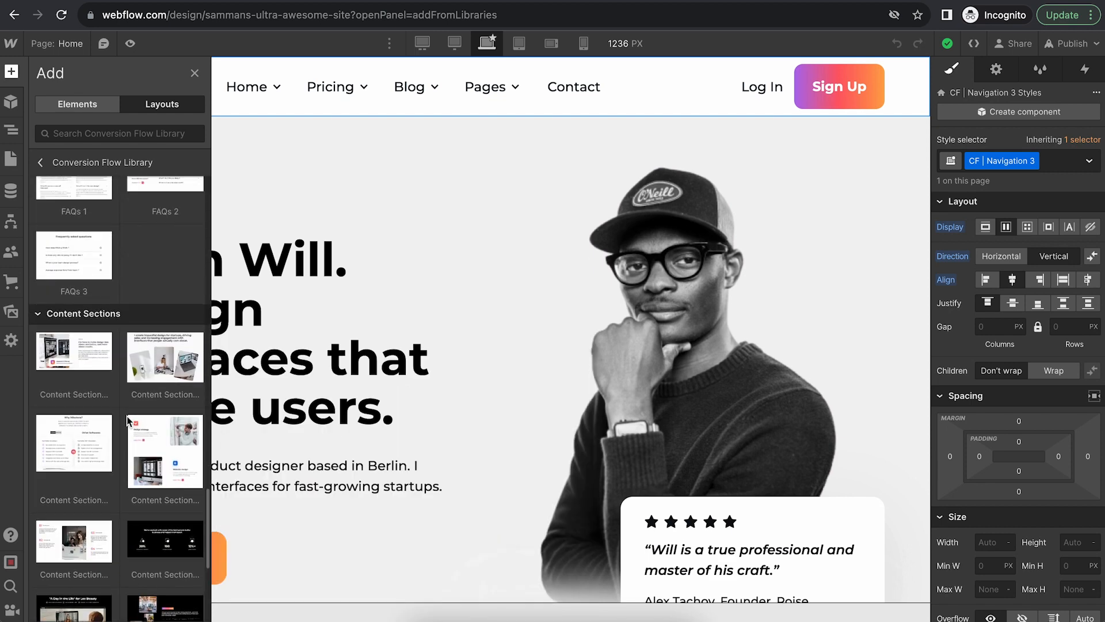
pyautogui.click(119, 134)
pyautogui.write('foot')
pyautogui.moveTo(143, 223)
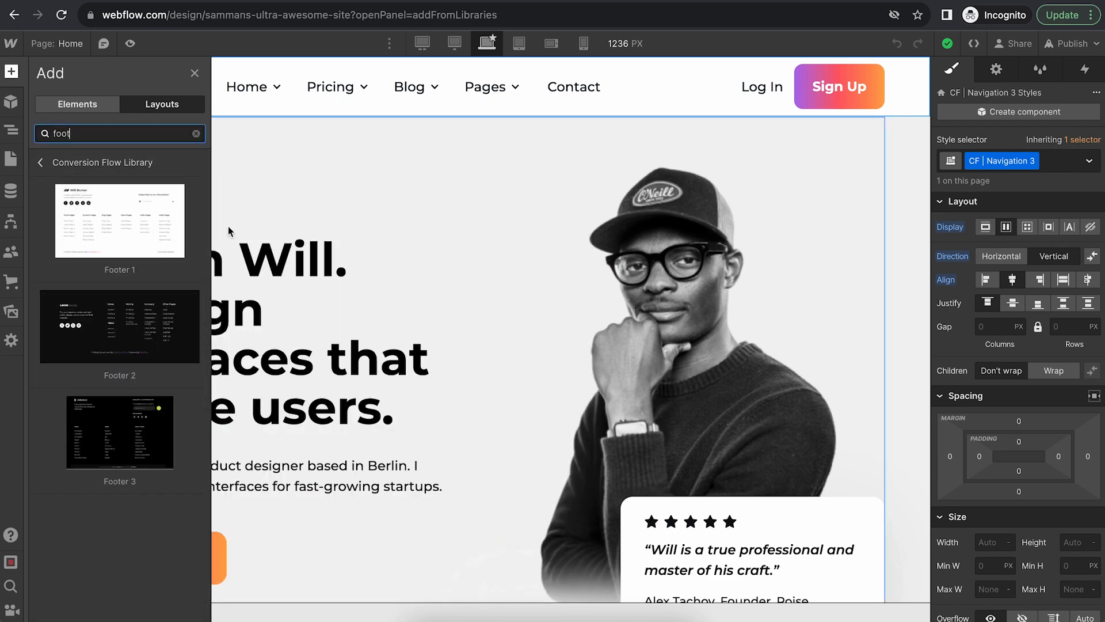
# Select the Home page's Body element and insert the Footer 2 layout at the end of the page
pyautogui.click(10, 158)
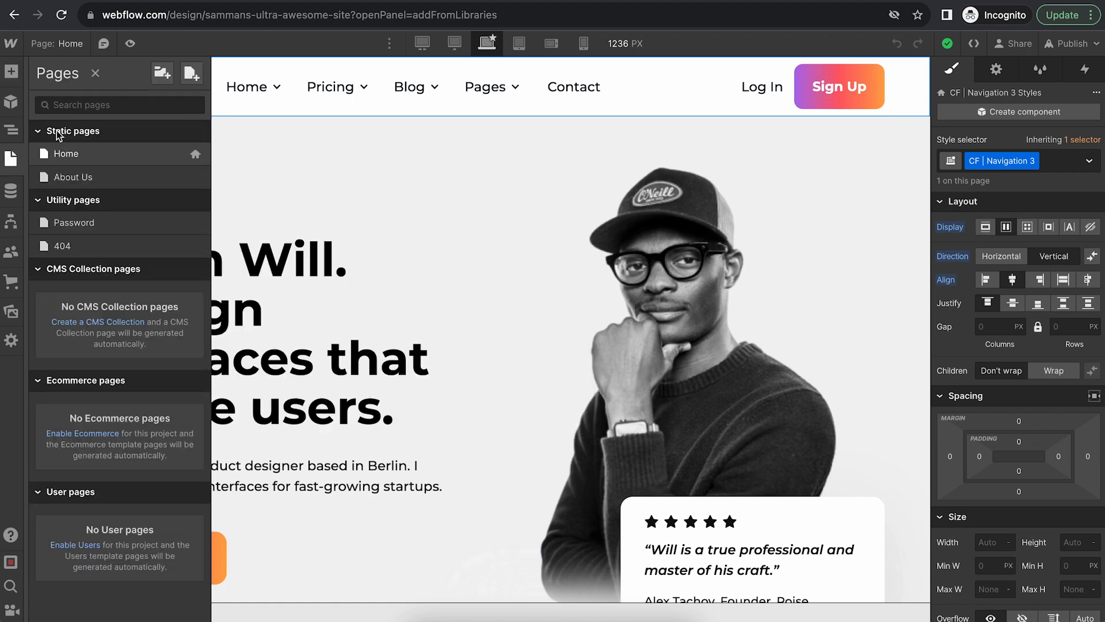
pyautogui.click(10, 103)
pyautogui.click(11, 130)
pyautogui.click(60, 99)
pyautogui.write('a')
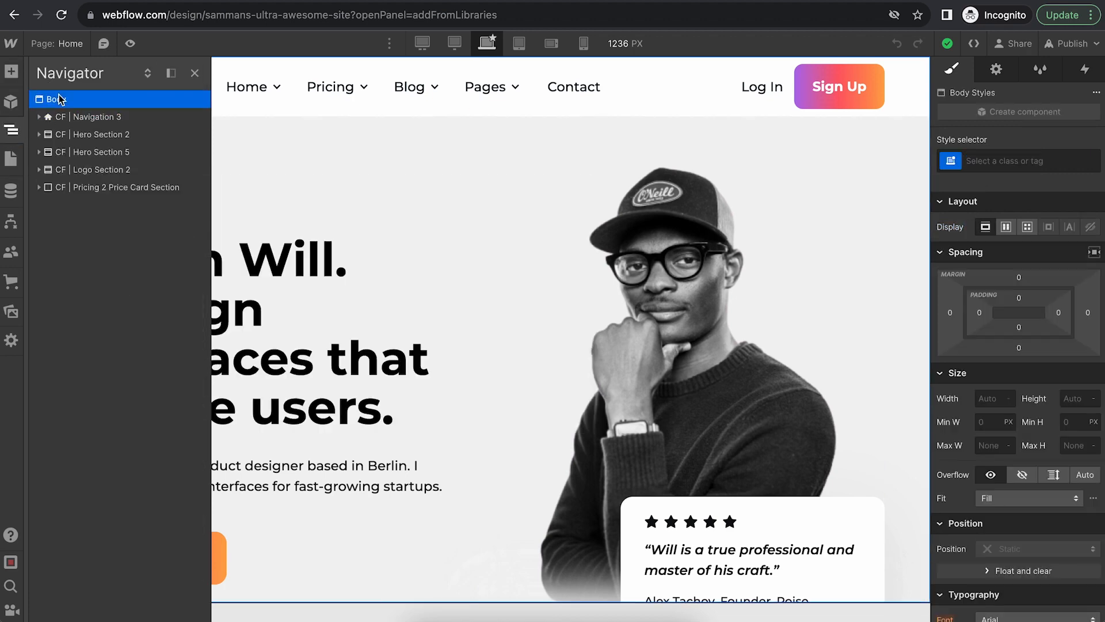
pyautogui.write('footer')
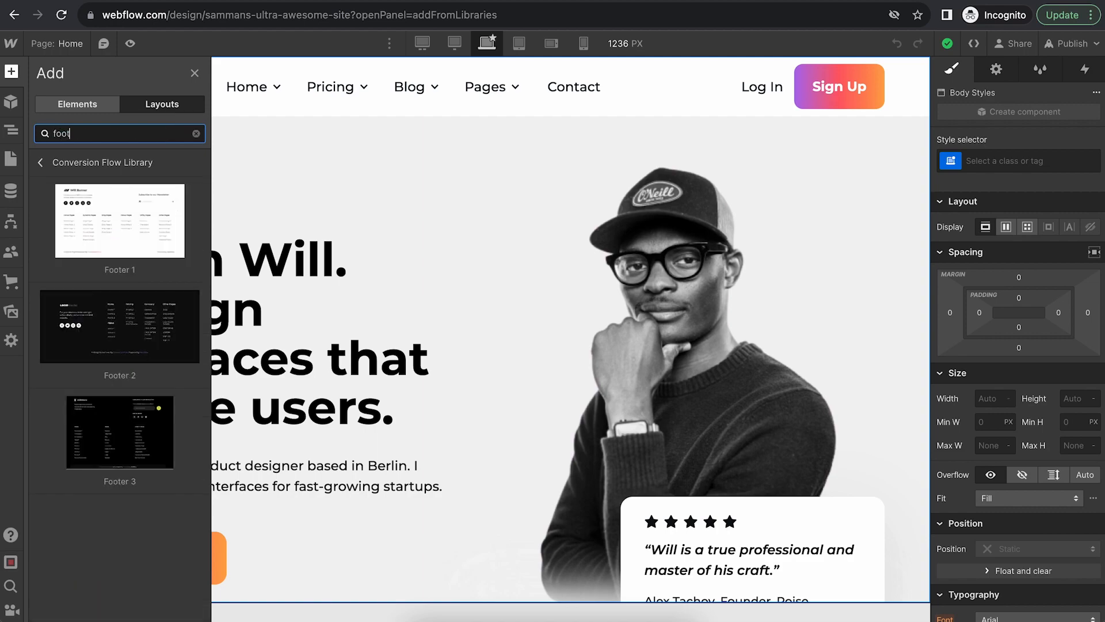
pyautogui.click(125, 319)
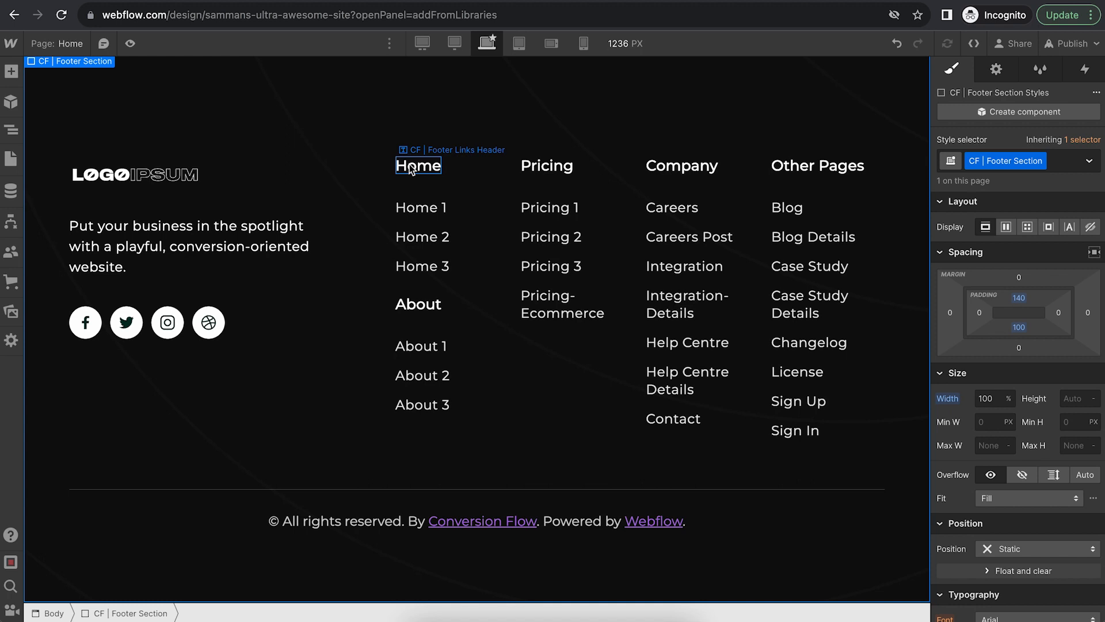
# Try to insert the Navigation 3 library layout at the top of the About Us page
pyautogui.click(11, 133)
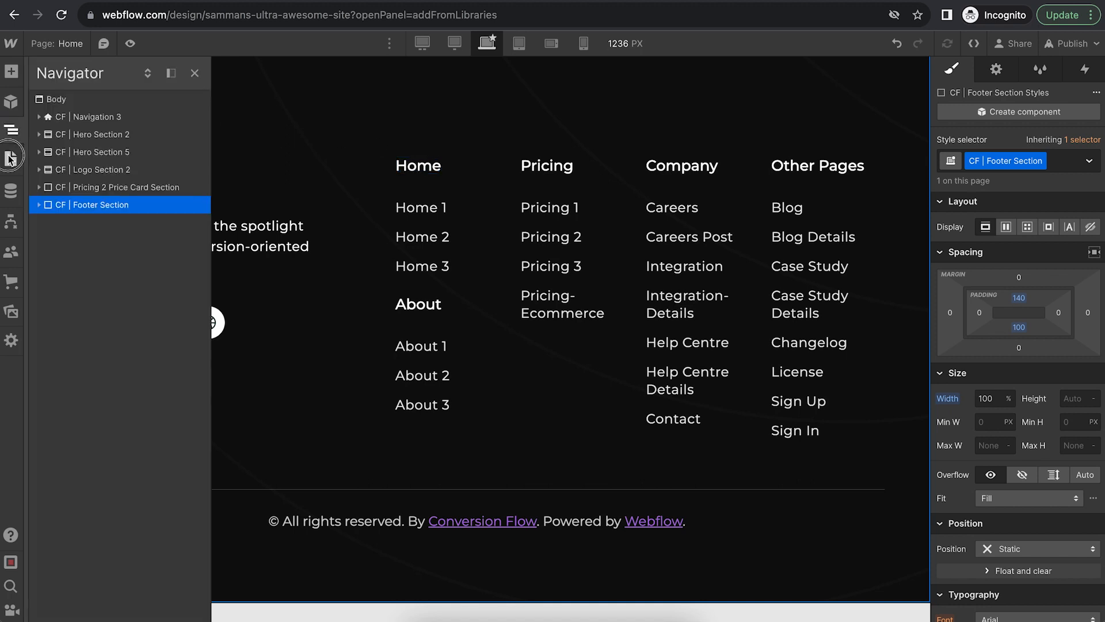
pyautogui.click(11, 158)
pyautogui.click(86, 176)
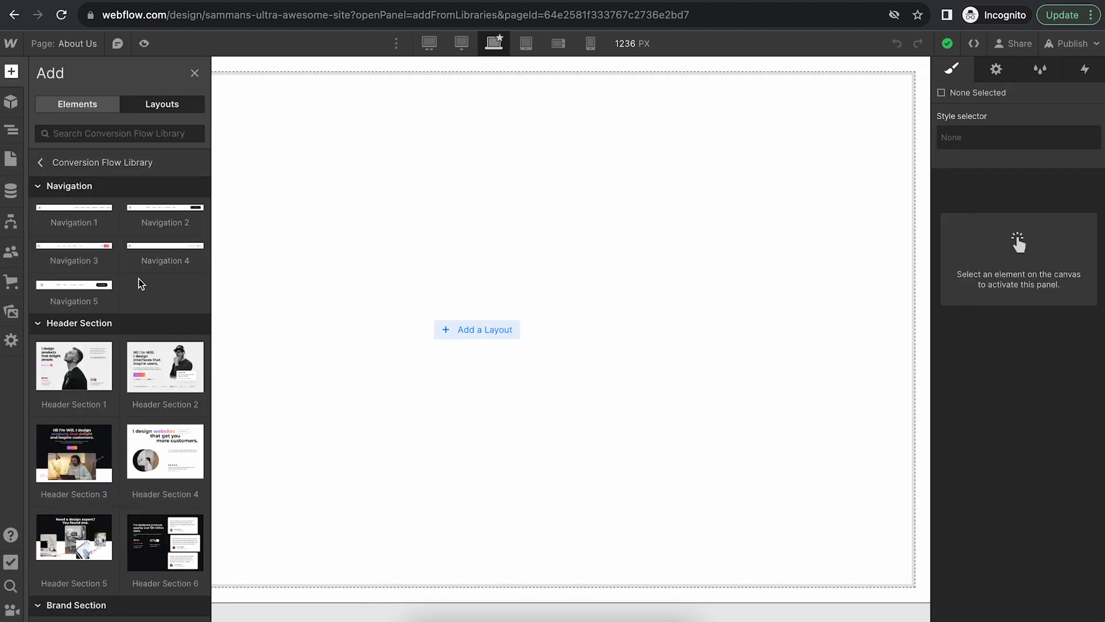
pyautogui.moveTo(89, 248)
pyautogui.moveTo(88, 248); pyautogui.dragTo(359, 134)
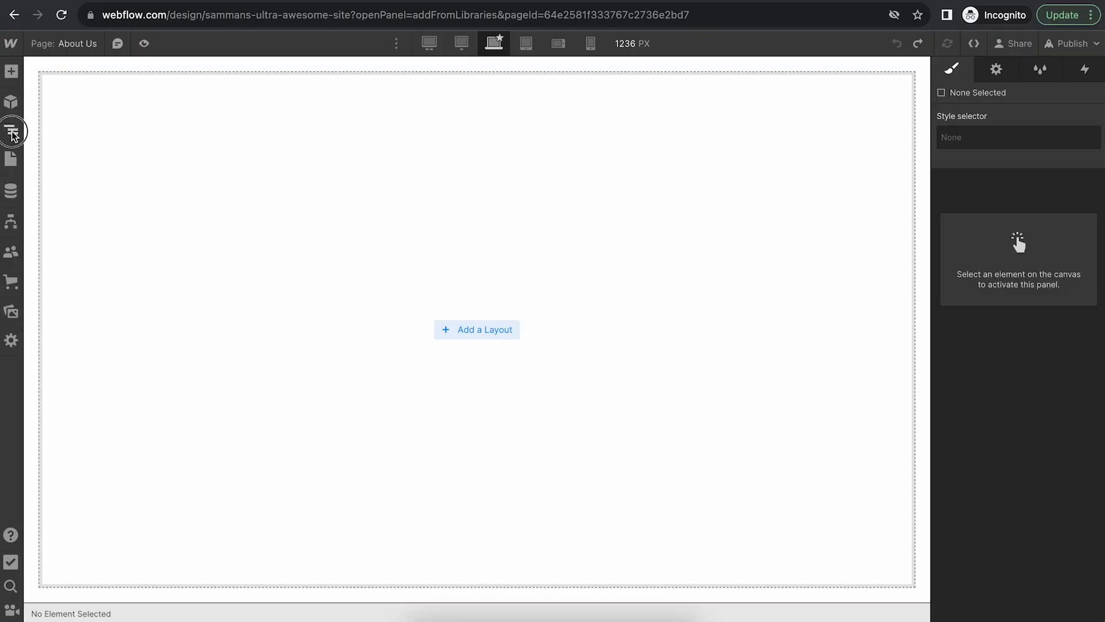
pyautogui.click(11, 129)
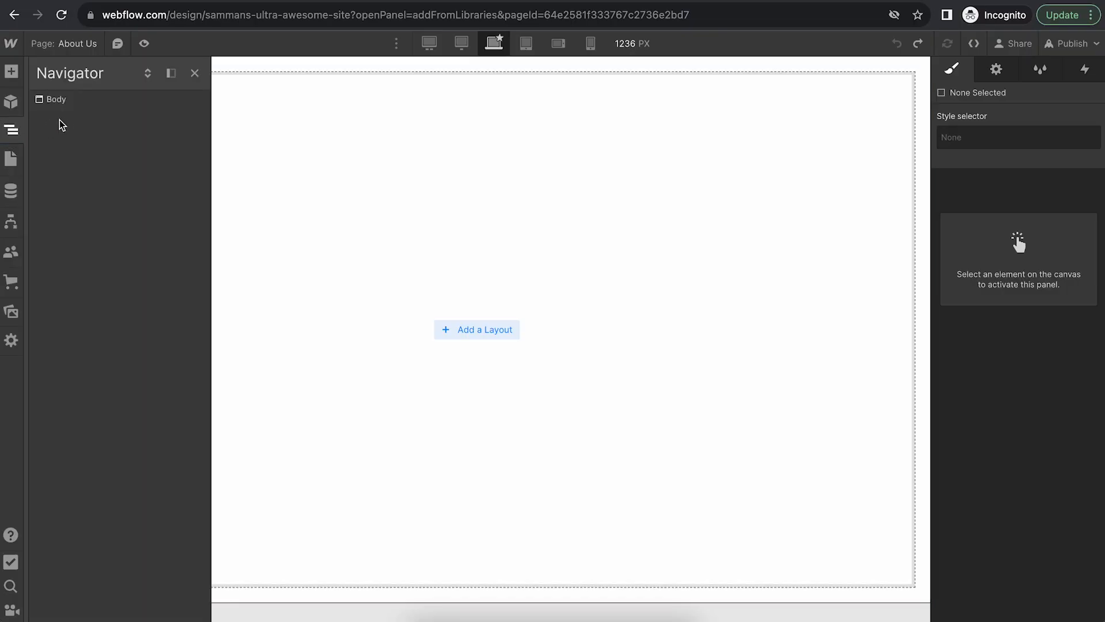
# Turn the Home page's Navigation 3 section into a reusable component named Header
pyautogui.click(11, 160)
pyautogui.click(112, 162)
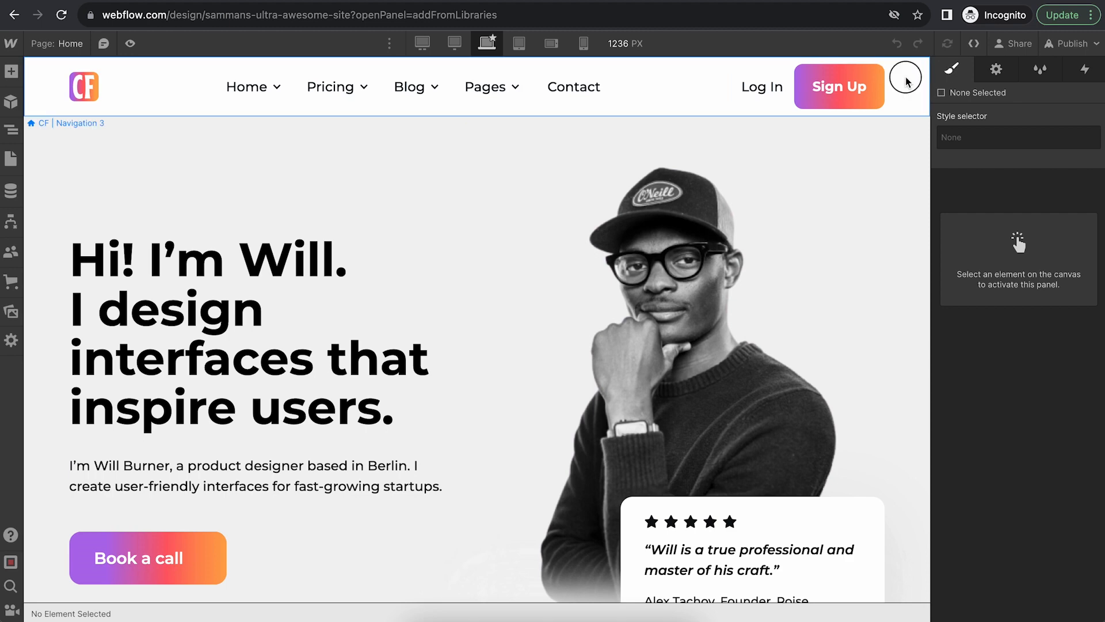
pyautogui.click(906, 77)
pyautogui.click(13, 133)
pyautogui.click(78, 128)
pyautogui.click(81, 117)
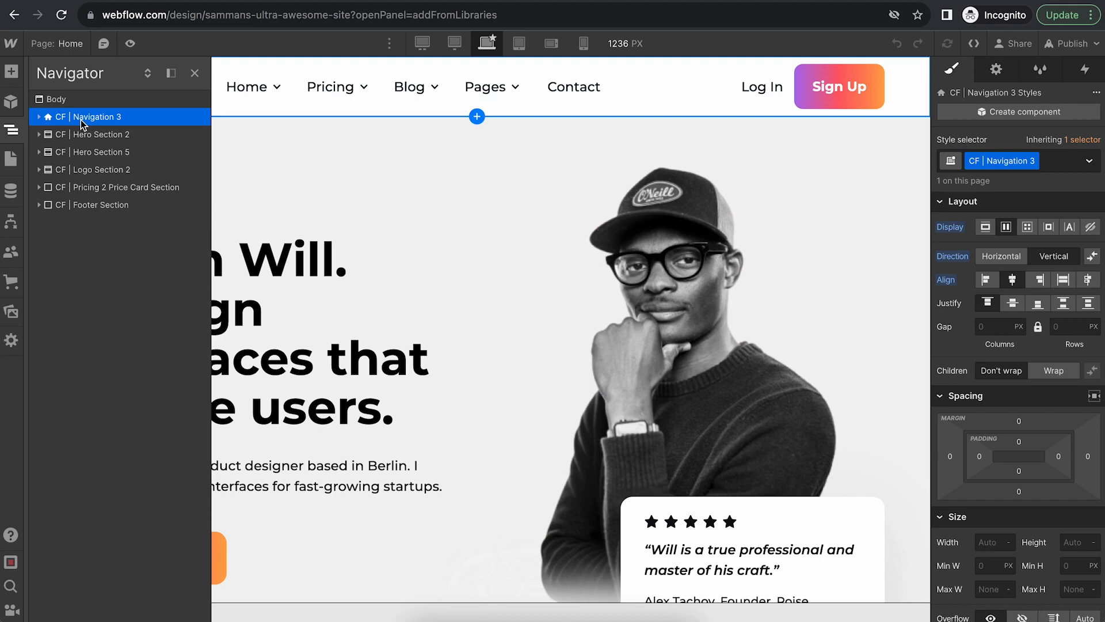
pyautogui.rightClick(81, 120)
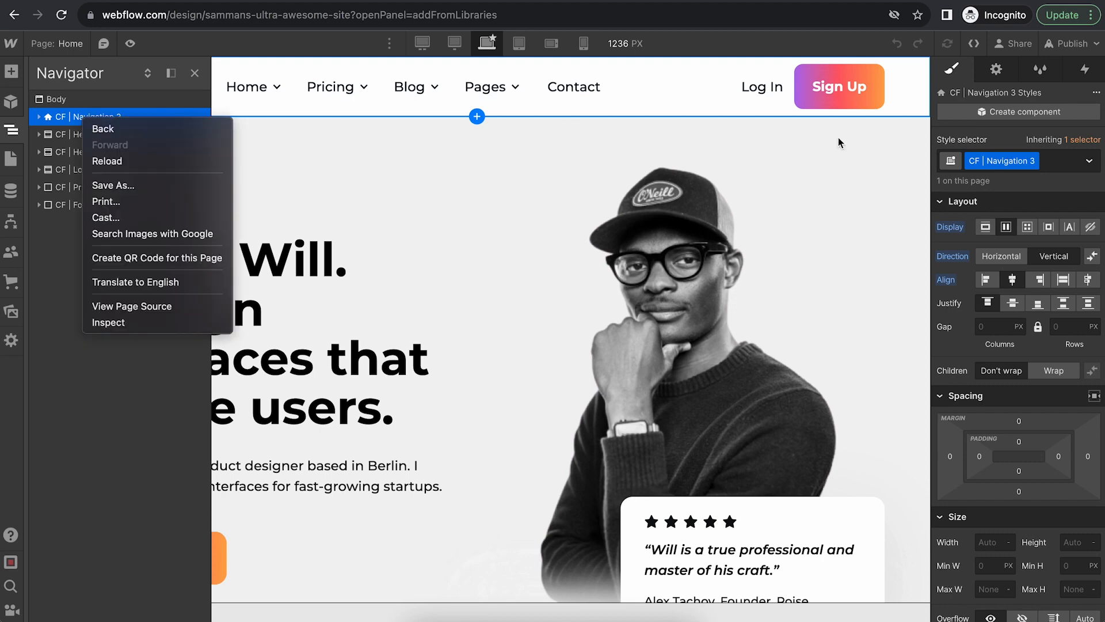
pyautogui.press('Escape')
pyautogui.rightClick(903, 95)
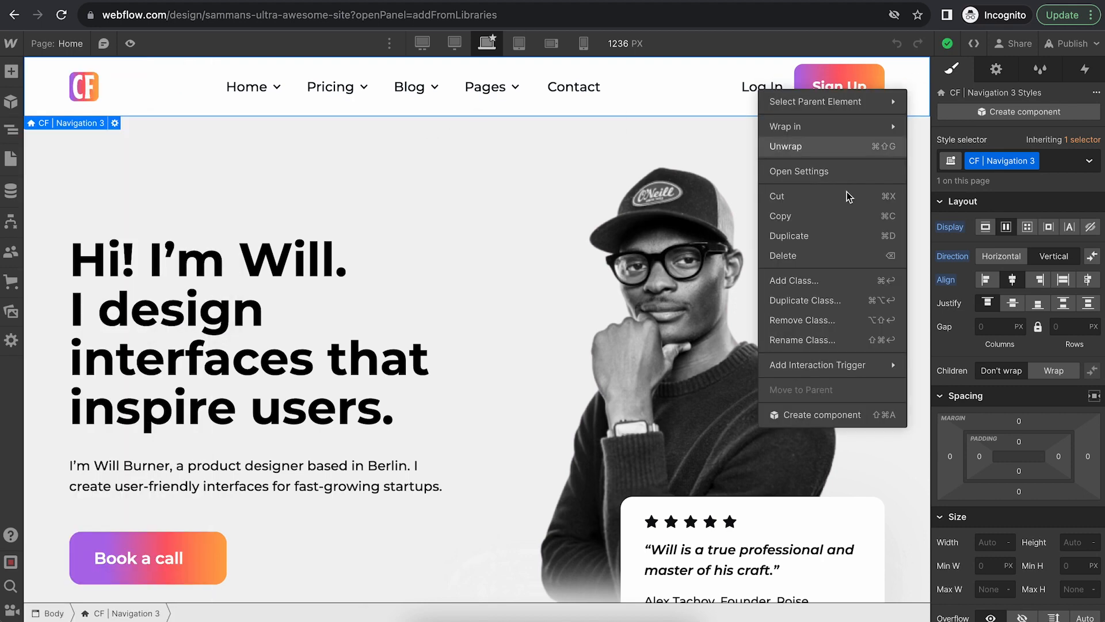
pyautogui.click(830, 416)
pyautogui.write('He')
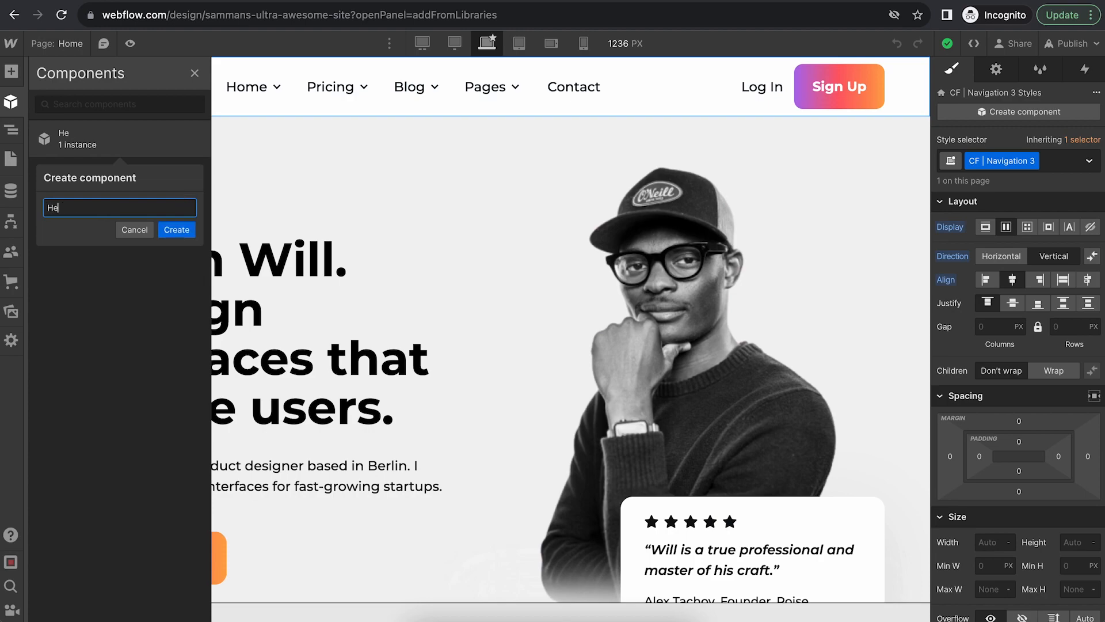
pyautogui.click(192, 232)
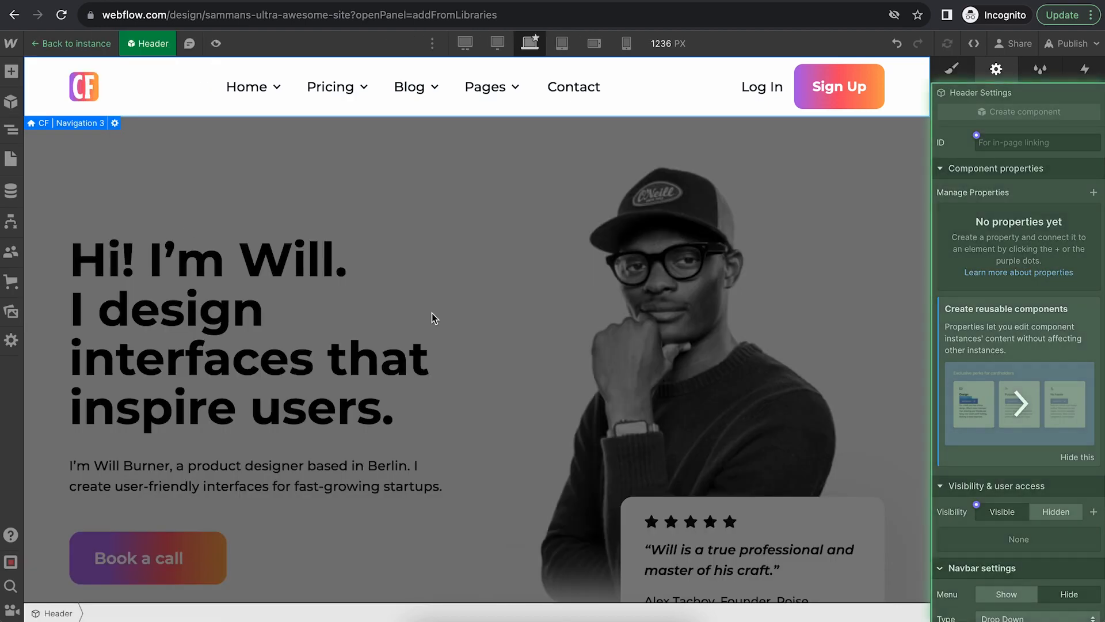
# Turn the Home page's Footer Section into a reusable component named Footer
pyautogui.scroll(-15, 432, 313)
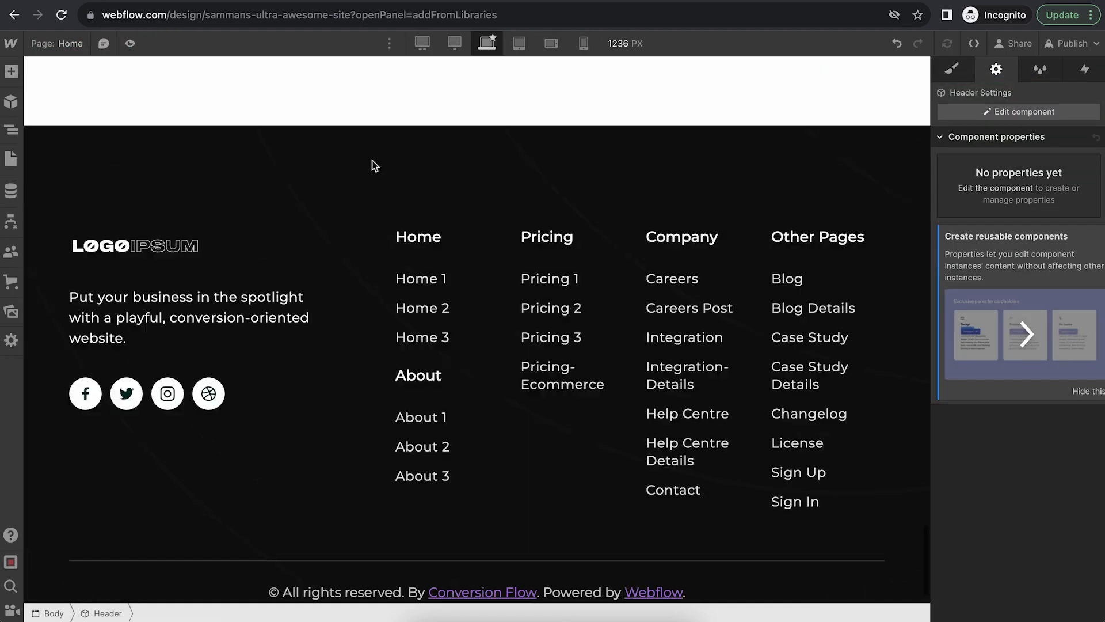
pyautogui.scroll(15, 373, 161)
pyautogui.scroll(-15, 373, 162)
pyautogui.scroll(3, 373, 162)
pyautogui.scroll(-1, 346, 190)
pyautogui.click(316, 214)
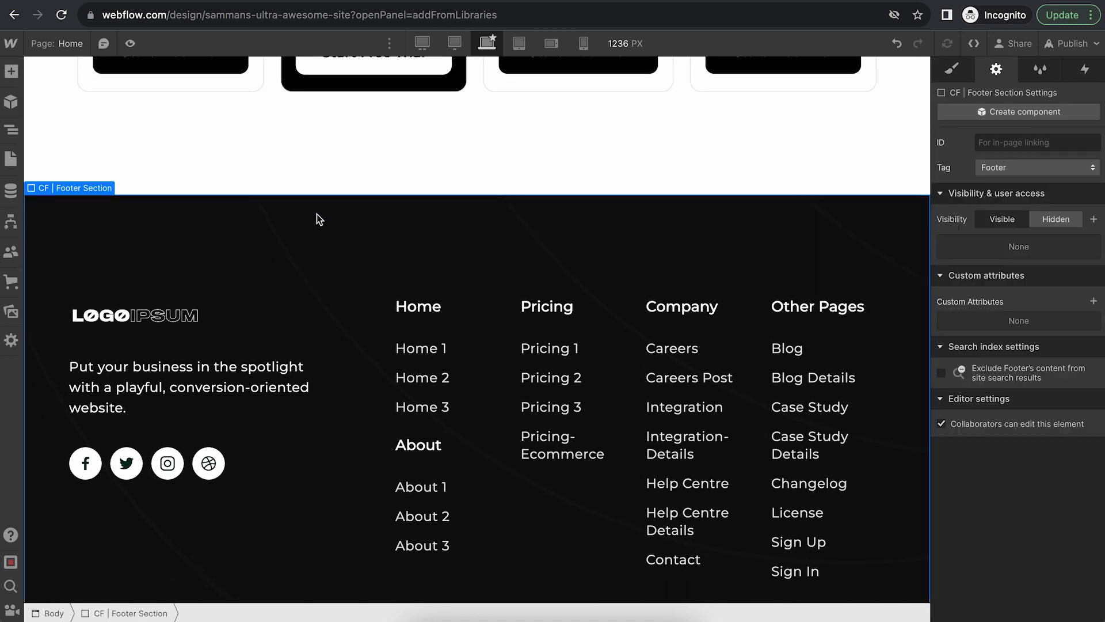
pyautogui.rightClick(317, 213)
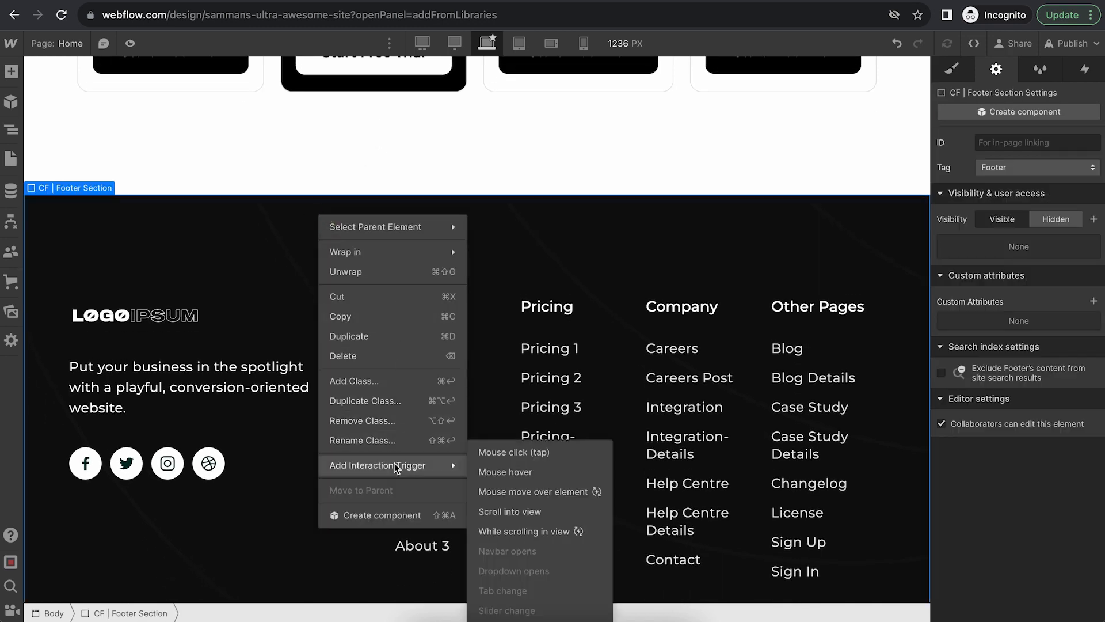
pyautogui.click(403, 514)
pyautogui.write('Footer')
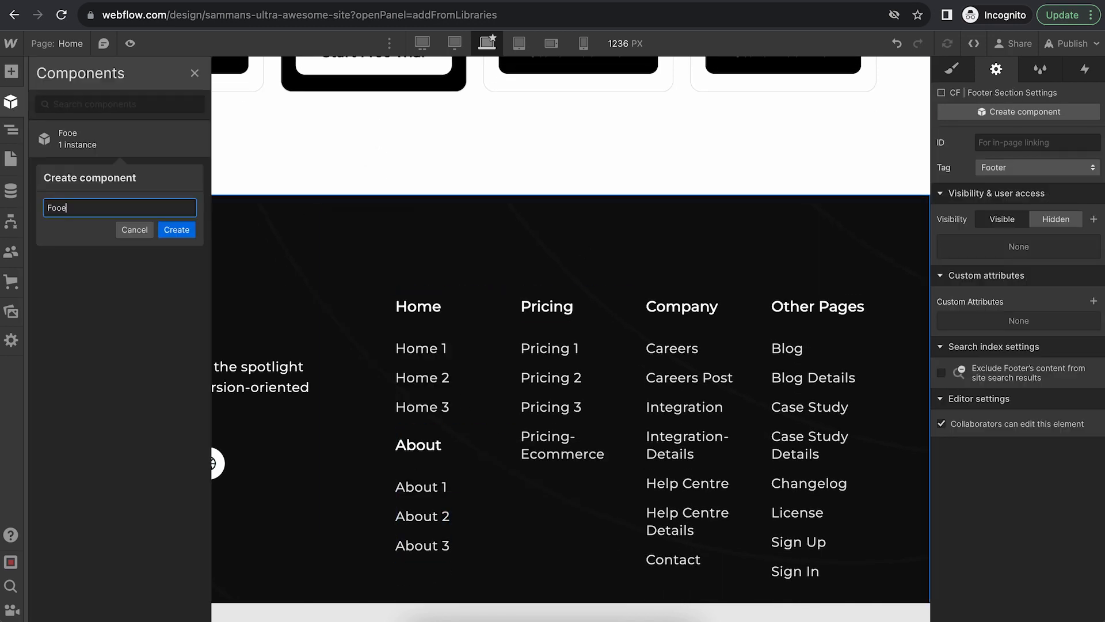
pyautogui.click(177, 230)
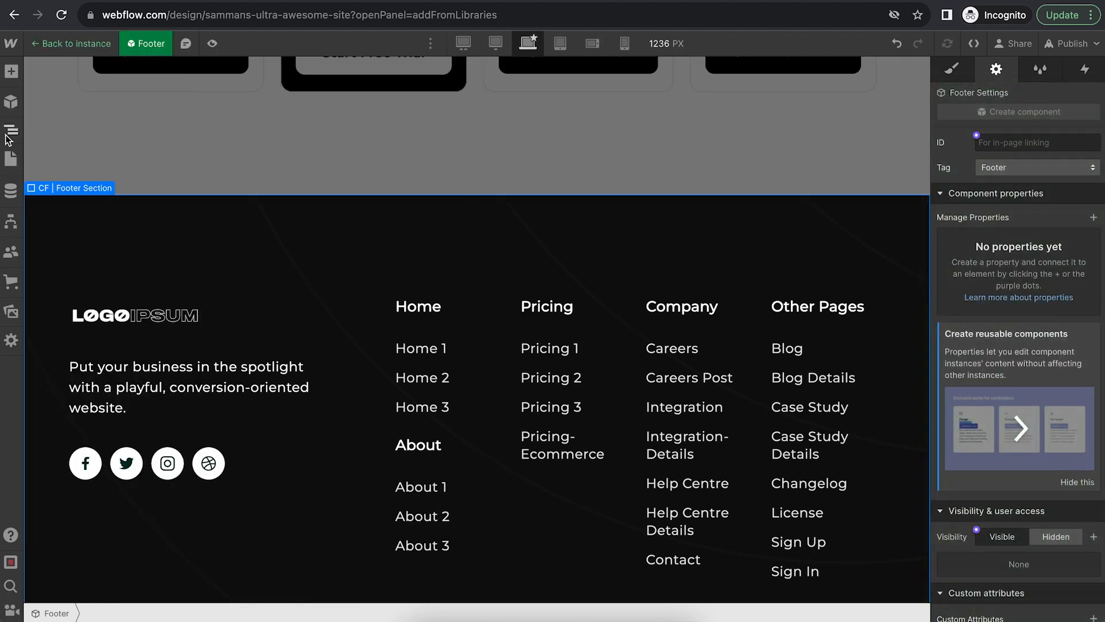
# Open the About Us page and place the Header component at its top
pyautogui.click(11, 102)
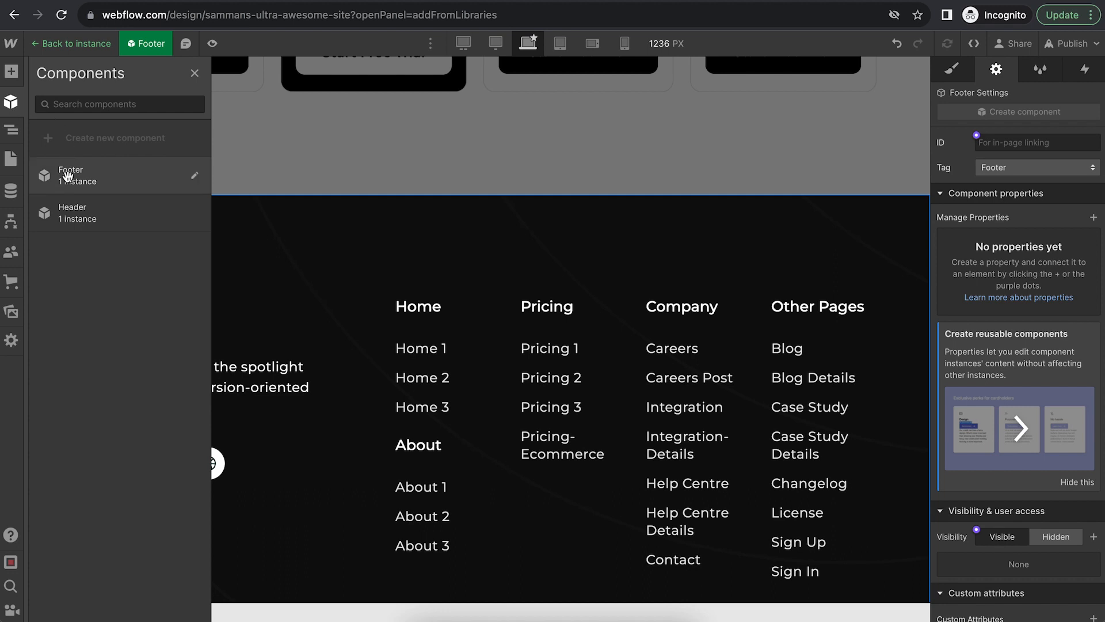
pyautogui.click(11, 159)
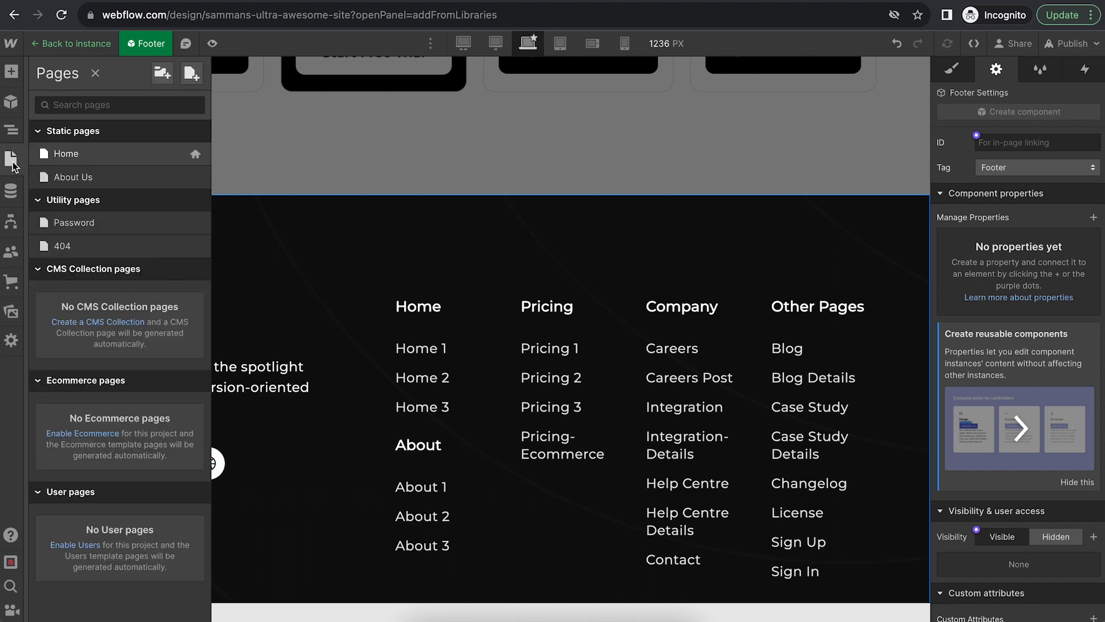
pyautogui.click(62, 177)
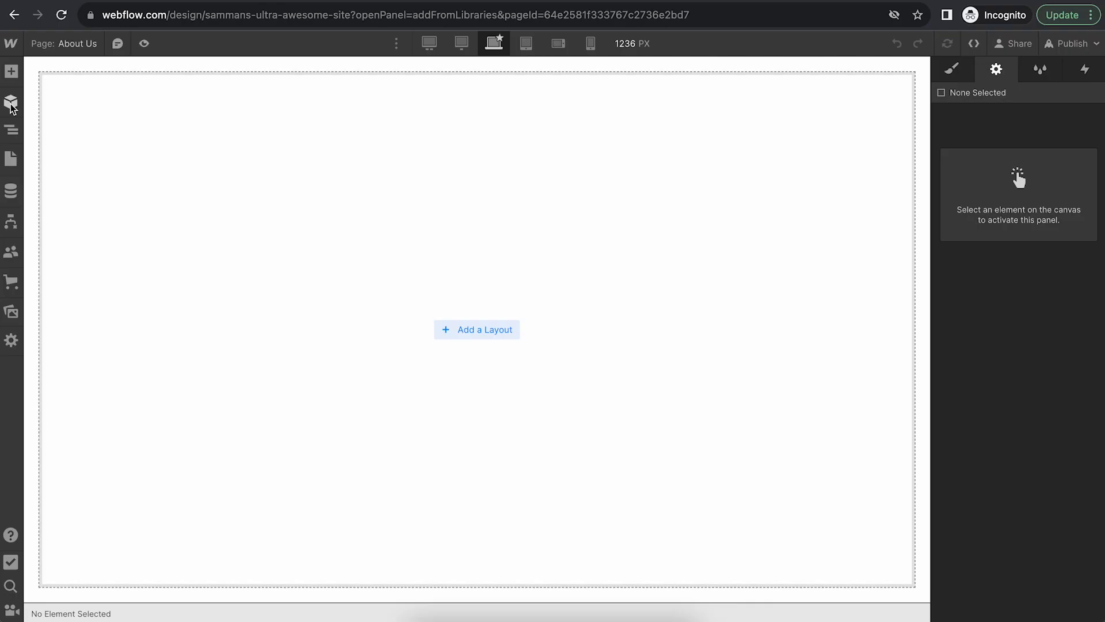
pyautogui.click(11, 102)
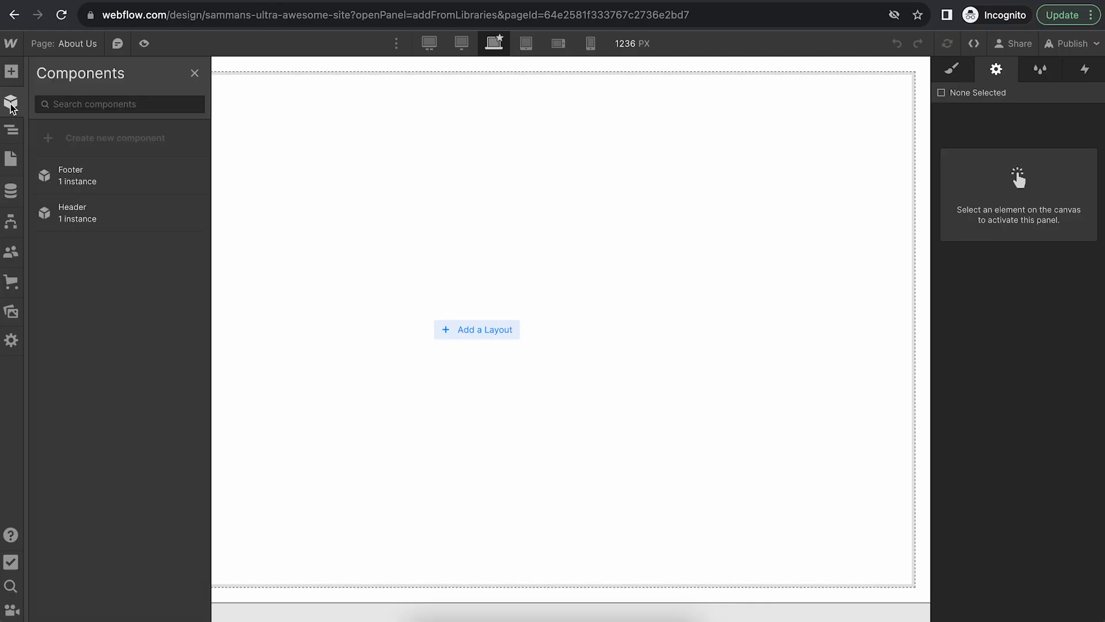
pyautogui.moveTo(88, 216); pyautogui.dragTo(302, 108)
# Place the Footer component below the header on the About Us page
pyautogui.click(11, 160)
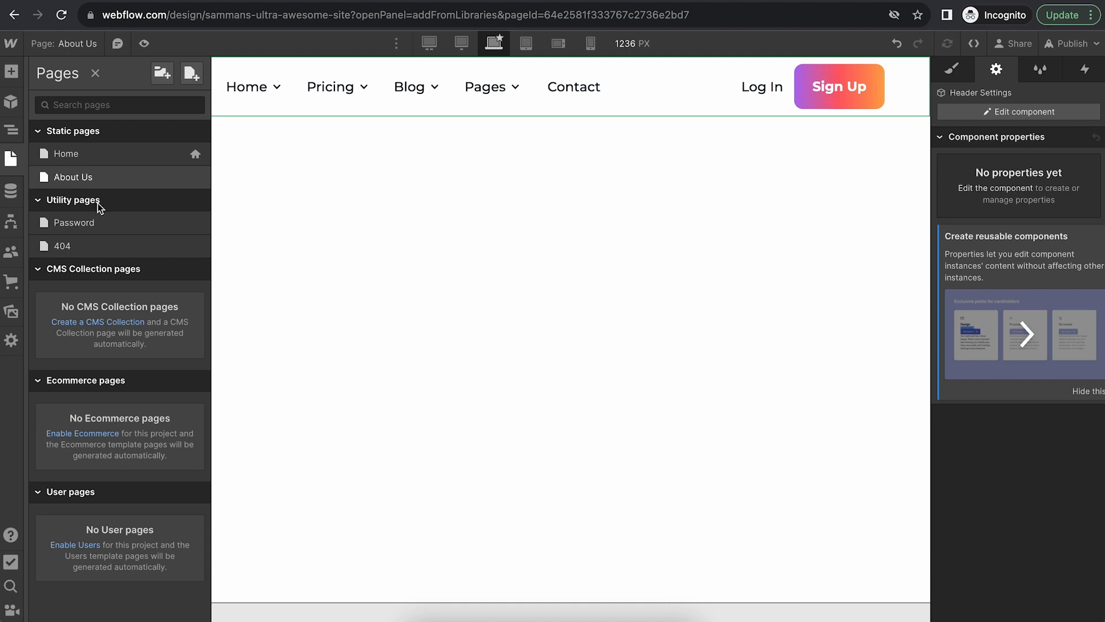
pyautogui.click(11, 132)
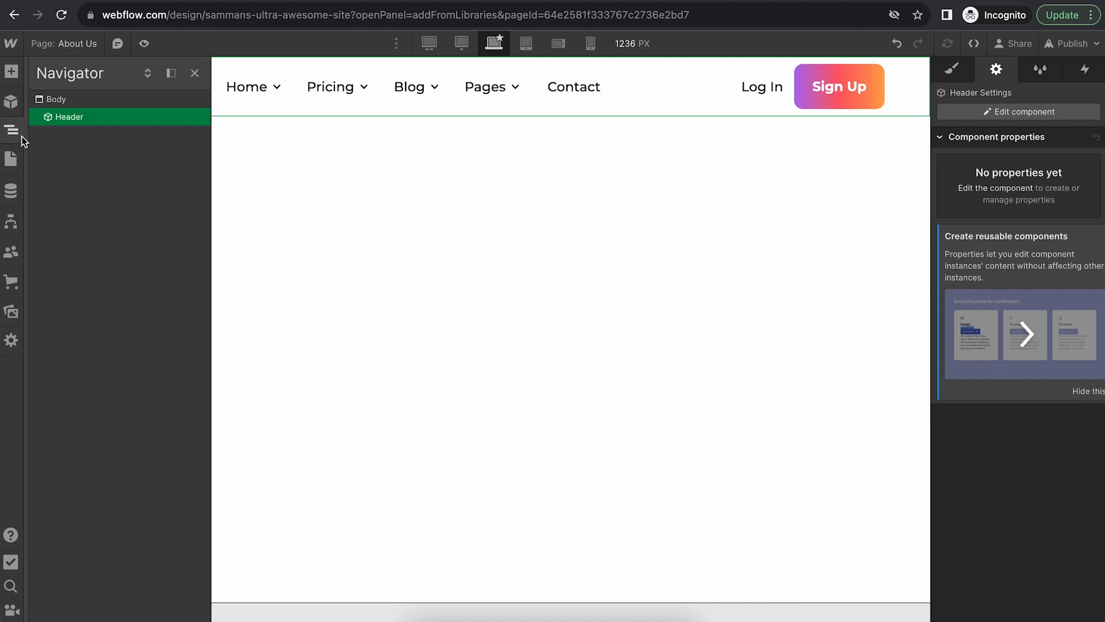
pyautogui.click(12, 166)
pyautogui.click(11, 102)
pyautogui.moveTo(113, 176); pyautogui.dragTo(378, 369)
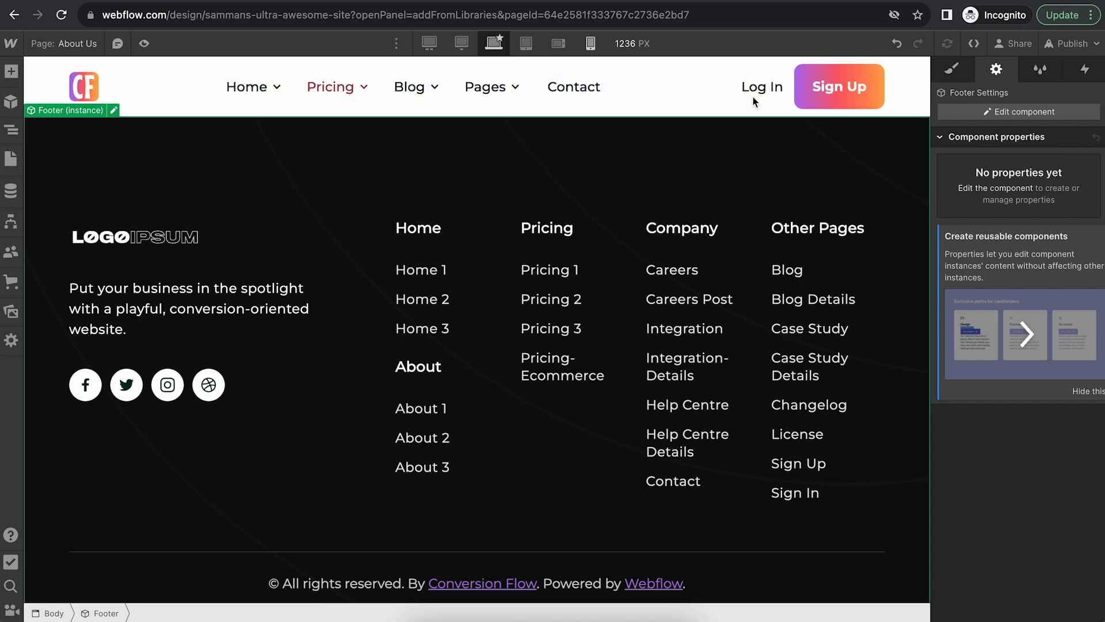
# Edit the Header component on the About Us page, changing the Log In link's text to "Sign In"
pyautogui.doubleClick(126, 79)
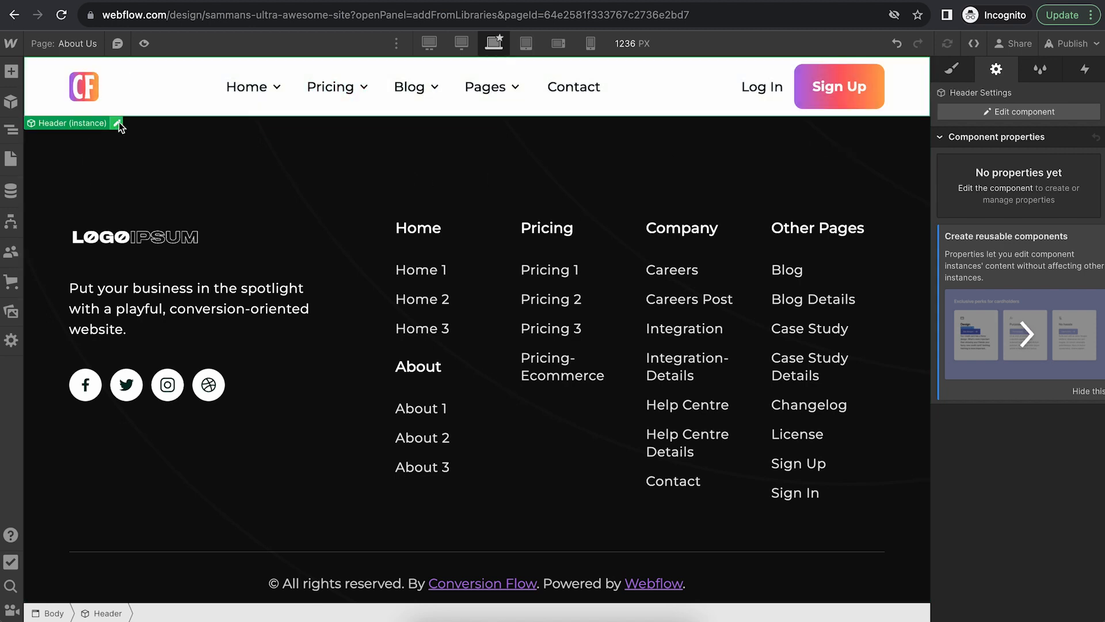
pyautogui.click(110, 162)
pyautogui.click(117, 124)
pyautogui.click(766, 90)
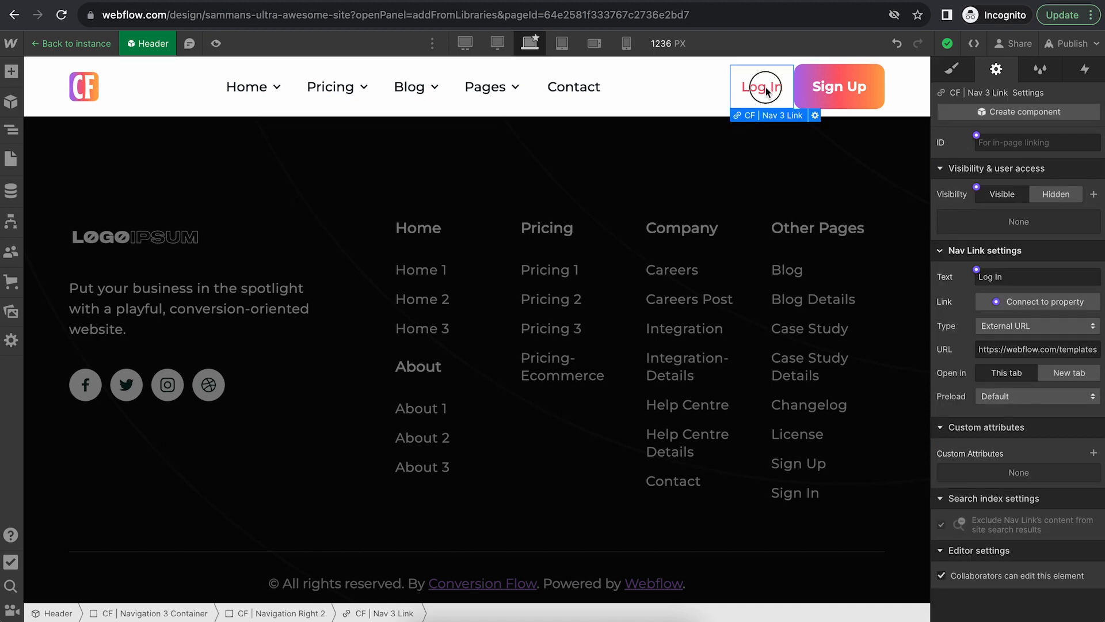
pyautogui.doubleClick(765, 91)
pyautogui.press('BackSpace')
pyautogui.write('Sign Up')
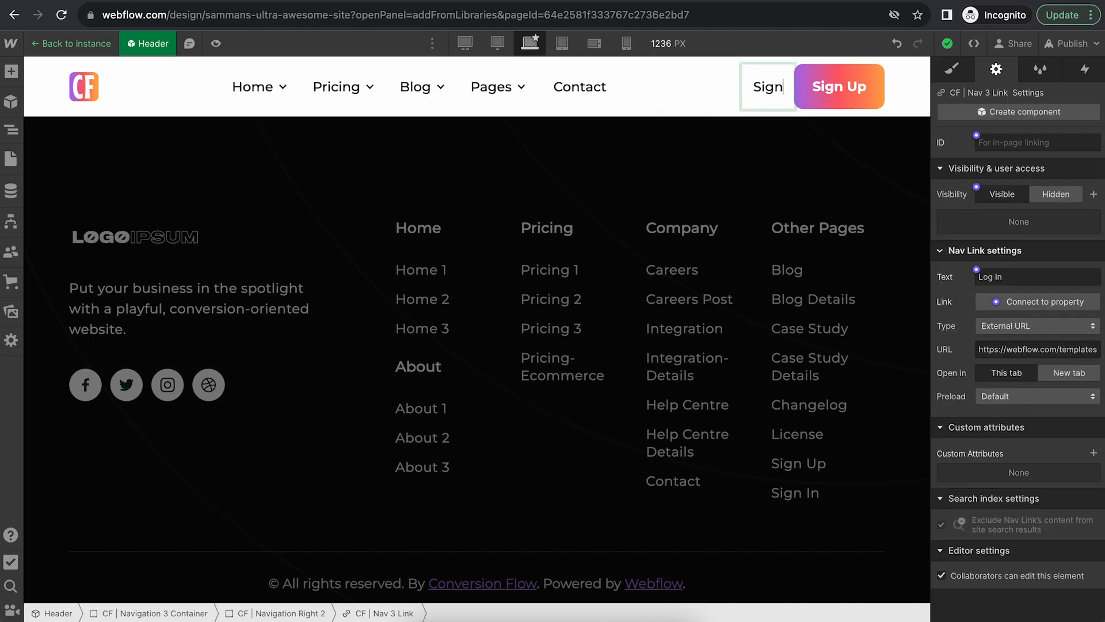
pyautogui.press('BackSpace')
pyautogui.press('BackSpace')
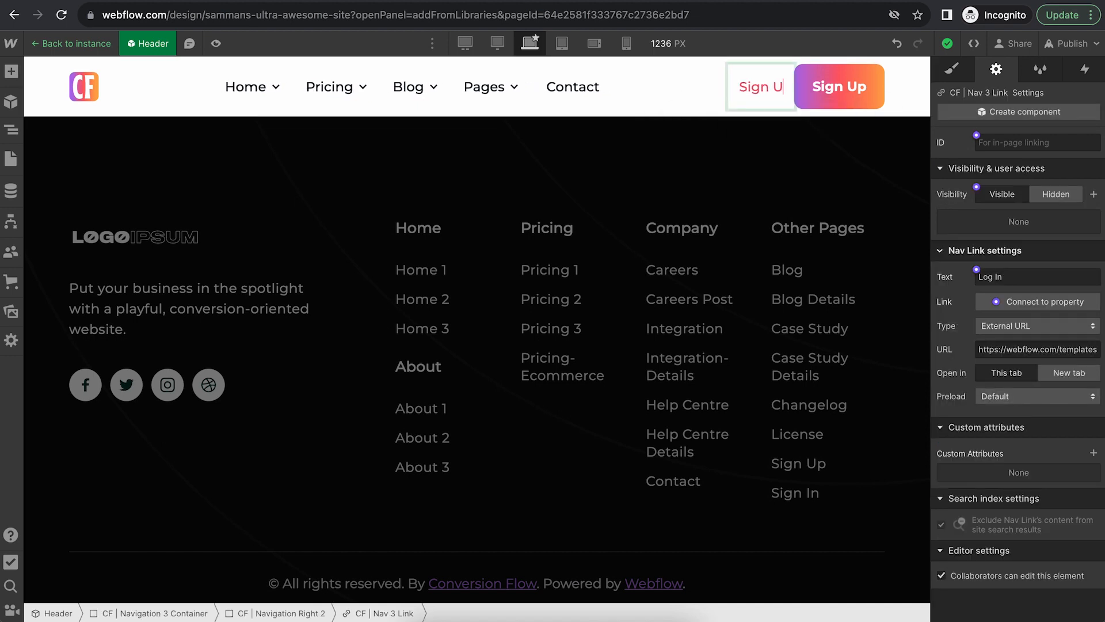
pyautogui.write('In')
pyautogui.click(641, 178)
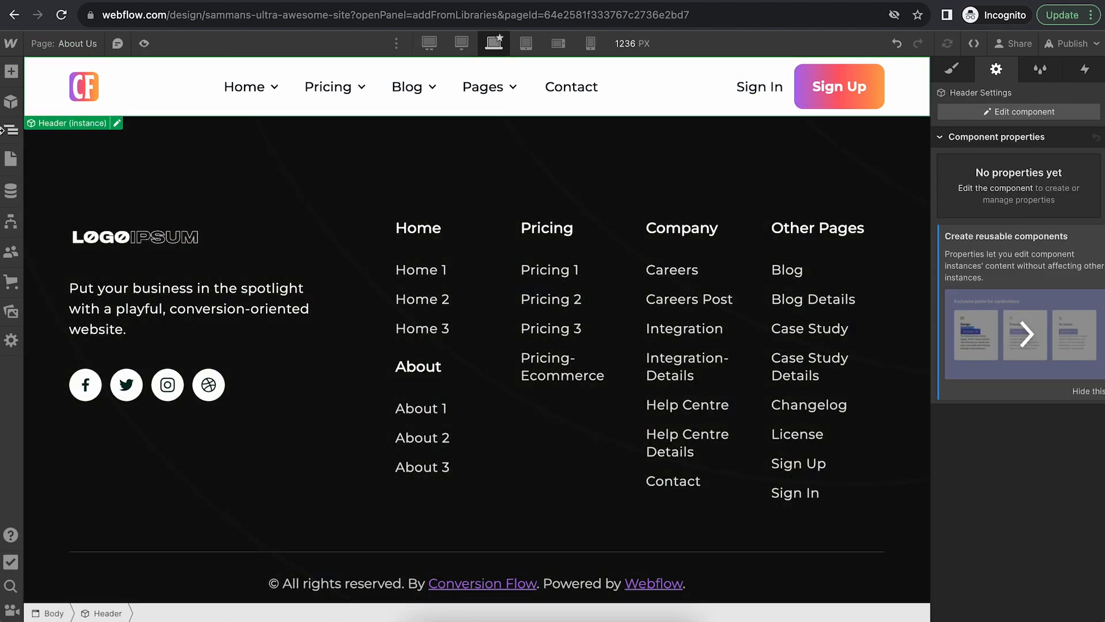
# Check the edited header on the Home page and review the structure and components of the About Us page
pyautogui.click(11, 161)
pyautogui.click(70, 155)
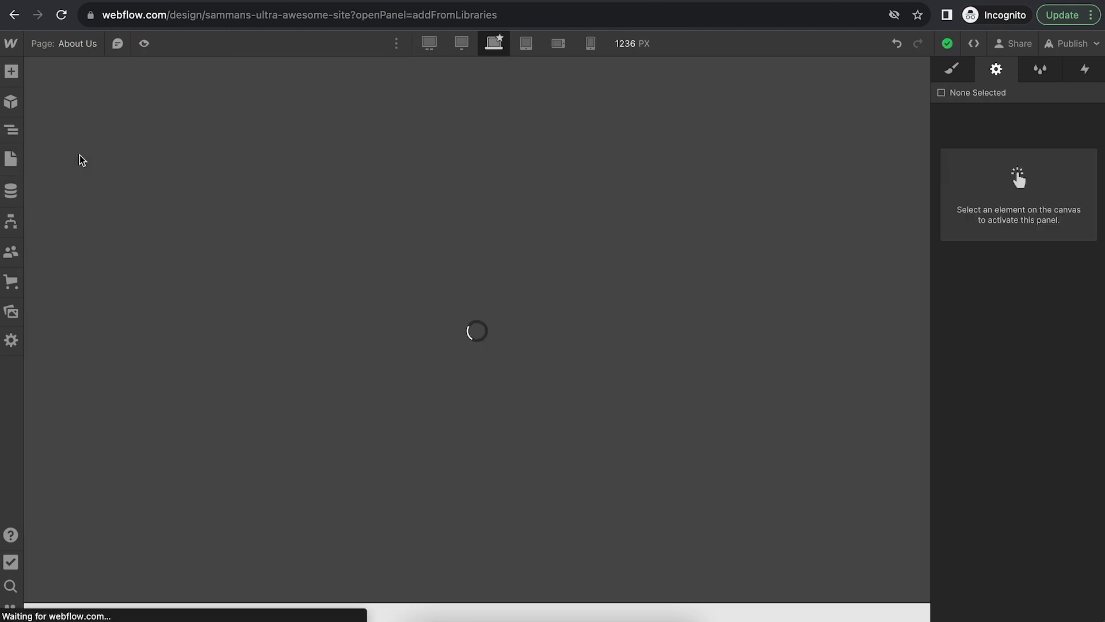
pyautogui.click(10, 158)
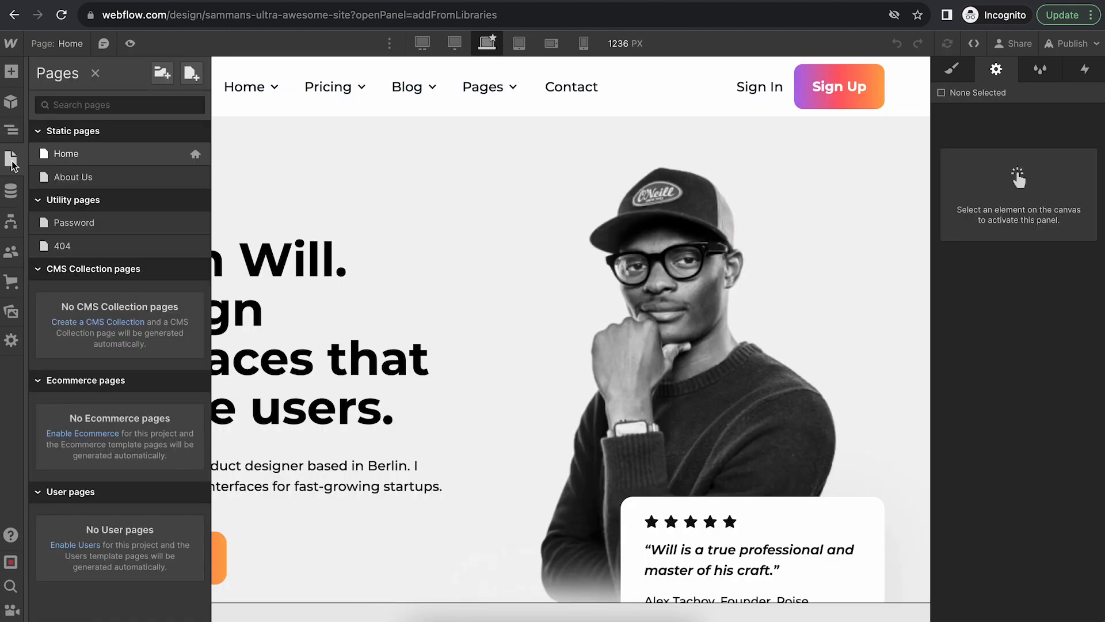
pyautogui.click(69, 177)
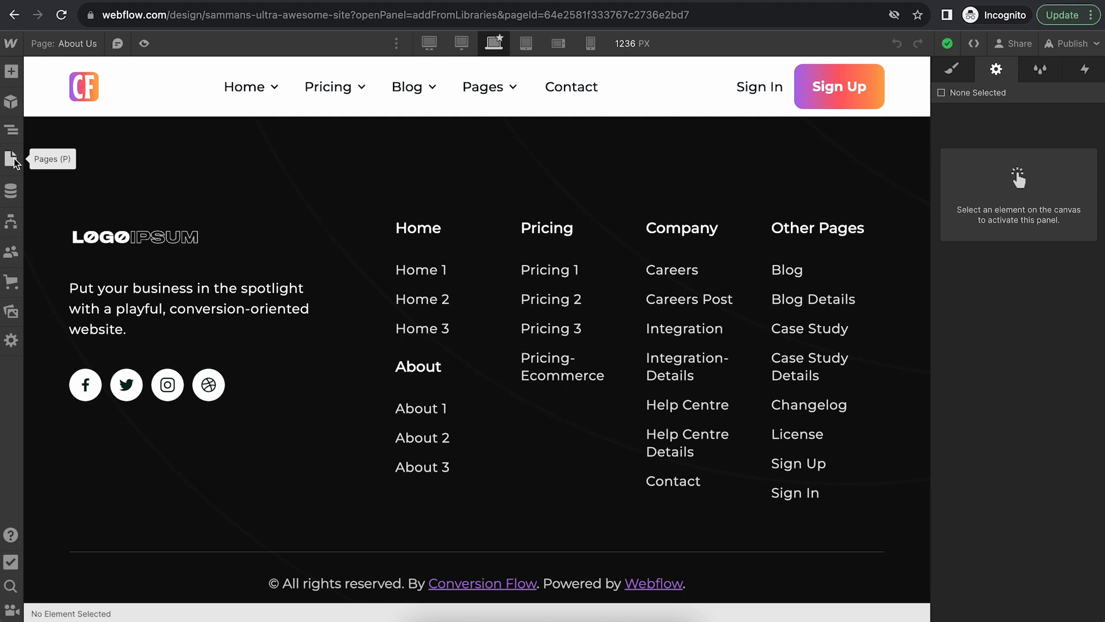
pyautogui.click(11, 134)
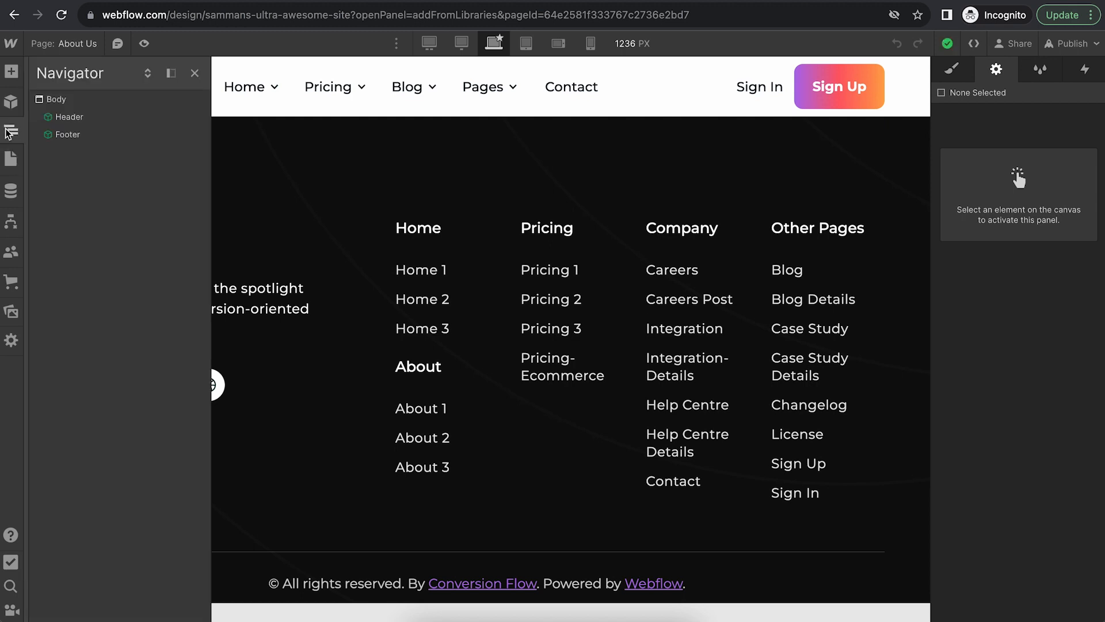
pyautogui.click(17, 102)
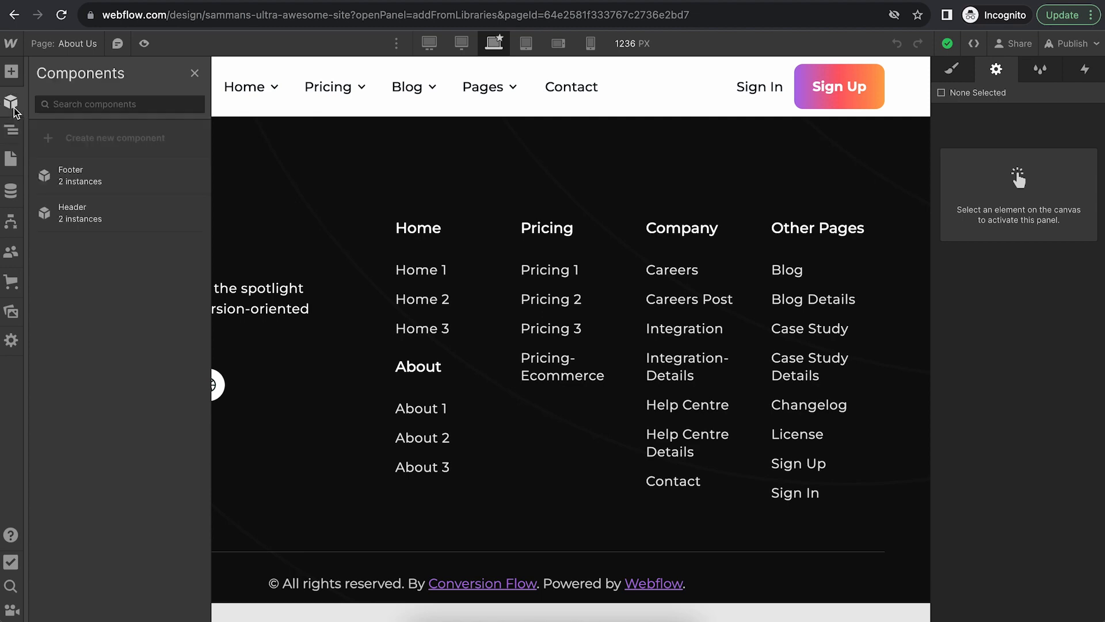
pyautogui.click(11, 161)
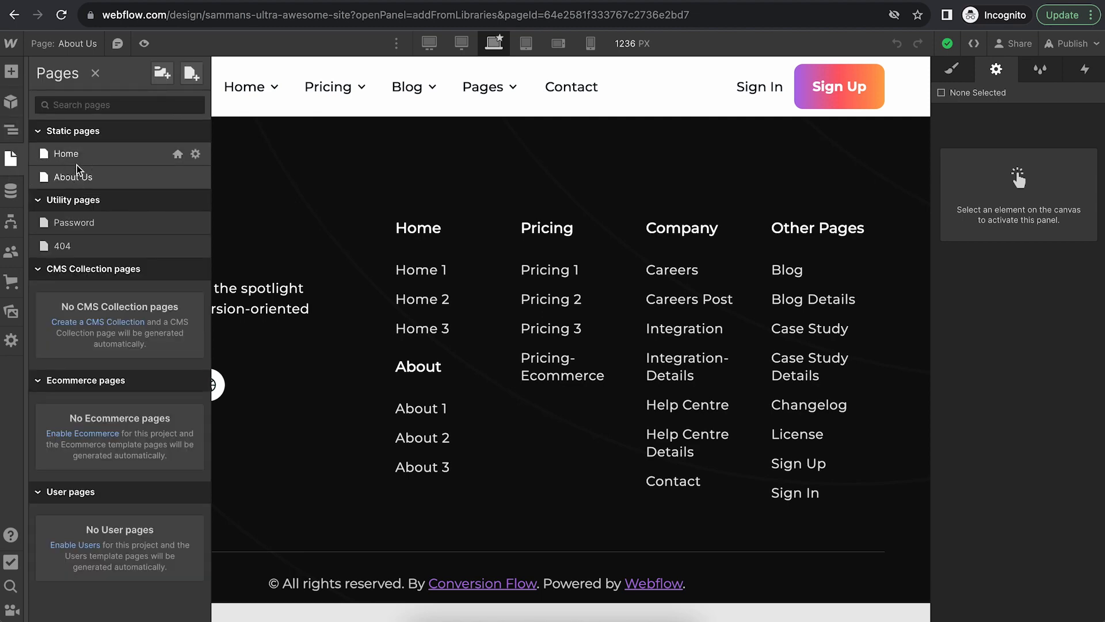
# Open the Home page and select its Logo Section 2 containing the company logos
pyautogui.click(58, 154)
pyautogui.scroll(-15, 462, 293)
pyautogui.scroll(5, 462, 294)
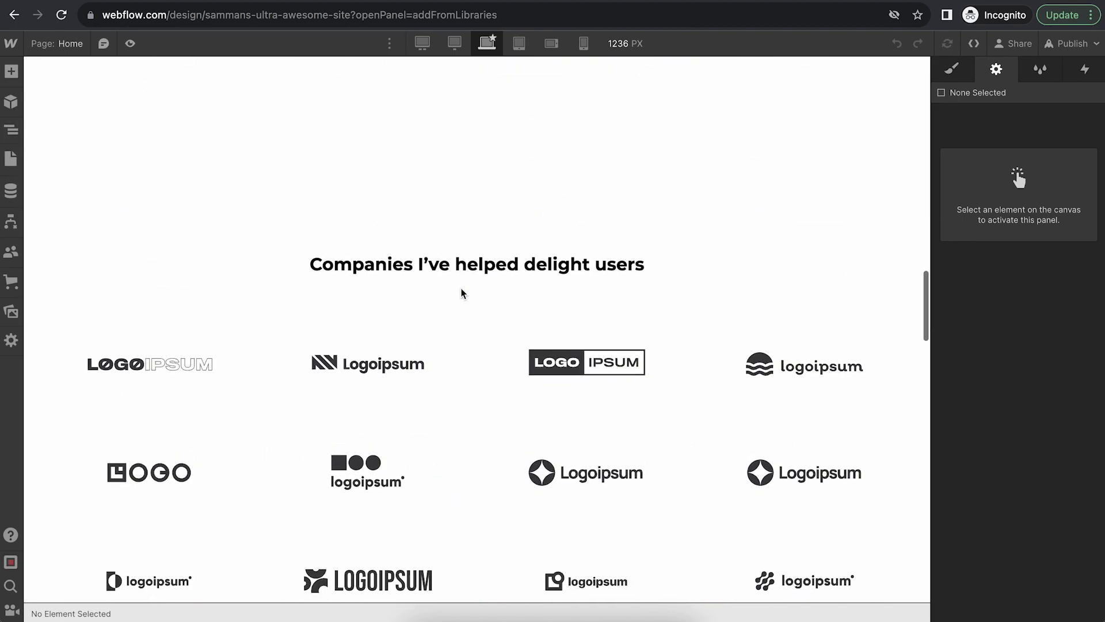
pyautogui.click(129, 225)
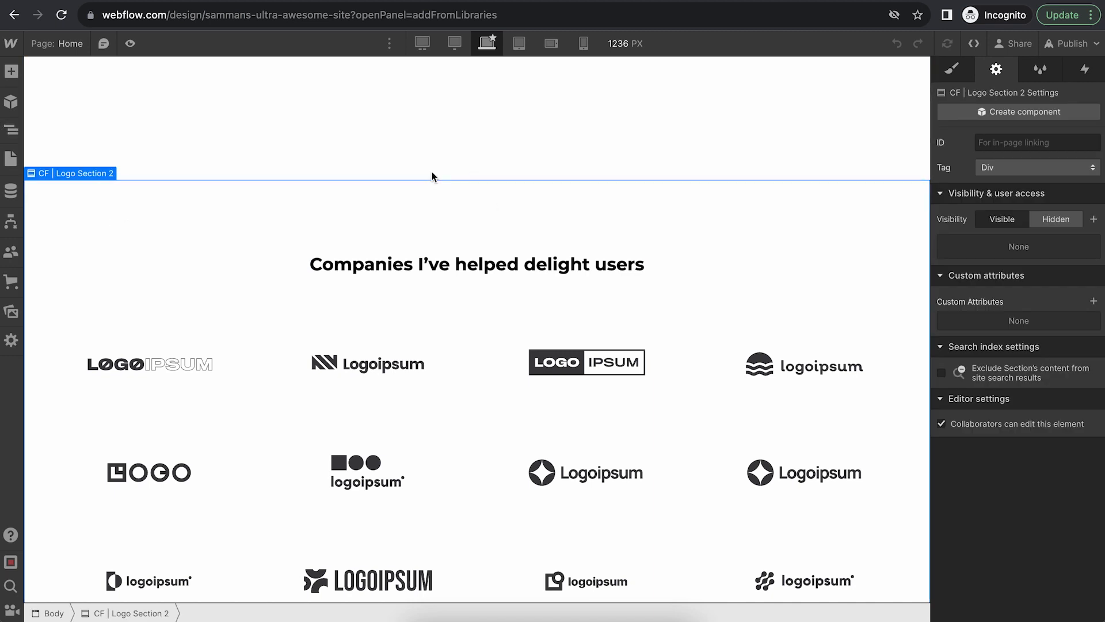
# Create a component named "Client Logos" from the Home page's Logo Section 2
pyautogui.rightClick(374, 196)
pyautogui.click(443, 516)
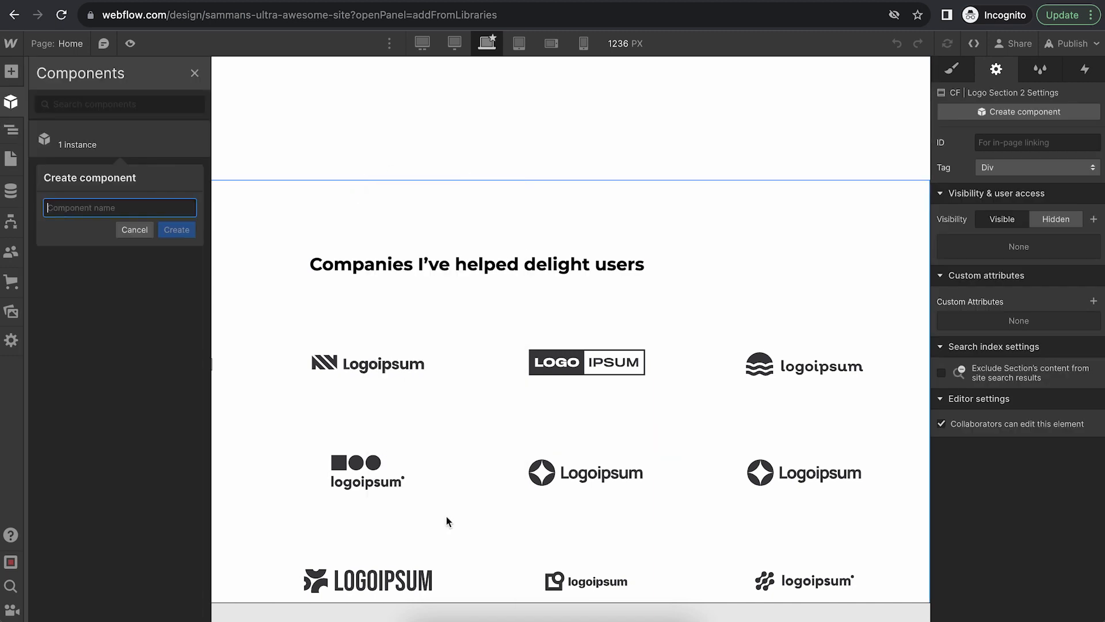
pyautogui.write('CLie')
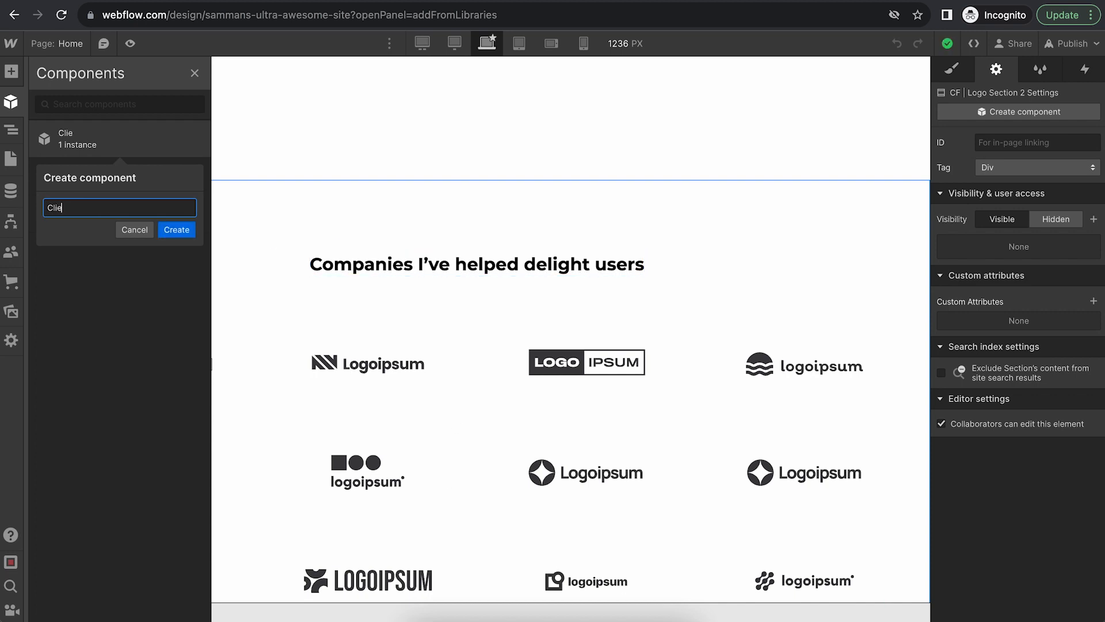
pyautogui.click(176, 229)
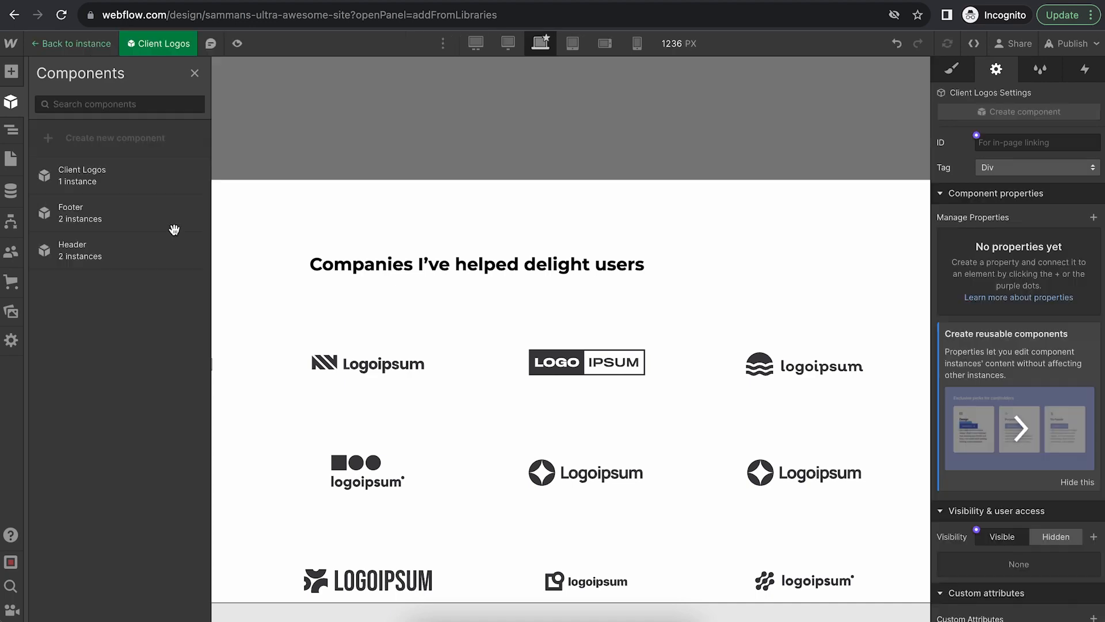
# Open the About Us page and place the Client Logos component between the Header and the Footer
pyautogui.click(11, 160)
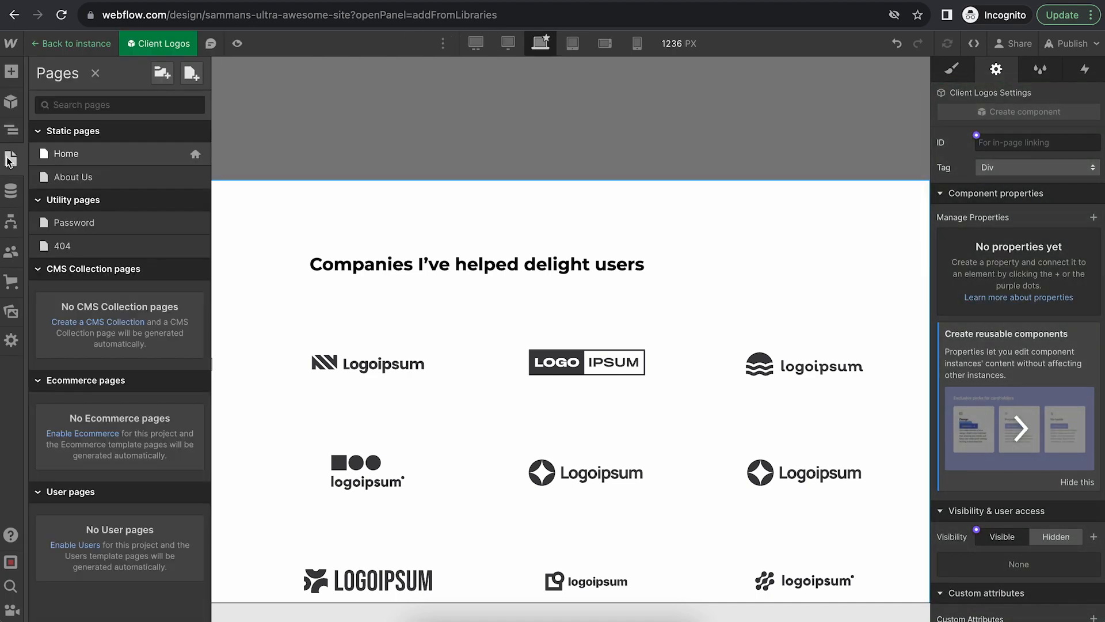
pyautogui.click(72, 178)
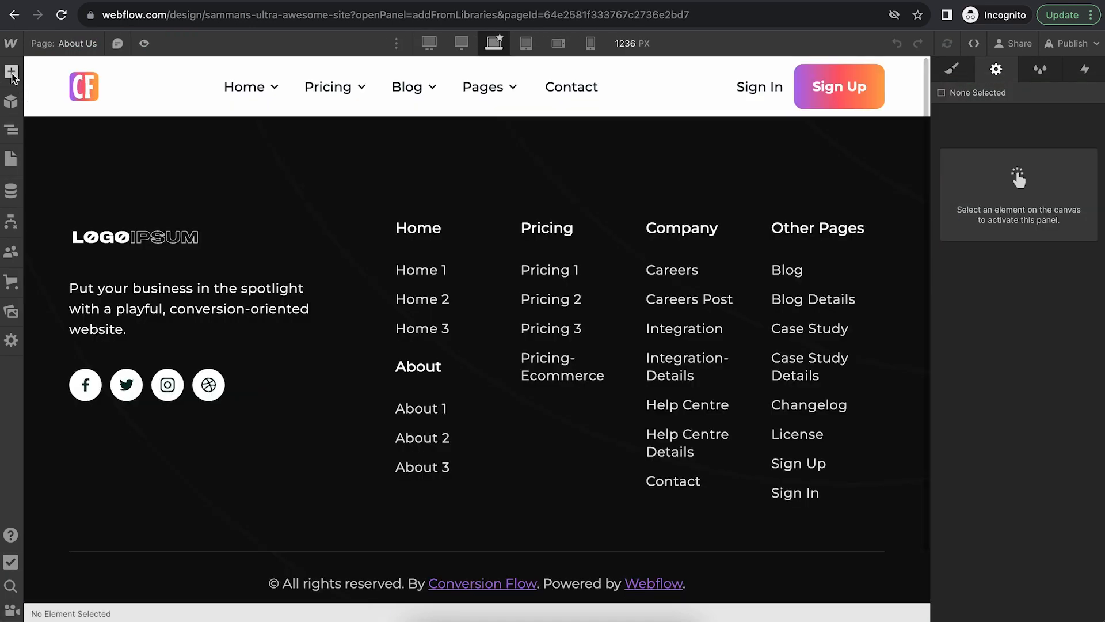
pyautogui.click(10, 102)
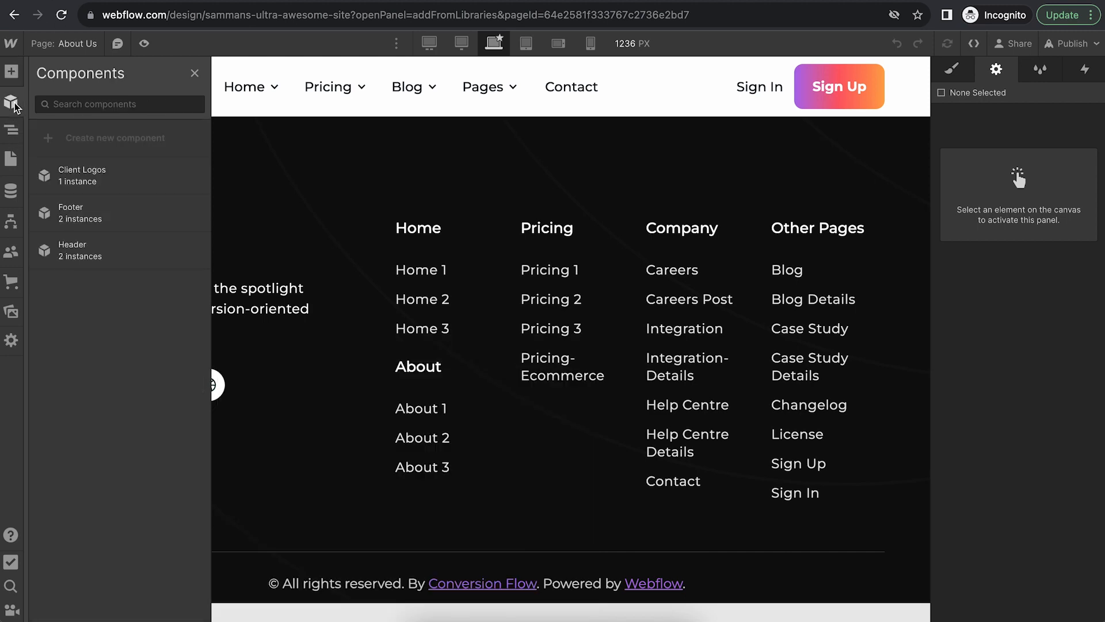
pyautogui.click(85, 177)
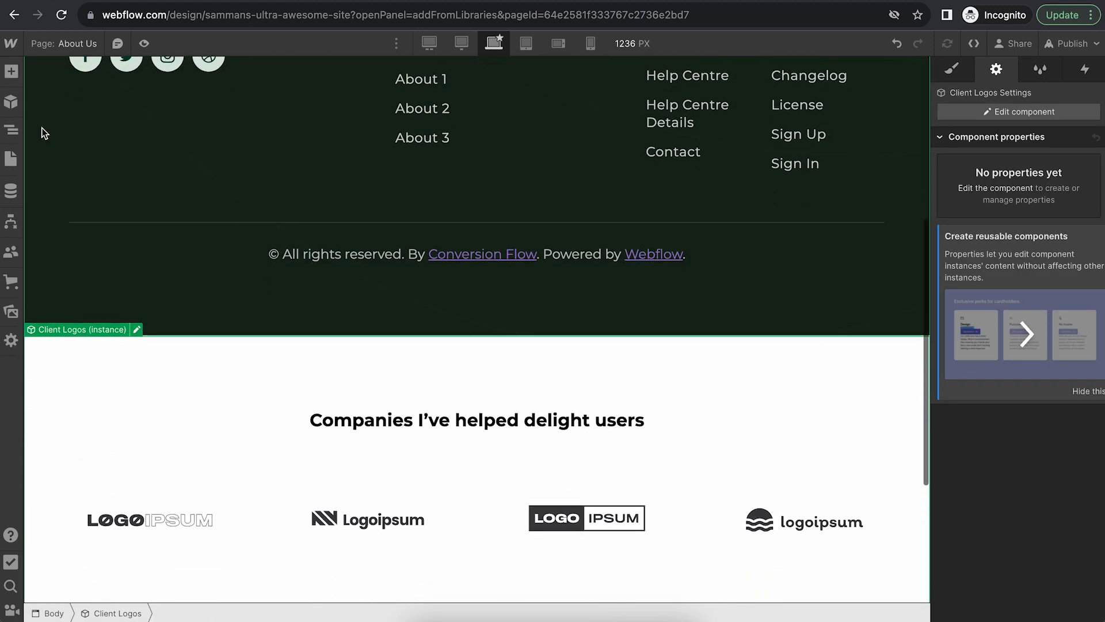
pyautogui.click(10, 131)
pyautogui.moveTo(82, 156); pyautogui.dragTo(30, 116)
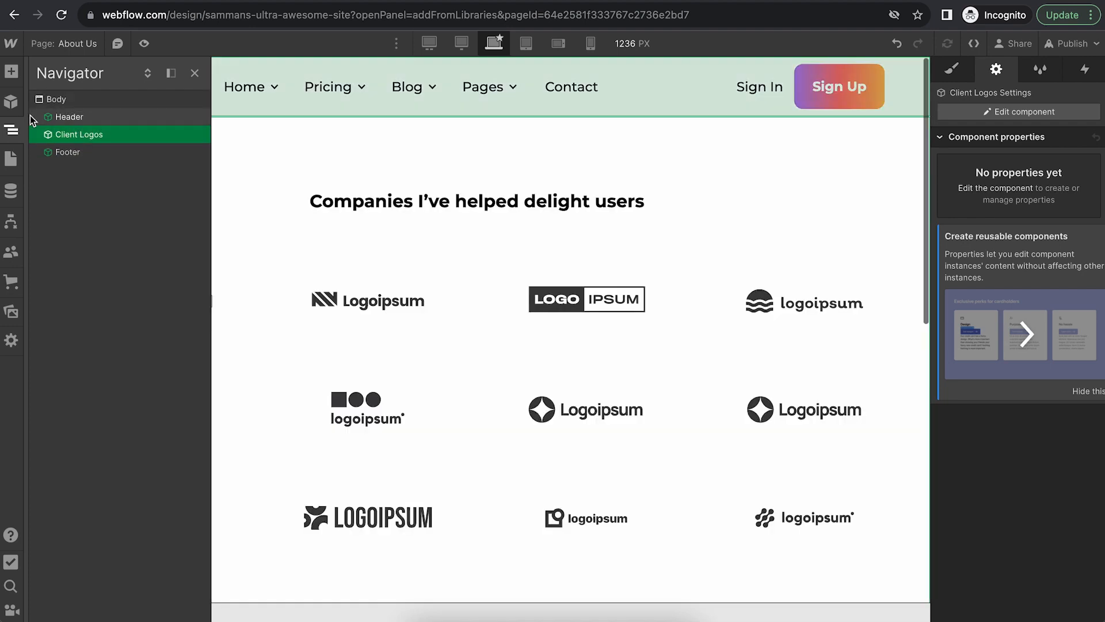
# Browse the Conversion Flow Library layouts and search them for an about section, then clear the search
pyautogui.click(11, 71)
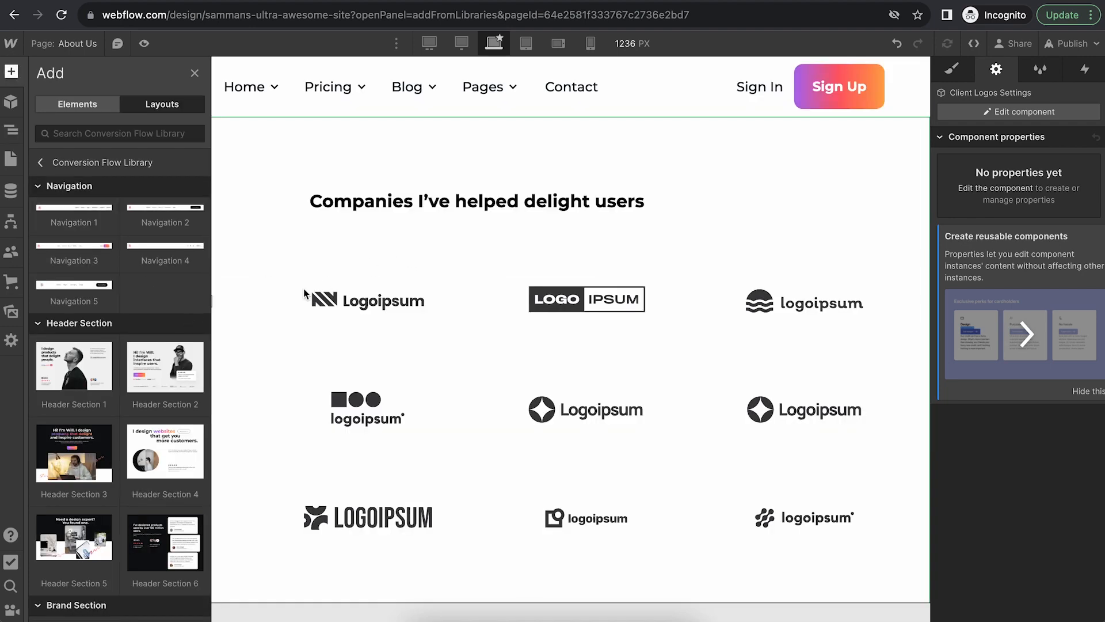
pyautogui.scroll(-15, 153, 367)
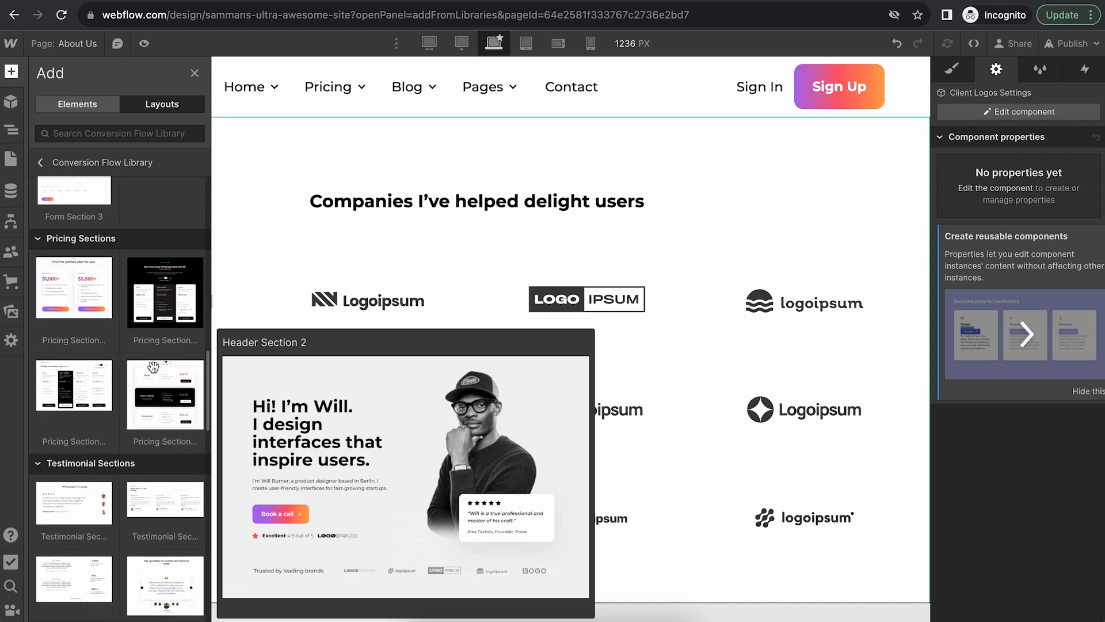
pyautogui.scroll(-15, 153, 367)
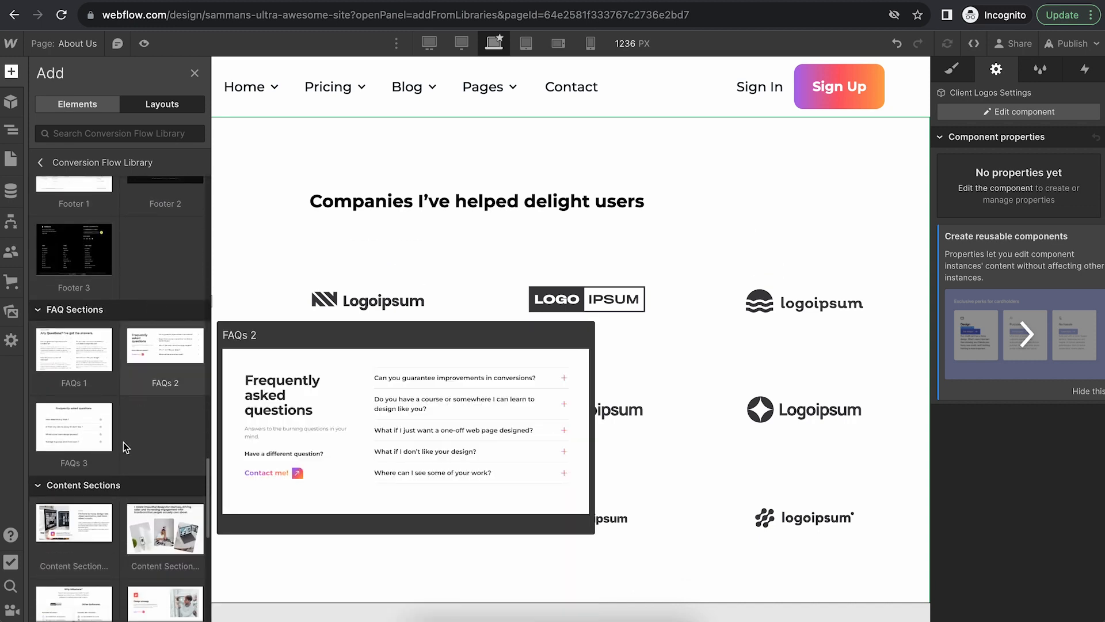
pyautogui.scroll(-6, 123, 481)
pyautogui.scroll(20, 127, 323)
pyautogui.scroll(5, 127, 323)
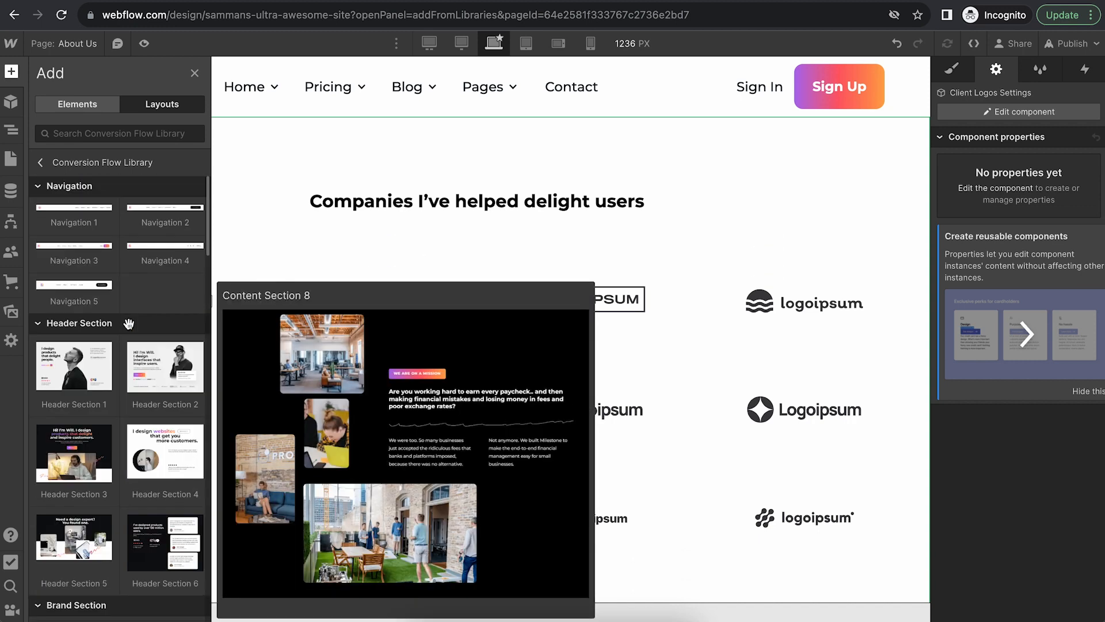
pyautogui.click(104, 133)
pyautogui.write('abou')
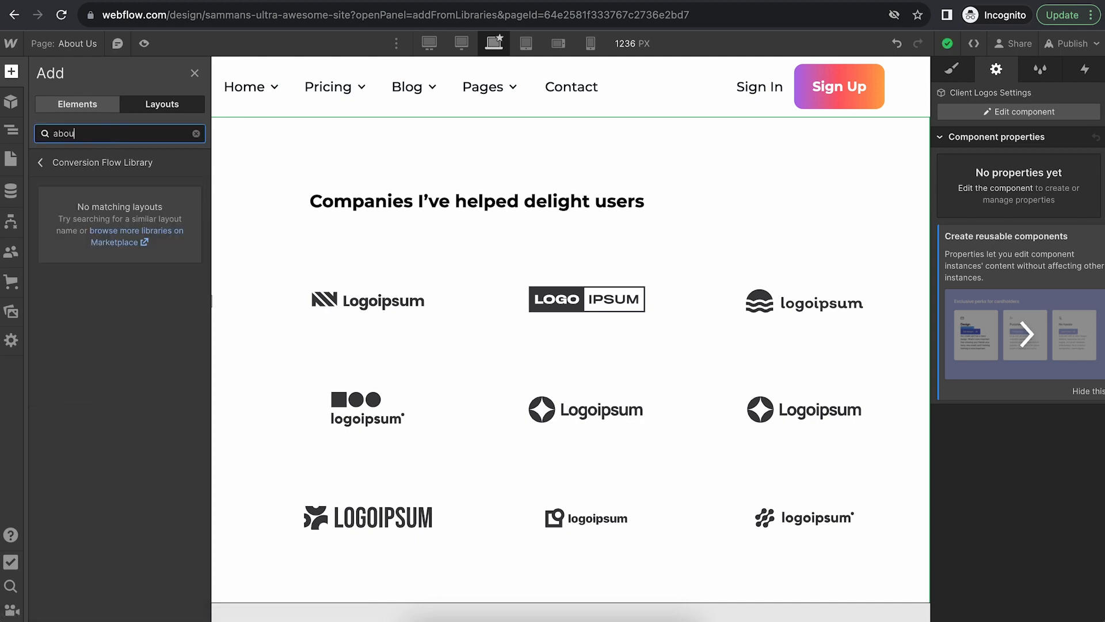
pyautogui.press('BackSpace')
pyautogui.press('BackSpace')
pyautogui.press('BackSpace')
pyautogui.press('BackSpace')
# Insert the Header Section 4 layout between the Header and Client Logos on the About Us page
pyautogui.scroll(-6, 110, 345)
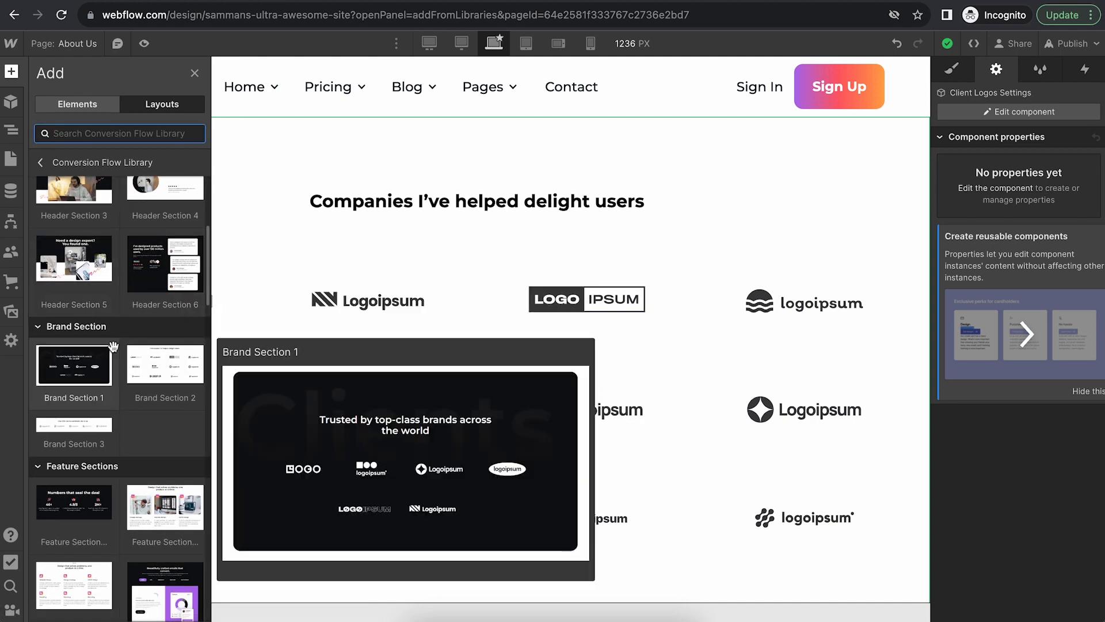
pyautogui.scroll(4, 144, 392)
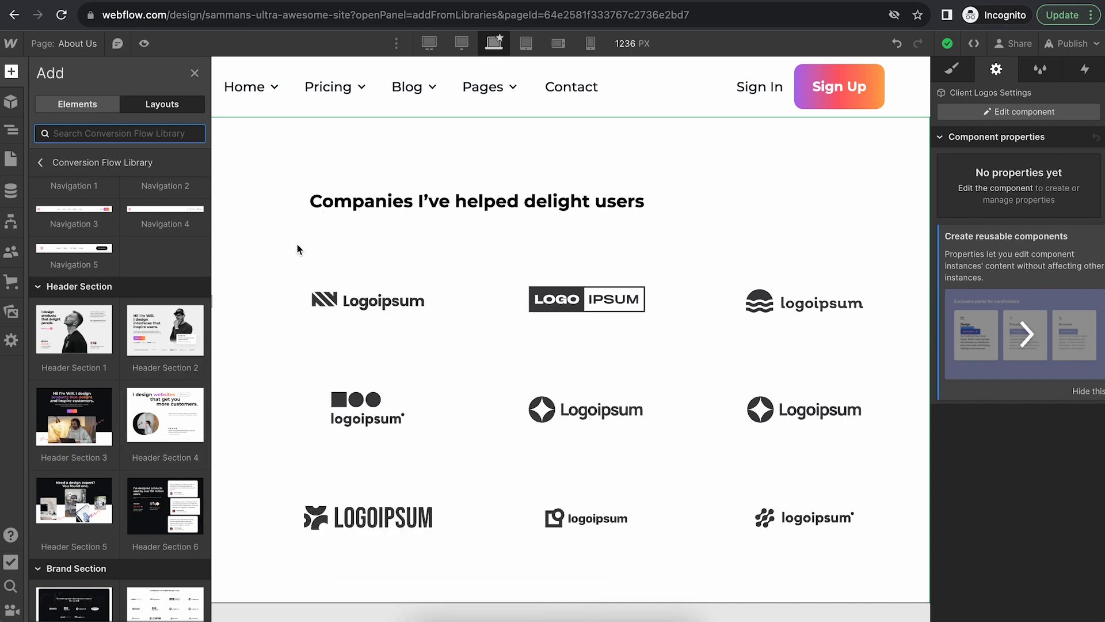
pyautogui.moveTo(167, 401)
pyautogui.moveTo(164, 412); pyautogui.dragTo(281, 116)
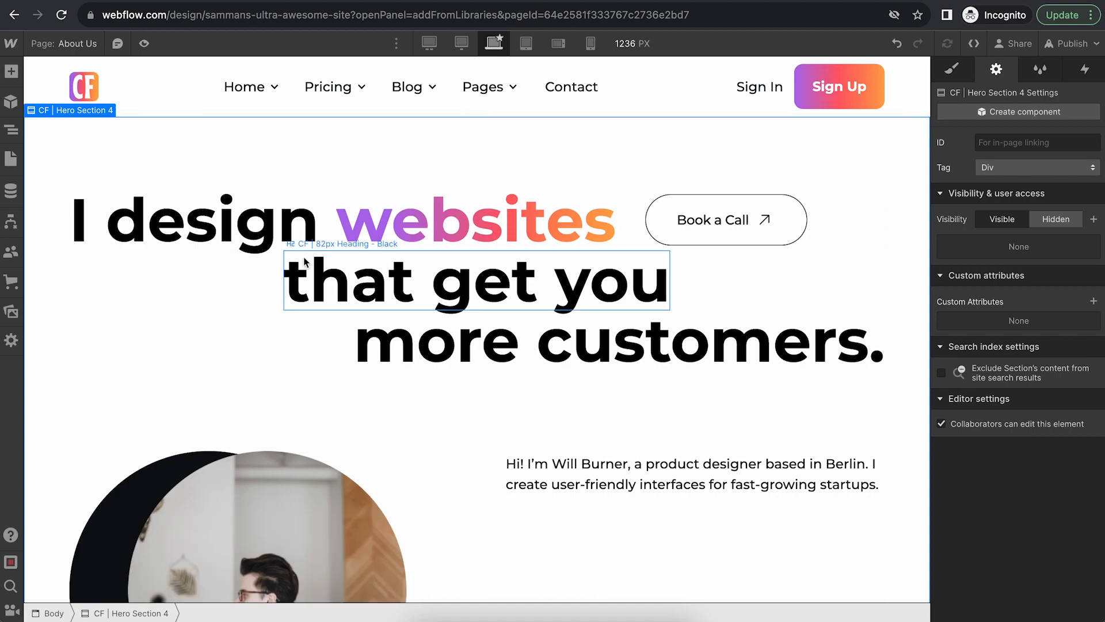
pyautogui.scroll(-12, 302, 256)
pyautogui.scroll(12, 302, 256)
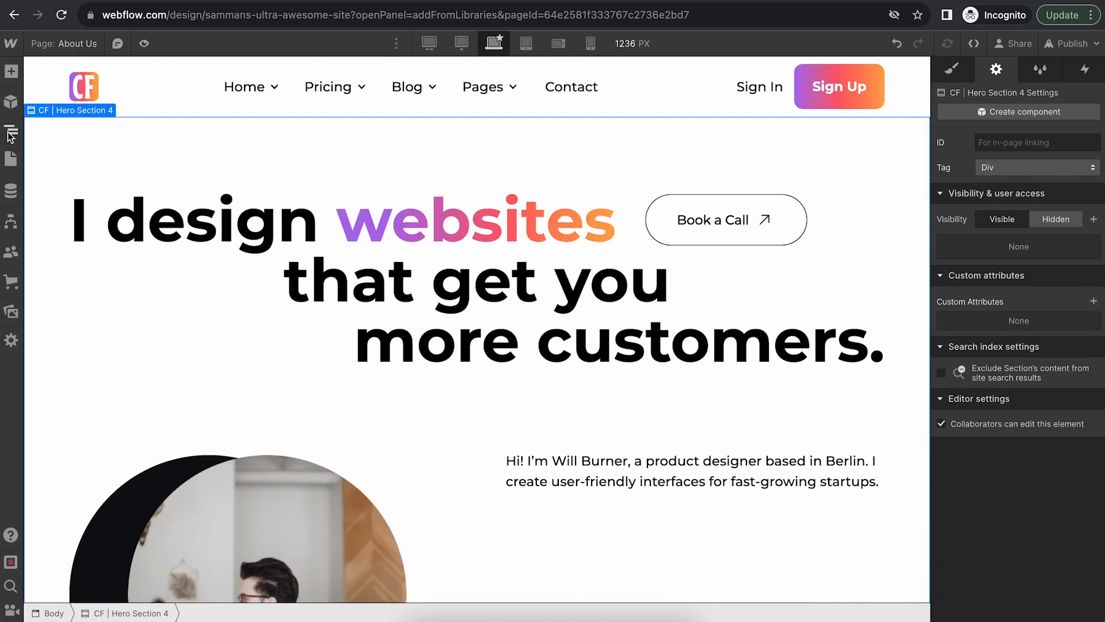
# Insert the Features Section 3 layout directly below the Header on the About Us page
pyautogui.click(11, 72)
pyautogui.scroll(-10, 96, 346)
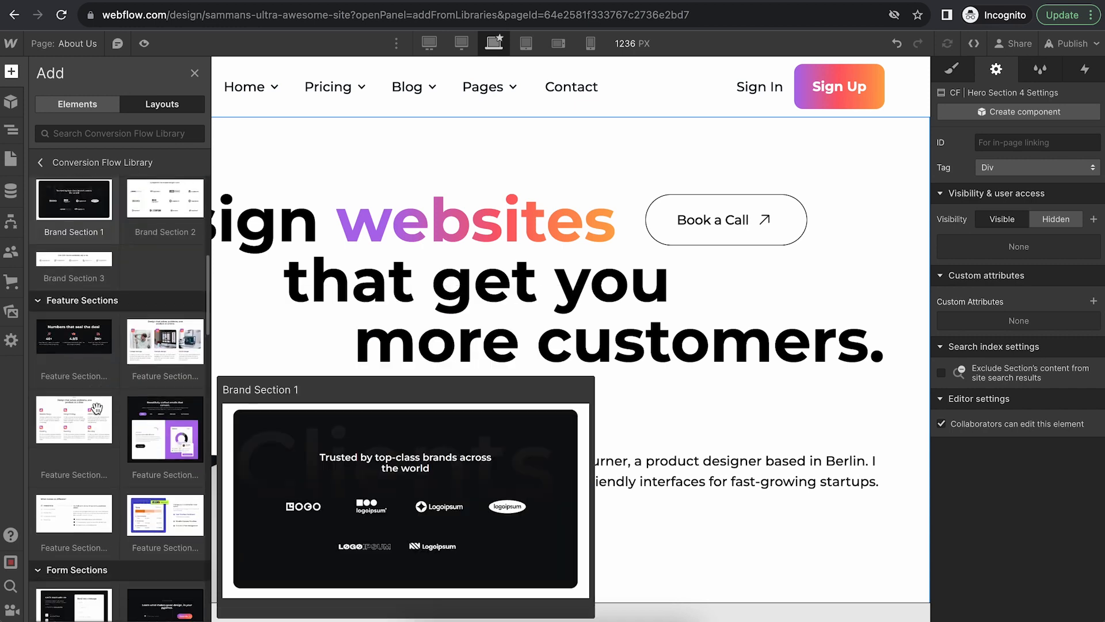
pyautogui.moveTo(229, 300); pyautogui.dragTo(301, 122)
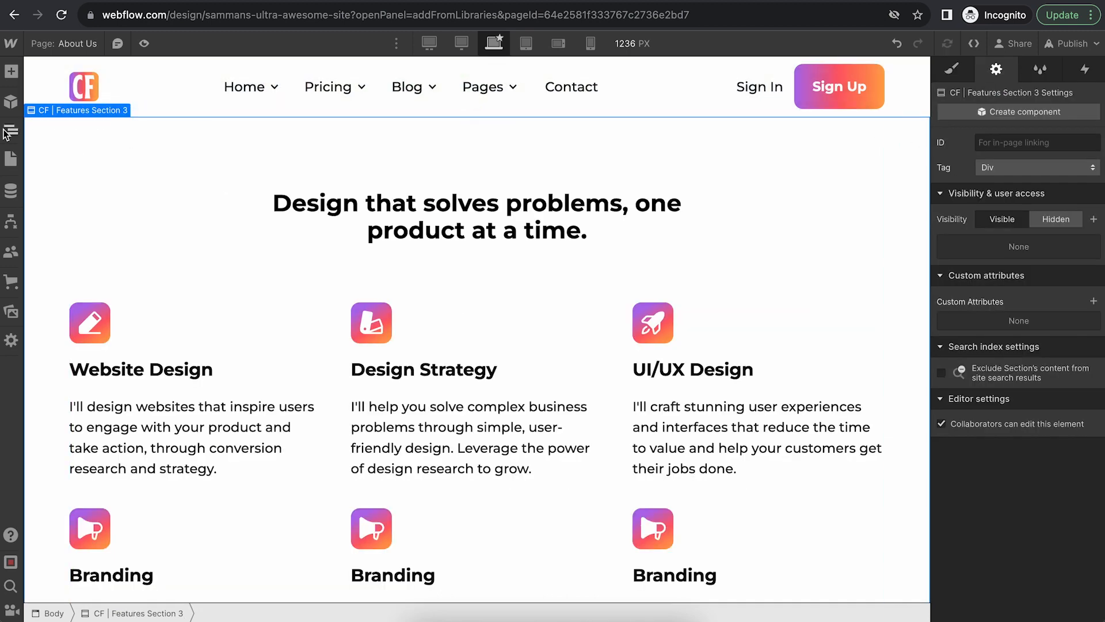
# Move Features Section 3 below Hero Section 4 in the page structure and check its feature grid
pyautogui.click(11, 131)
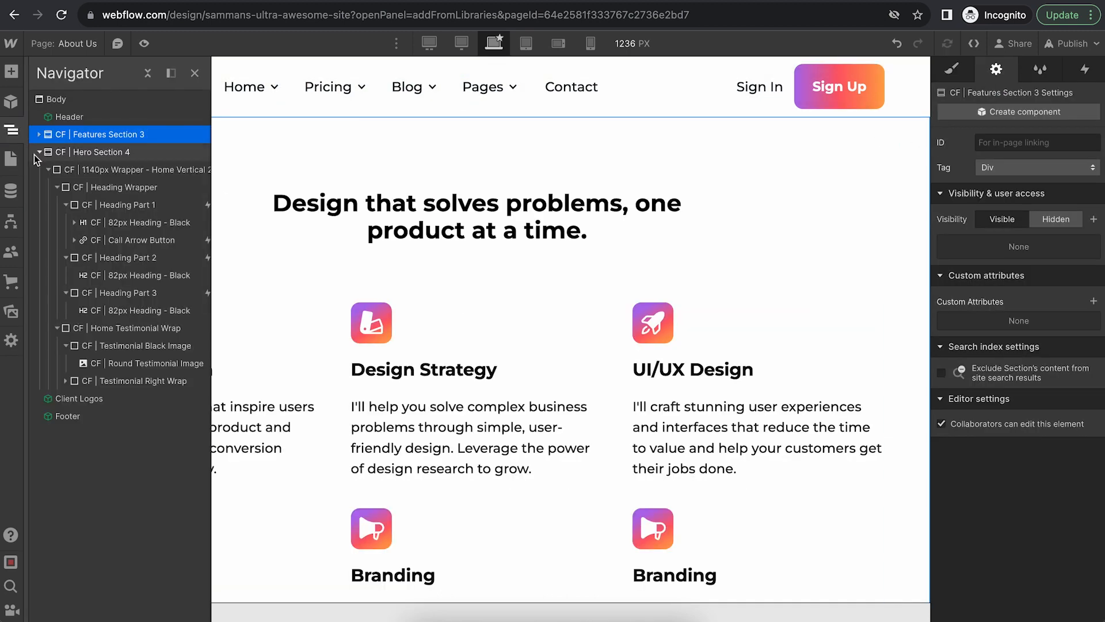
pyautogui.click(39, 152)
pyautogui.moveTo(68, 134); pyautogui.dragTo(64, 167)
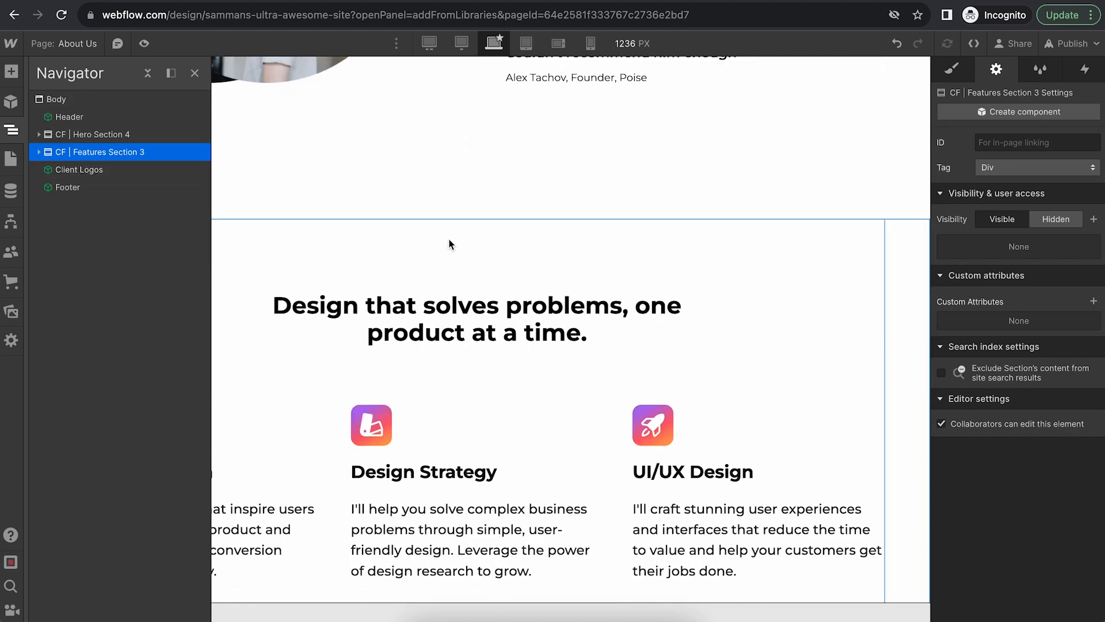
pyautogui.click(451, 244)
pyautogui.scroll(-4, 520, 353)
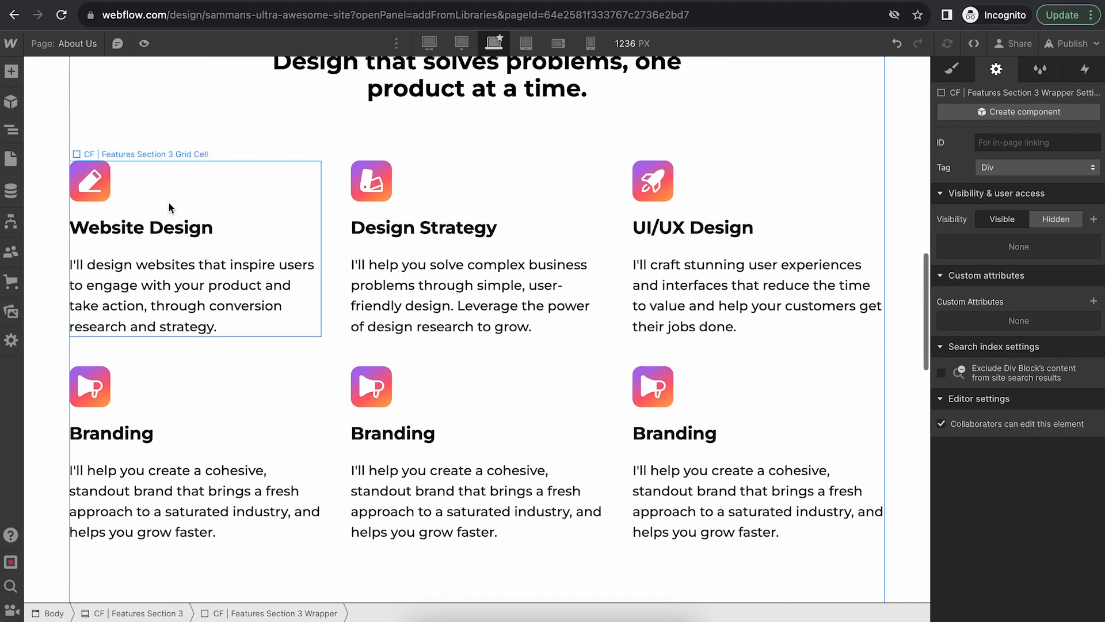
pyautogui.click(4, 137)
pyautogui.click(6, 137)
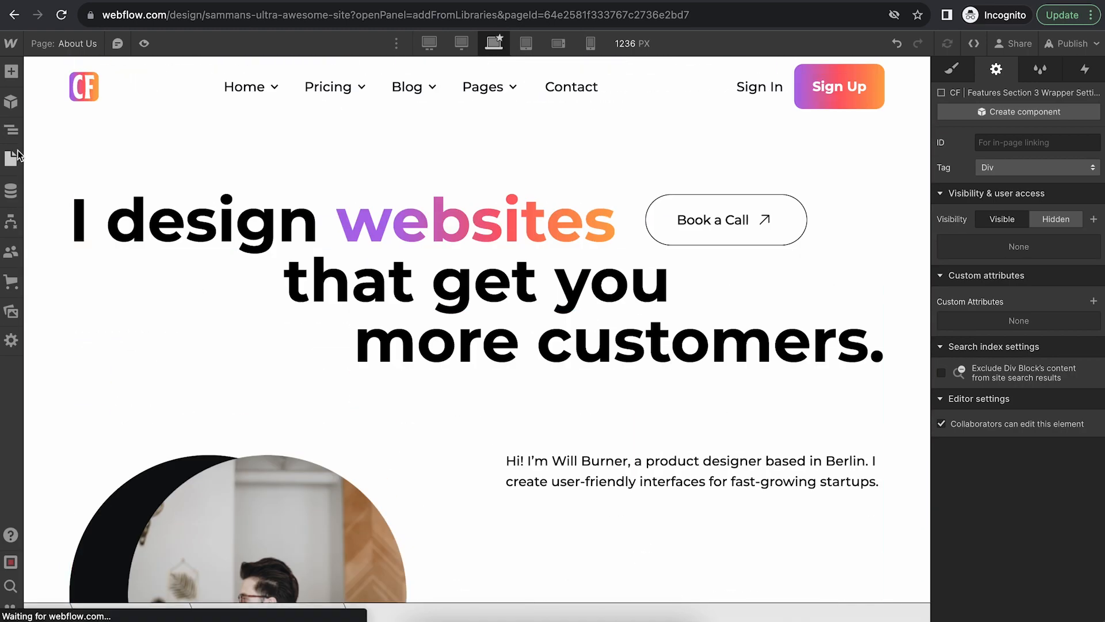
# Edit the Header component, changing the Contact link's text to "About Us"
pyautogui.click(208, 93)
pyautogui.click(115, 124)
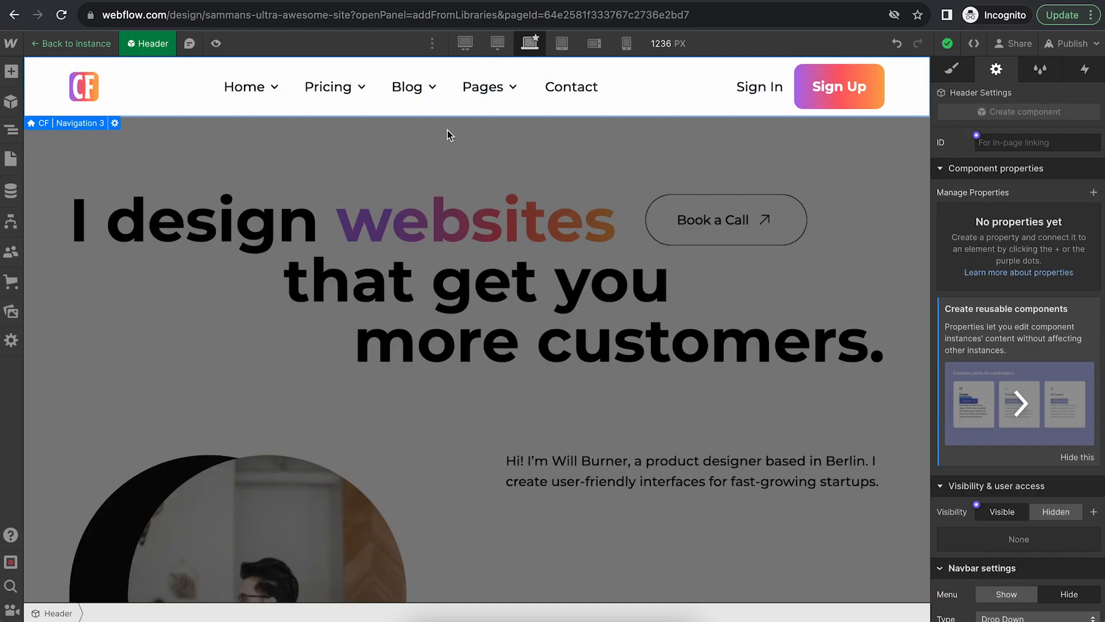
pyautogui.click(577, 87)
pyautogui.doubleClick(577, 88)
pyautogui.write('A')
pyautogui.press('Escape')
pyautogui.write('bout Us')
pyautogui.click(595, 151)
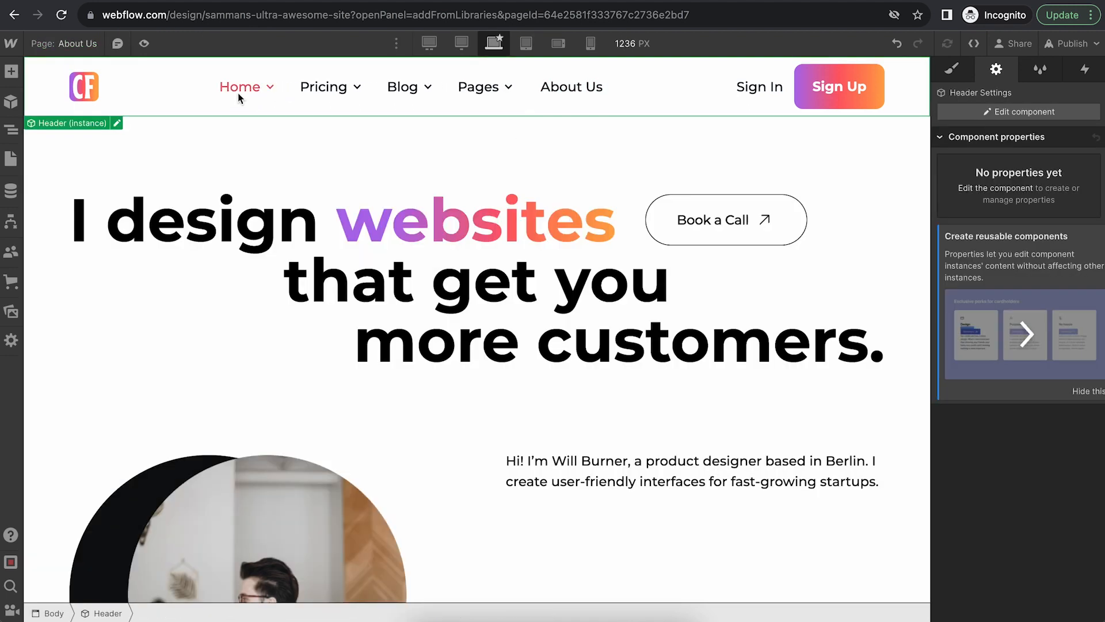
# Reopen the Header component for editing and inspect the elements inside the Home dropdown toggle
pyautogui.click(115, 124)
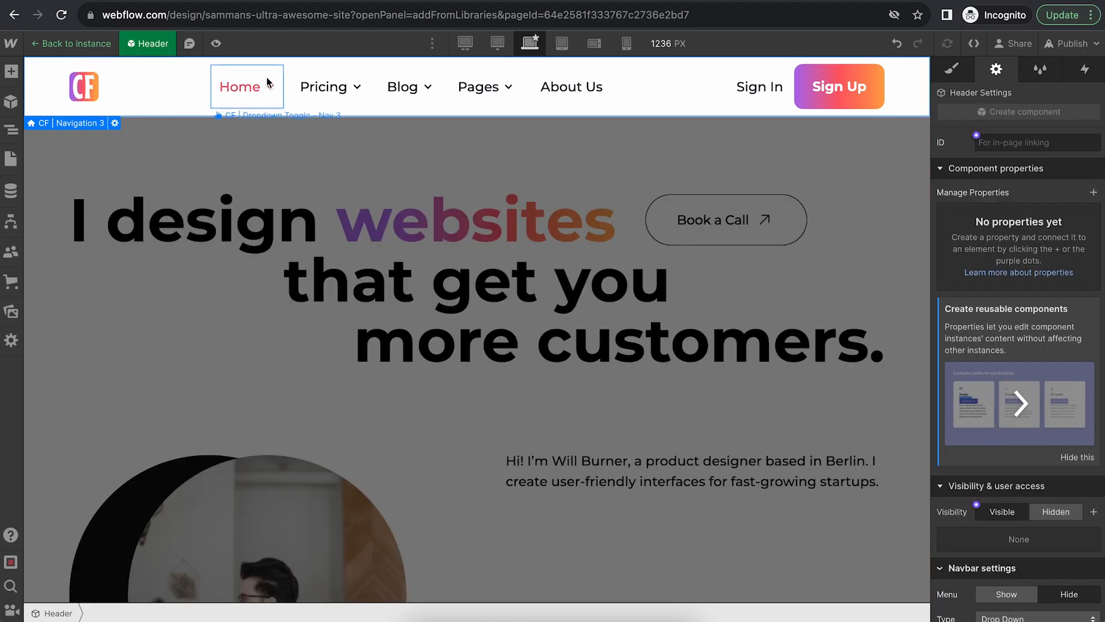
pyautogui.click(267, 73)
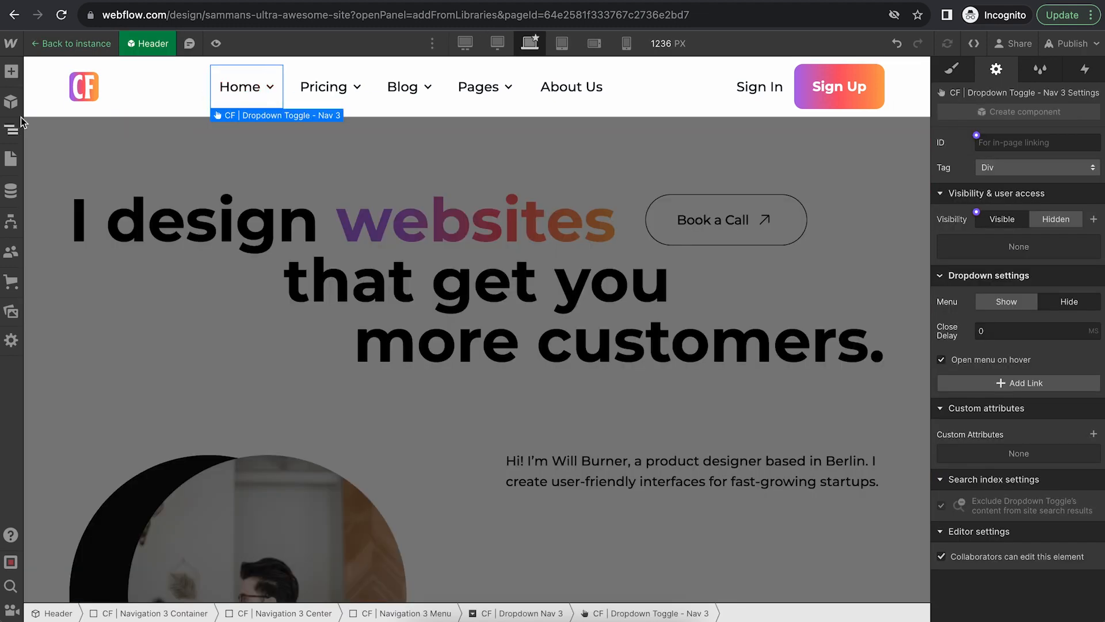
pyautogui.click(11, 131)
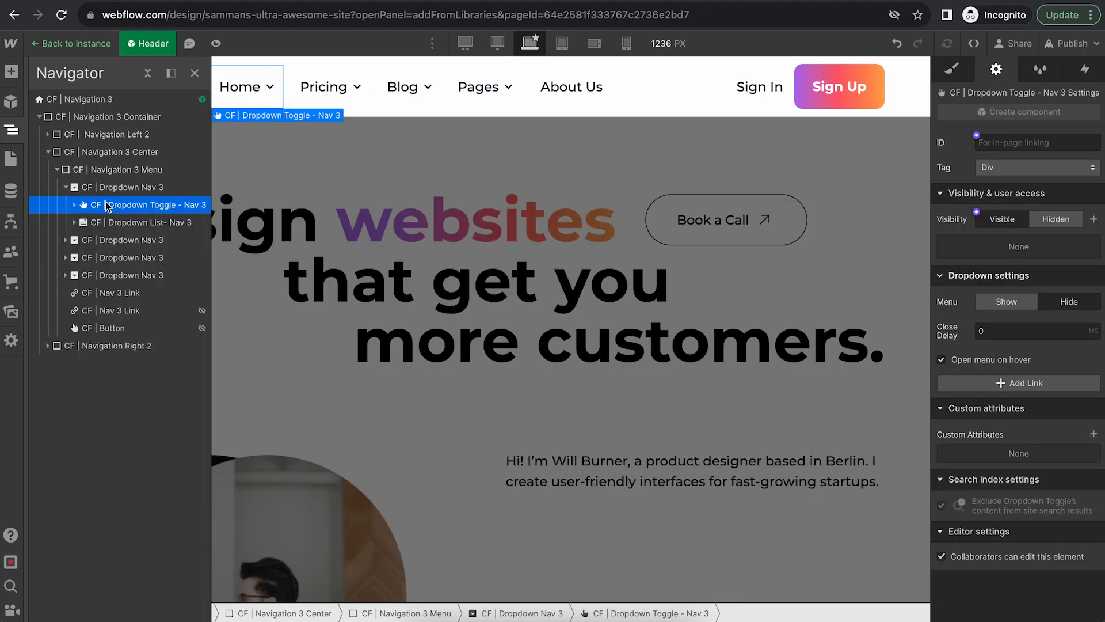
pyautogui.click(77, 205)
pyautogui.click(118, 242)
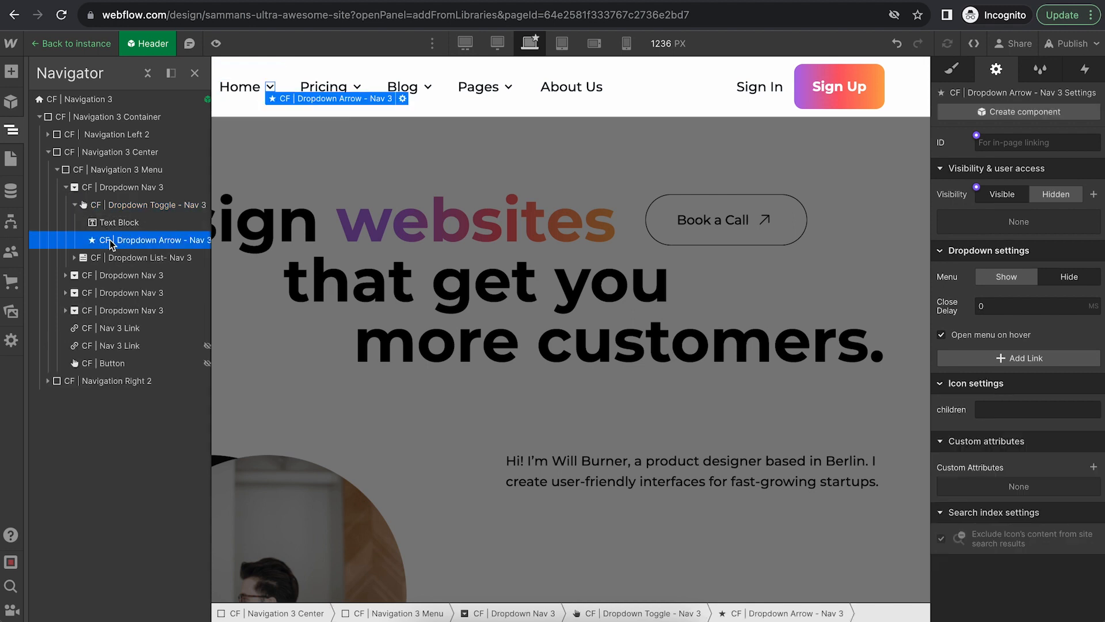
# Try to delete the dropdown list from the header's Home menu item, then undo the deletion
pyautogui.click(74, 258)
pyautogui.click(122, 260)
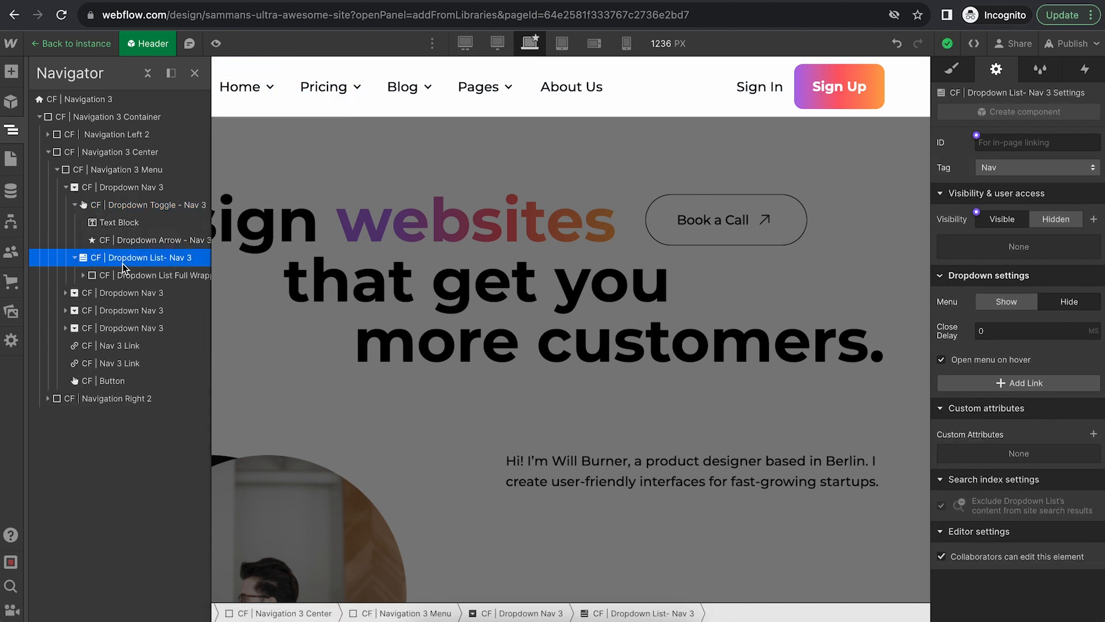
pyautogui.press('Delete')
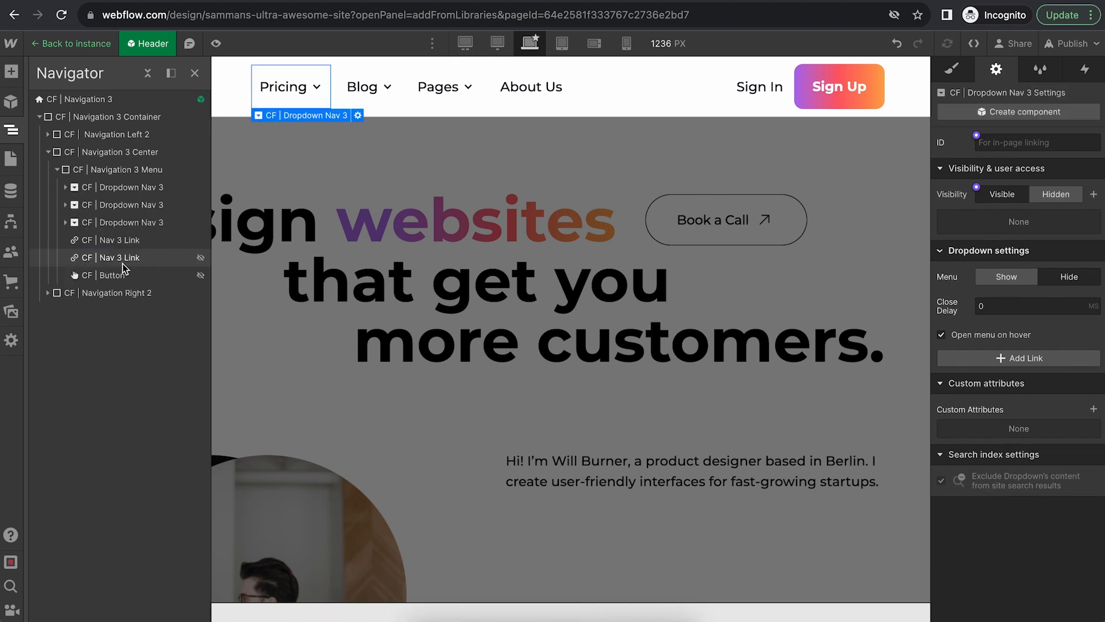
pyautogui.press('super+z')
# Link the header's About Us menu item to the About Us page, opening in the same tab
pyautogui.click(259, 88)
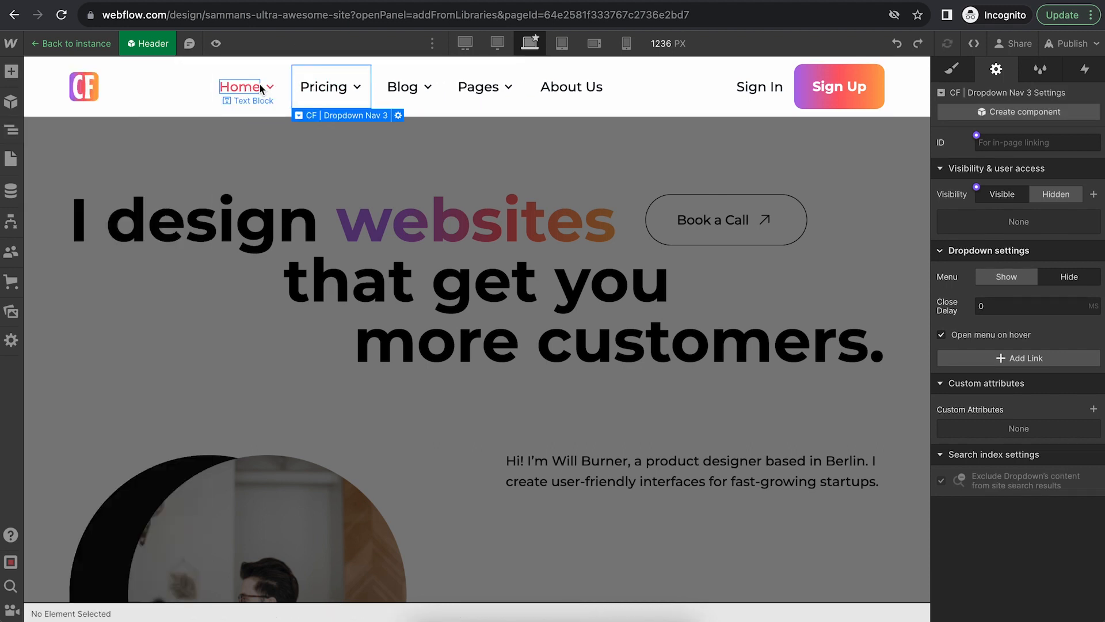
pyautogui.click(271, 87)
pyautogui.click(271, 75)
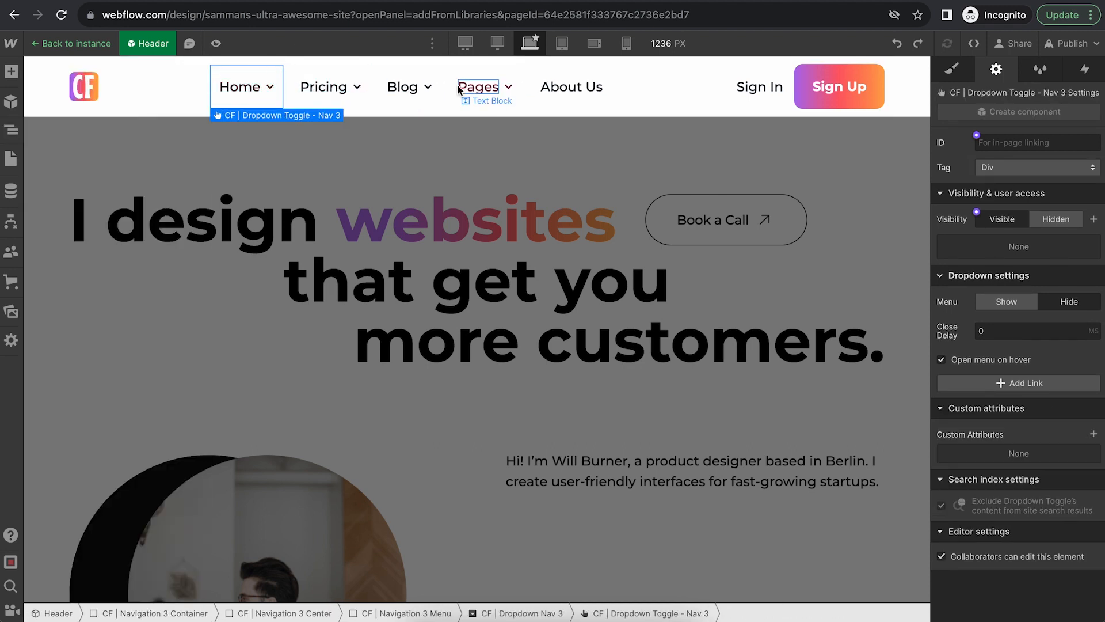
pyautogui.click(596, 91)
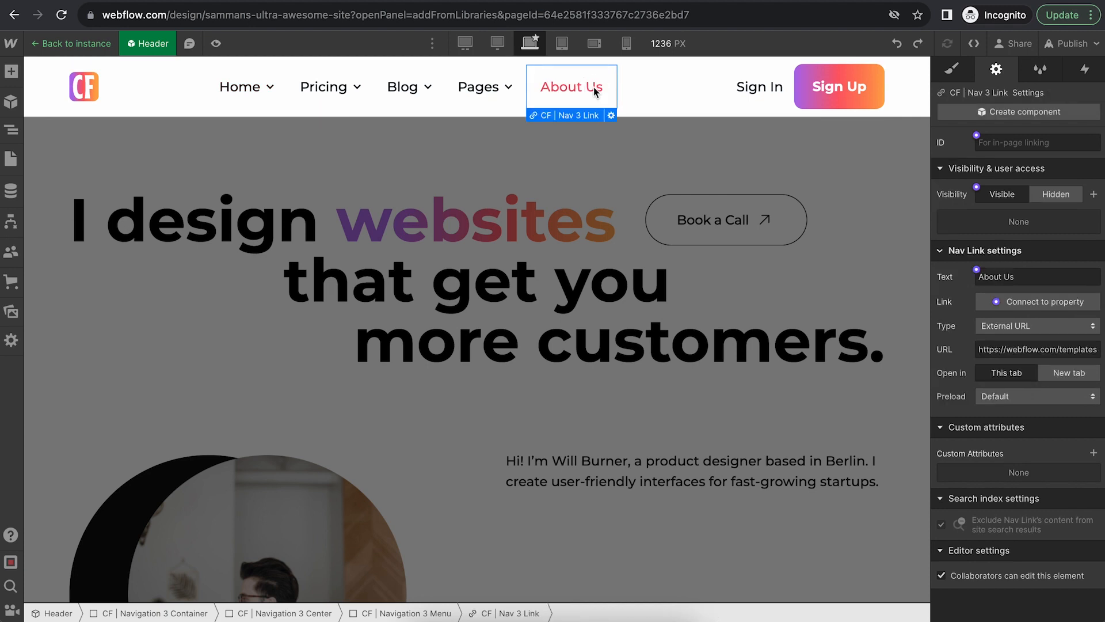
pyautogui.click(612, 116)
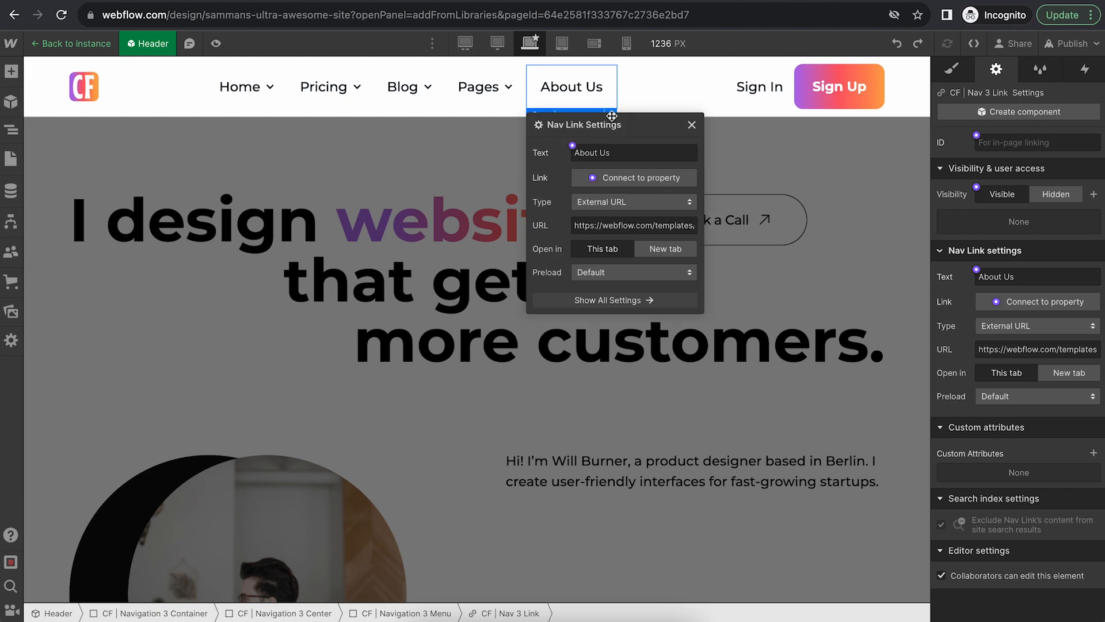
pyautogui.click(596, 203)
pyautogui.click(598, 221)
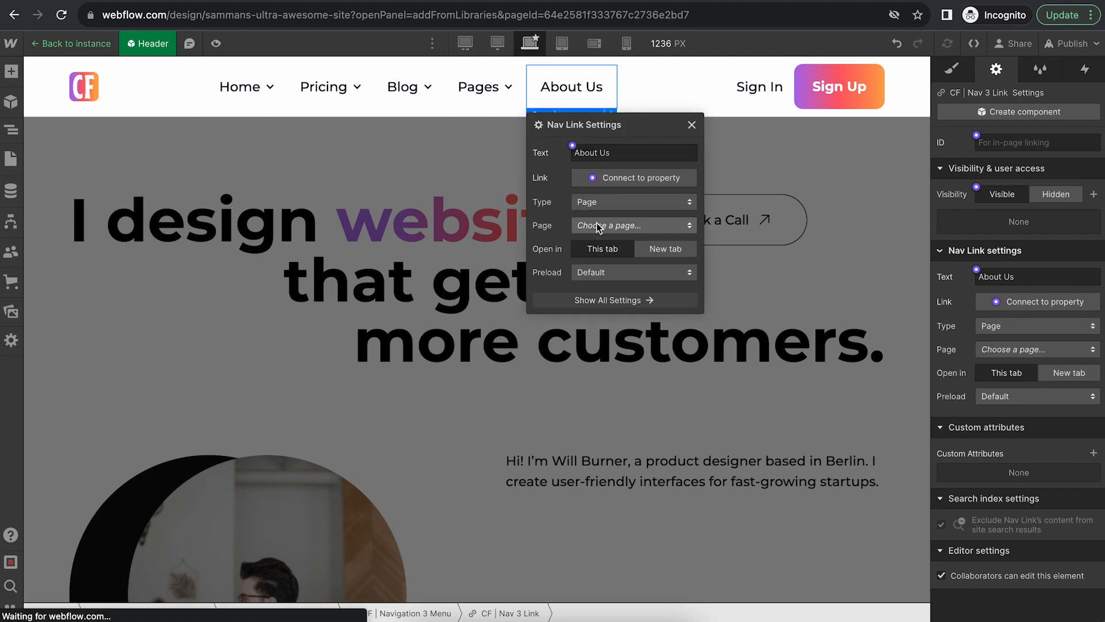
pyautogui.click(610, 226)
pyautogui.click(610, 247)
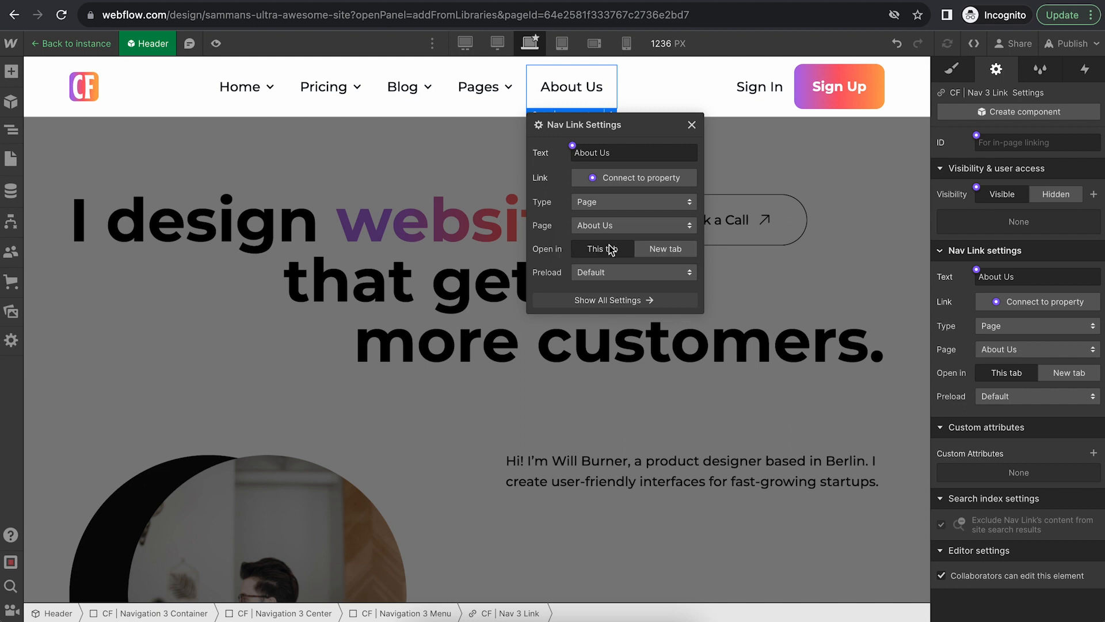
pyautogui.click(770, 170)
# Reopen the Header component for editing and point the link block around the Home menu text to the Home page
pyautogui.click(249, 83)
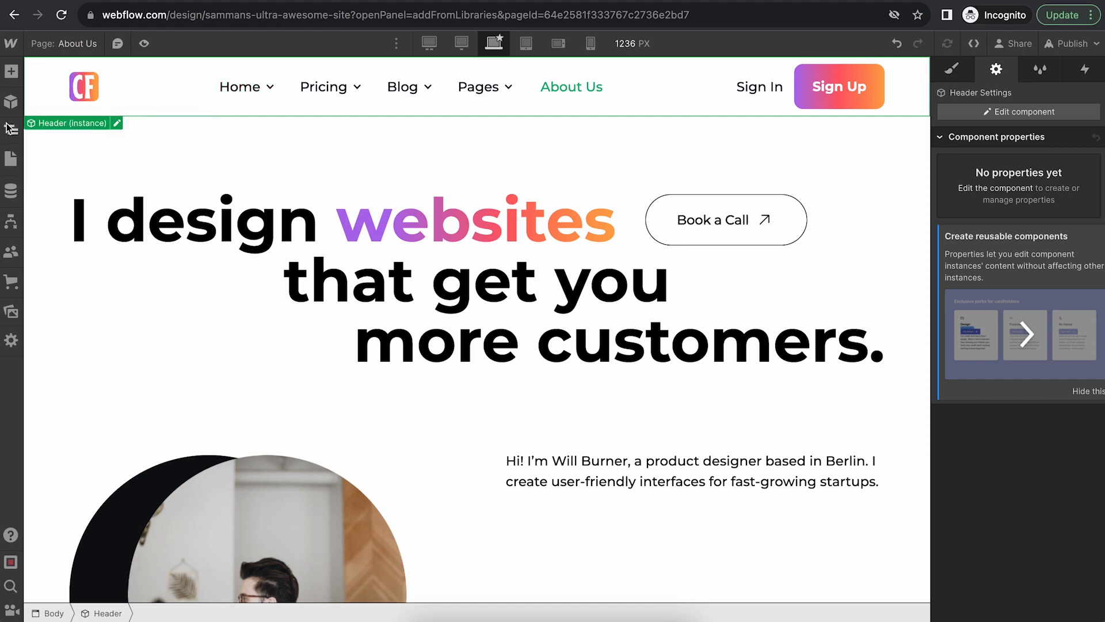
pyautogui.click(12, 134)
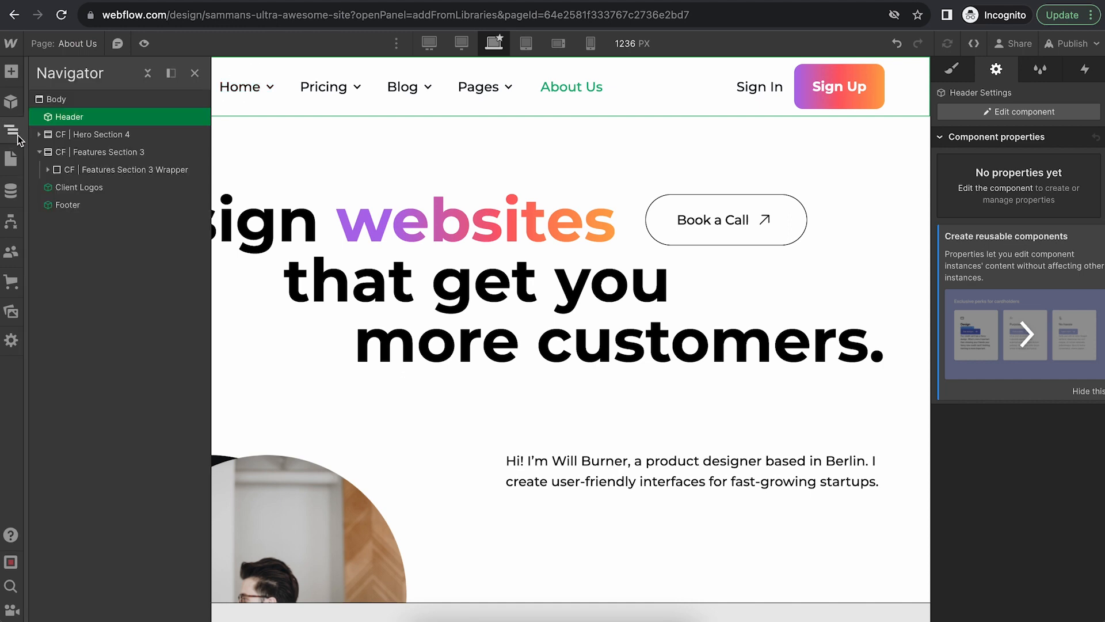
pyautogui.click(282, 61)
pyautogui.click(118, 116)
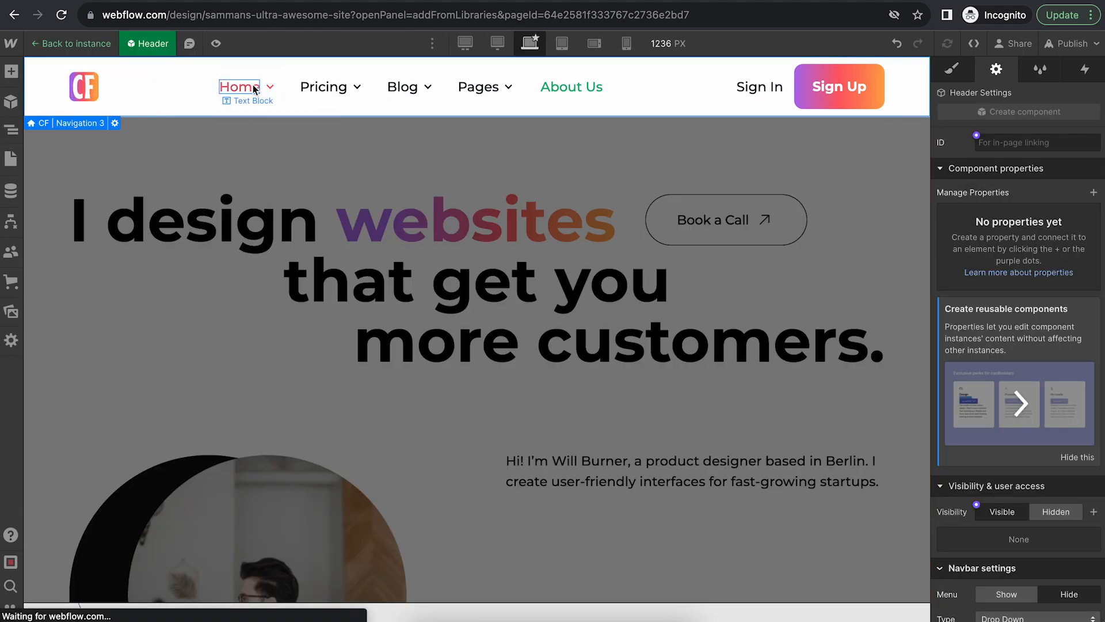
pyautogui.click(253, 89)
pyautogui.click(284, 100)
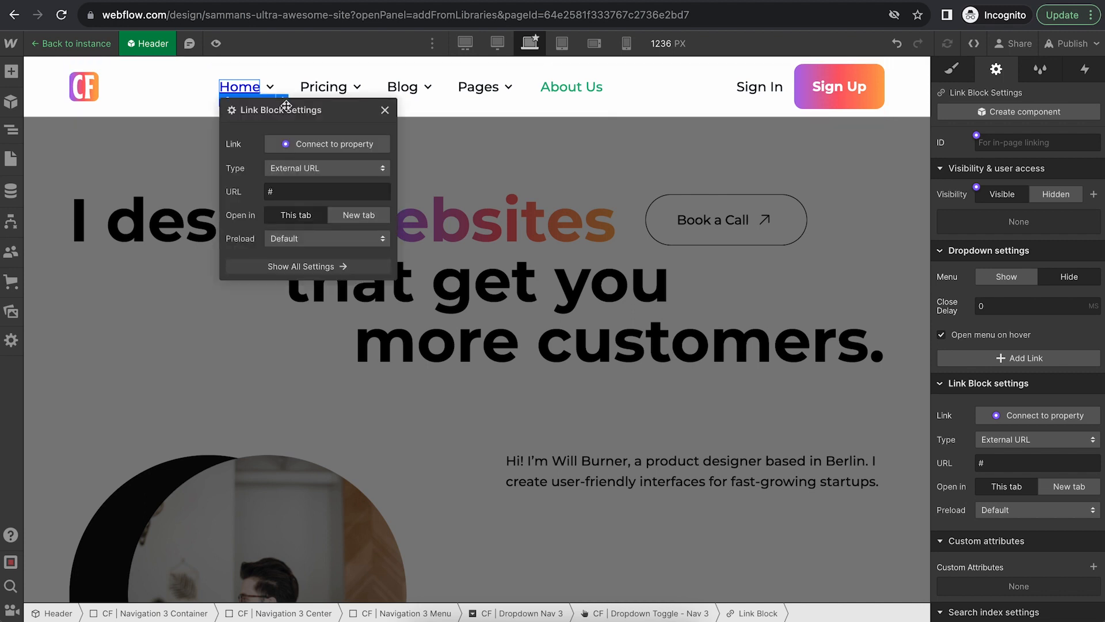
pyautogui.click(317, 172)
pyautogui.click(304, 187)
pyautogui.click(310, 192)
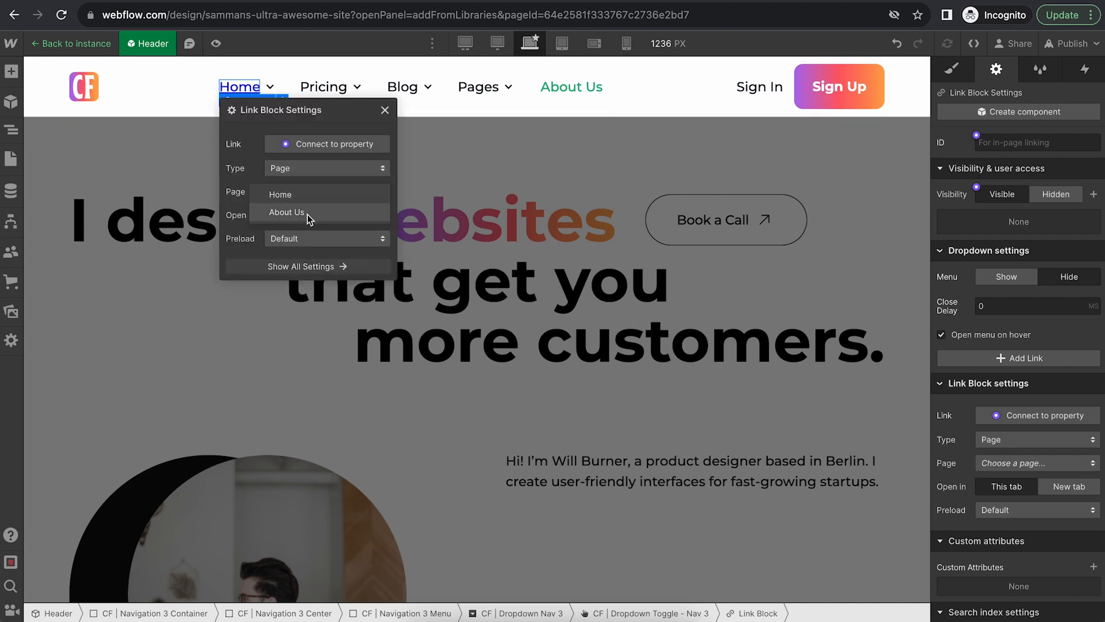
pyautogui.click(303, 195)
# Publish the site to the staging domain and test the Home and About Us header links on the live site
pyautogui.click(1068, 44)
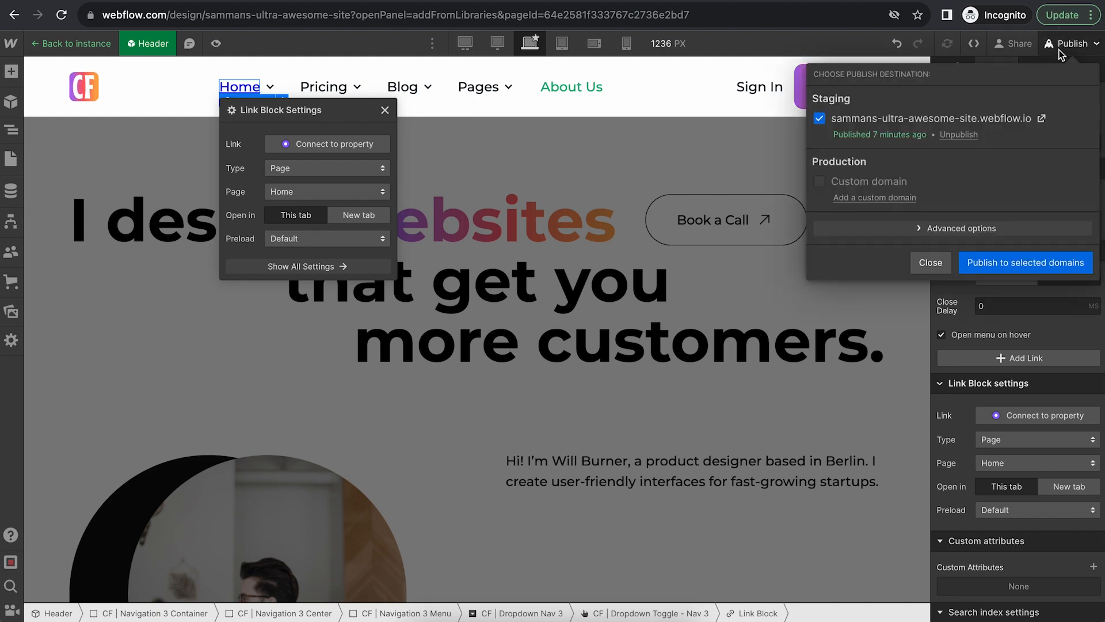
pyautogui.click(1002, 262)
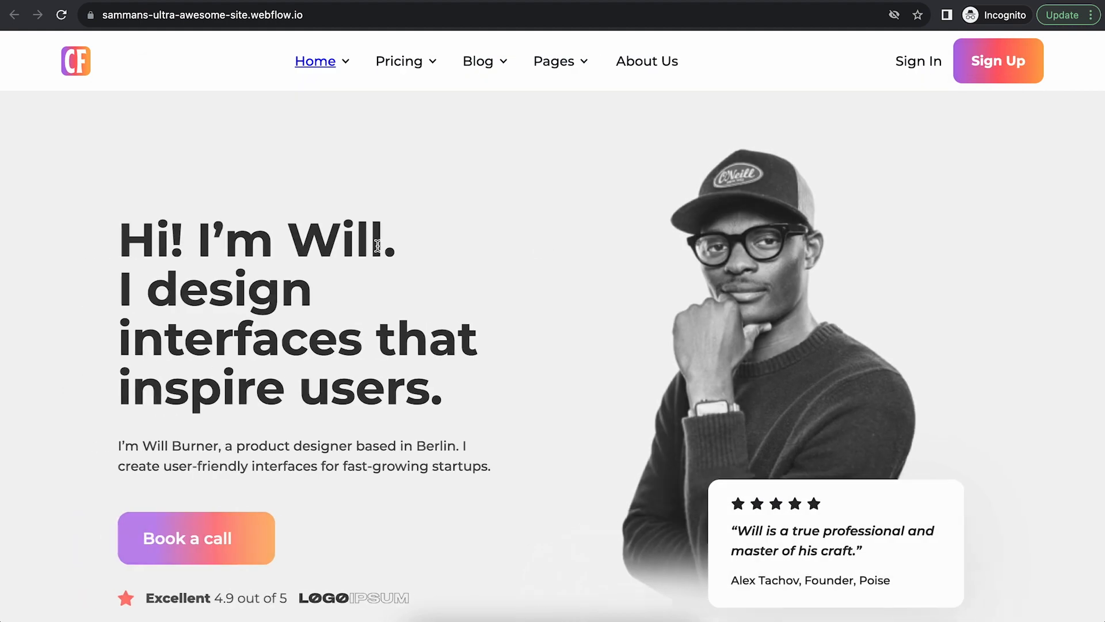
pyautogui.moveTo(319, 61)
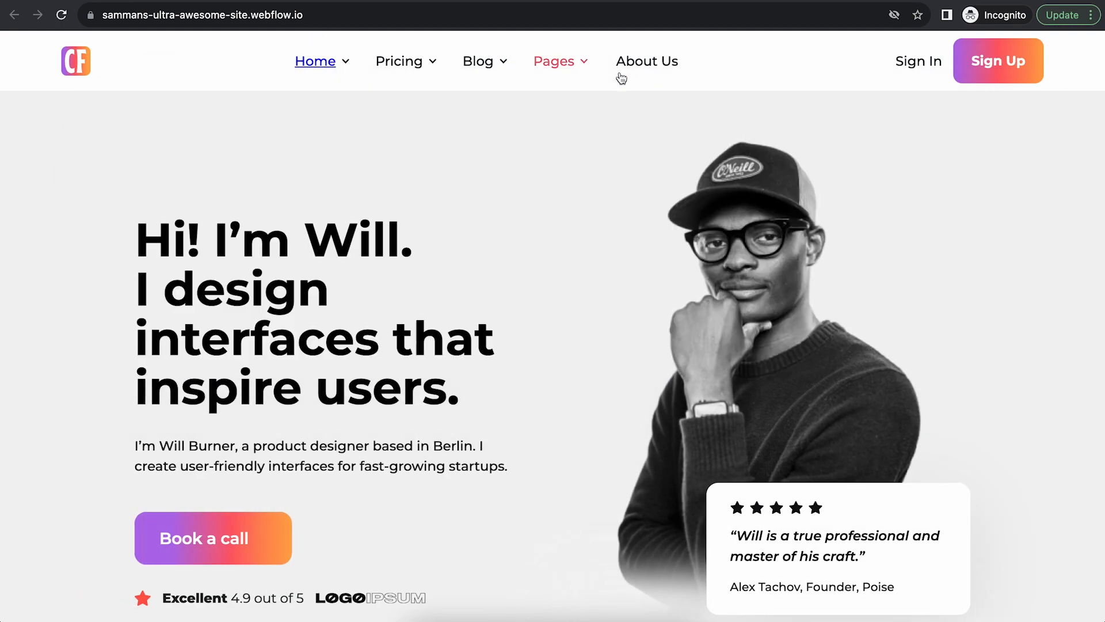
pyautogui.click(652, 68)
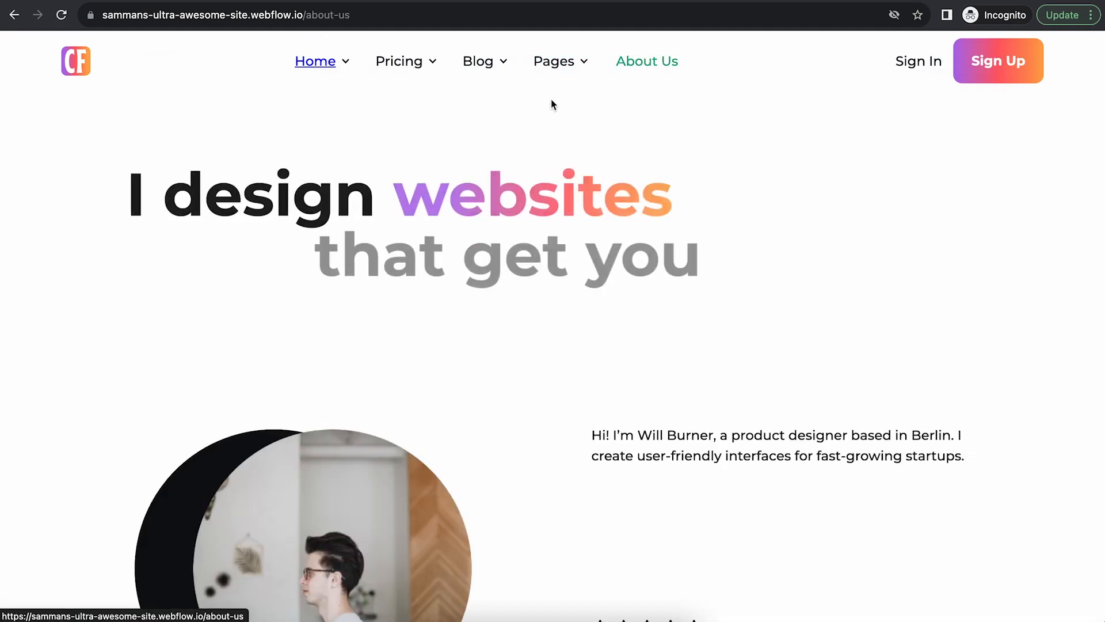
pyautogui.click(322, 63)
pyautogui.click(633, 64)
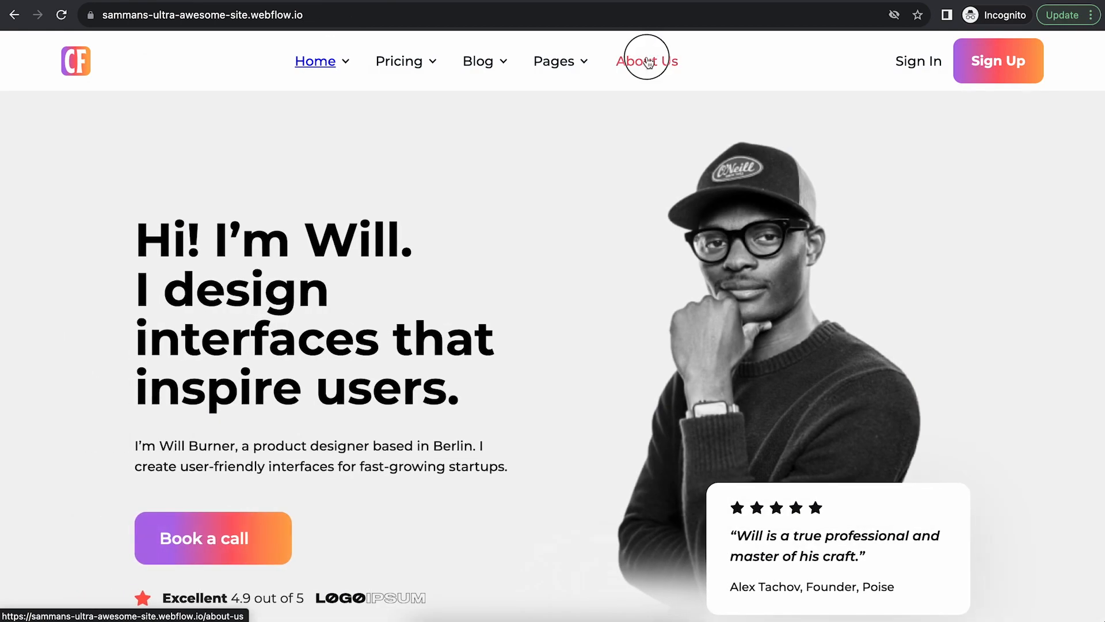
pyautogui.click(321, 65)
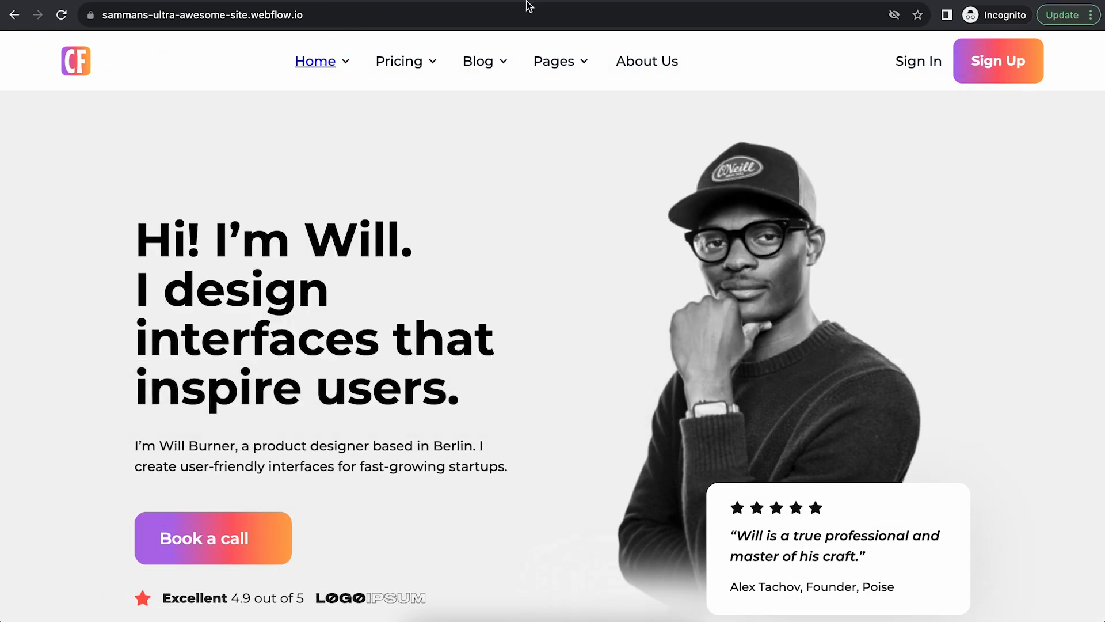
# Return to the designer and inspect the Home menu item's text block and dropdown toggle in the Header component
pyautogui.click(527, 0)
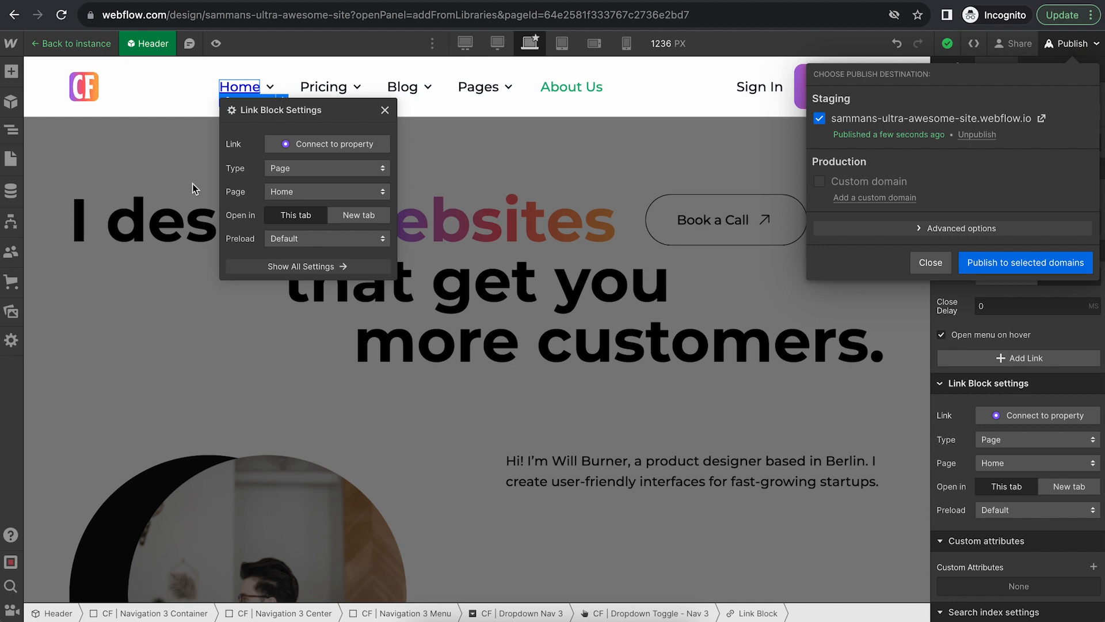
pyautogui.click(179, 95)
pyautogui.click(246, 61)
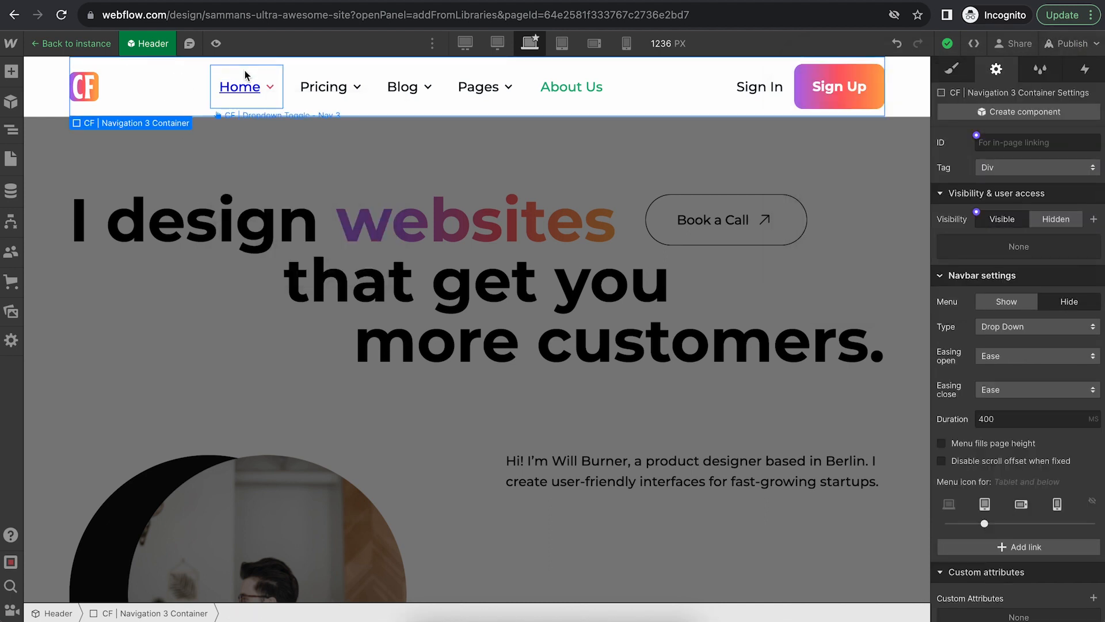
pyautogui.click(244, 71)
pyautogui.click(249, 94)
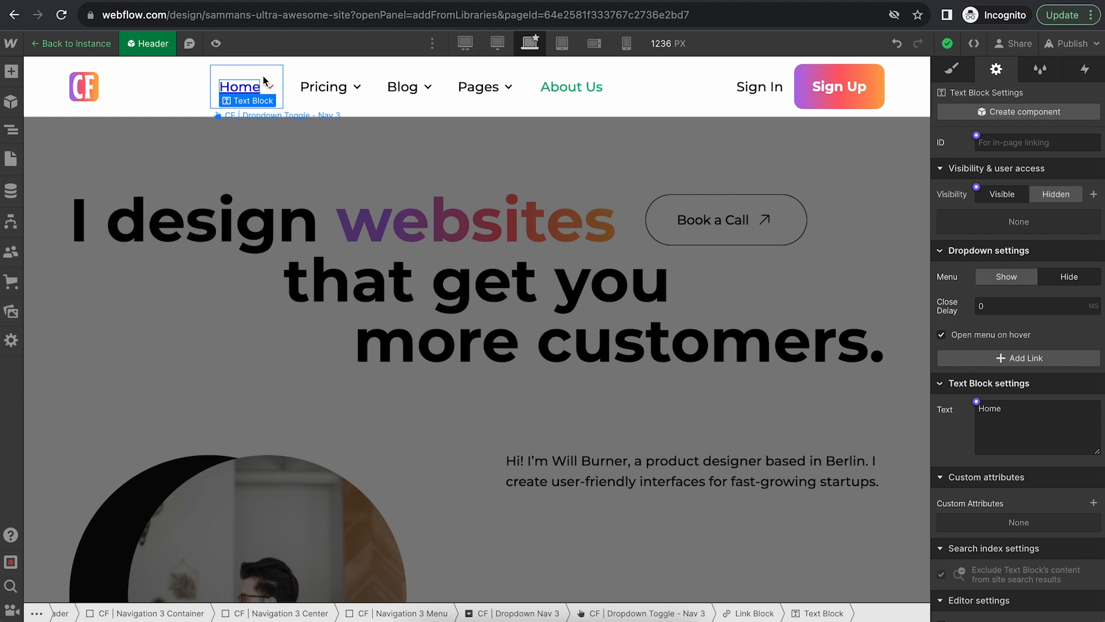
pyautogui.click(263, 80)
pyautogui.click(10, 131)
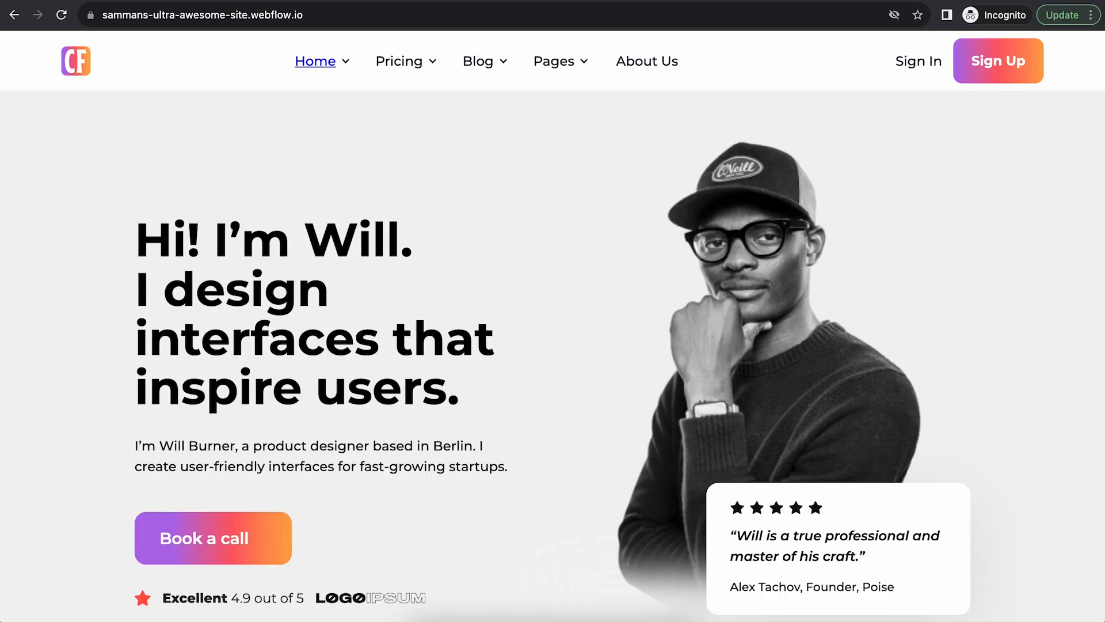
# Go from the published site to the Webflow template marketplace at webflow.com/templates
pyautogui.scroll(-15, 584, 333)
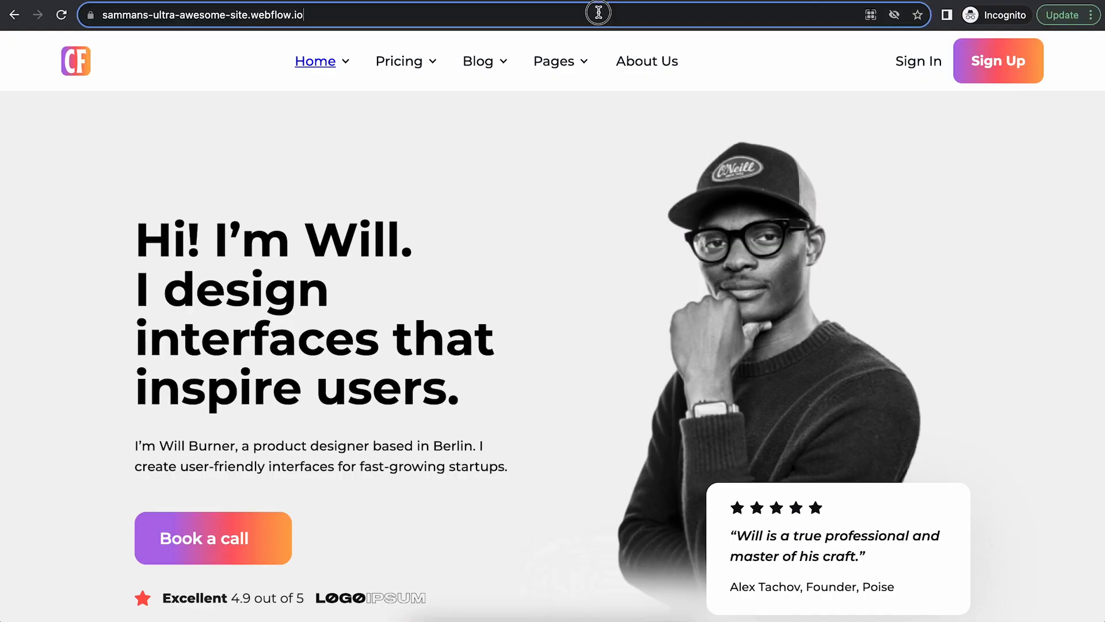
pyautogui.click(598, 11)
pyautogui.write('webflow.com/dashboard=')
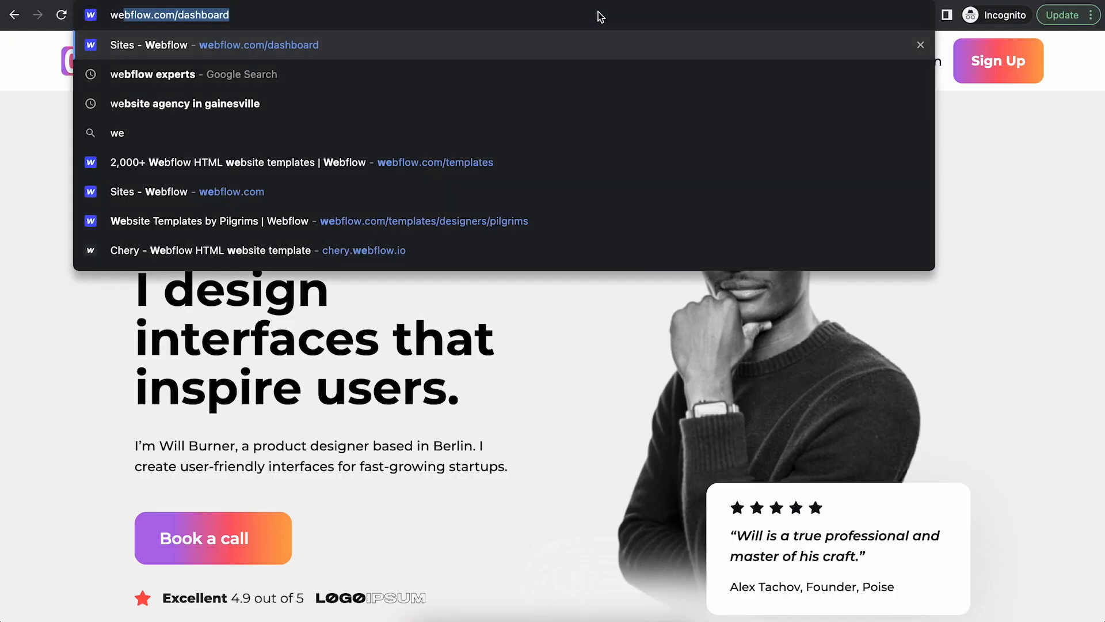
pyautogui.press('BackSpace')
pyautogui.press('BackSpace')
pyautogui.press('BackSpace')
pyautogui.press('BackSpace')
pyautogui.press('BackSpace')
pyautogui.press('BackSpace')
pyautogui.press('BackSpace')
pyautogui.press('BackSpace')
pyautogui.press('BackSpace')
pyautogui.press('BackSpace')
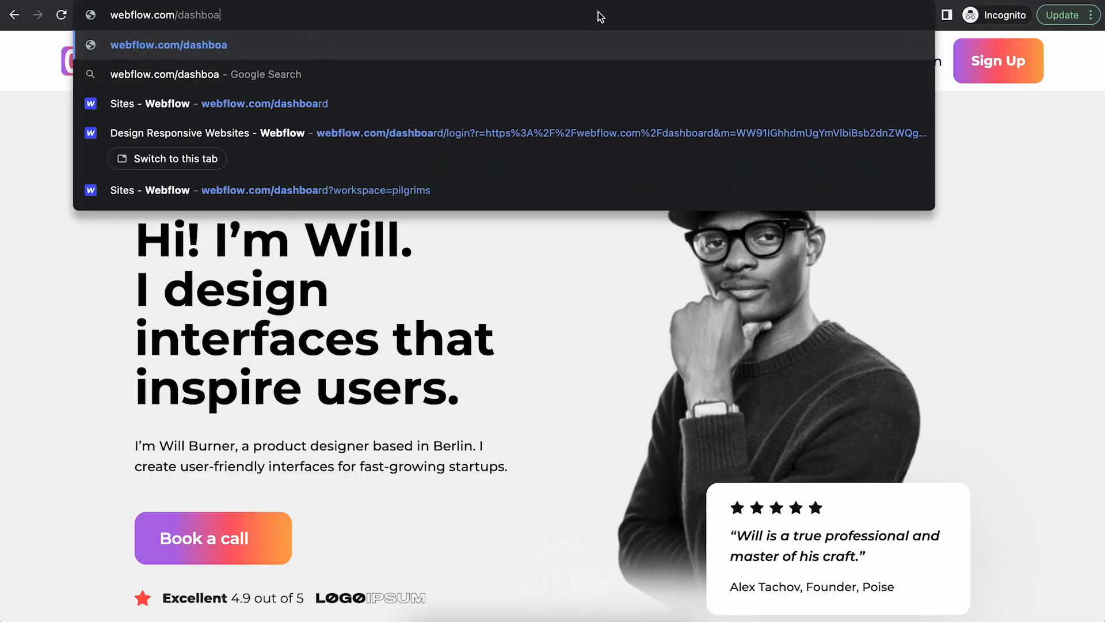
pyautogui.write('t')
pyautogui.press('Return')
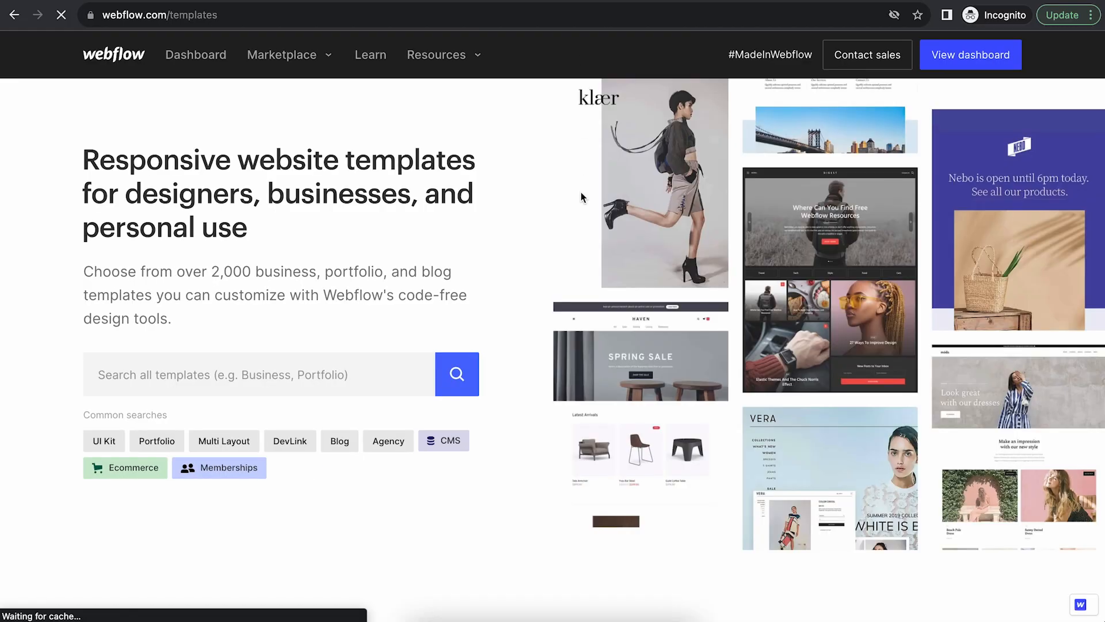
# Browse the new website templates on the marketplace page, checking their designs, prices and categories
pyautogui.scroll(-8, 47, 445)
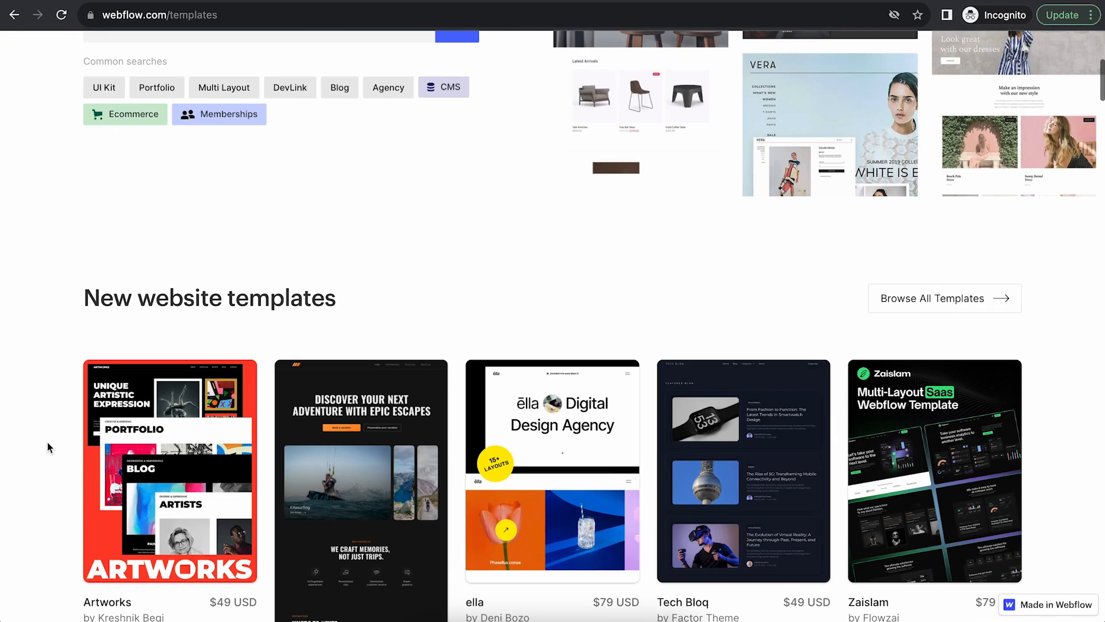
pyautogui.scroll(-2, 47, 442)
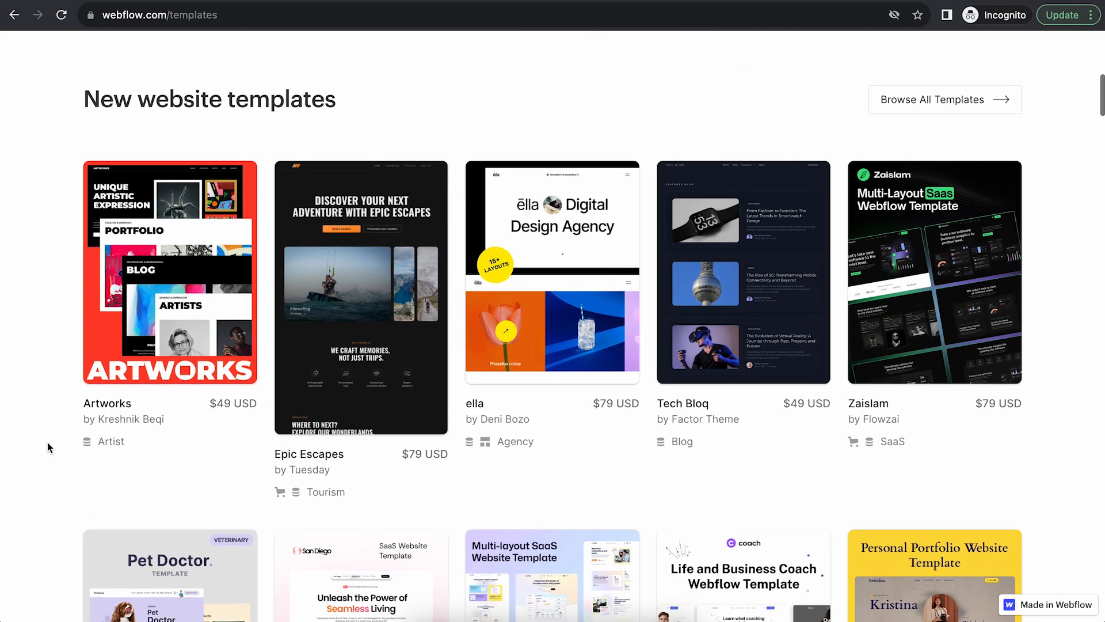
pyautogui.scroll(-1, 47, 442)
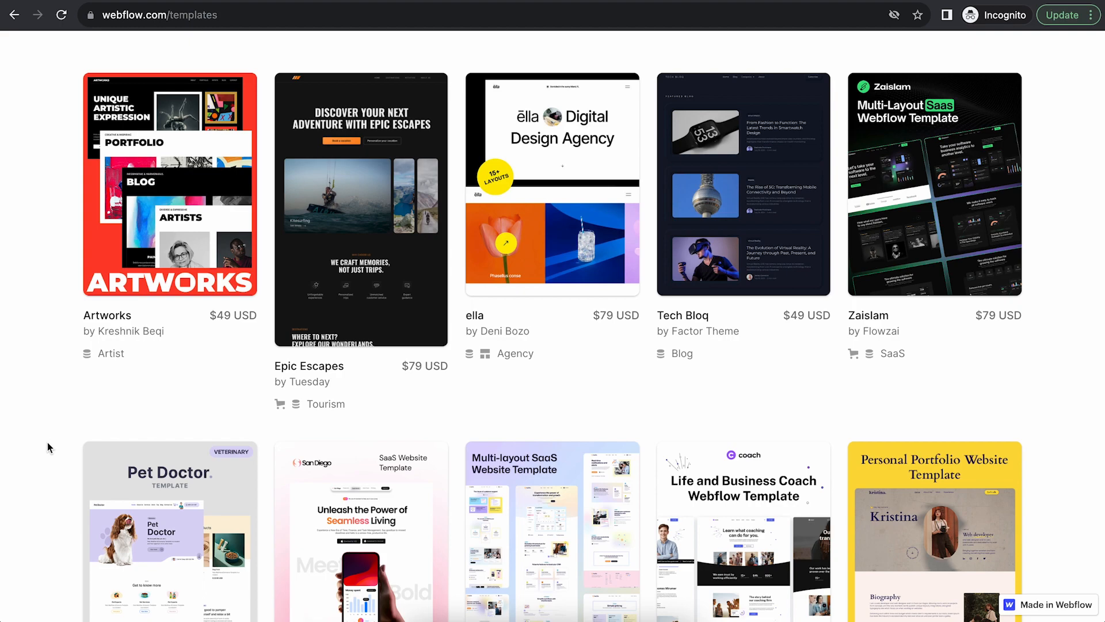
pyautogui.scroll(-4, 48, 444)
pyautogui.scroll(-10, 47, 442)
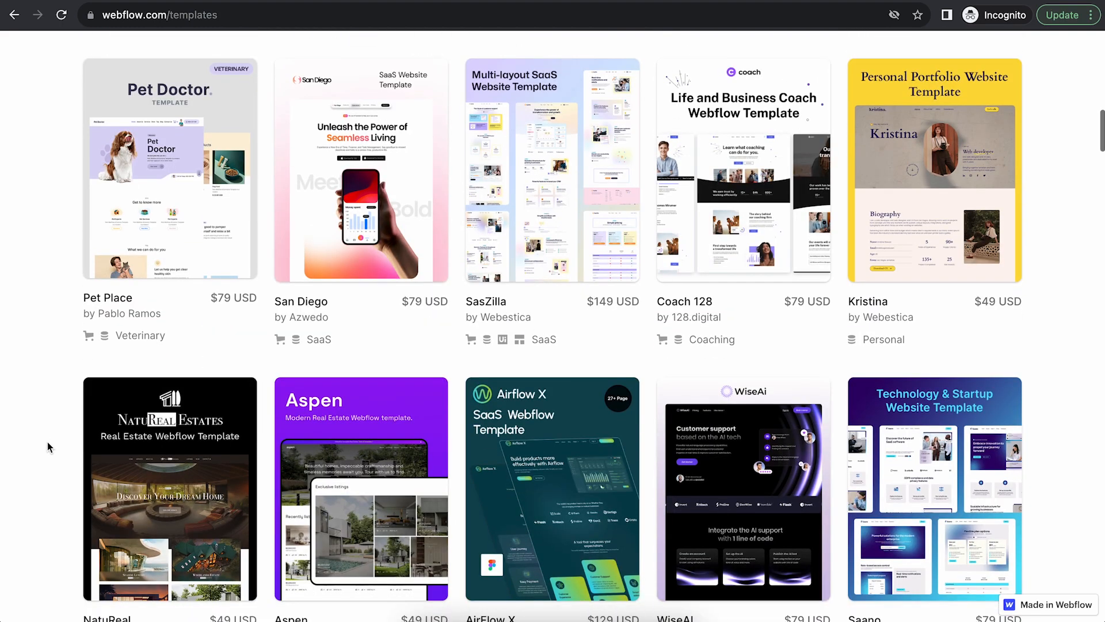
pyautogui.scroll(-5, 47, 441)
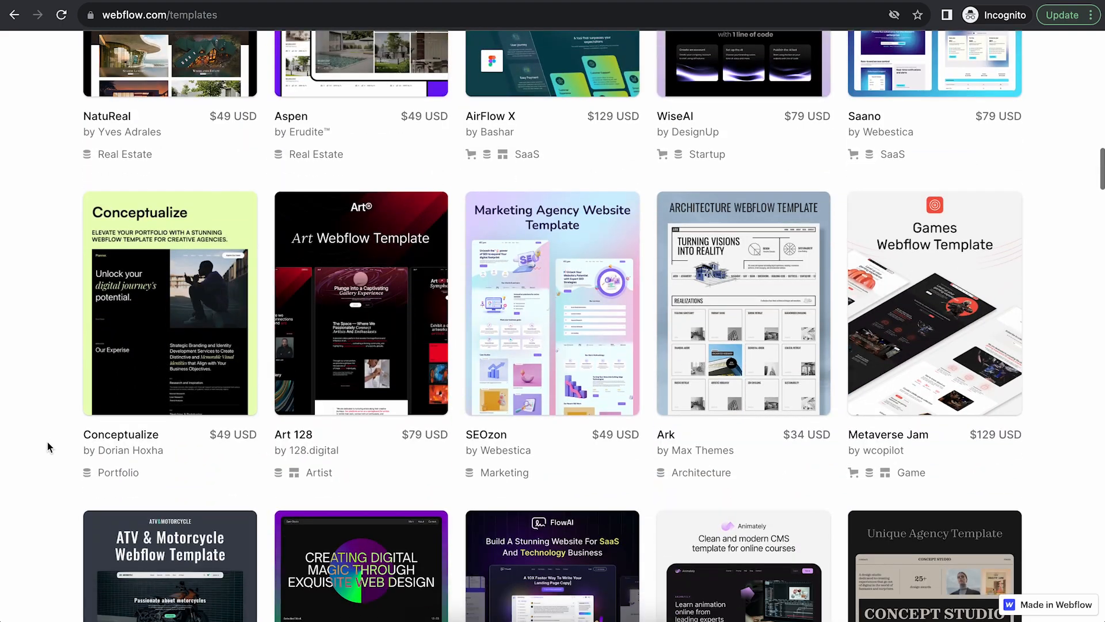
pyautogui.scroll(-5, 47, 441)
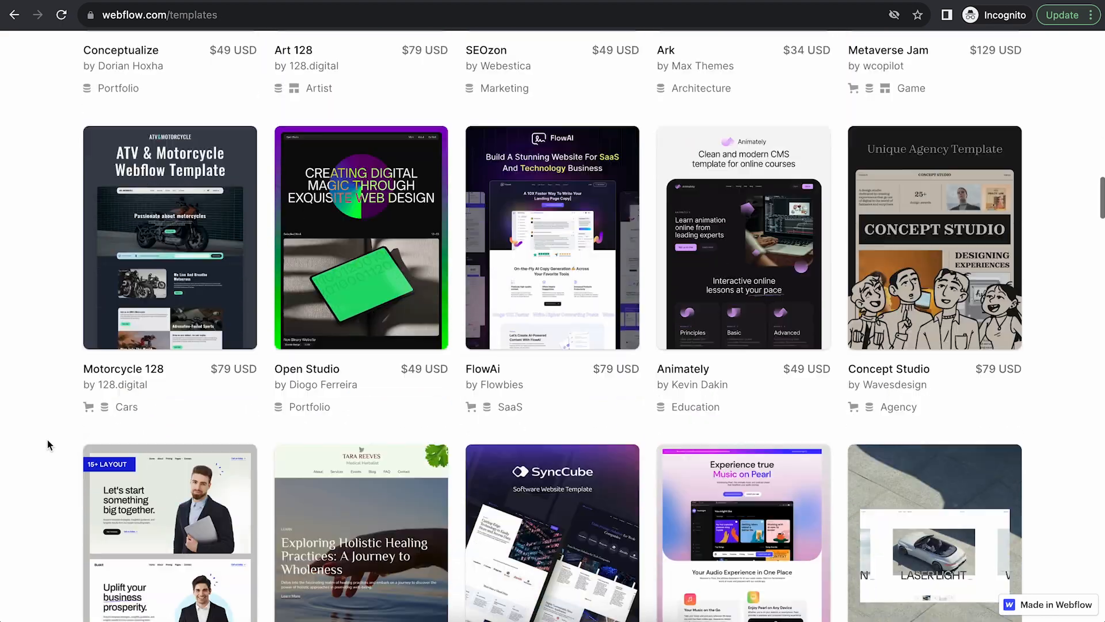
pyautogui.scroll(-8, 47, 442)
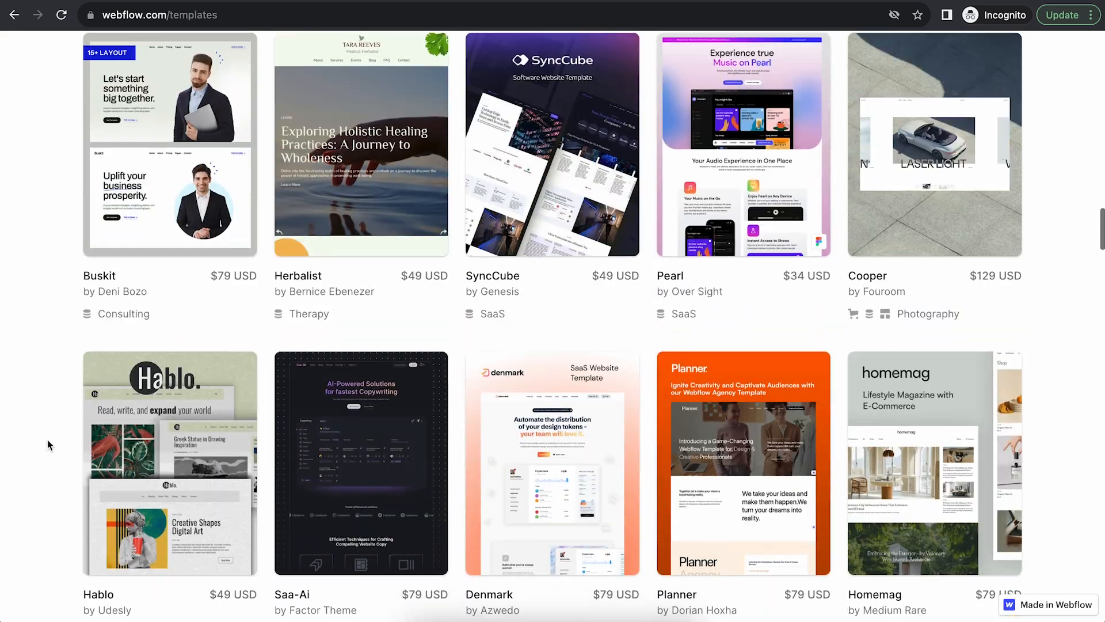
pyautogui.scroll(-11, 47, 442)
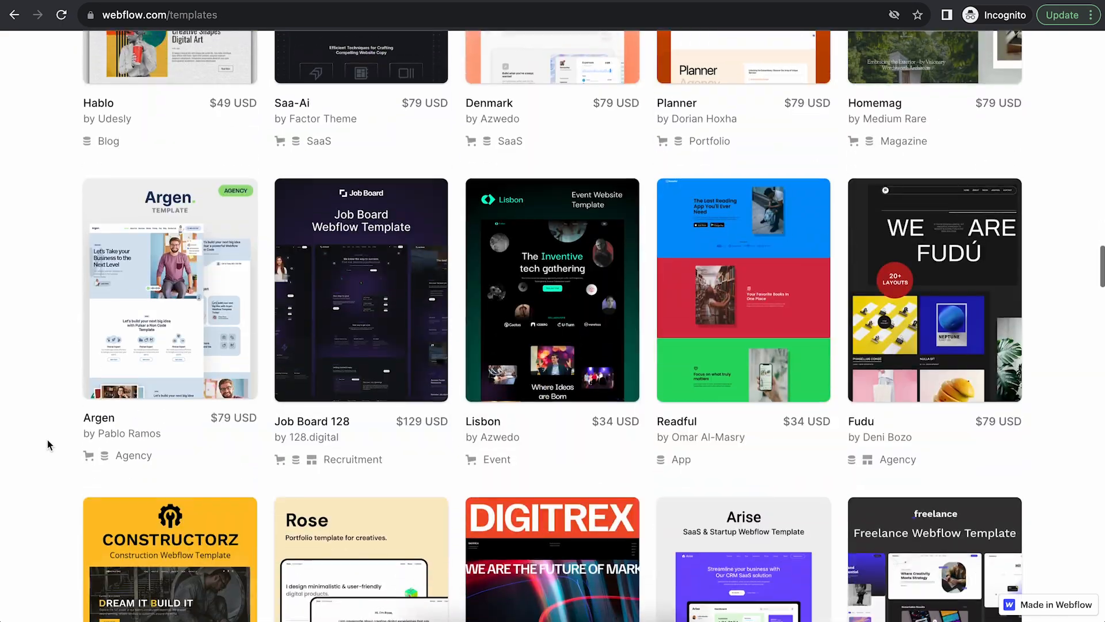
pyautogui.scroll(-7, 47, 440)
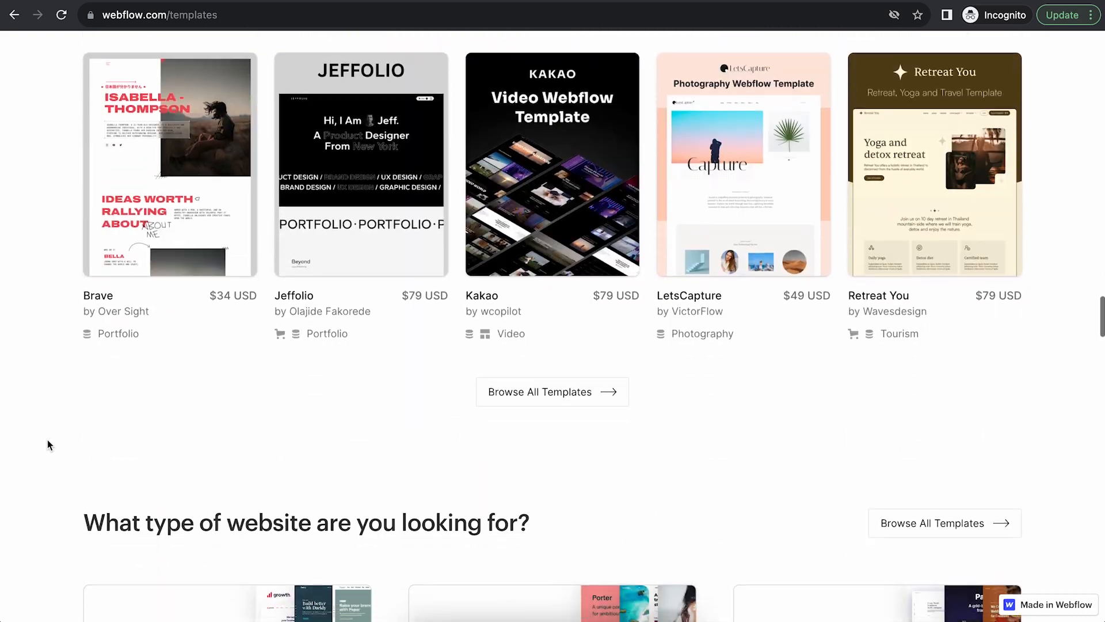
pyautogui.scroll(20, 553, 328)
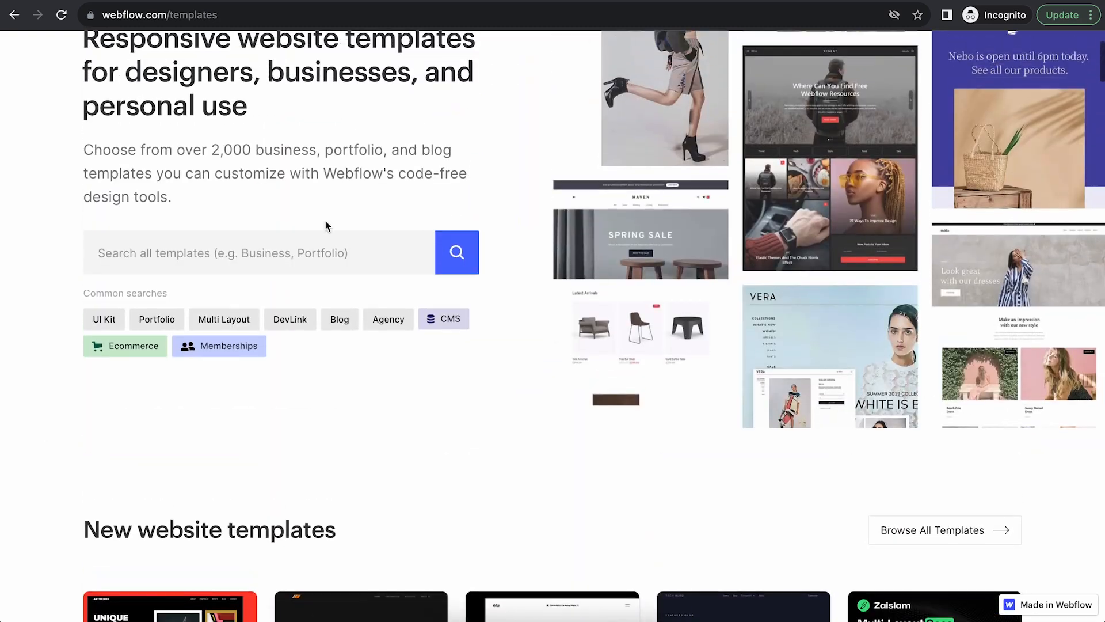
# Search the template marketplace for "jurid" and open the Jurid - Law Firm Website Template listing
pyautogui.click(296, 247)
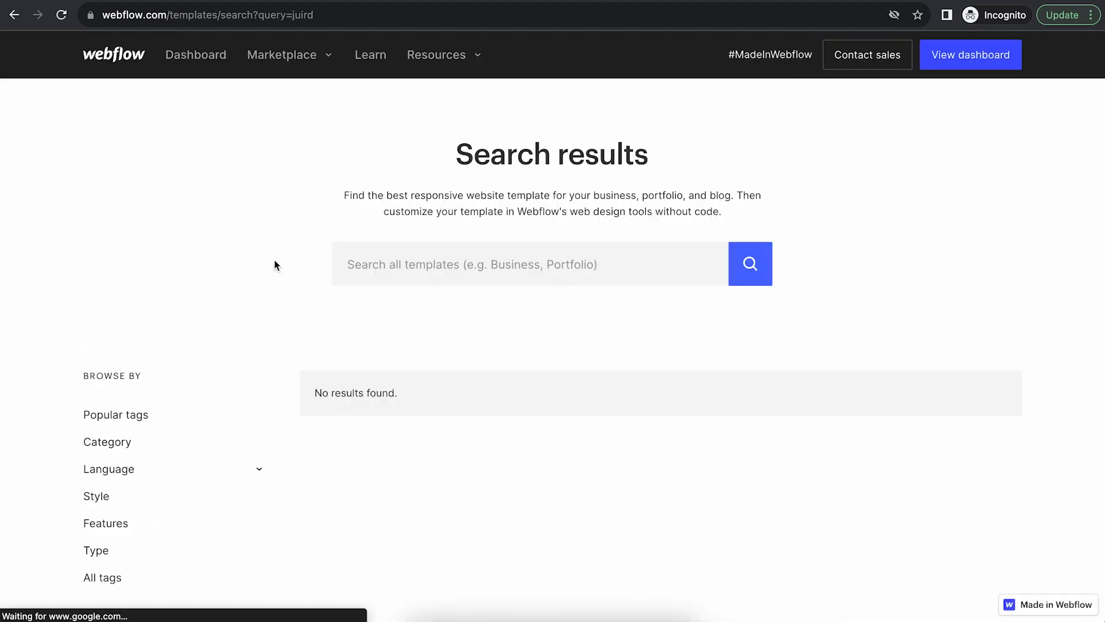
pyautogui.click(396, 277)
pyautogui.write('jurid')
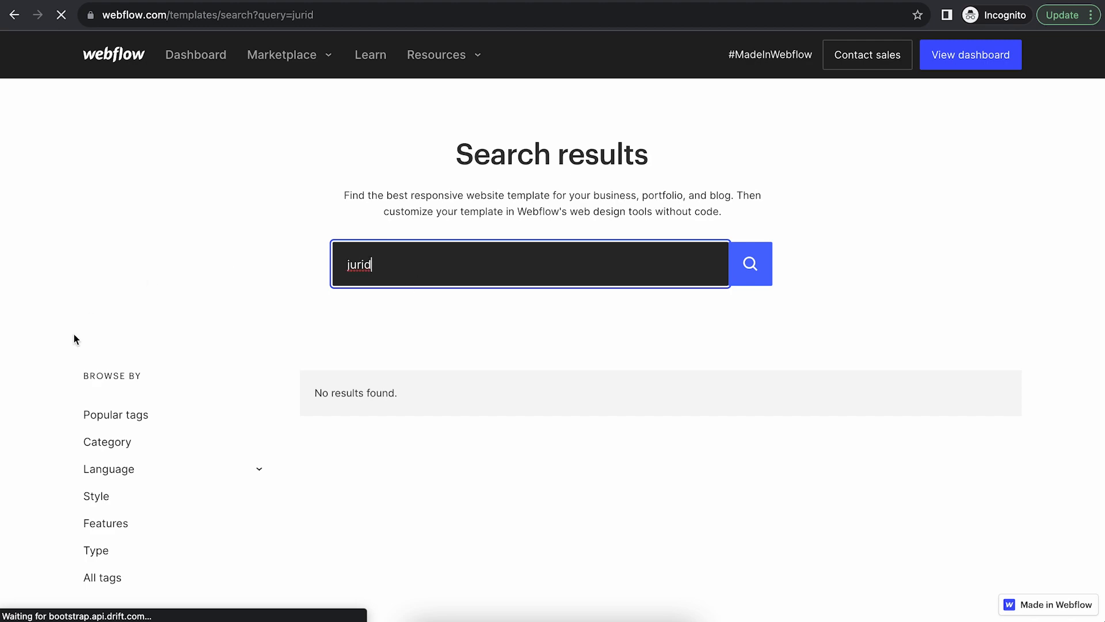
pyautogui.scroll(-2, 22, 330)
pyautogui.click(364, 324)
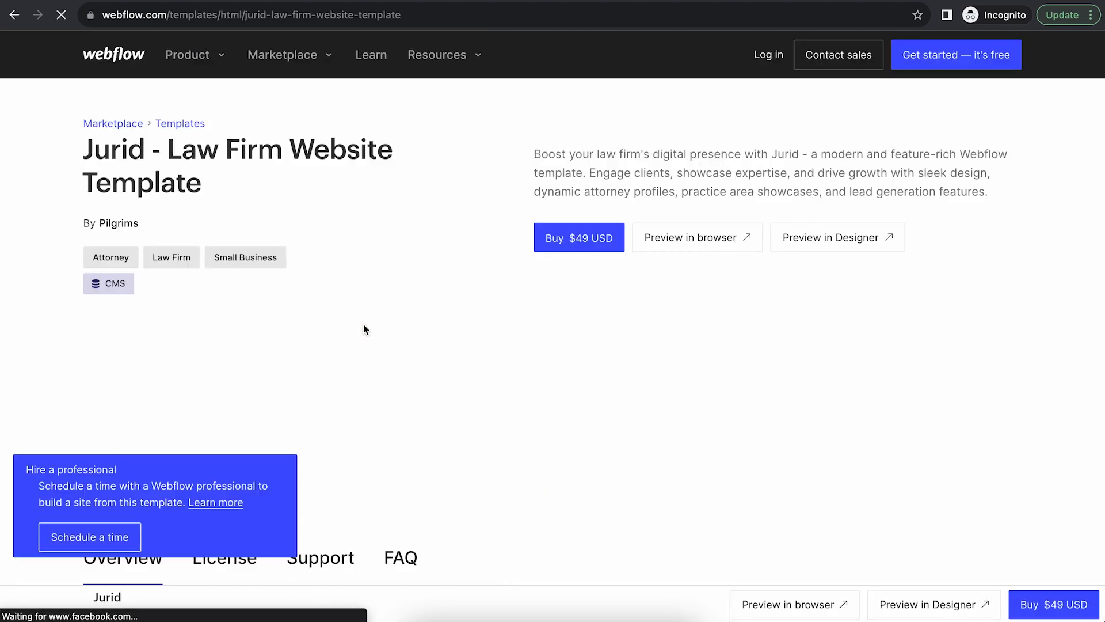
# Check the site-creation page behind the Jurid template's purchase option, return to the listing and look over its preview images
pyautogui.click(579, 248)
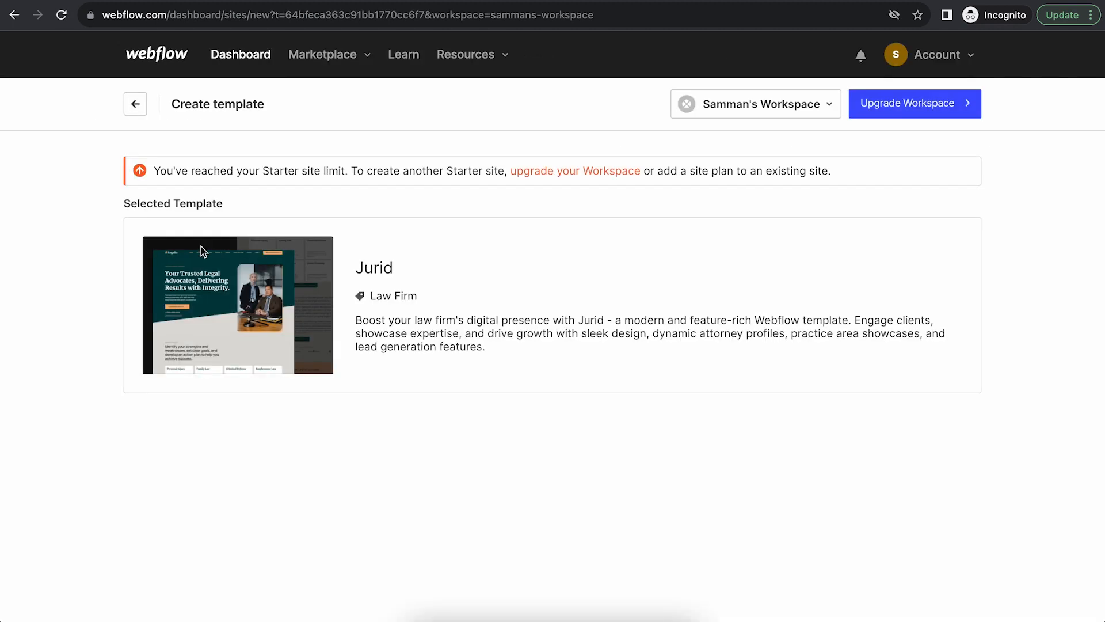
pyautogui.click(14, 18)
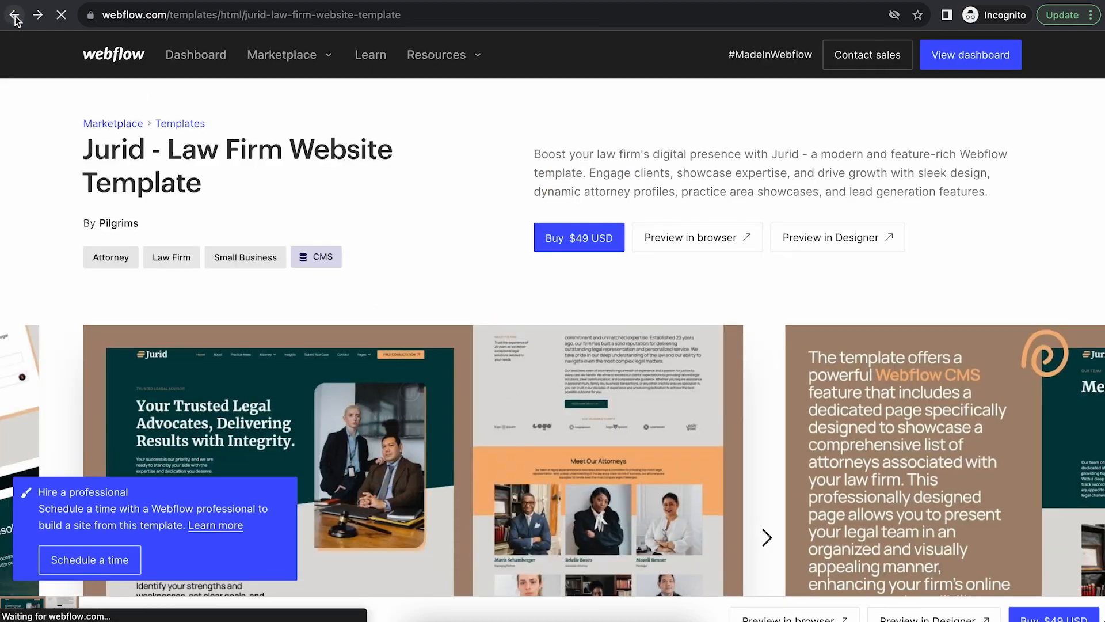
pyautogui.scroll(-3, 481, 268)
pyautogui.scroll(-3, 481, 265)
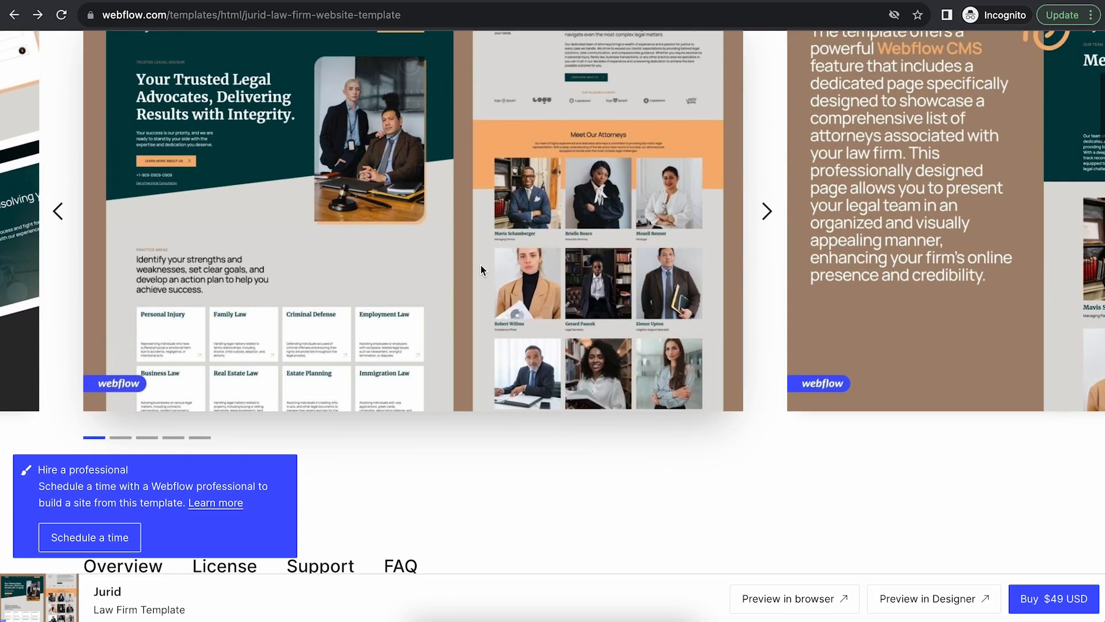
pyautogui.scroll(5, 481, 265)
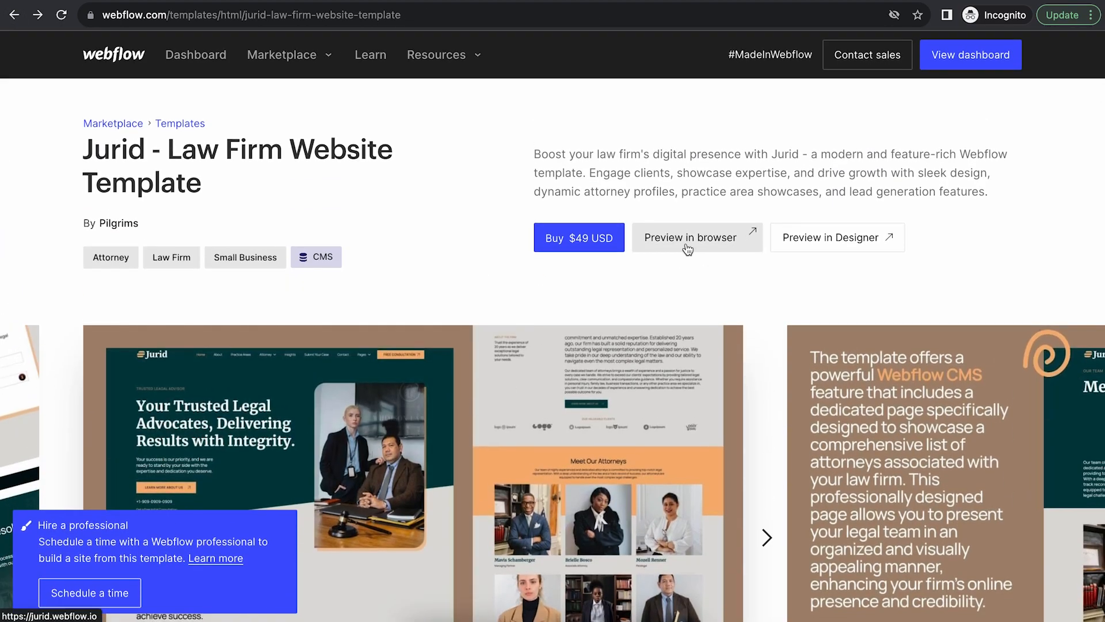
# Preview the Jurid template's live demo in the browser, look through its home page and return to the template listing
pyautogui.click(725, 240)
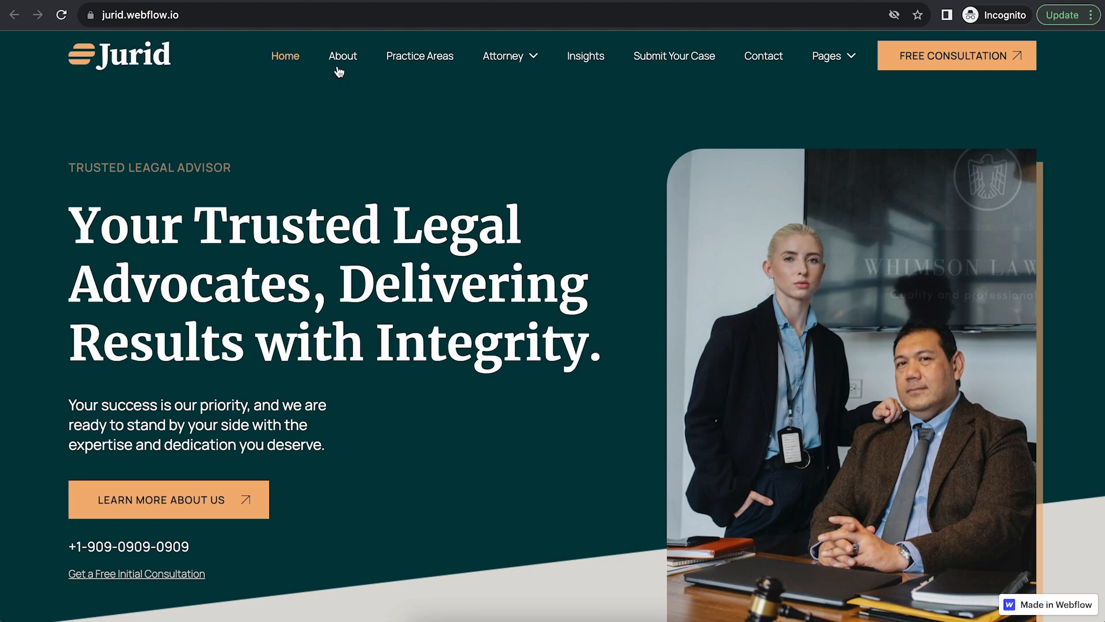
pyautogui.scroll(-20, 339, 72)
pyautogui.scroll(15, 456, 193)
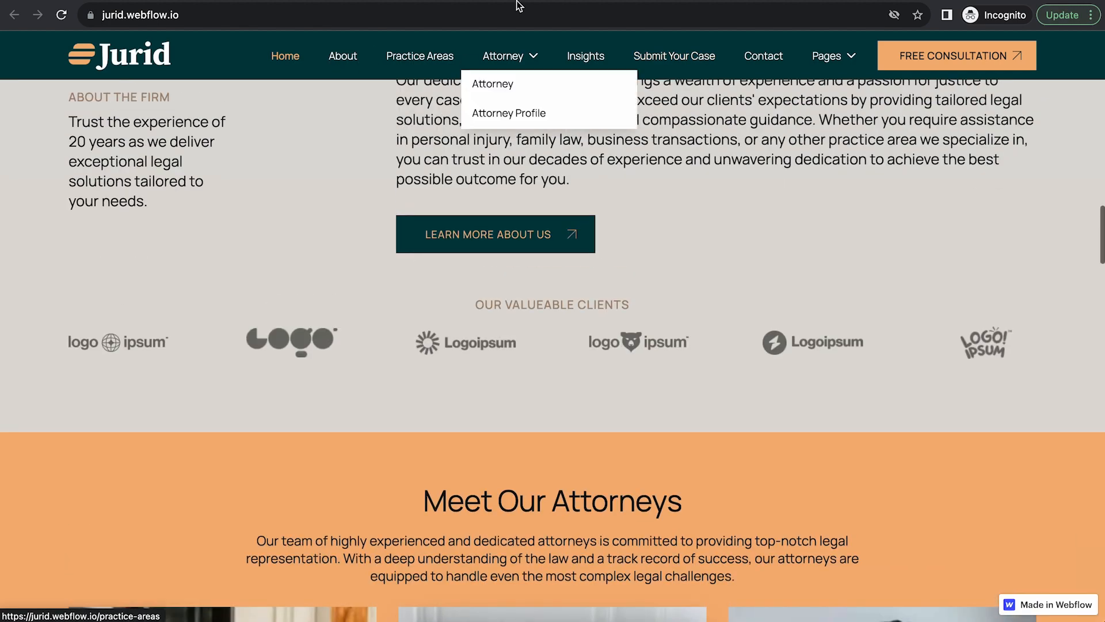
pyautogui.hotkey('alt', 'Left')
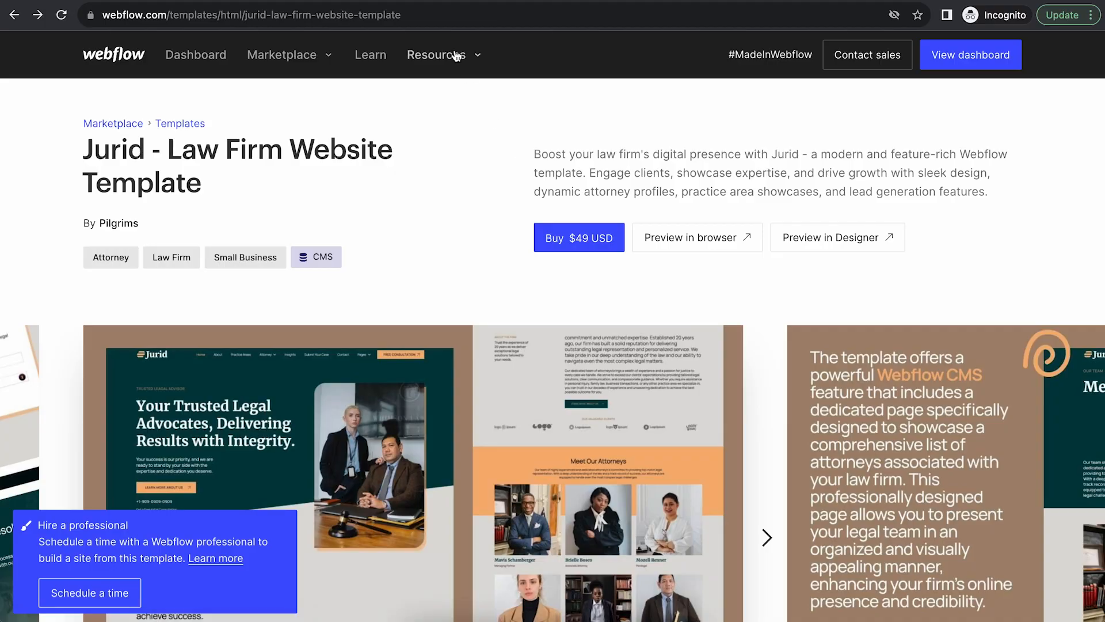
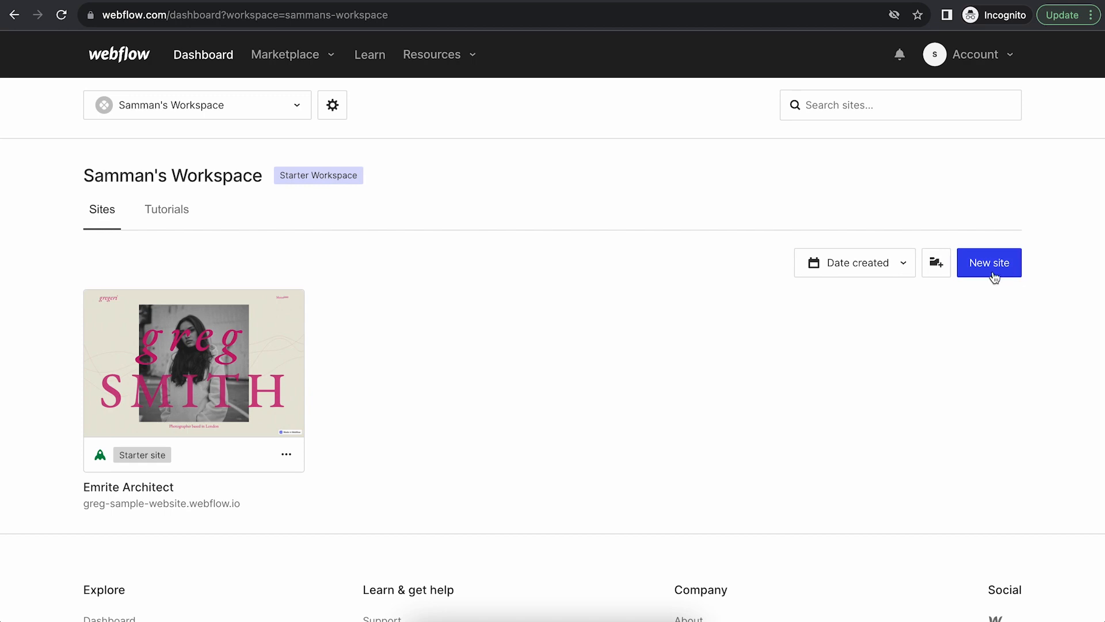
# Open the page for creating a new site from the workspace dashboard
pyautogui.click(990, 265)
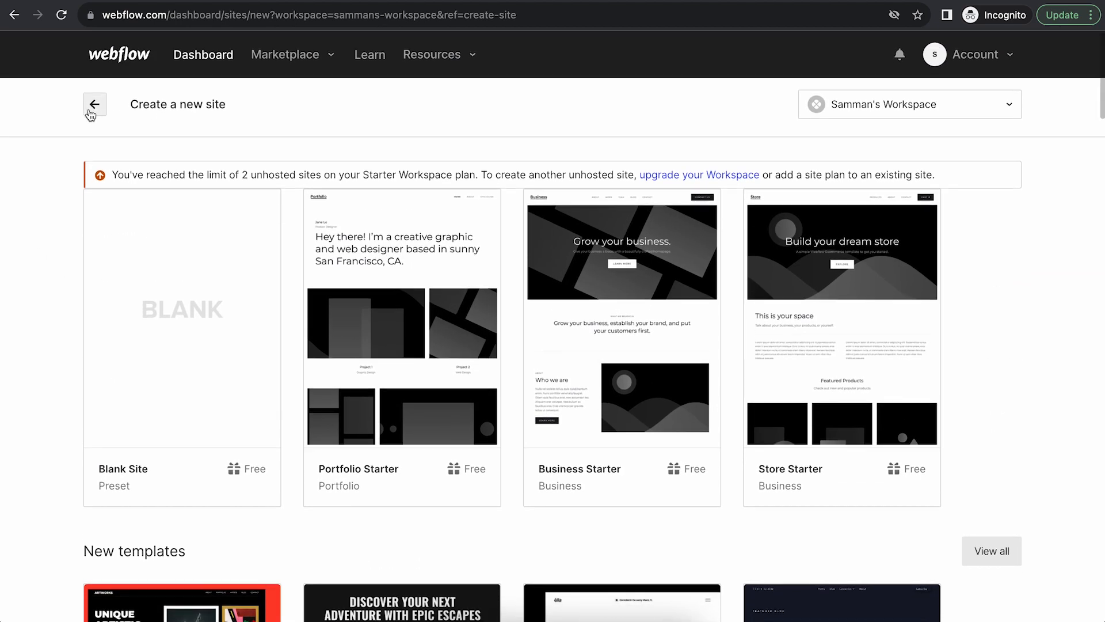
pyautogui.click(95, 104)
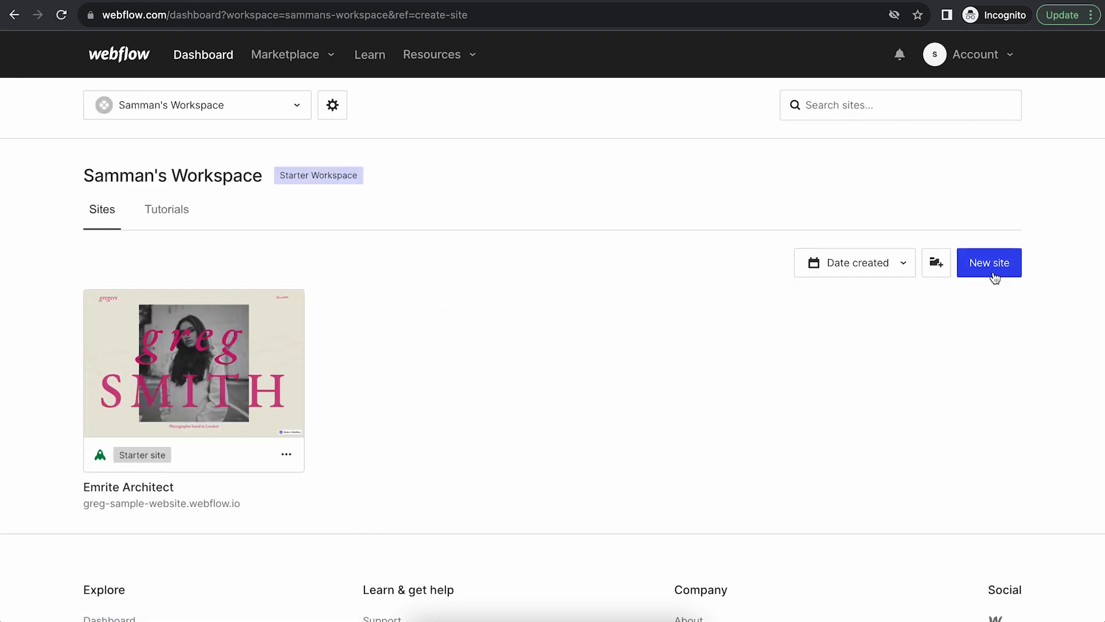
pyautogui.click(994, 272)
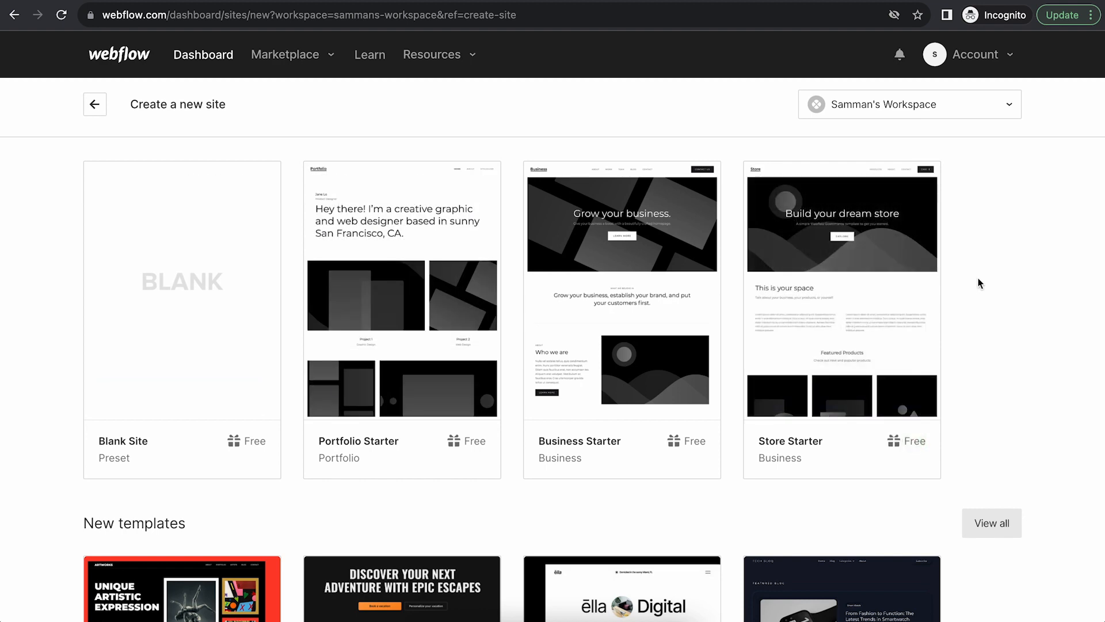
# Browse the starter, new, free, ecommerce, agency, restaurant, landing page and UI Kit templates offered for a new site
pyautogui.scroll(-1, 979, 283)
pyautogui.scroll(-3, 980, 283)
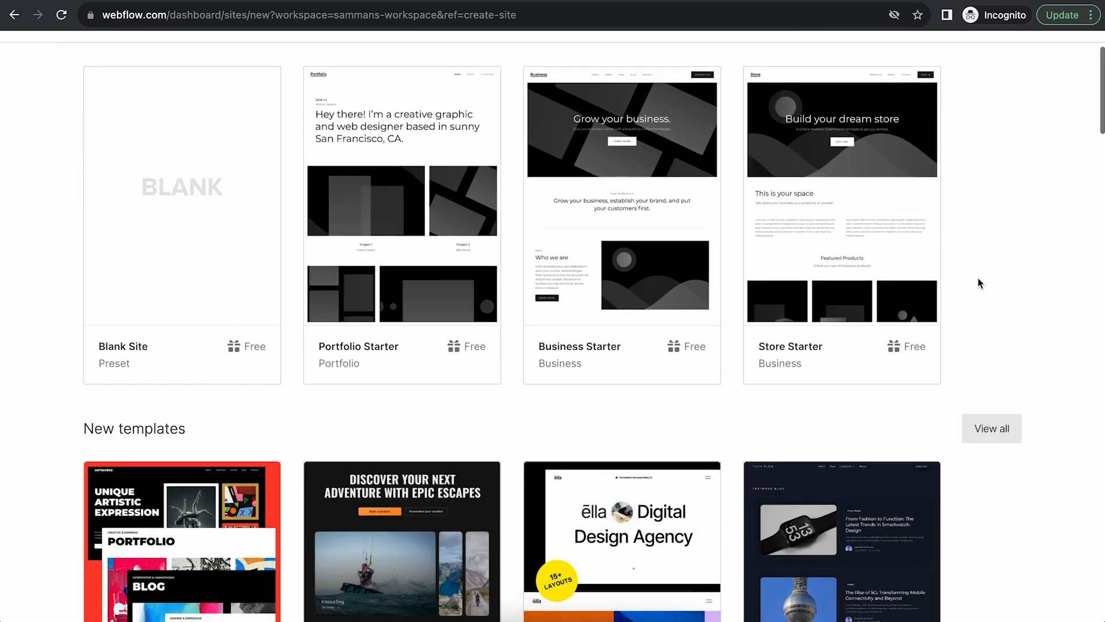
pyautogui.scroll(-3, 1024, 319)
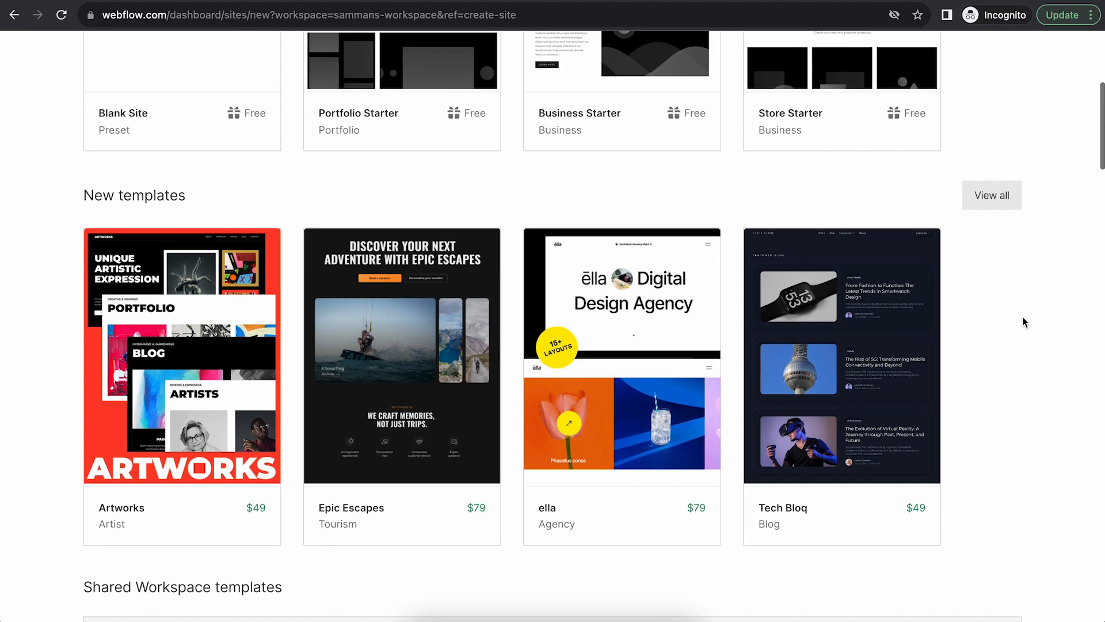
pyautogui.scroll(3, 1023, 322)
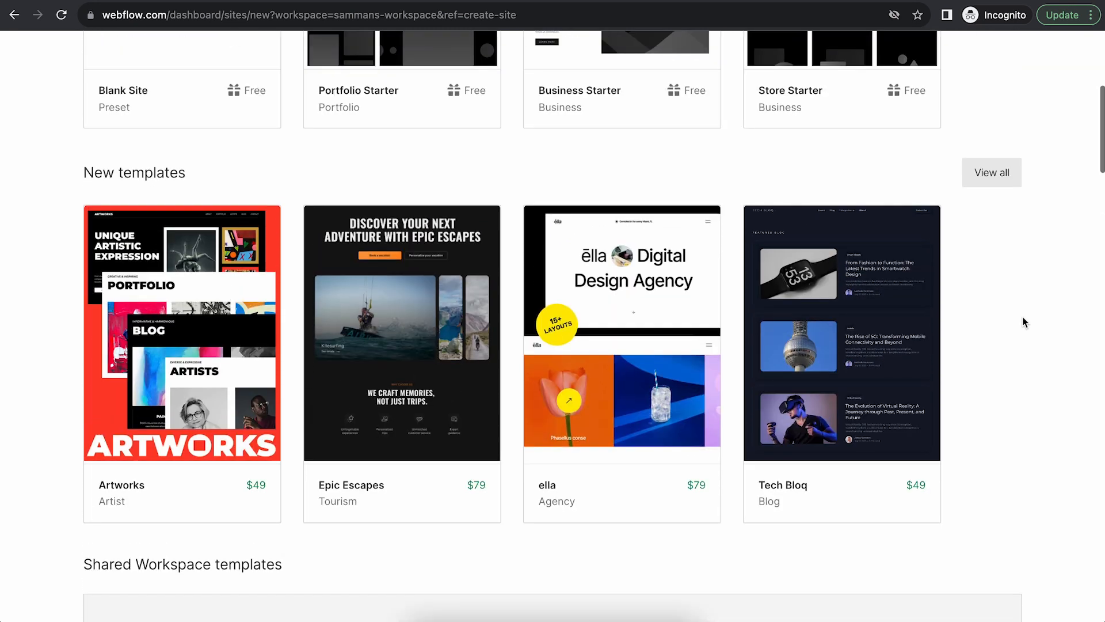
pyautogui.scroll(-2, 1025, 322)
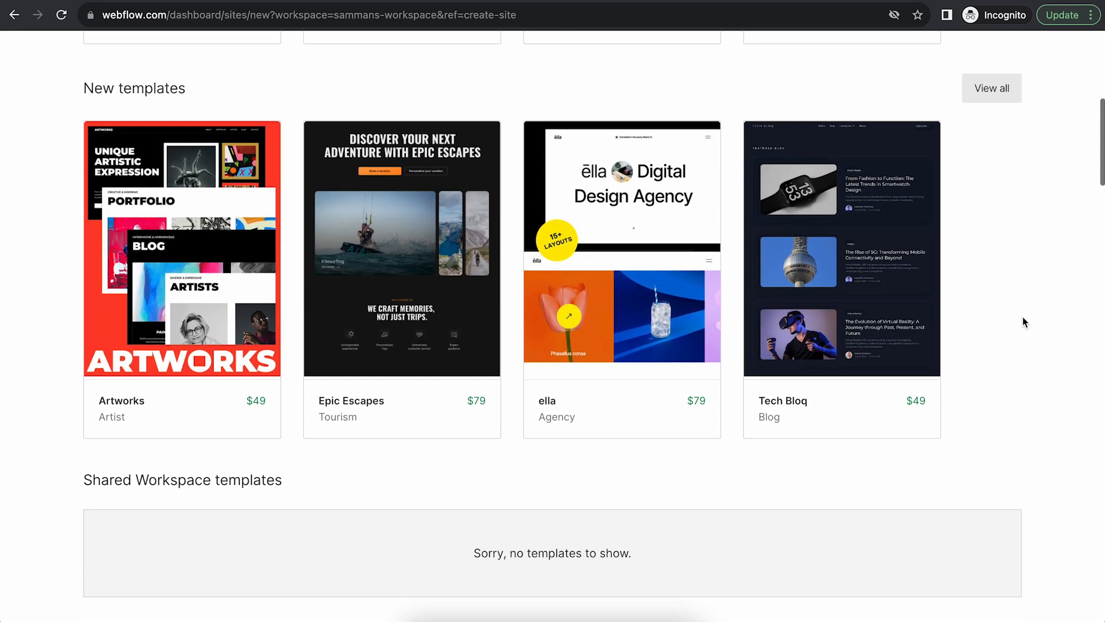
pyautogui.scroll(-8, 1035, 206)
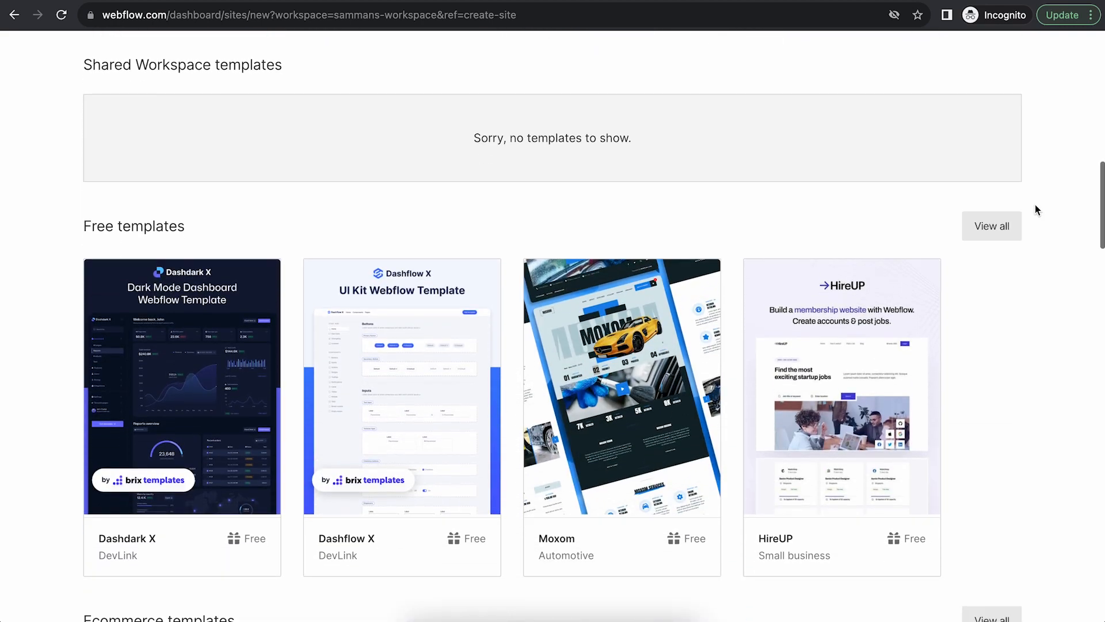
pyautogui.scroll(15, 1035, 205)
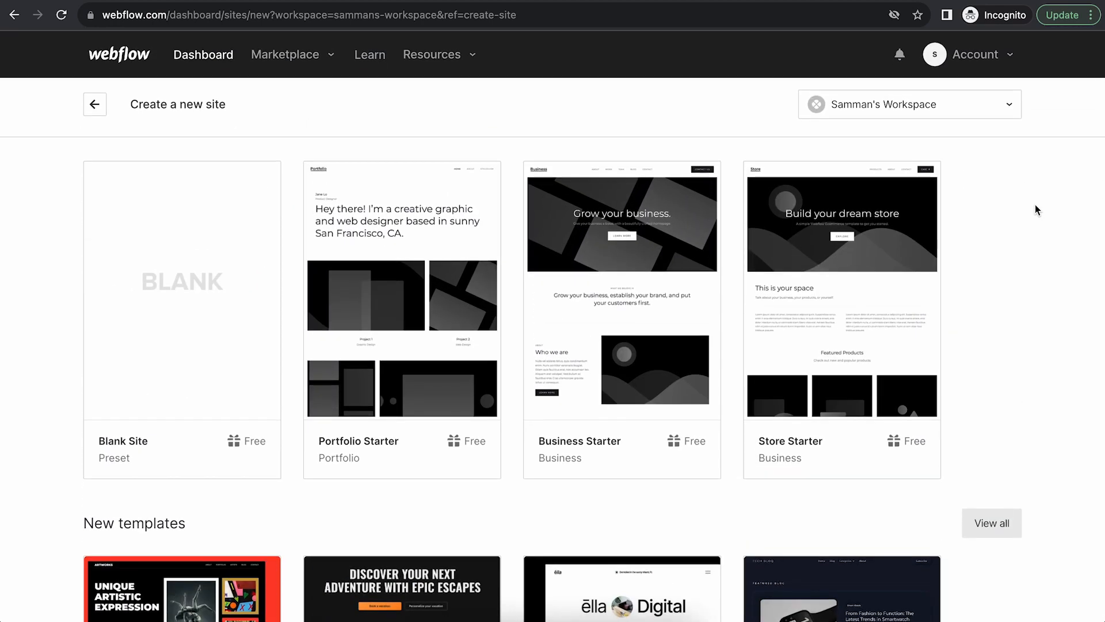
pyautogui.scroll(-7, 1035, 205)
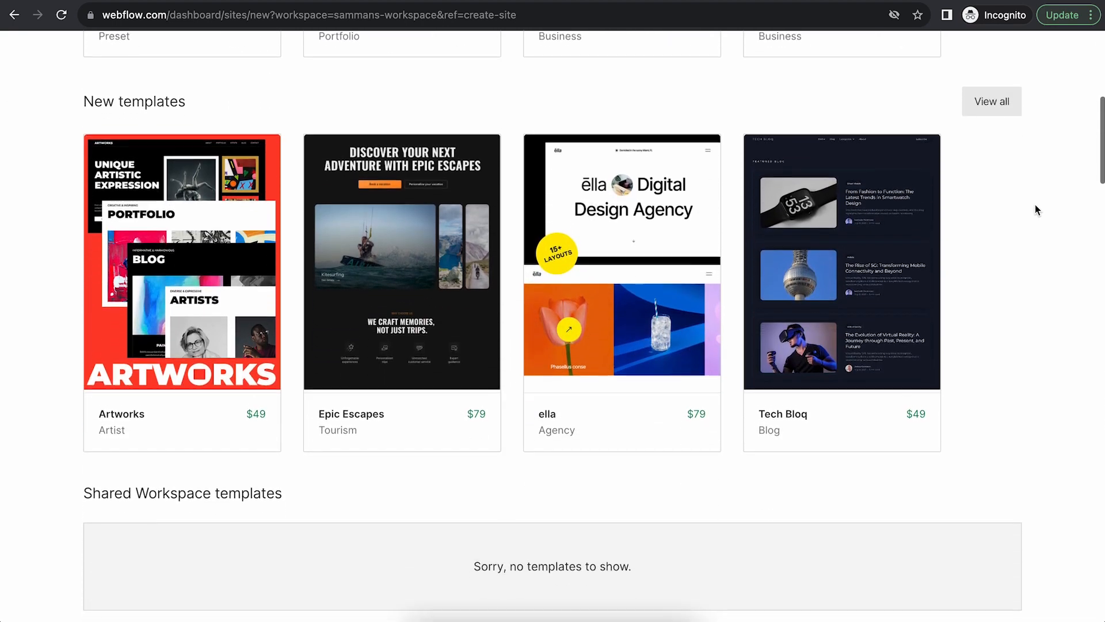
pyautogui.scroll(-8, 1035, 204)
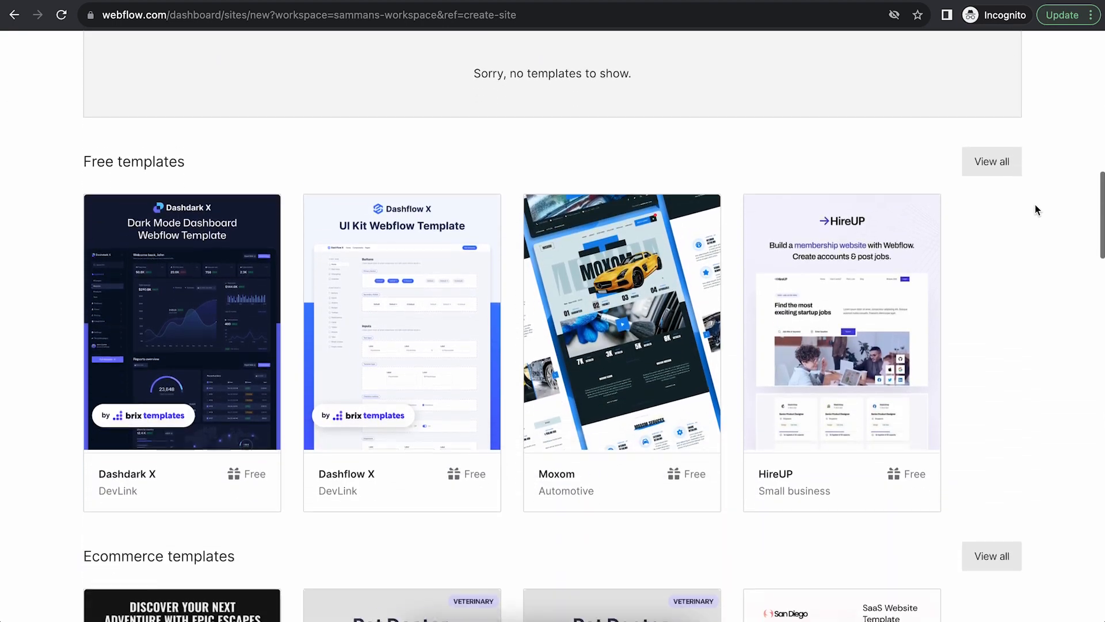
pyautogui.scroll(-14, 1035, 205)
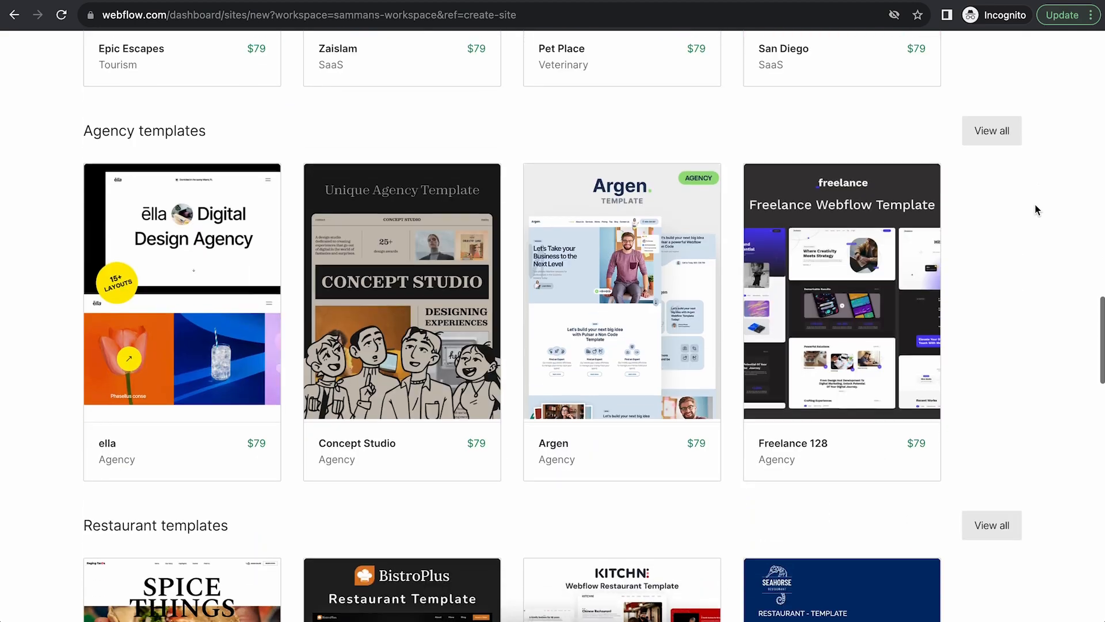
pyautogui.scroll(-10, 1035, 205)
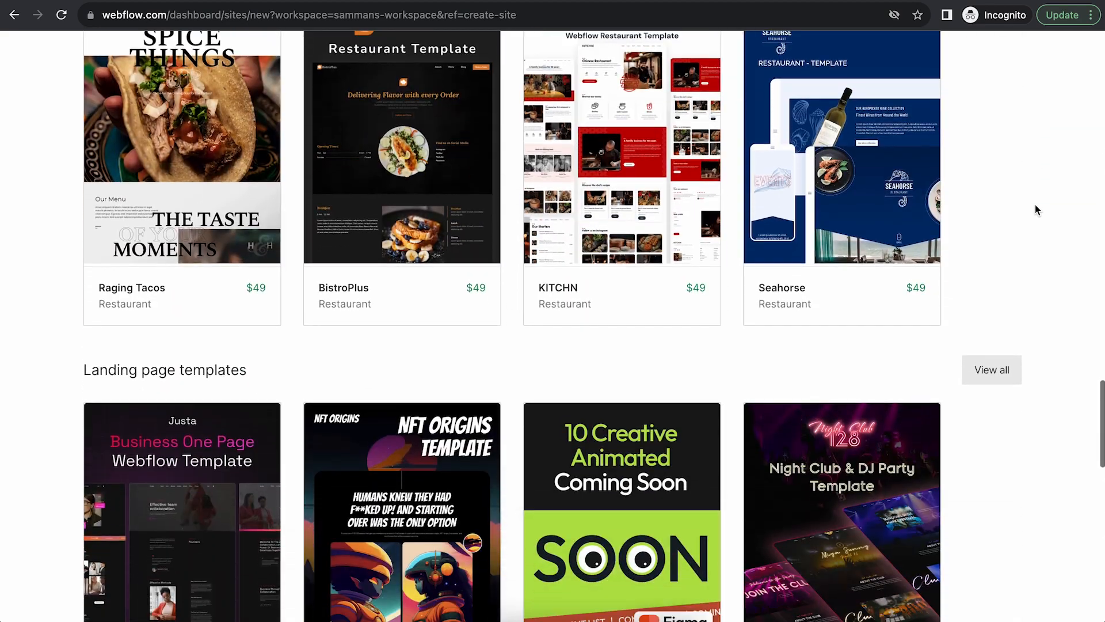
pyautogui.scroll(-4, 1035, 205)
pyautogui.scroll(-3, 1029, 211)
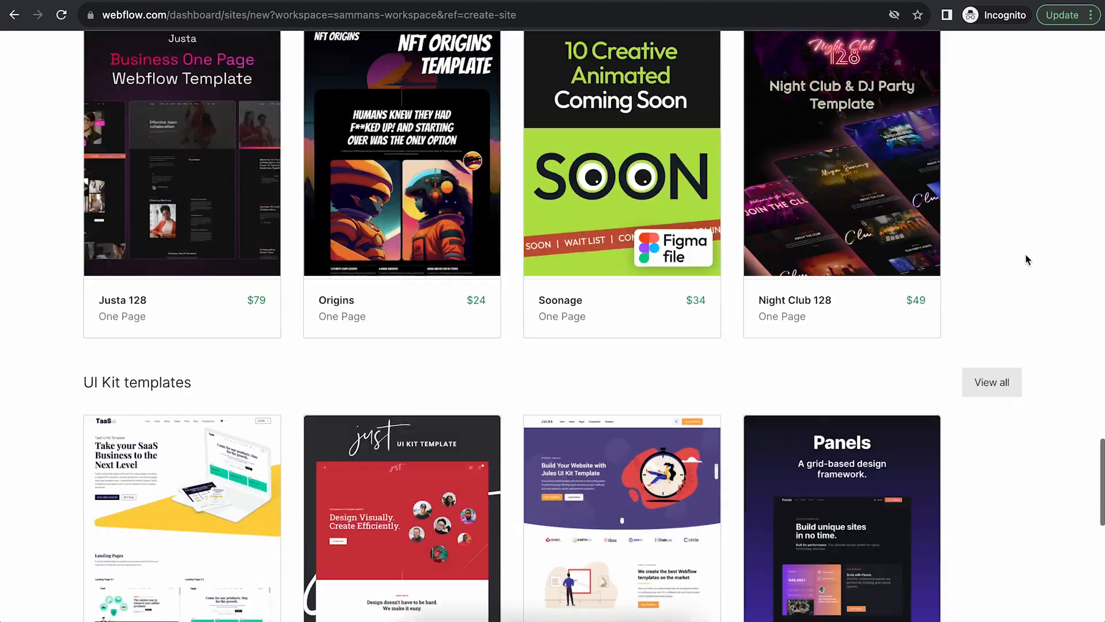
pyautogui.scroll(-5, 1028, 260)
pyautogui.scroll(1, 1028, 260)
pyautogui.scroll(20, 1027, 260)
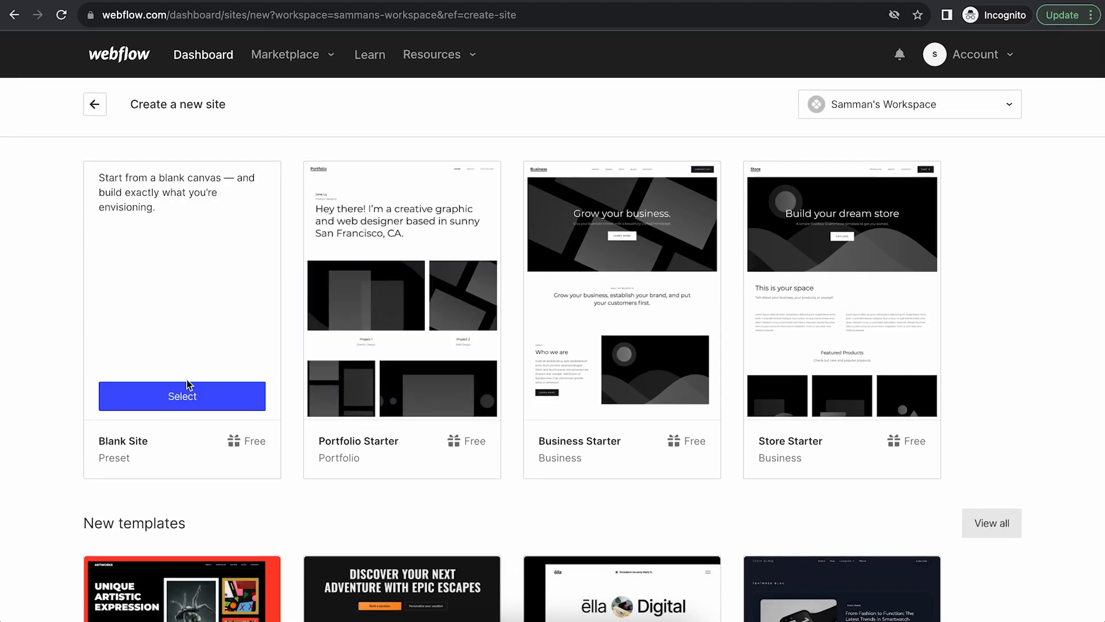
# Create the test-site-for-today site from the Blank Site preset and look through the elements available to add
pyautogui.click(182, 397)
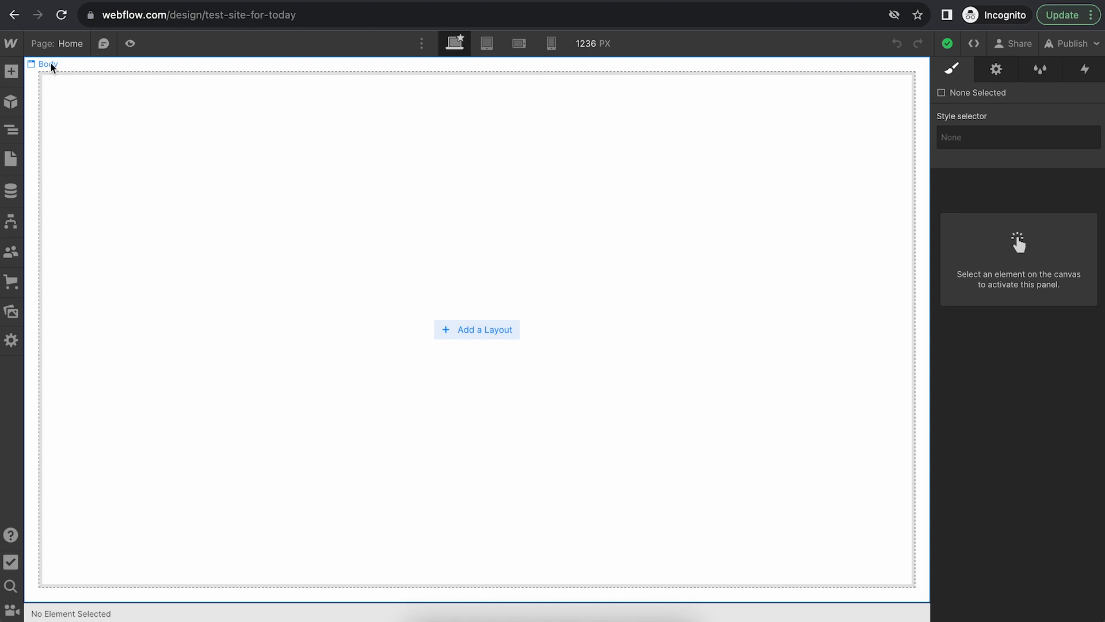
pyautogui.click(11, 72)
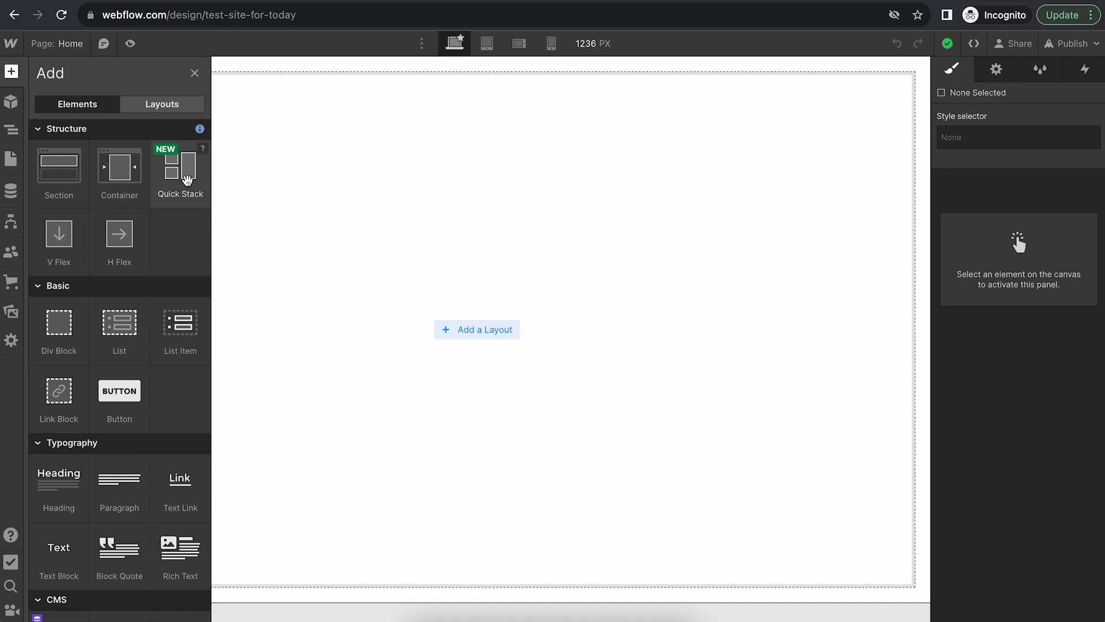
pyautogui.scroll(-15, 111, 321)
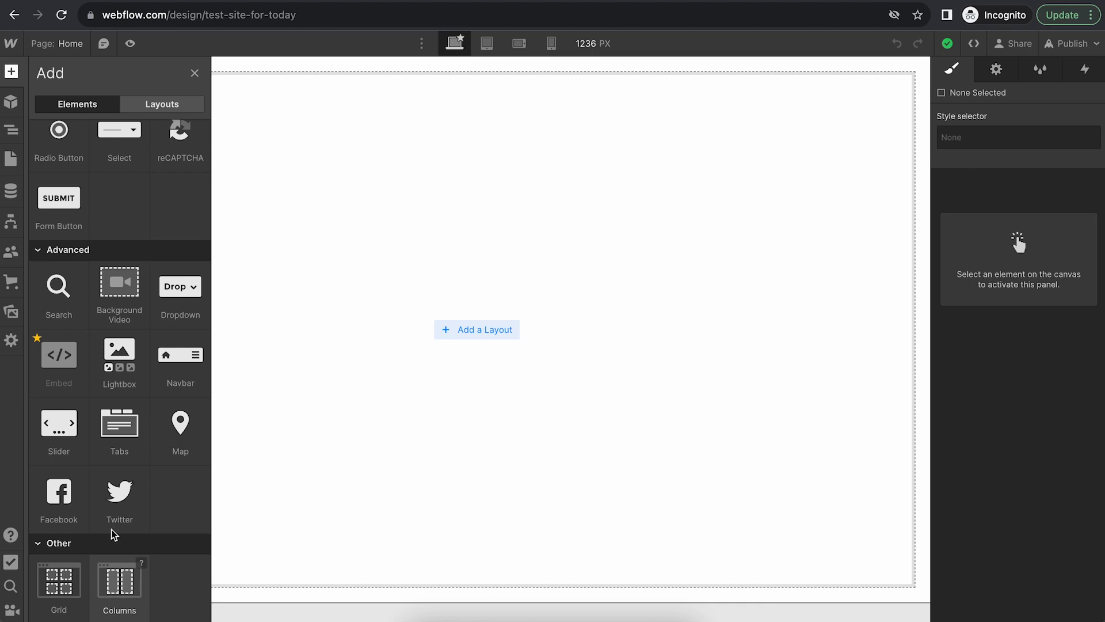
pyautogui.scroll(15, 153, 365)
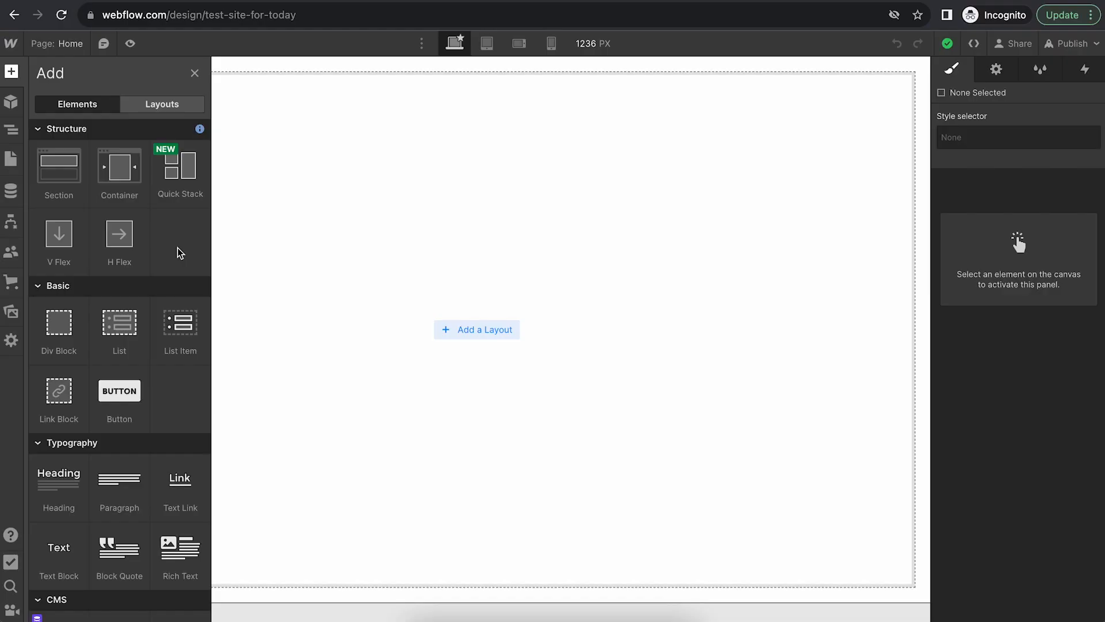
pyautogui.scroll(-15, 134, 274)
pyautogui.scroll(15, 87, 231)
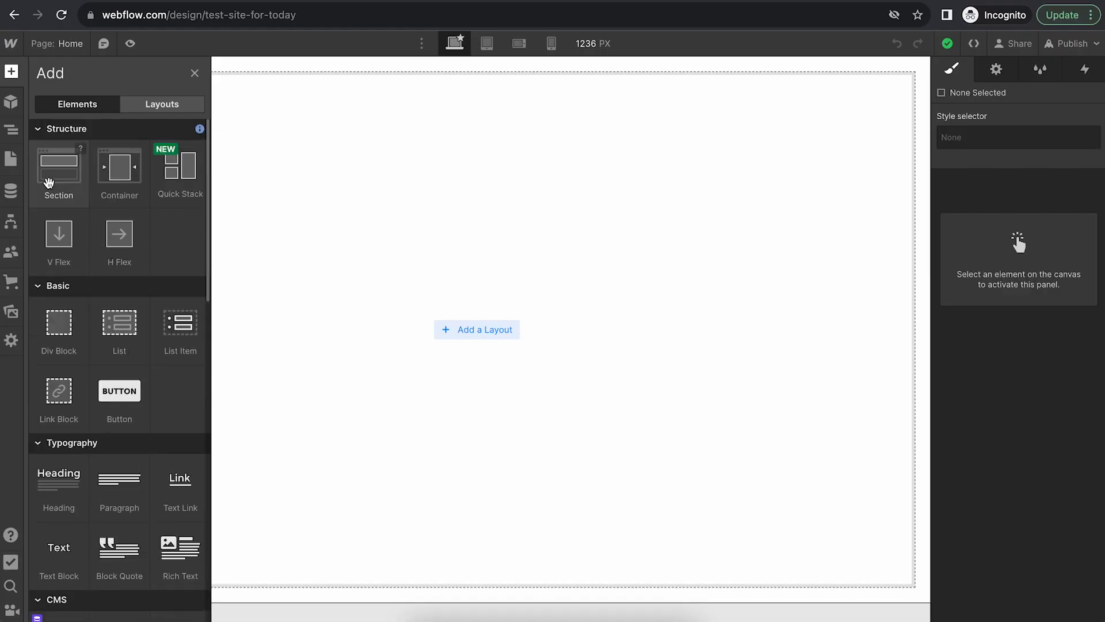
# Add a Section to the empty Home page and place a Container inside it
pyautogui.moveTo(48, 180); pyautogui.dragTo(287, 176)
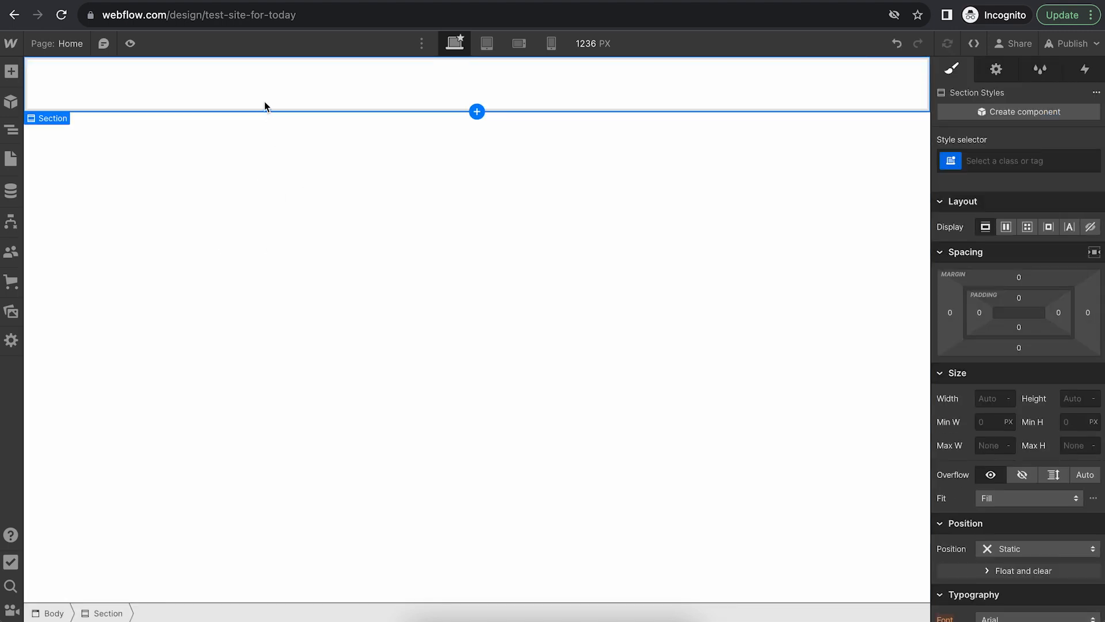
pyautogui.click(11, 72)
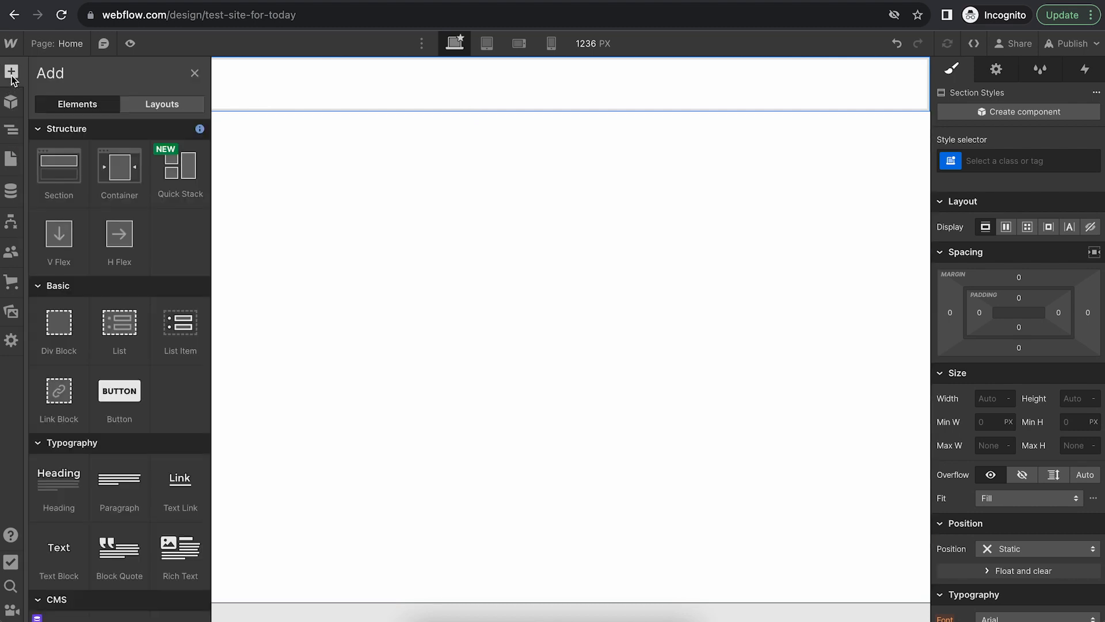
pyautogui.moveTo(119, 169); pyautogui.dragTo(240, 76)
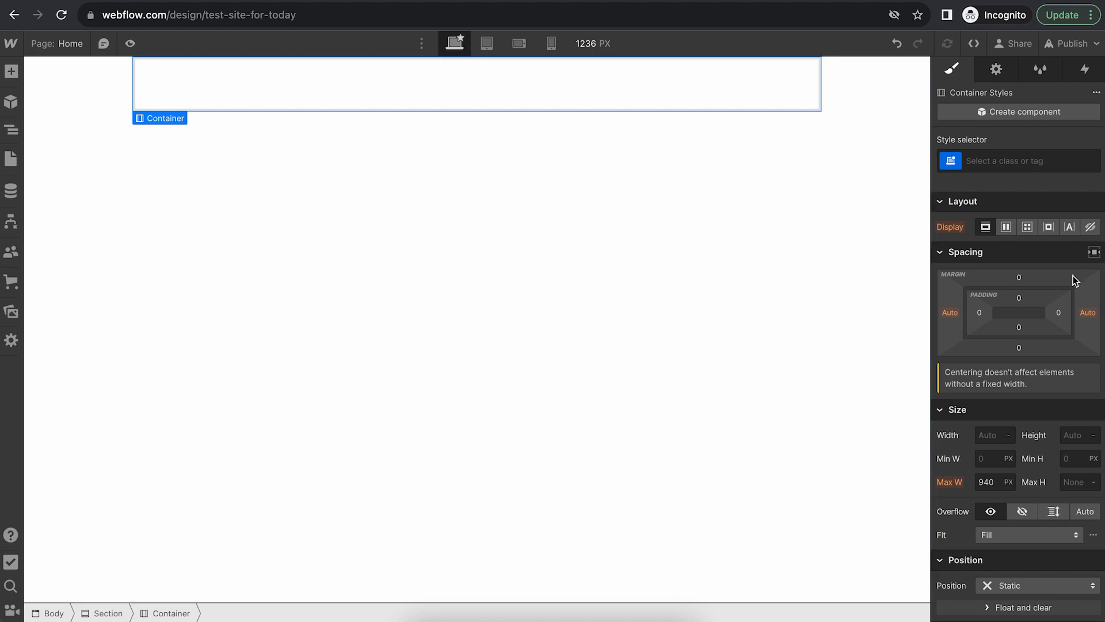
# Set the Container's width to 1300 px
pyautogui.scroll(-1, 1018, 422)
pyautogui.scroll(-2, 1018, 426)
pyautogui.click(987, 396)
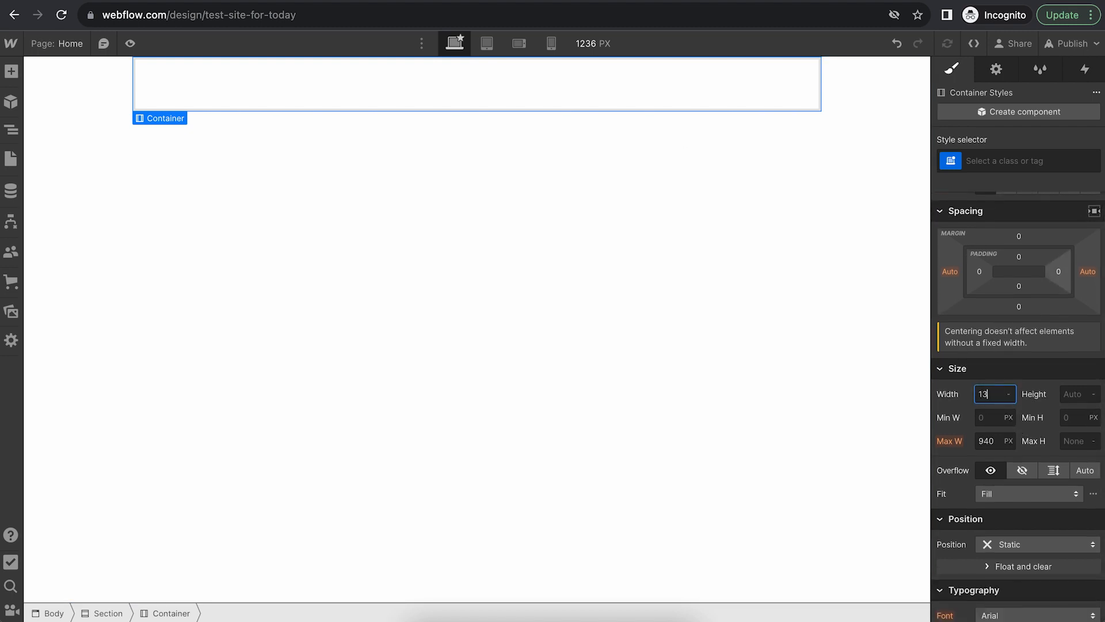
pyautogui.write('1300px')
pyautogui.press('Return')
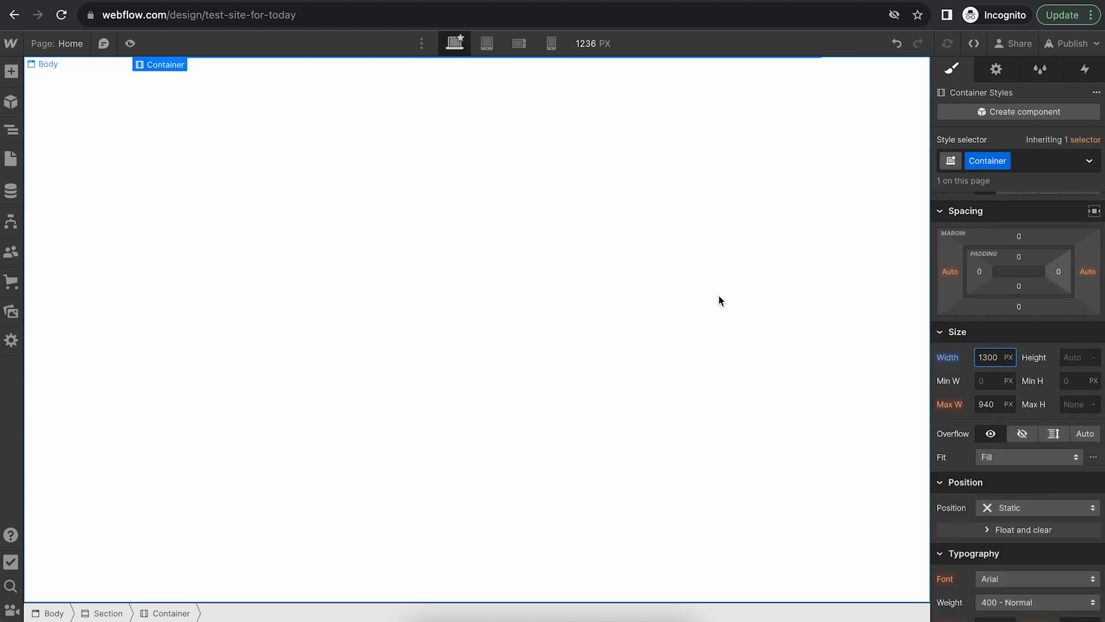
# Add an H1 Heading inside the Container and place a Paragraph below it
pyautogui.click(11, 71)
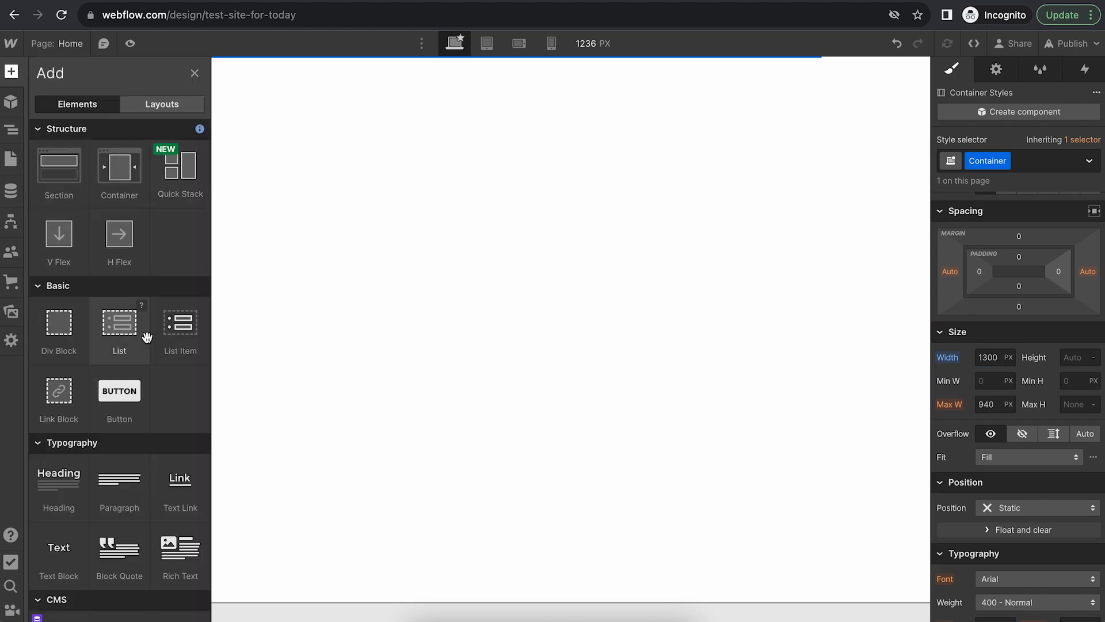
pyautogui.scroll(-3, 143, 338)
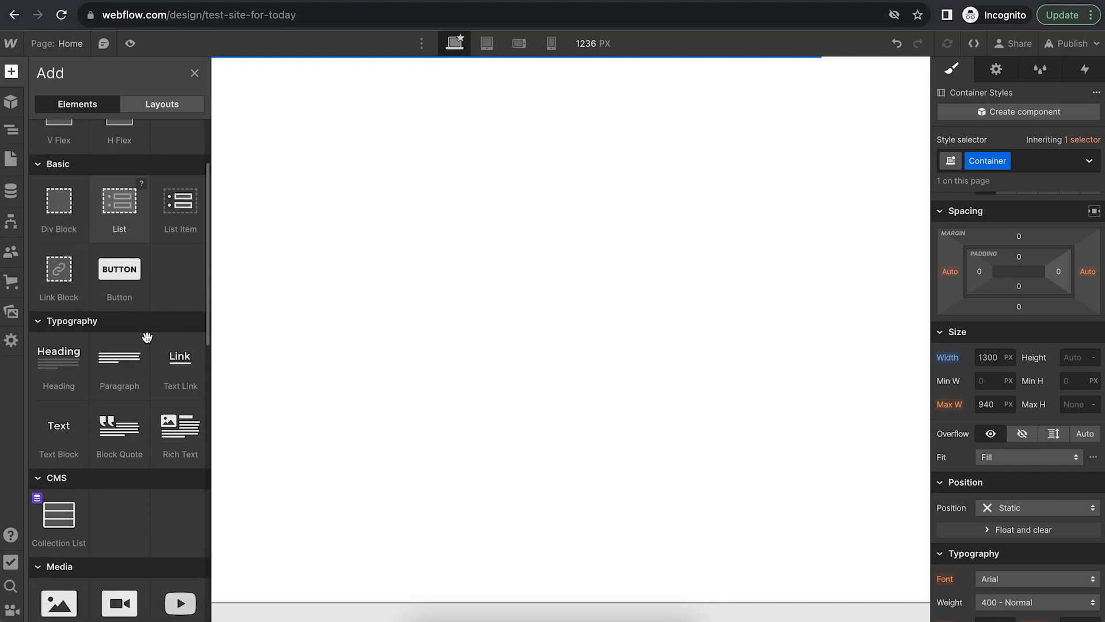
pyautogui.click(59, 339)
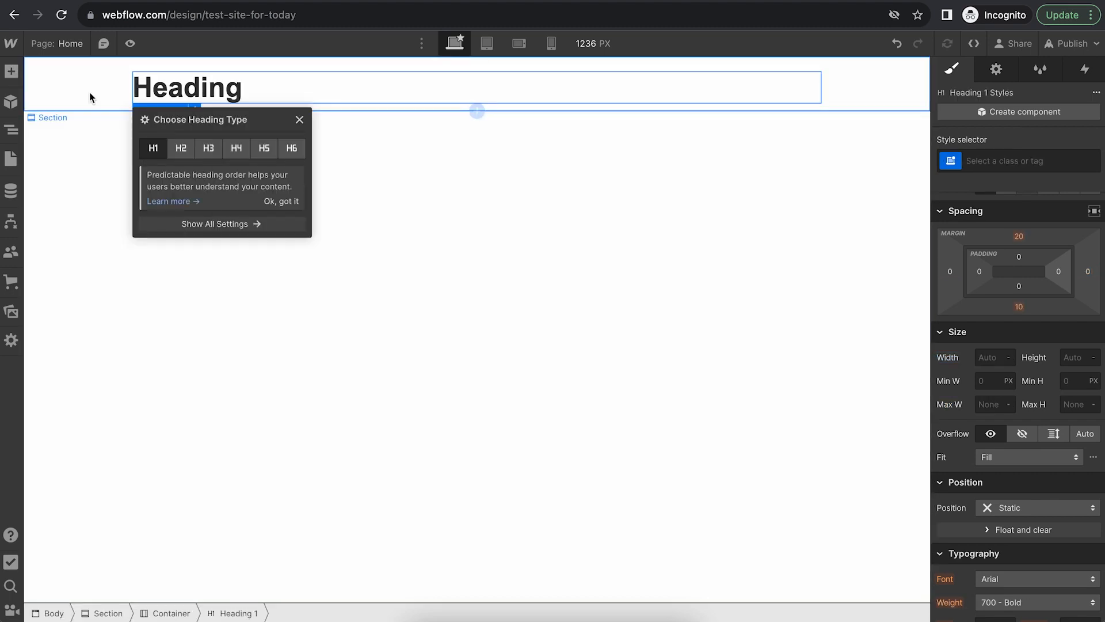
pyautogui.click(11, 130)
pyautogui.click(47, 135)
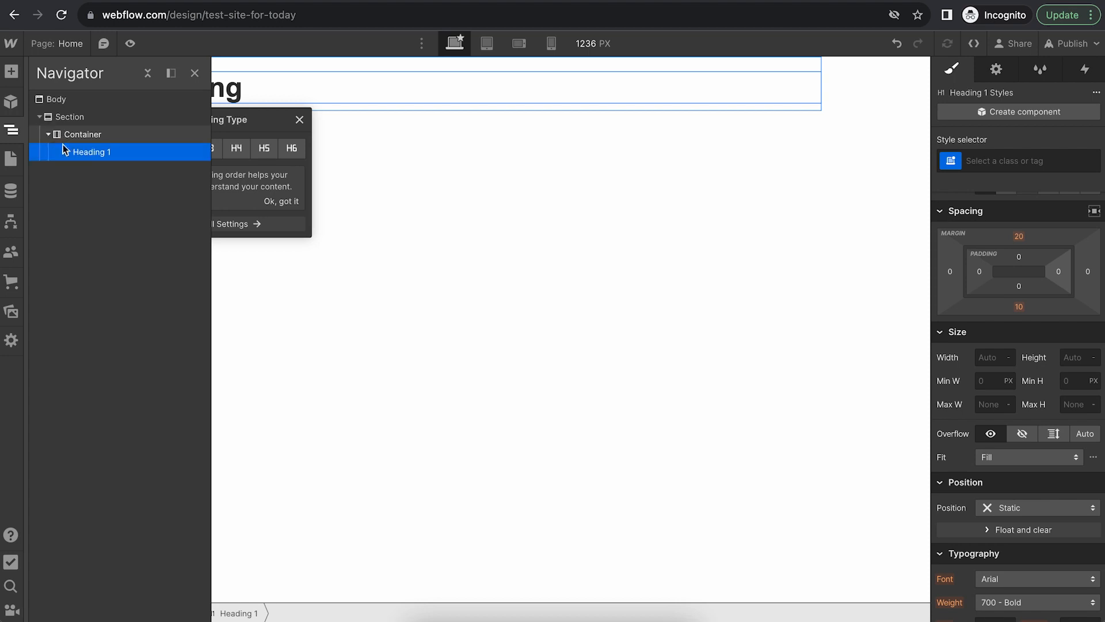
pyautogui.click(10, 70)
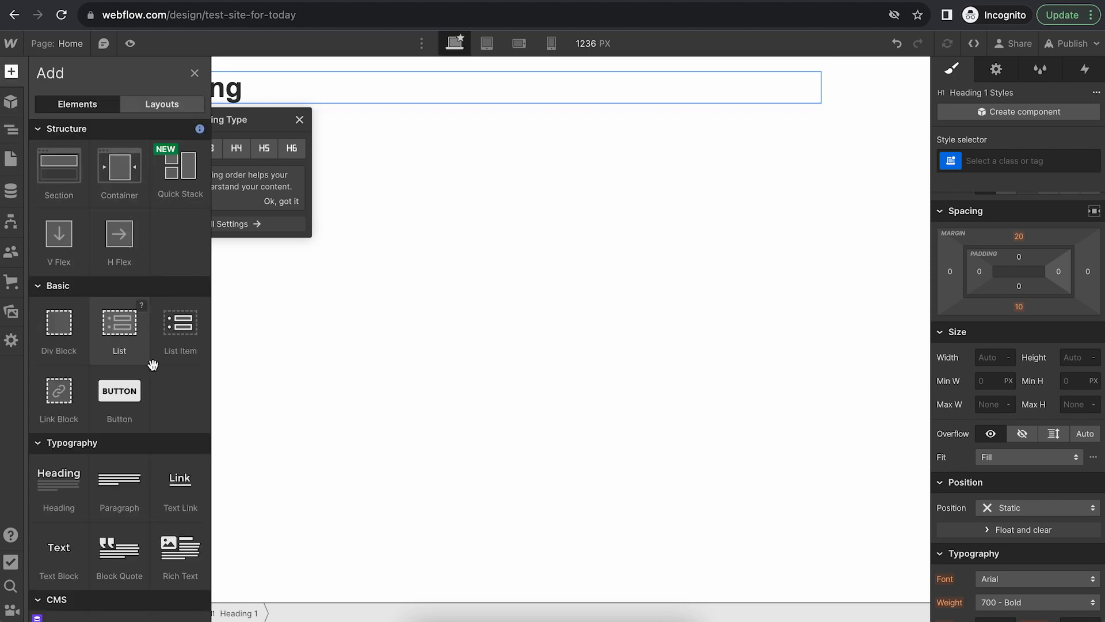
pyautogui.click(116, 483)
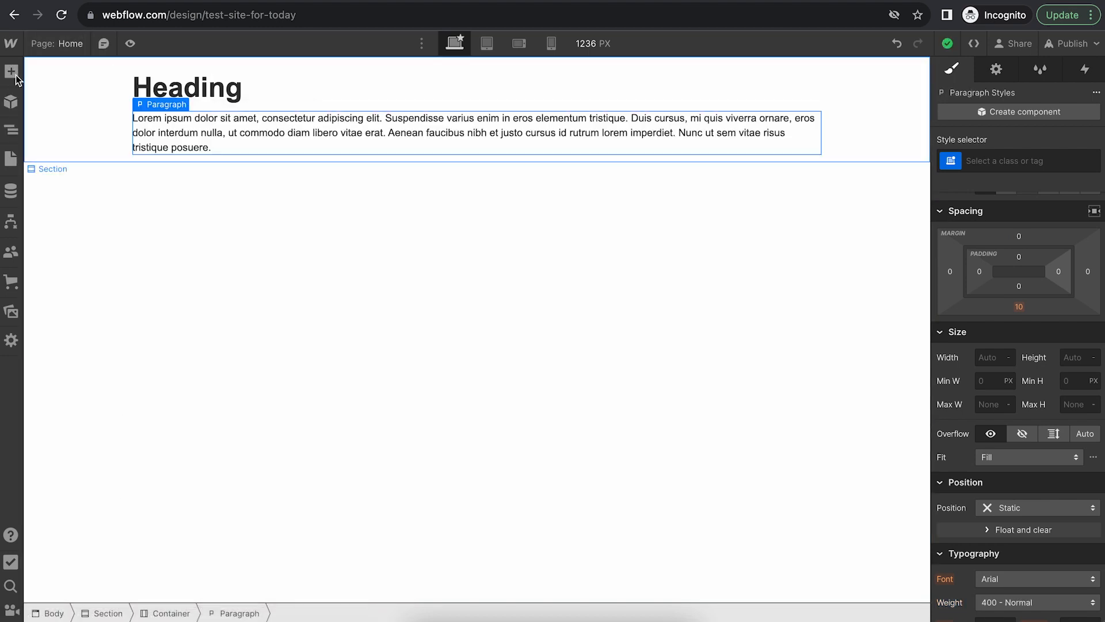
# Review how the Section, Container, Heading and Paragraph are nested in the page structure, then collapse the Section
pyautogui.click(11, 103)
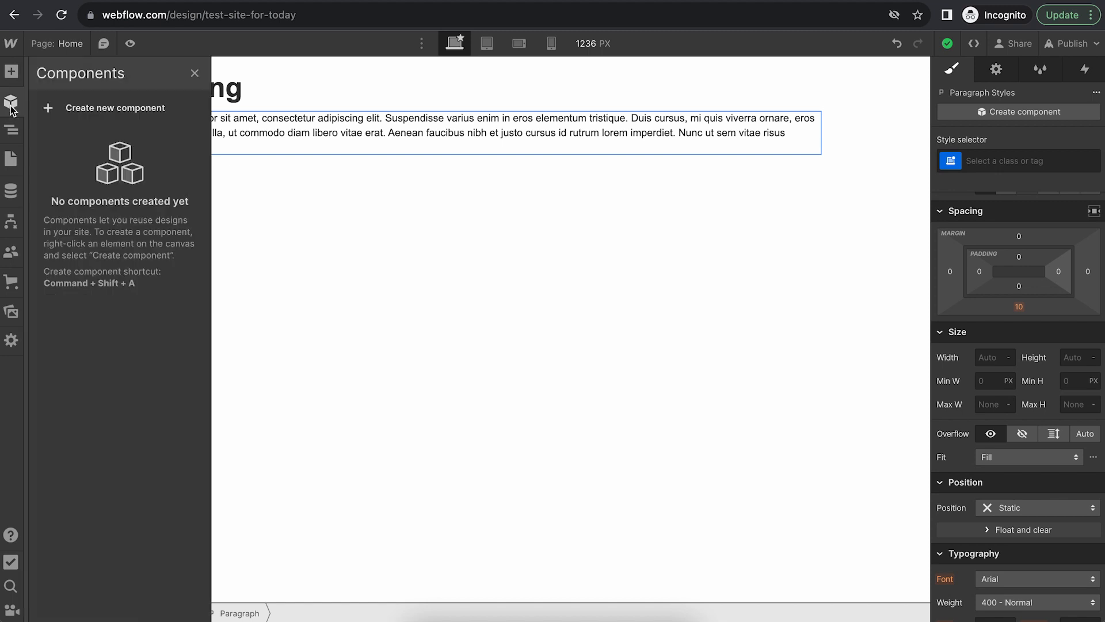
pyautogui.click(11, 131)
pyautogui.click(66, 116)
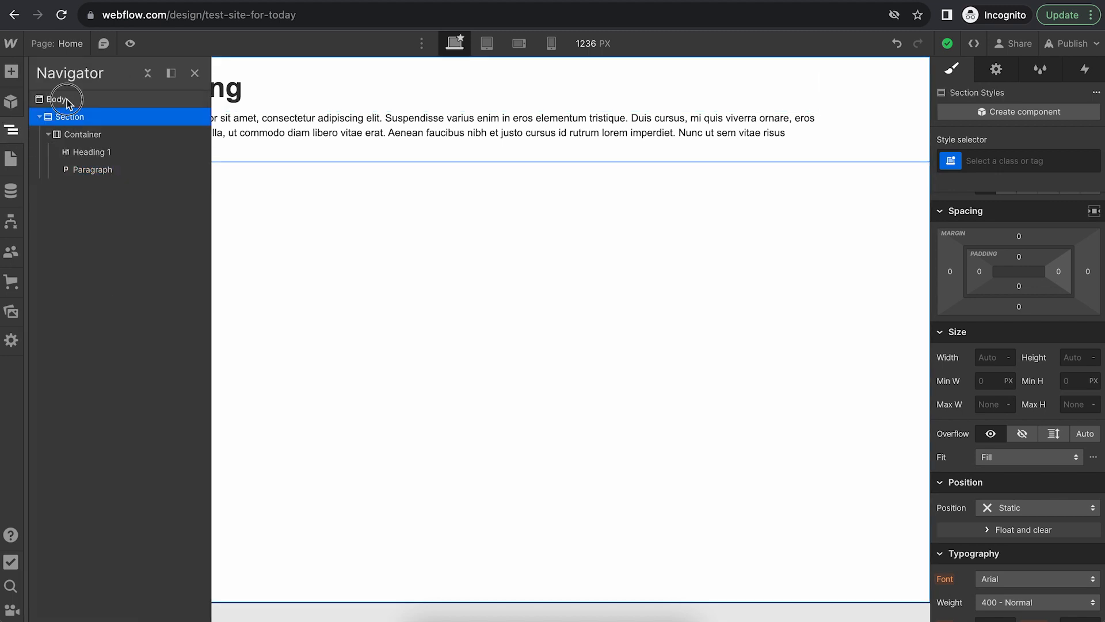
pyautogui.click(66, 101)
pyautogui.click(72, 118)
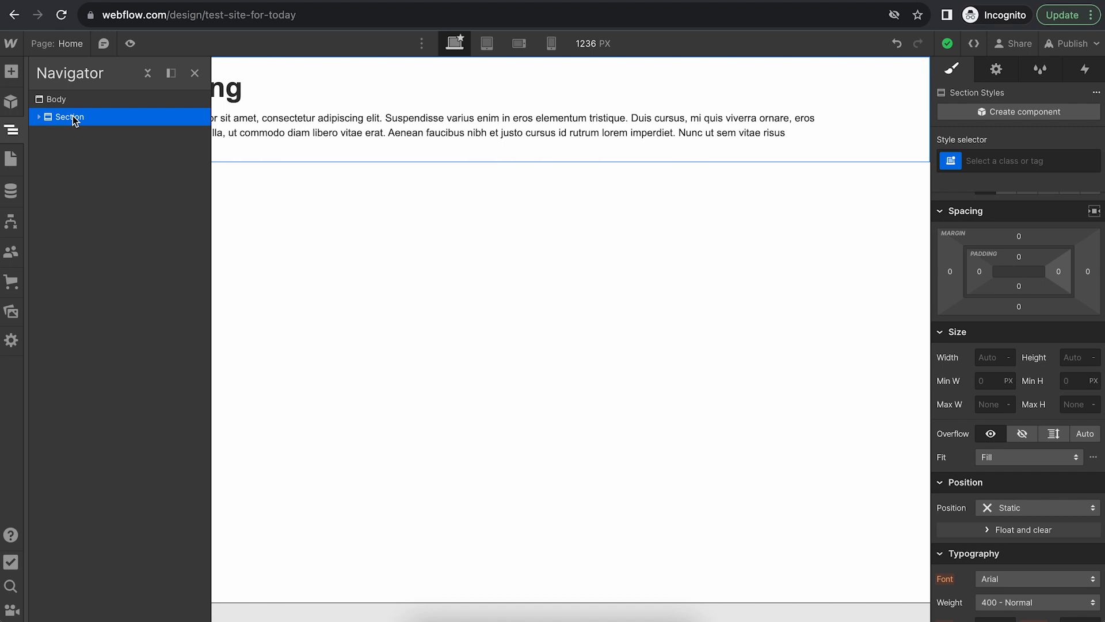
pyautogui.click(38, 118)
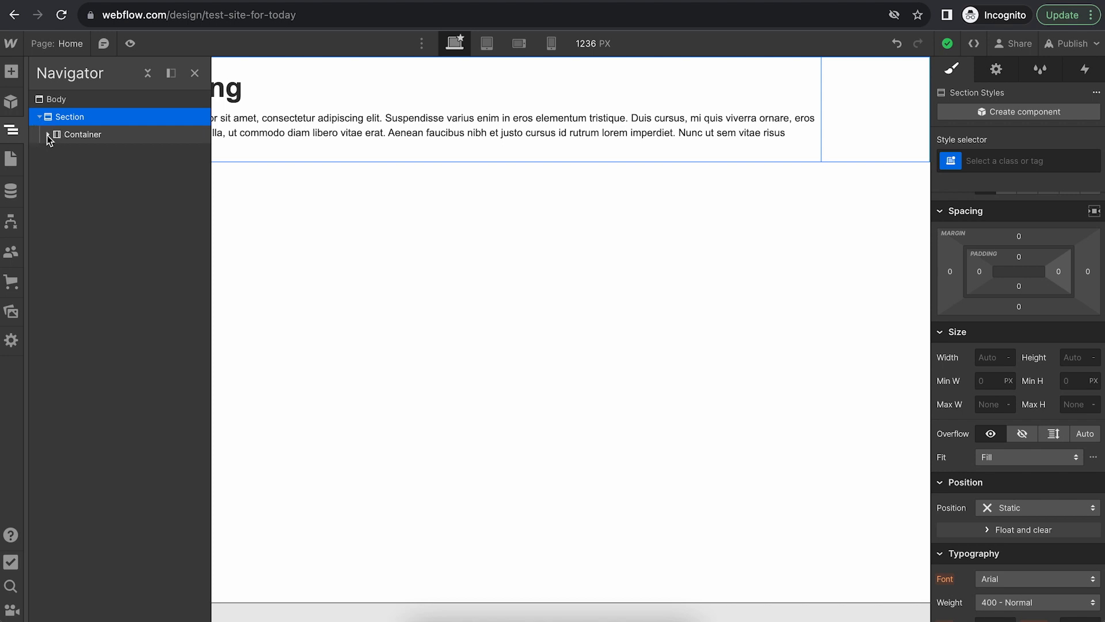
pyautogui.click(39, 118)
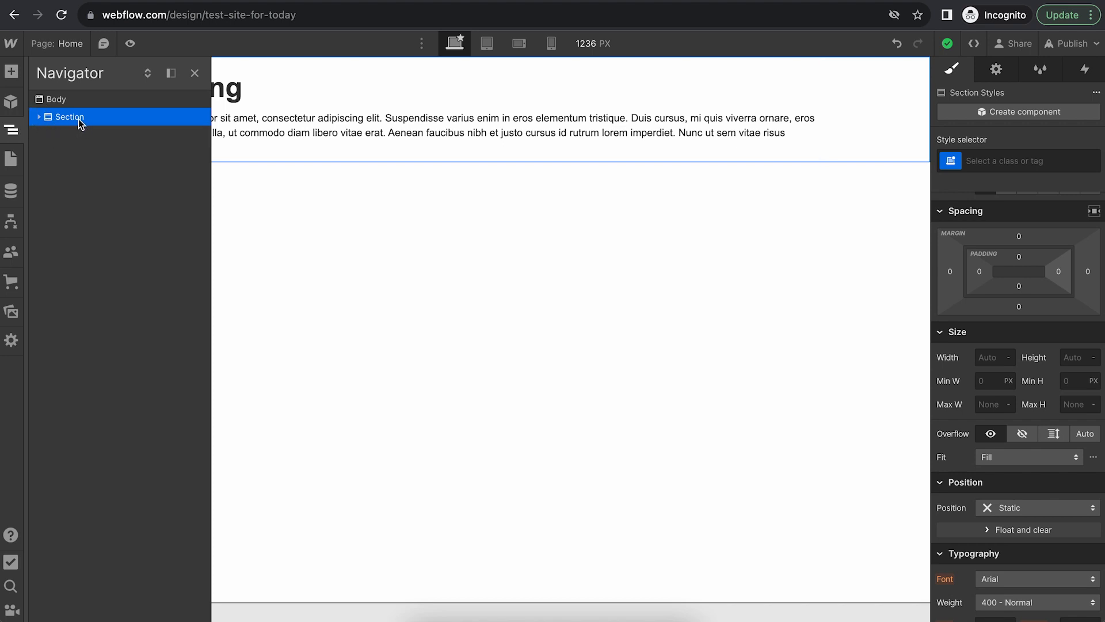
# Add a second Section below the first one and place a Container inside it
pyautogui.click(12, 73)
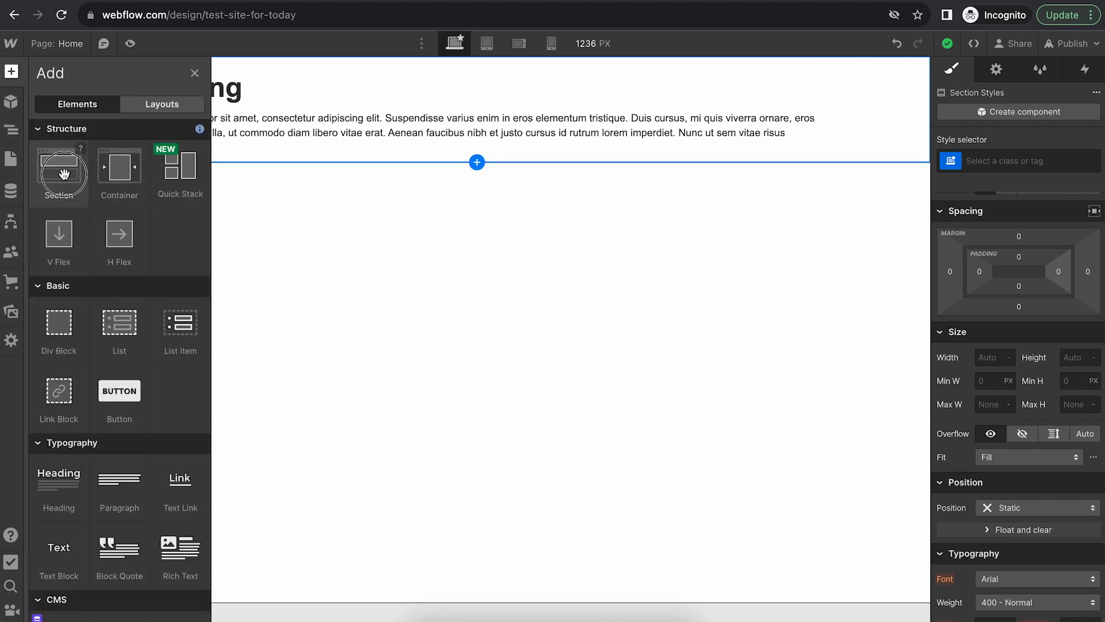
pyautogui.moveTo(64, 174); pyautogui.dragTo(318, 198)
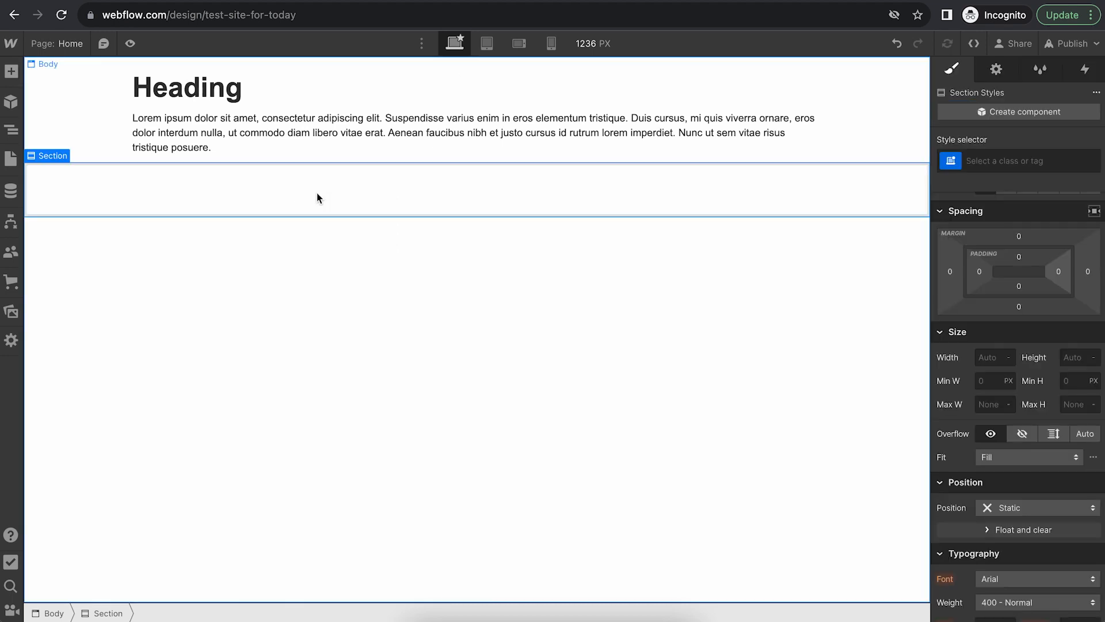
pyautogui.click(12, 73)
pyautogui.moveTo(117, 168); pyautogui.dragTo(256, 192)
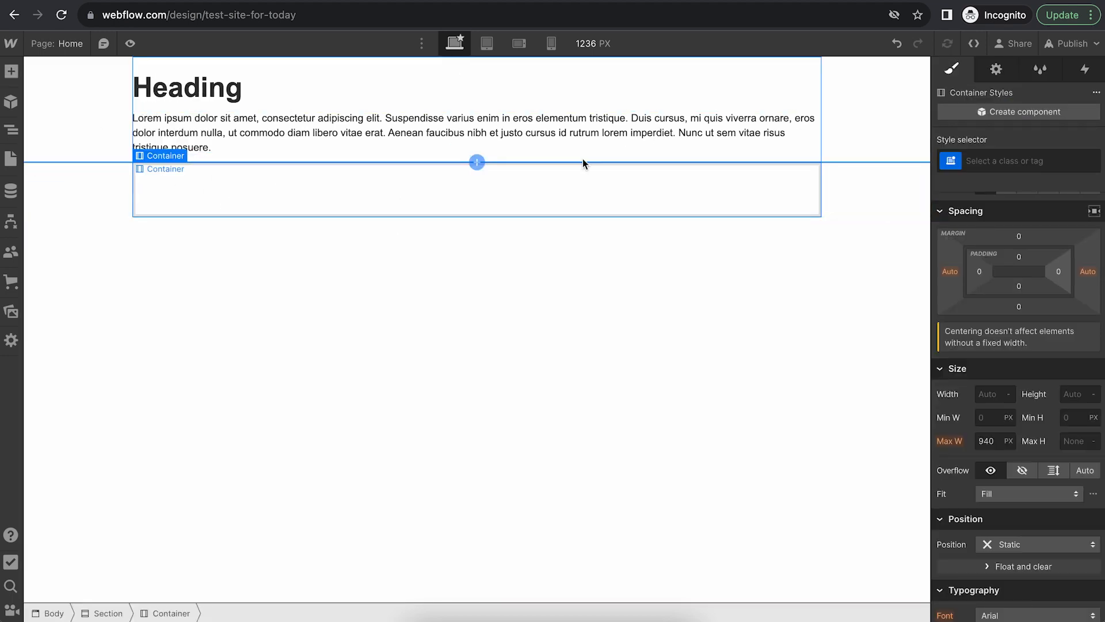
# Add a Columns element to the second Section's Container and set it to three equal columns
pyautogui.click(11, 71)
pyautogui.scroll(-10, 115, 402)
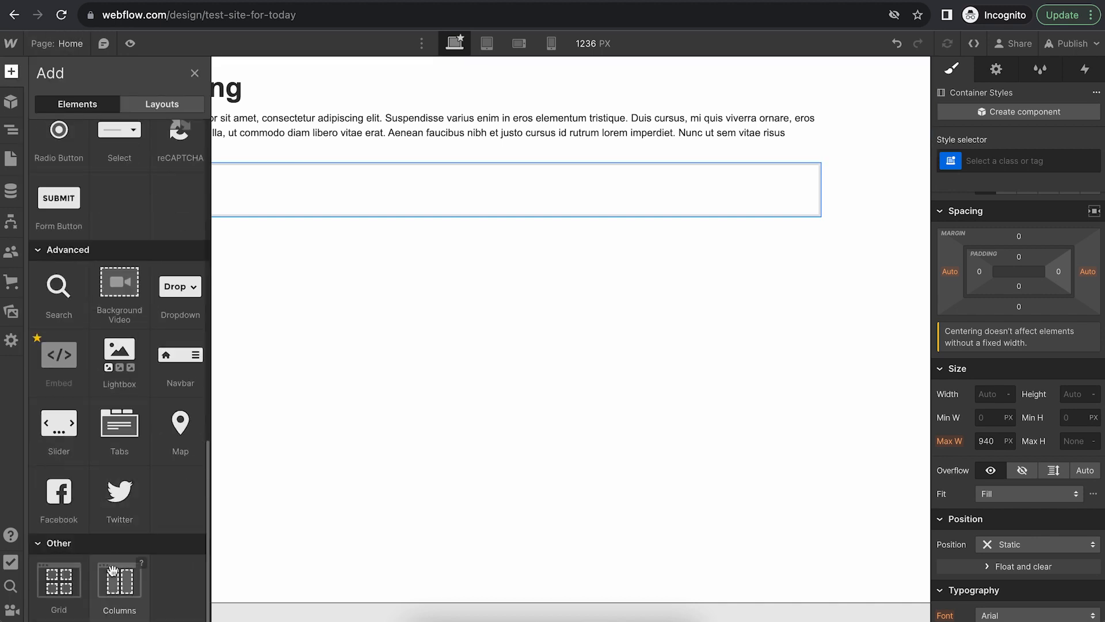
pyautogui.moveTo(113, 571); pyautogui.dragTo(335, 182)
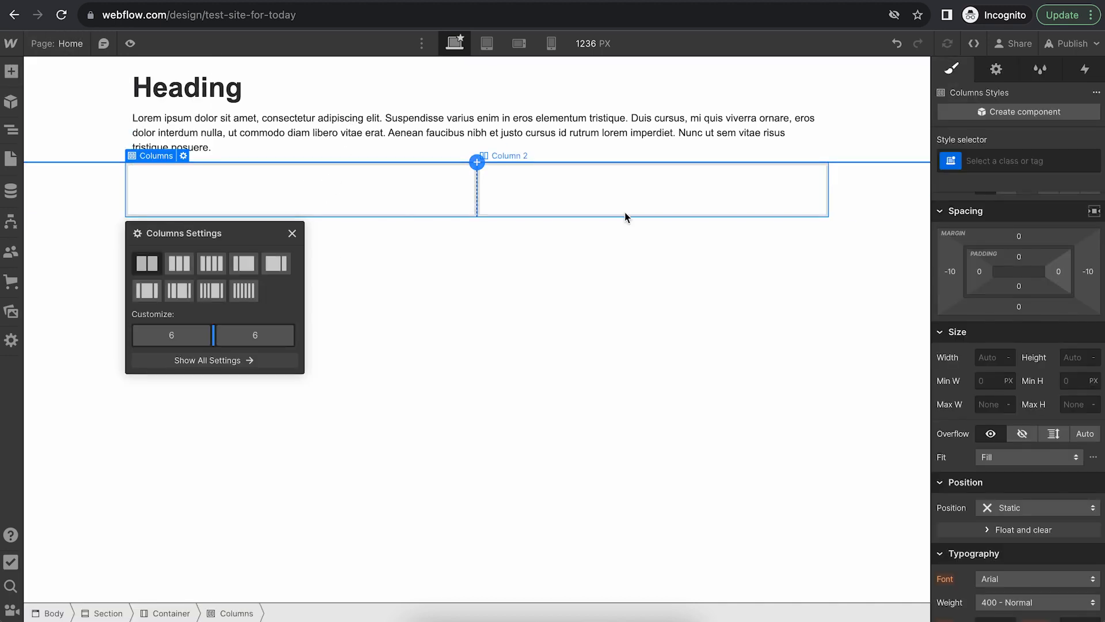
pyautogui.click(187, 262)
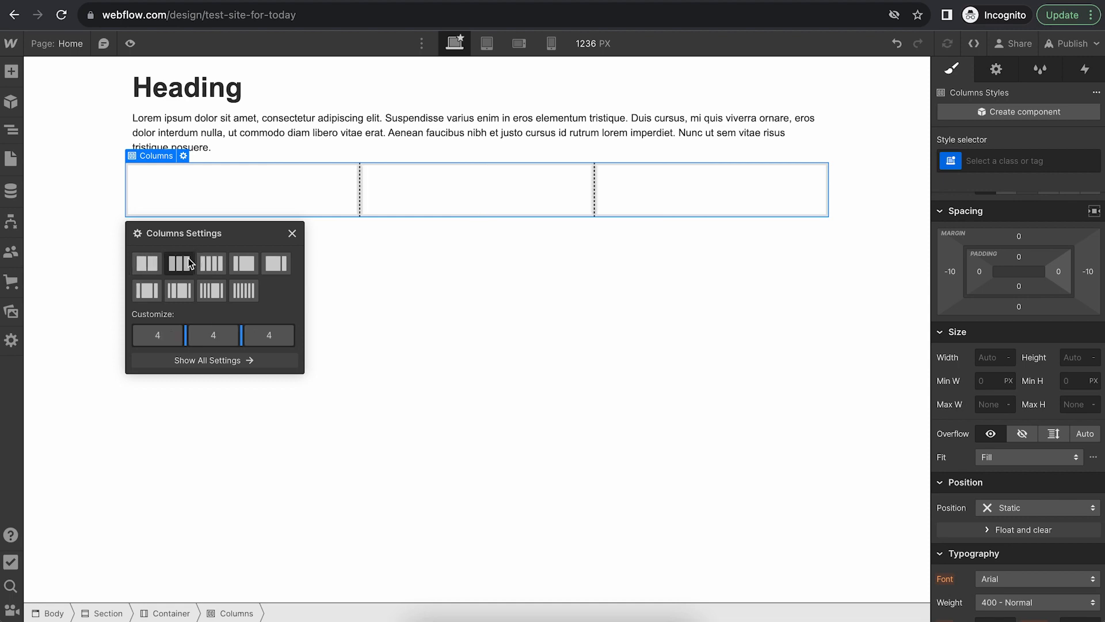
# Place an Image element in the first of the three columns
pyautogui.click(11, 72)
pyautogui.scroll(-8, 103, 230)
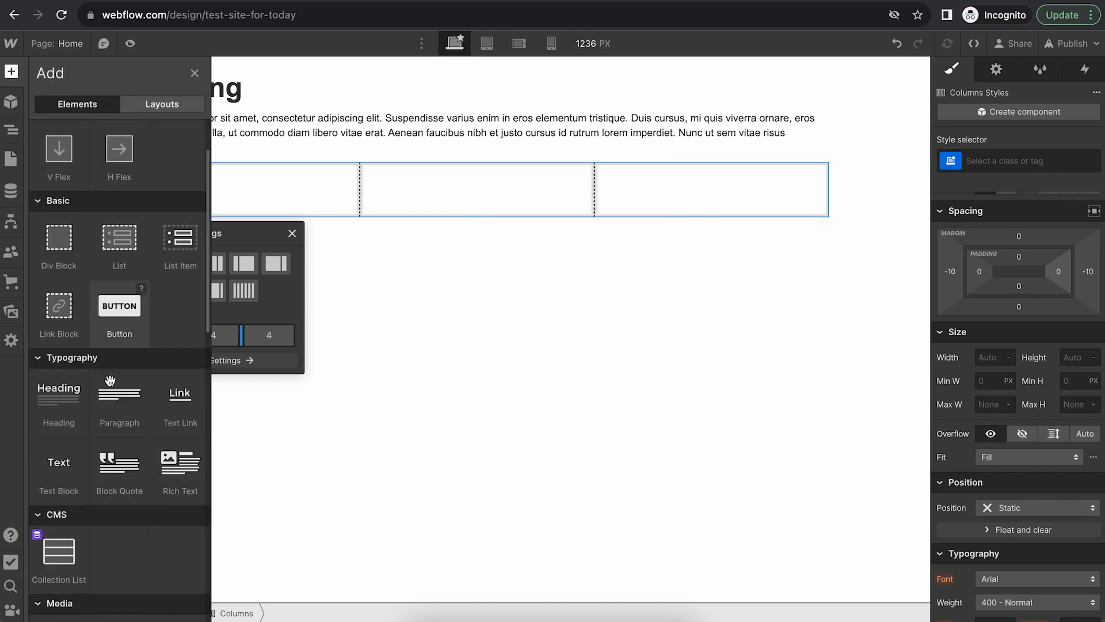
pyautogui.scroll(1, 55, 346)
pyautogui.moveTo(58, 344); pyautogui.dragTo(236, 204)
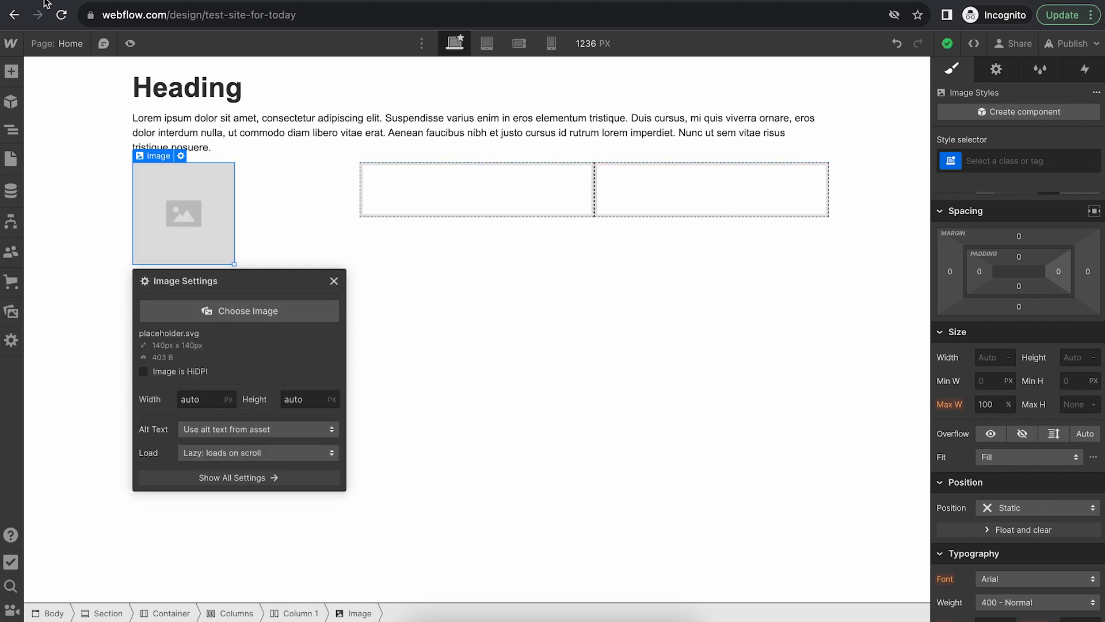
# Add an H1 Heading under the image in the first column and a Paragraph beneath it
pyautogui.click(12, 71)
pyautogui.moveTo(64, 472); pyautogui.dragTo(198, 253)
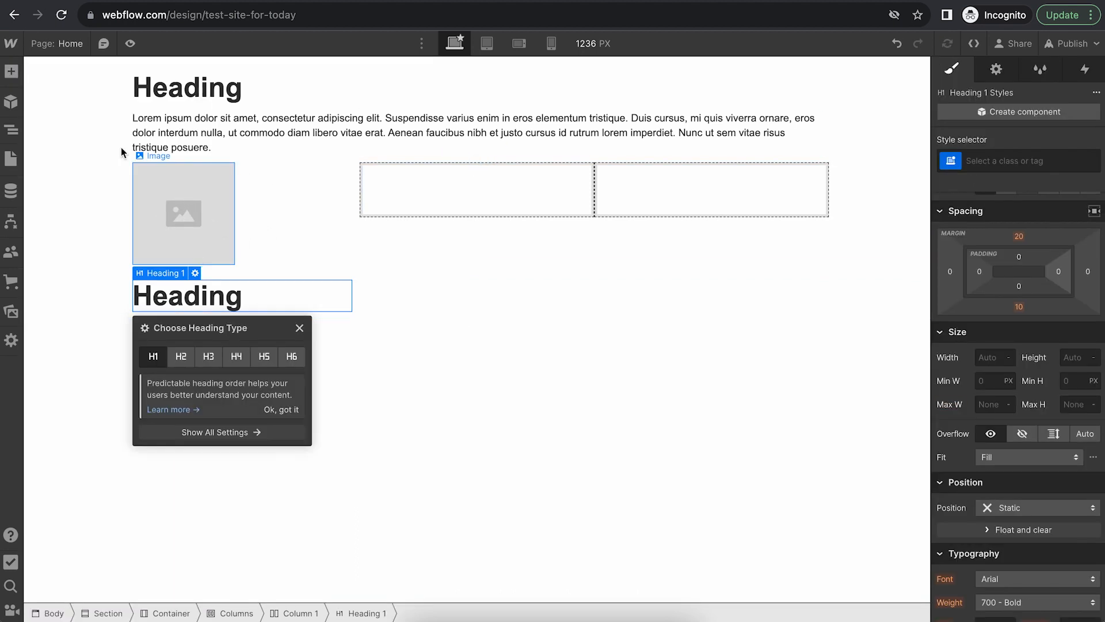
pyautogui.click(20, 76)
pyautogui.scroll(-1, 120, 438)
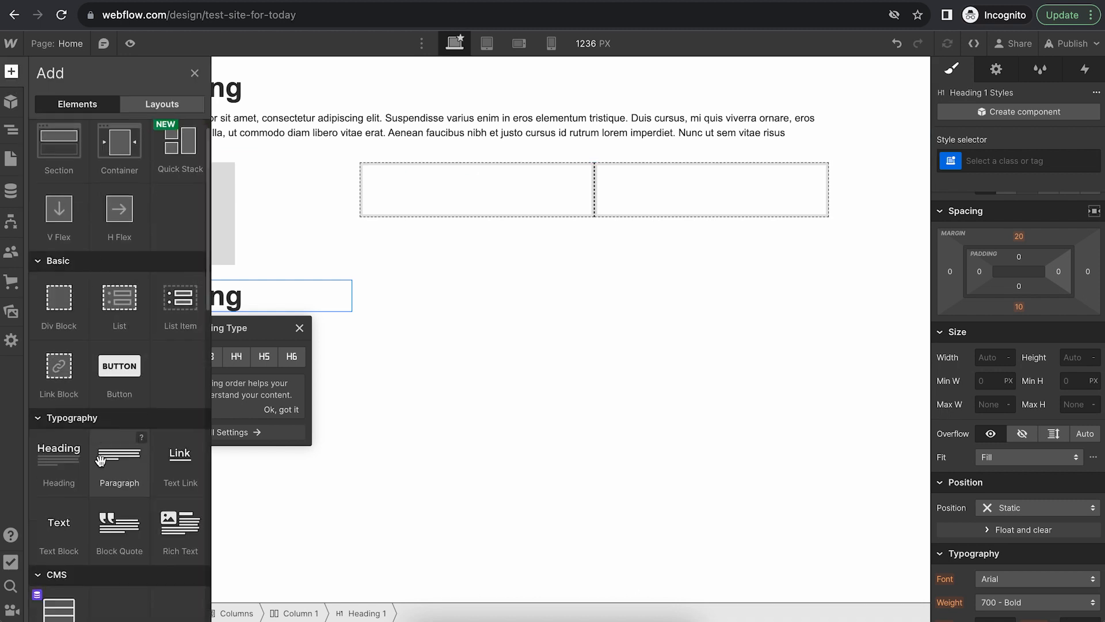
pyautogui.moveTo(121, 451); pyautogui.dragTo(181, 314)
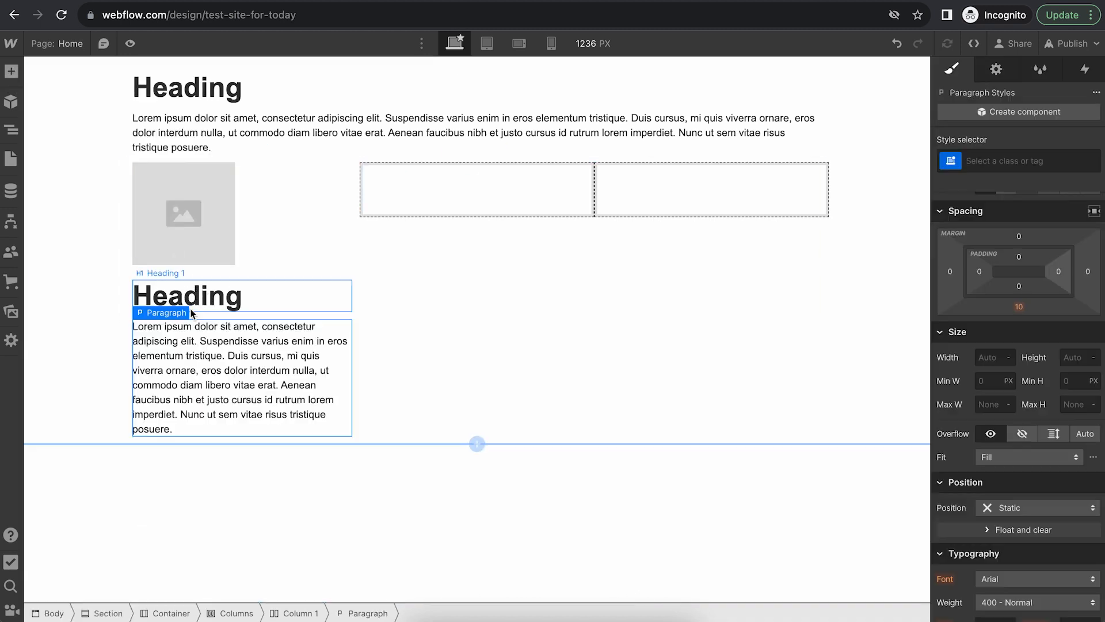
pyautogui.click(472, 329)
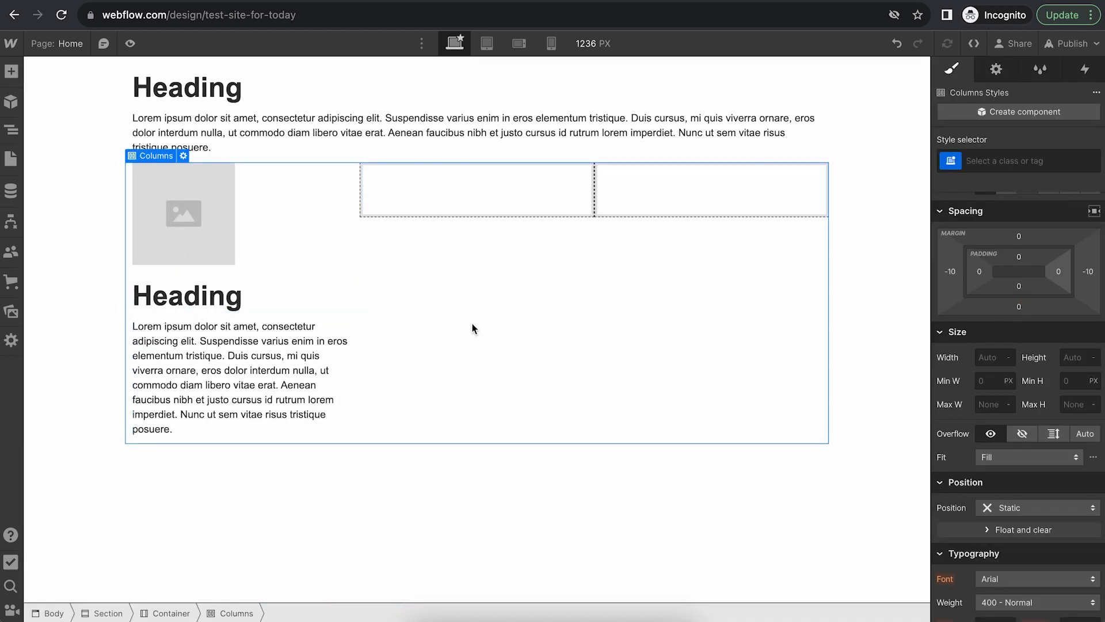
# Replace the first column's placeholder image by uploading the 239 KB nepali-farmer-family .jpeg file from the Personal folder
pyautogui.click(226, 226)
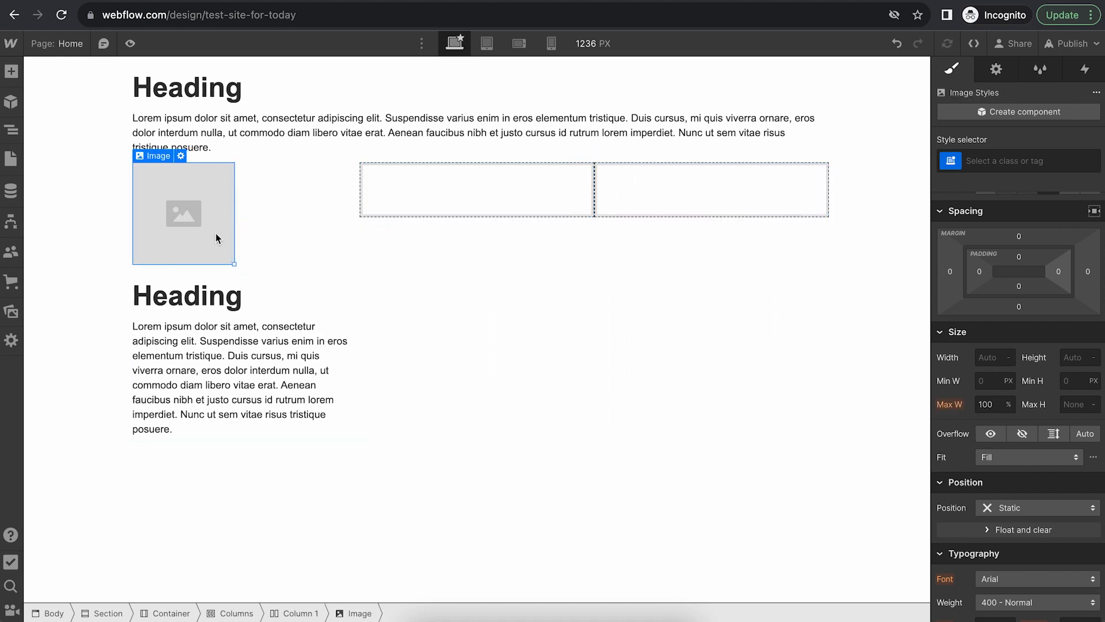
pyautogui.click(180, 156)
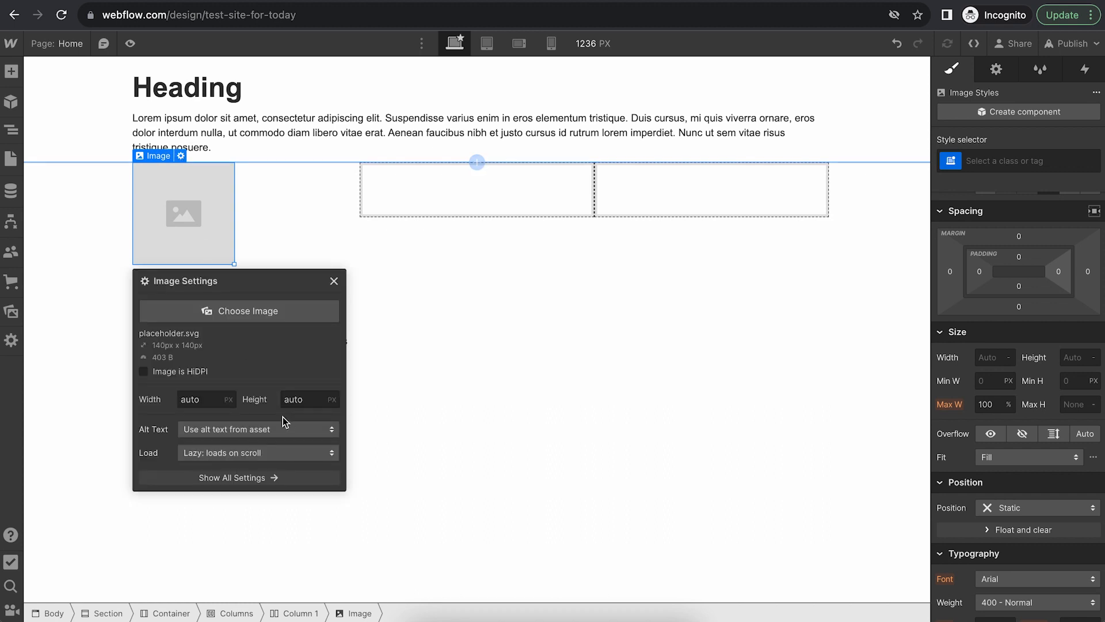
pyautogui.click(245, 315)
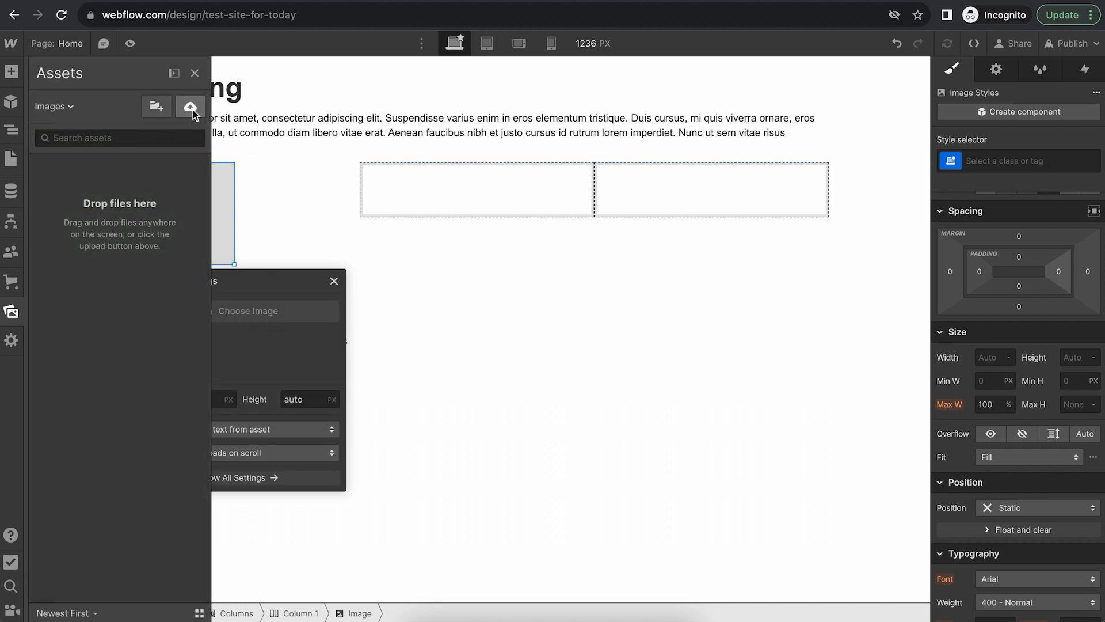
pyautogui.click(190, 108)
pyautogui.scroll(-2, 468, 244)
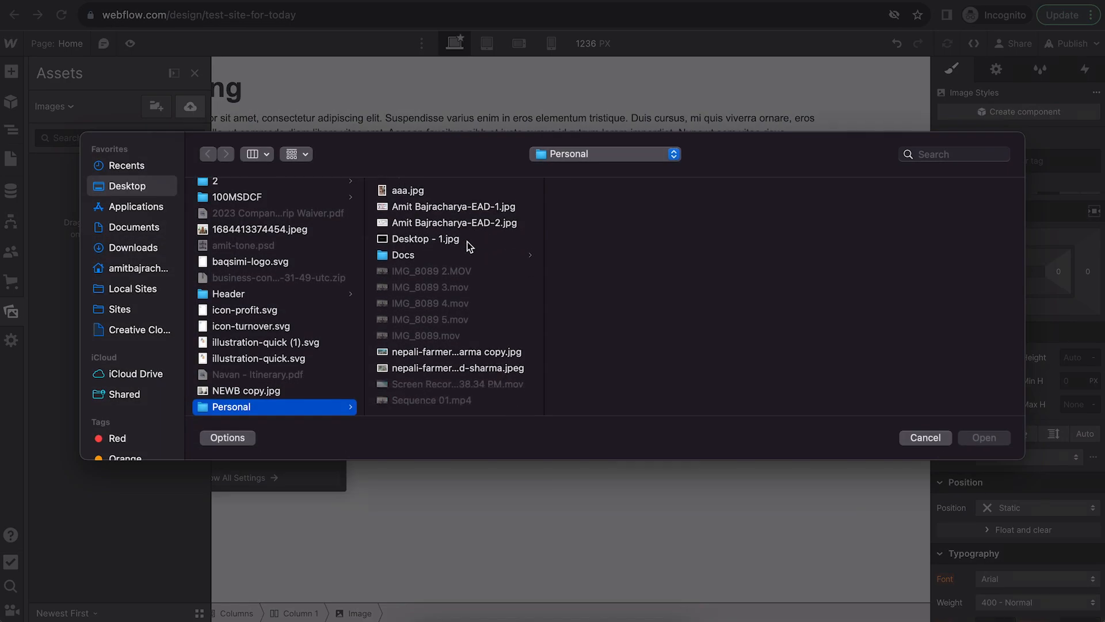
pyautogui.click(451, 356)
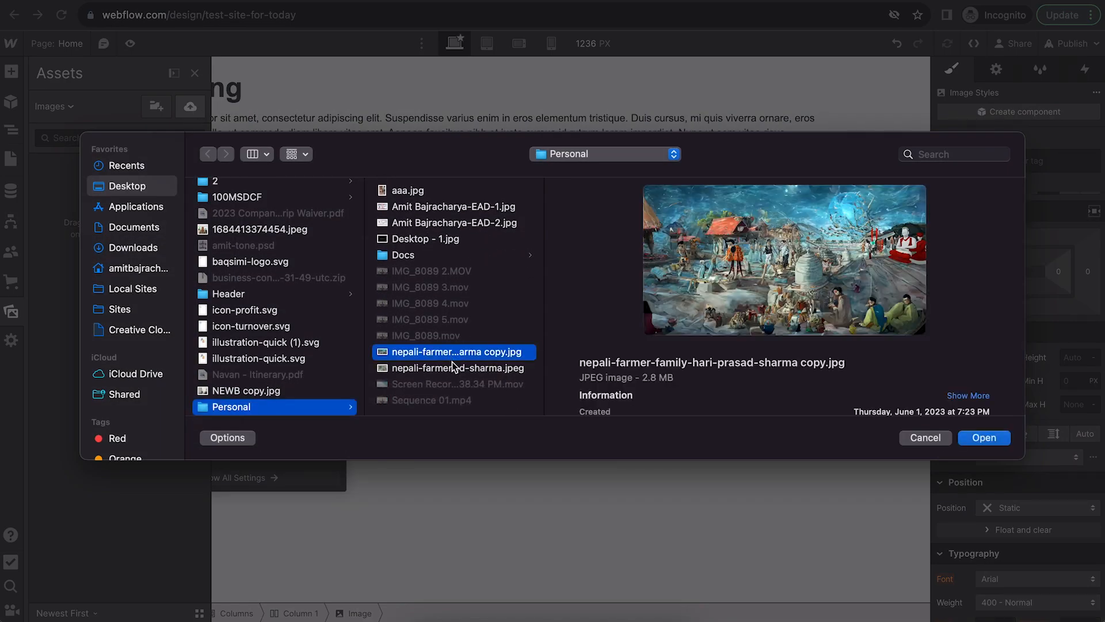
pyautogui.click(460, 372)
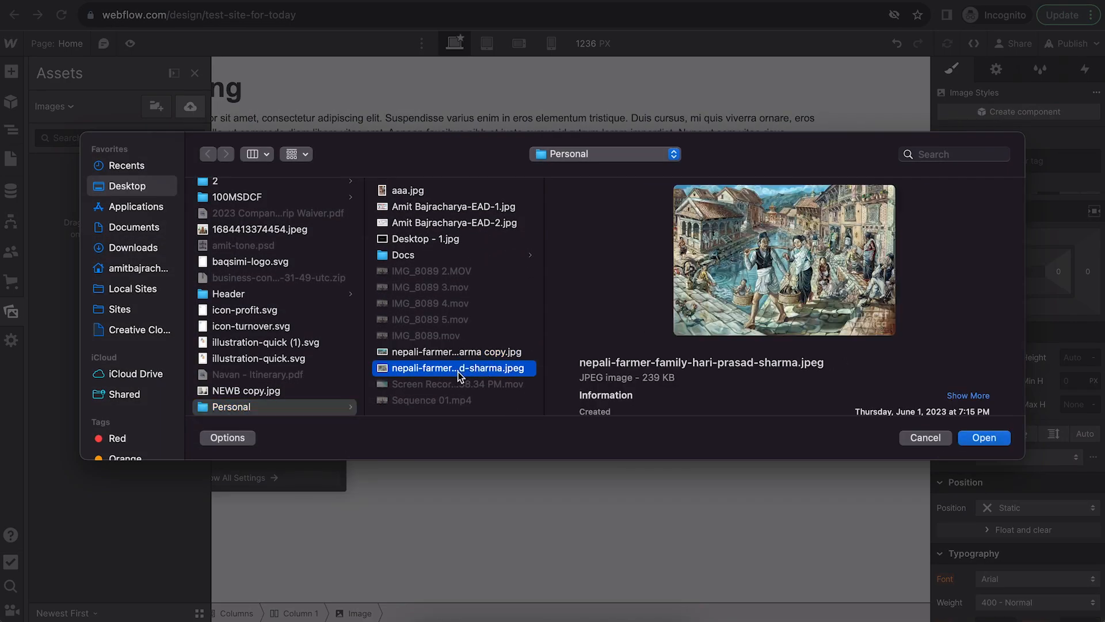
pyautogui.click(981, 438)
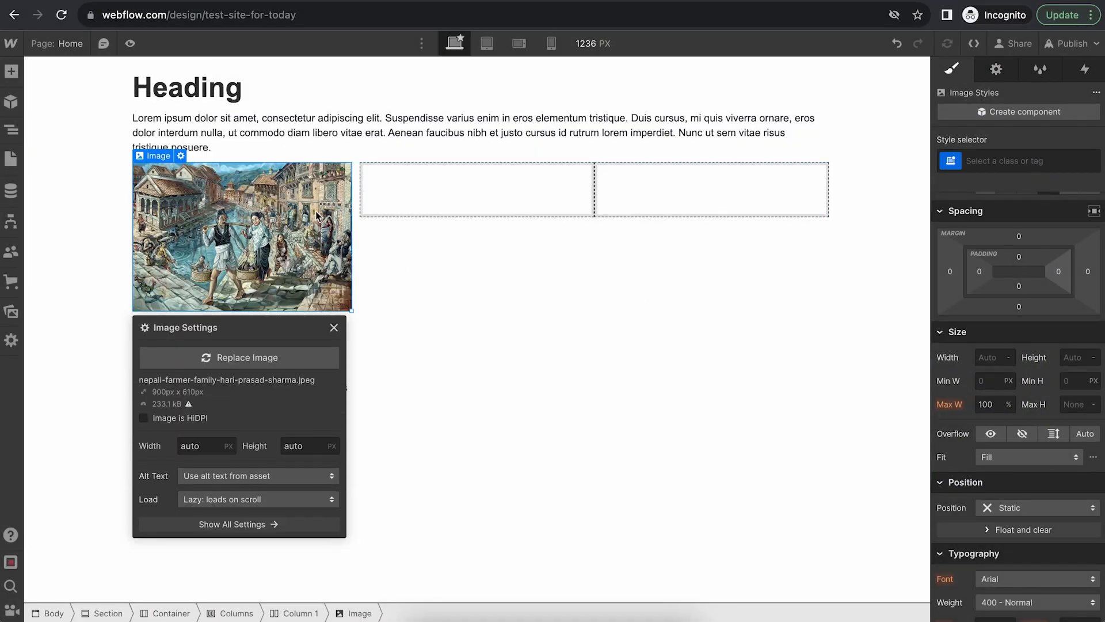
pyautogui.click(474, 284)
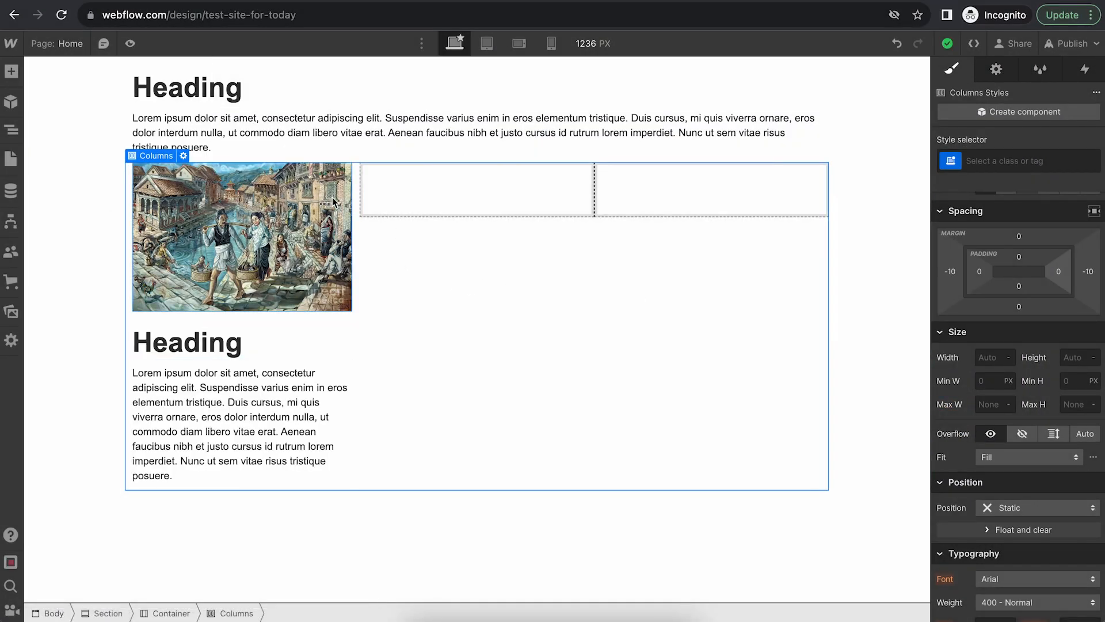
pyautogui.click(444, 185)
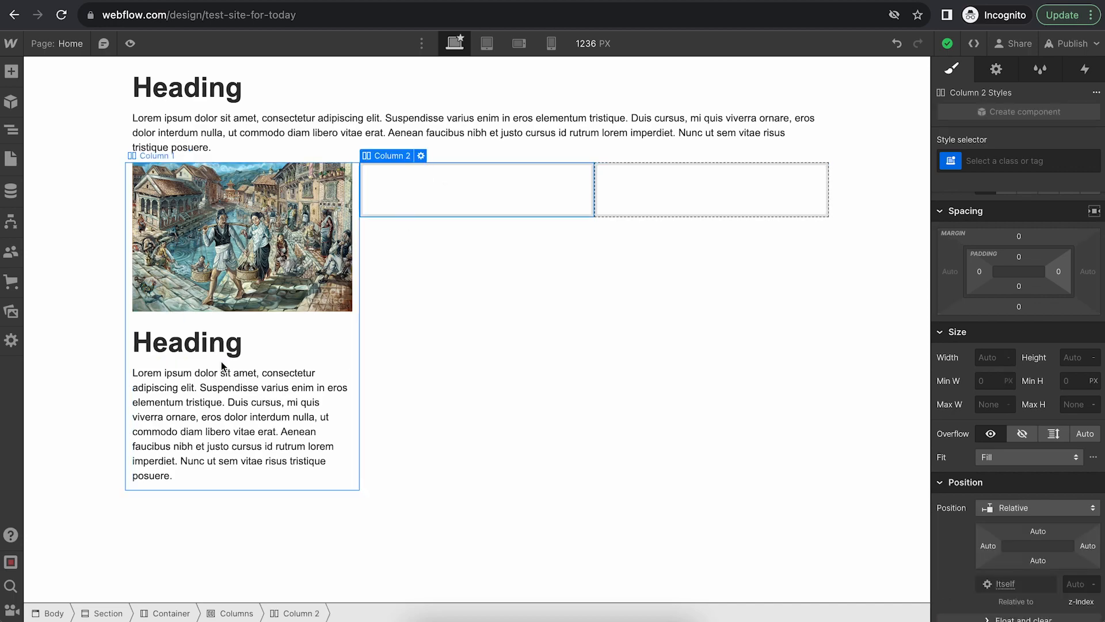
pyautogui.click(278, 343)
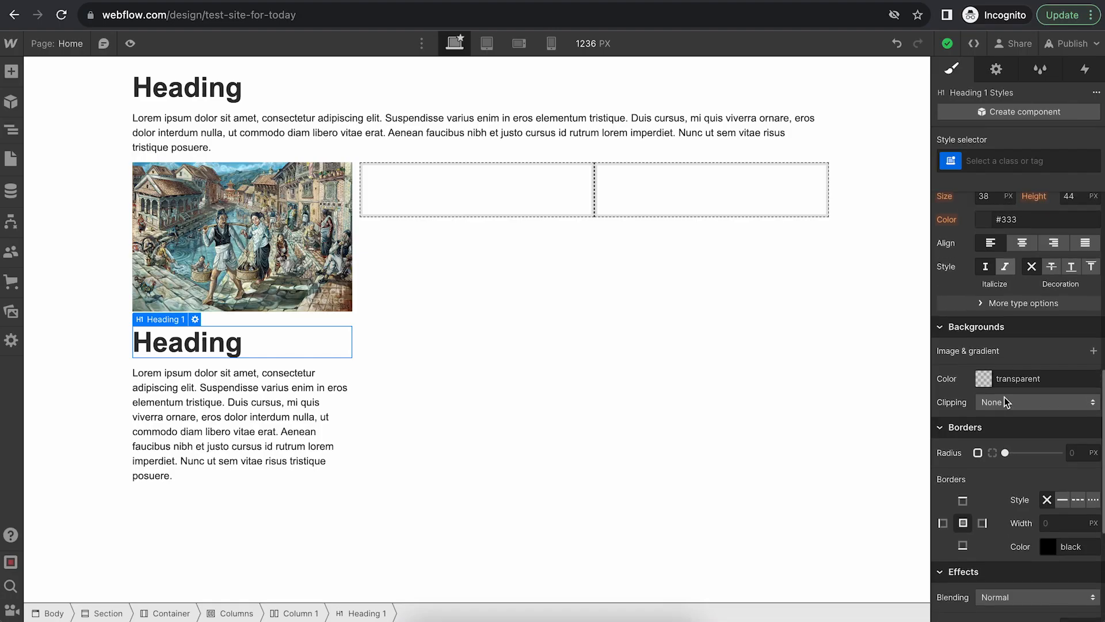
pyautogui.scroll(3, 1003, 397)
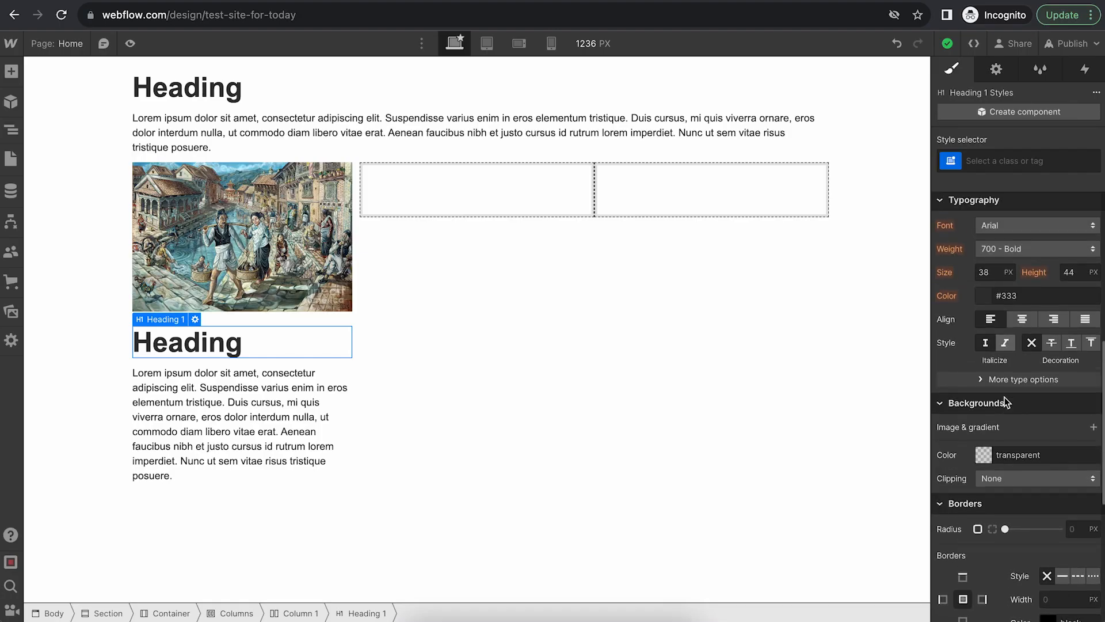
pyautogui.click(1023, 225)
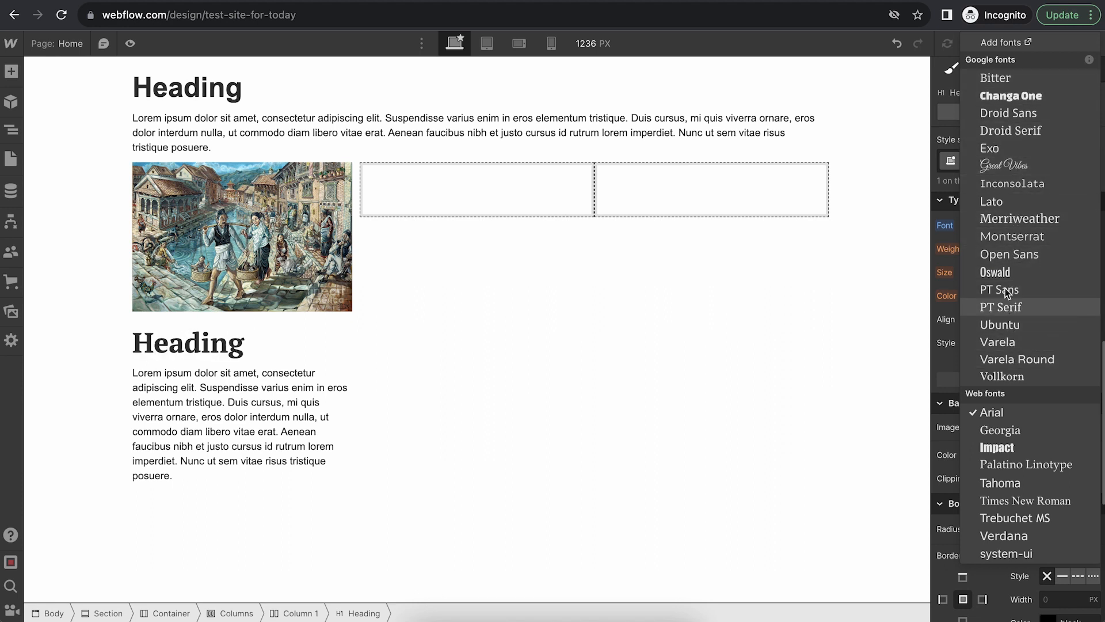
pyautogui.click(445, 328)
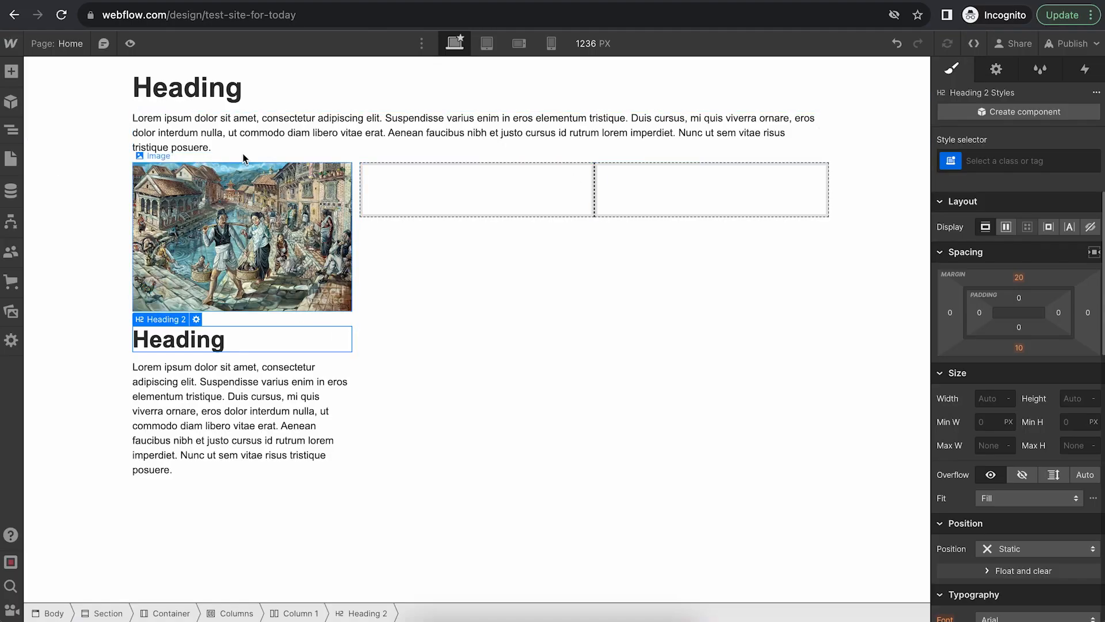
# Target the All H1 Headings tag from the top heading and set its font to Merriweather
pyautogui.click(217, 88)
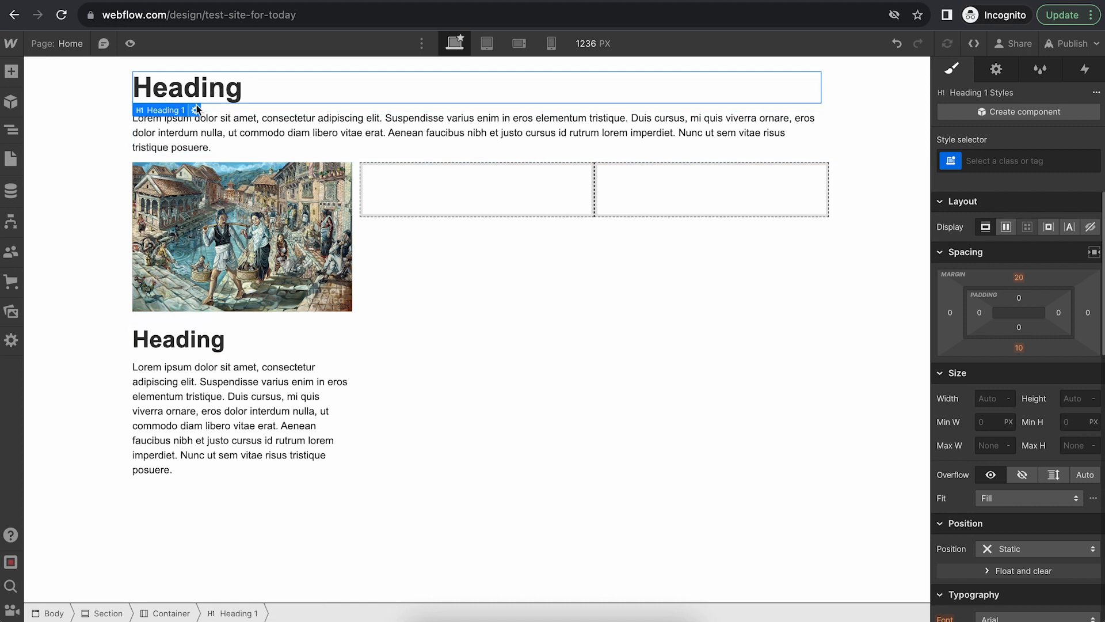
pyautogui.click(954, 161)
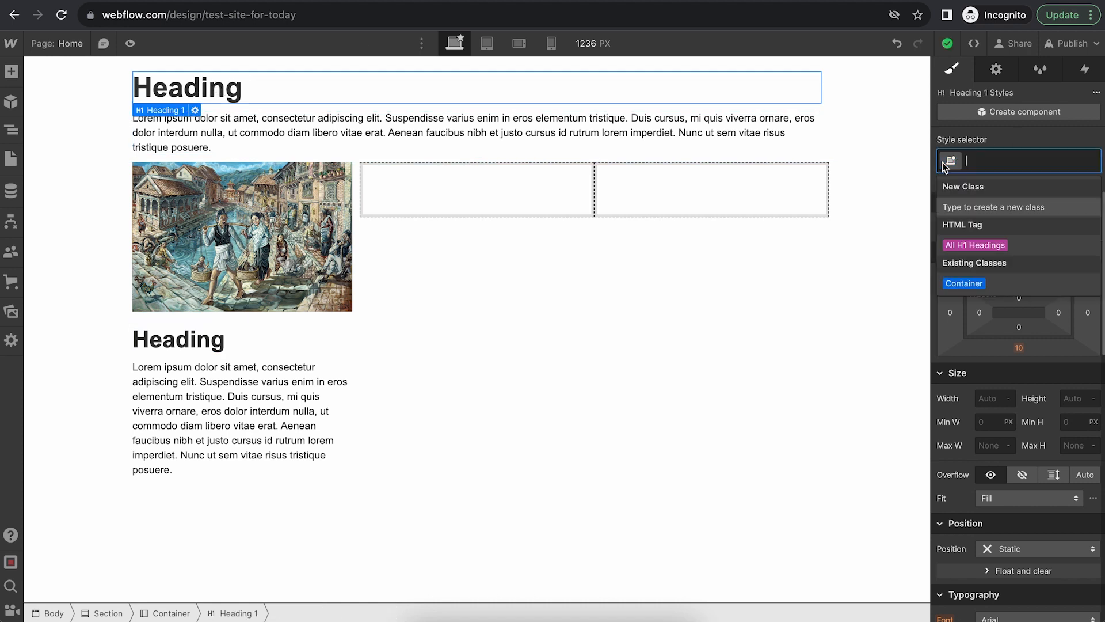
pyautogui.click(975, 247)
pyautogui.scroll(-2, 1022, 391)
pyautogui.scroll(-4, 1022, 390)
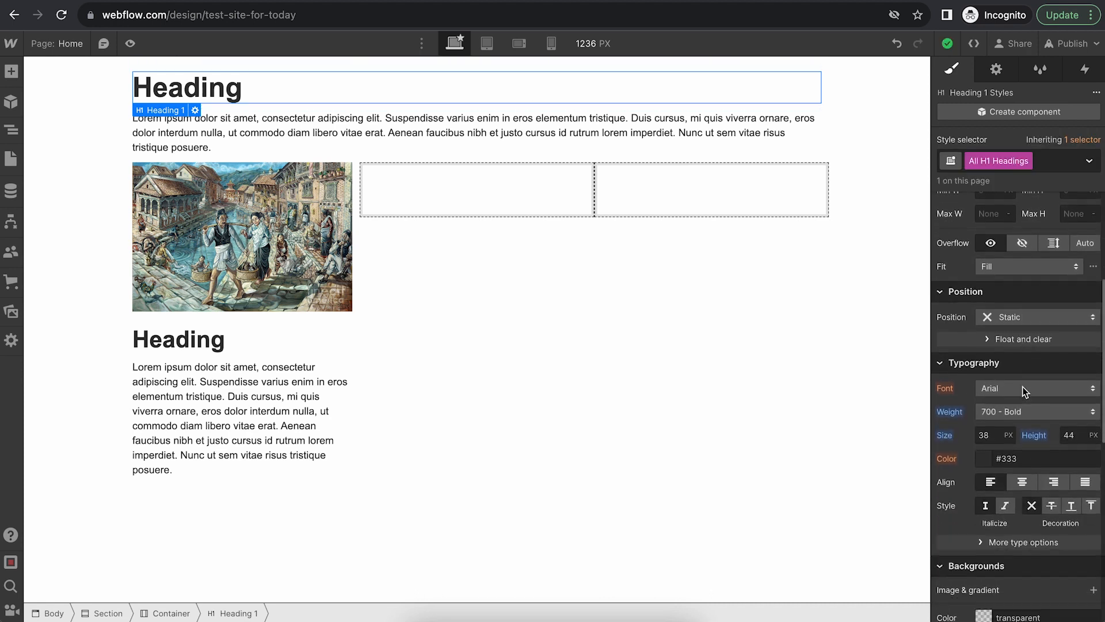
pyautogui.click(1017, 314)
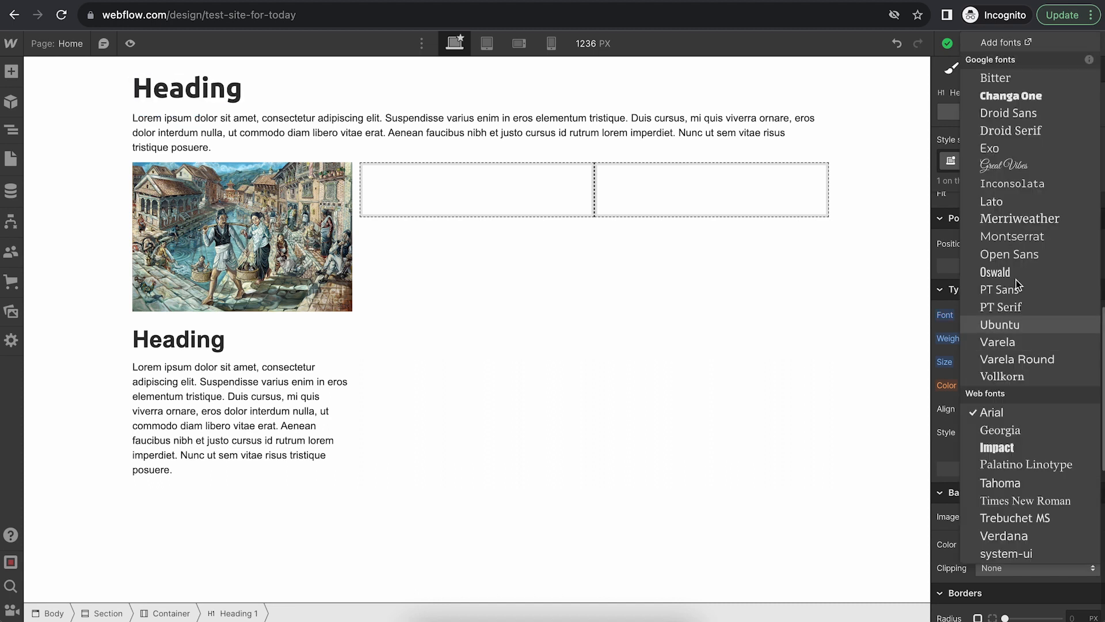
pyautogui.click(1018, 219)
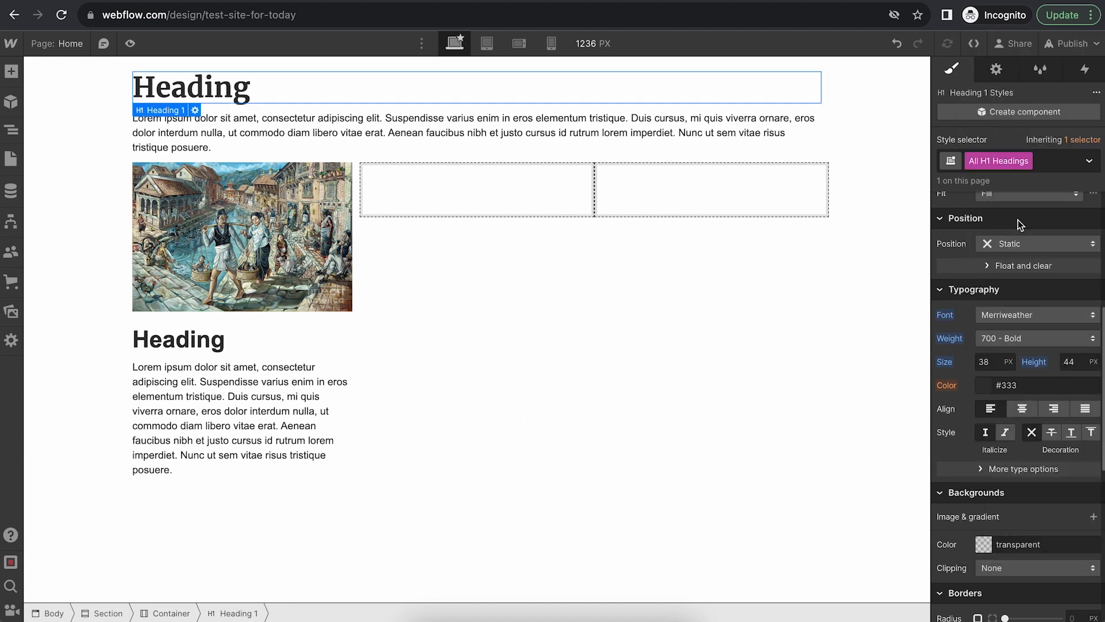
# Set the font size and line height of all H1 headings to 70 px each
pyautogui.click(992, 363)
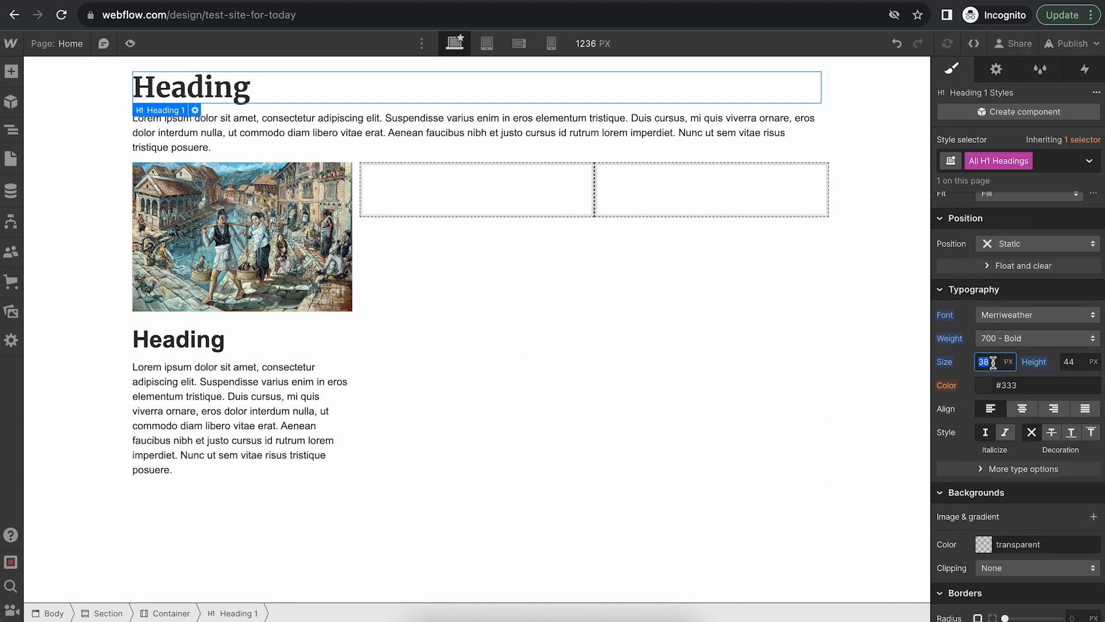
pyautogui.write('70')
pyautogui.press('Return')
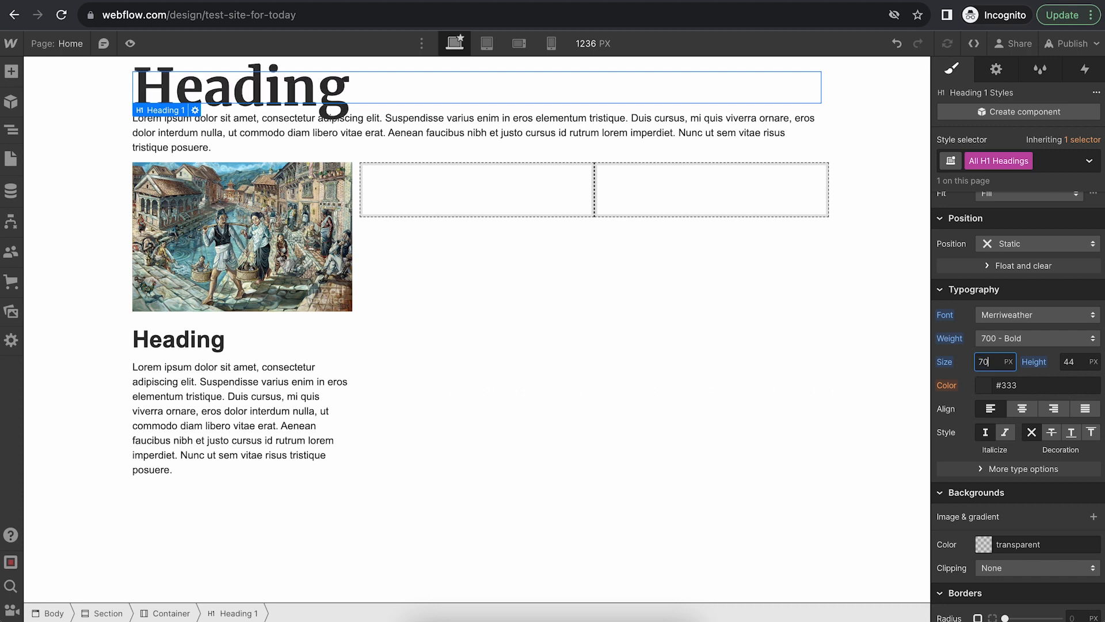
pyautogui.click(1068, 361)
pyautogui.write('704')
pyautogui.press('Return')
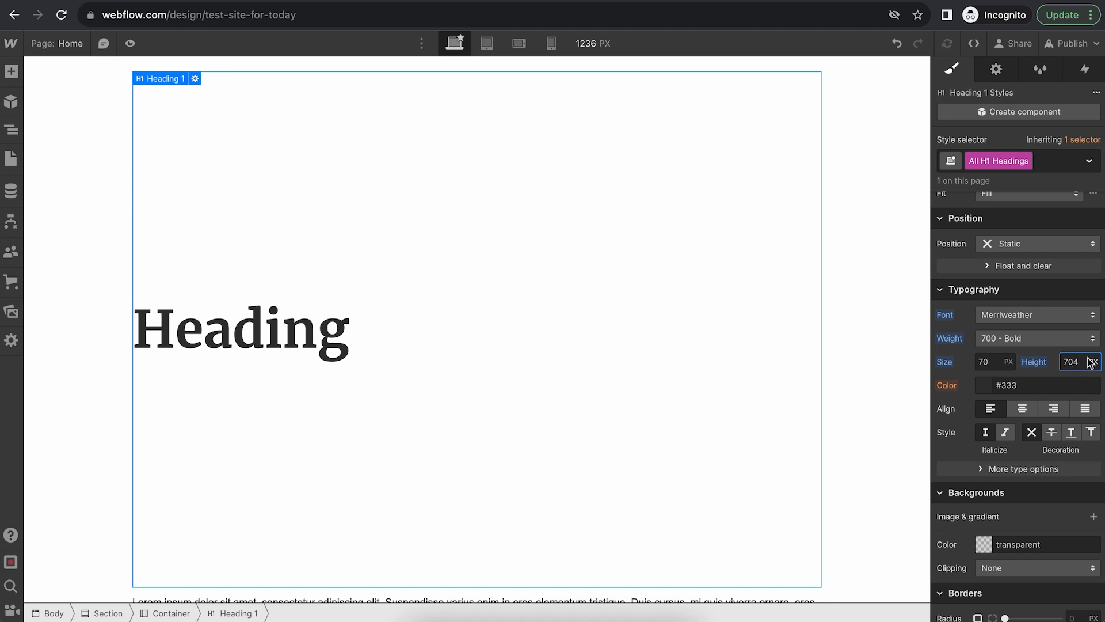
pyautogui.press('BackSpace')
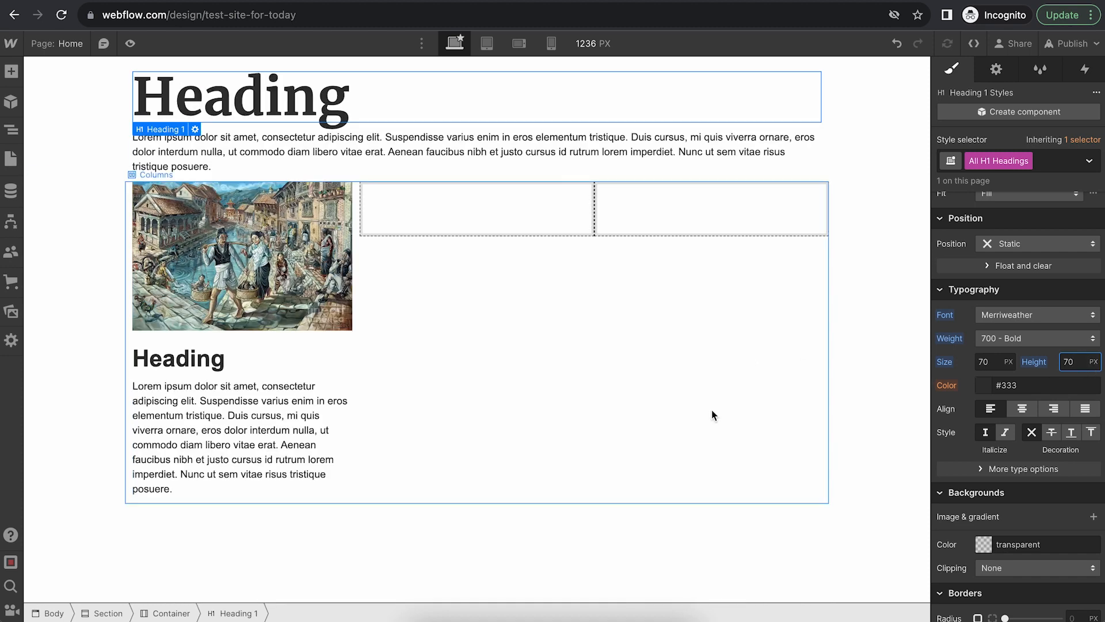
# Convert the font size and line height of all H1 headings to rem units, 4.375 rem each
pyautogui.click(983, 361)
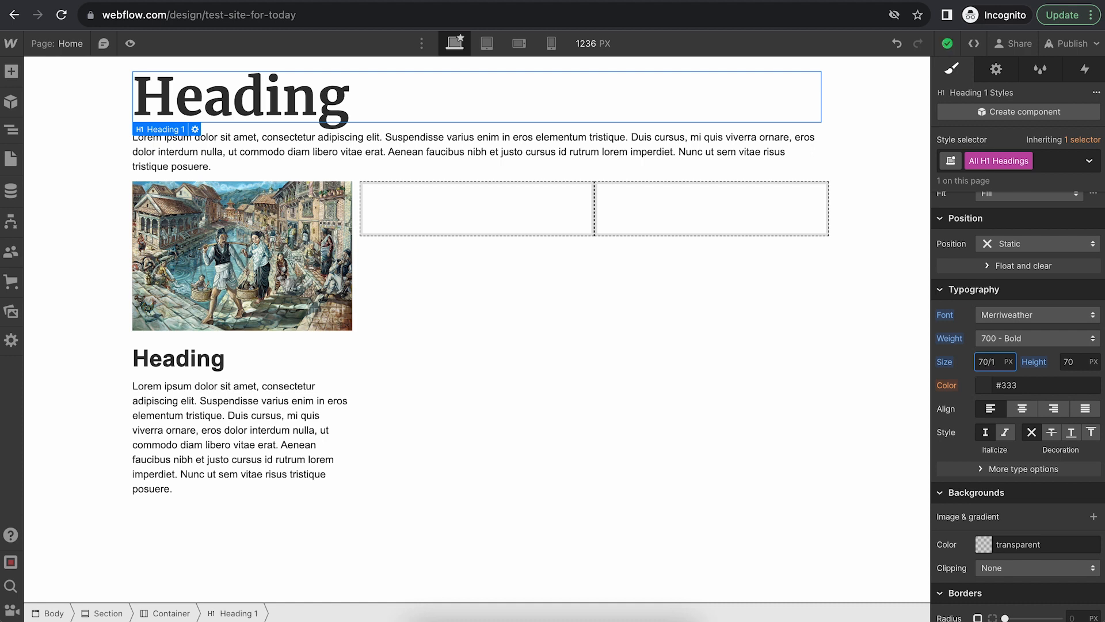
pyautogui.press('Return')
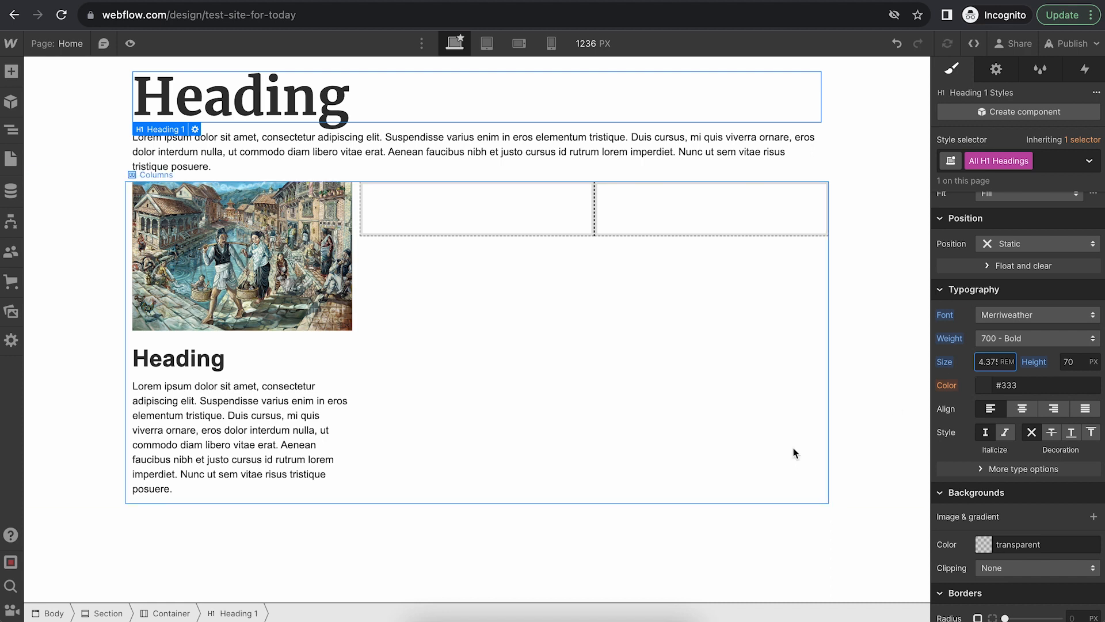
pyautogui.click(1072, 363)
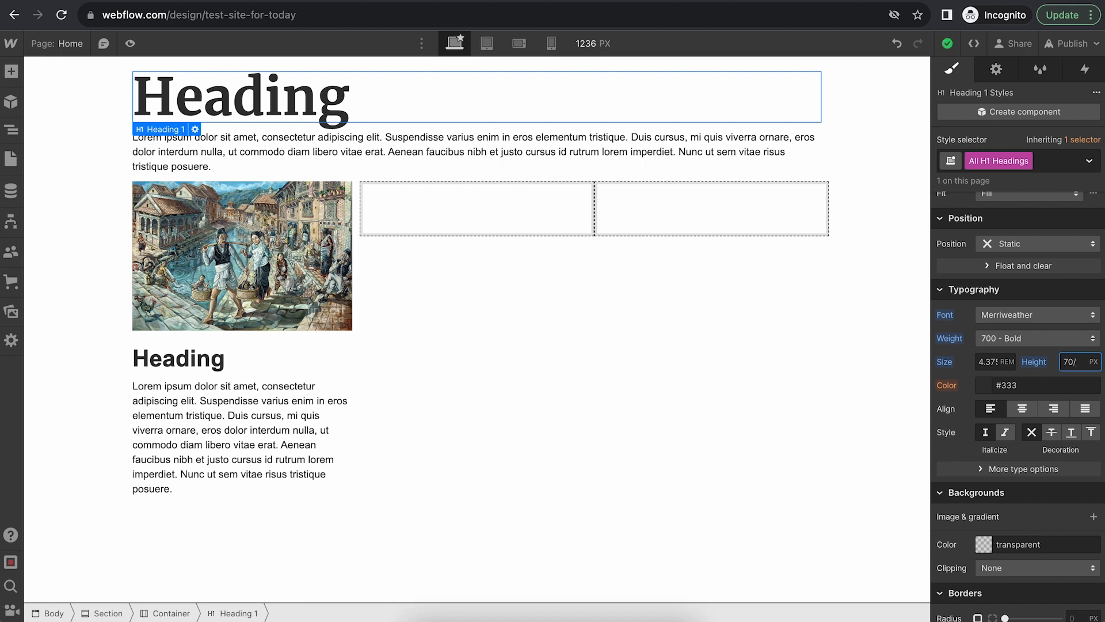
pyautogui.press('Return')
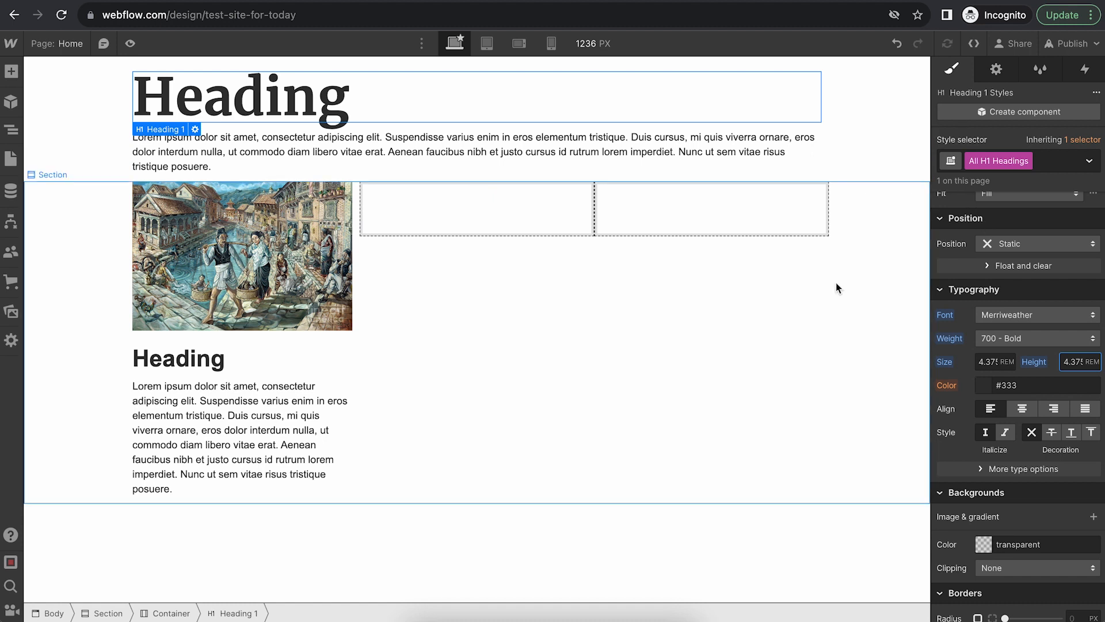
# Change the text color of all H1 headings to dark blue #0010c0
pyautogui.scroll(1, 1009, 348)
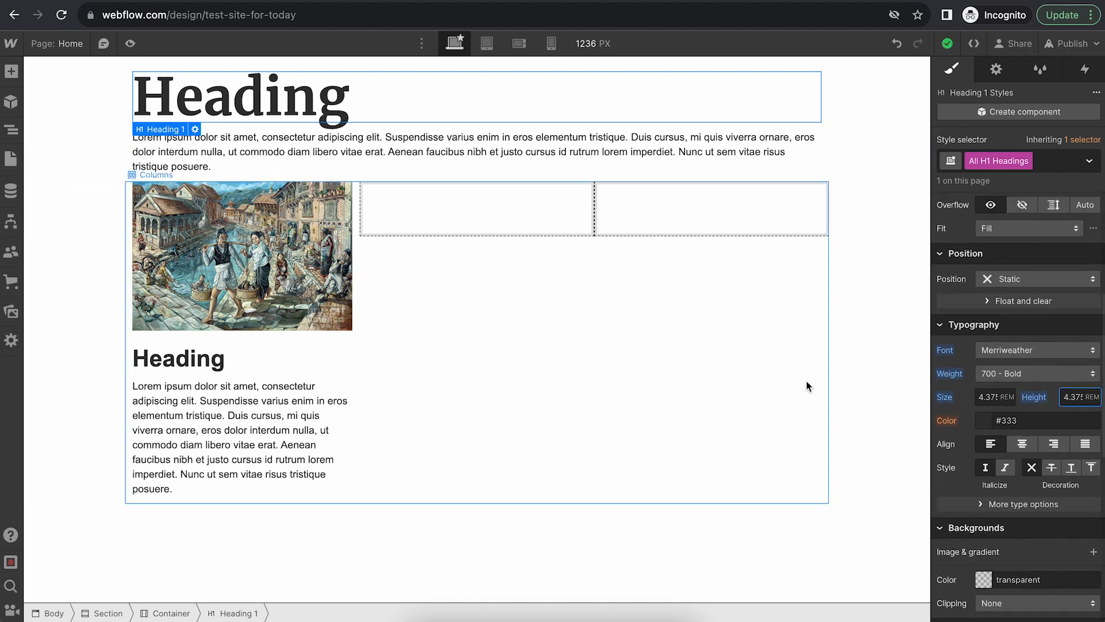
pyautogui.click(986, 421)
pyautogui.click(1062, 239)
pyautogui.moveTo(1062, 239); pyautogui.dragTo(1100, 186)
pyautogui.click(1051, 278)
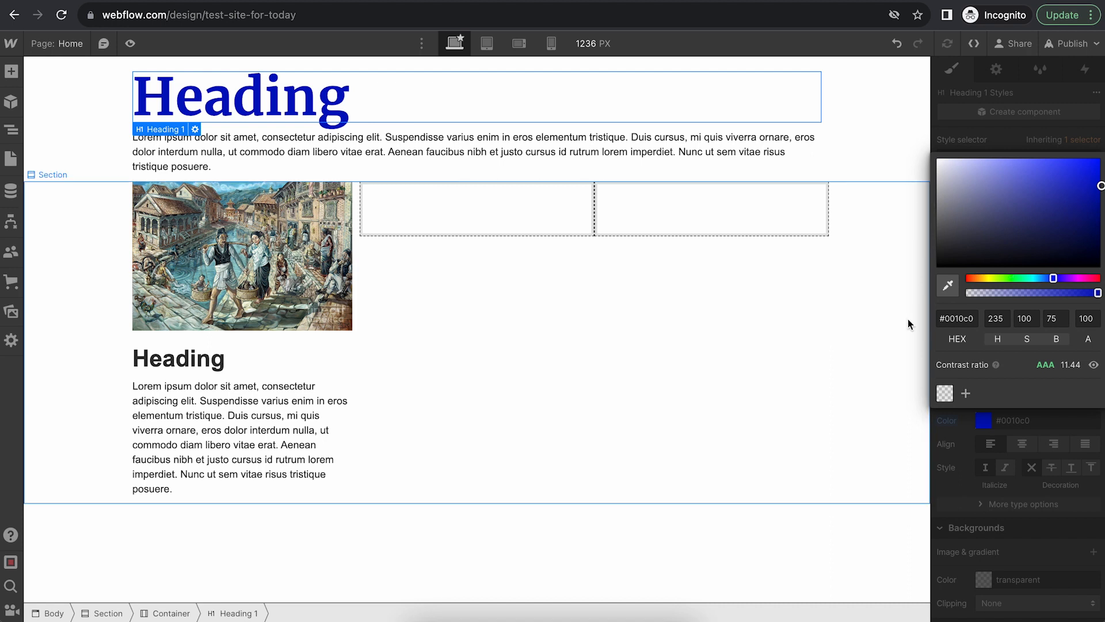
pyautogui.click(673, 369)
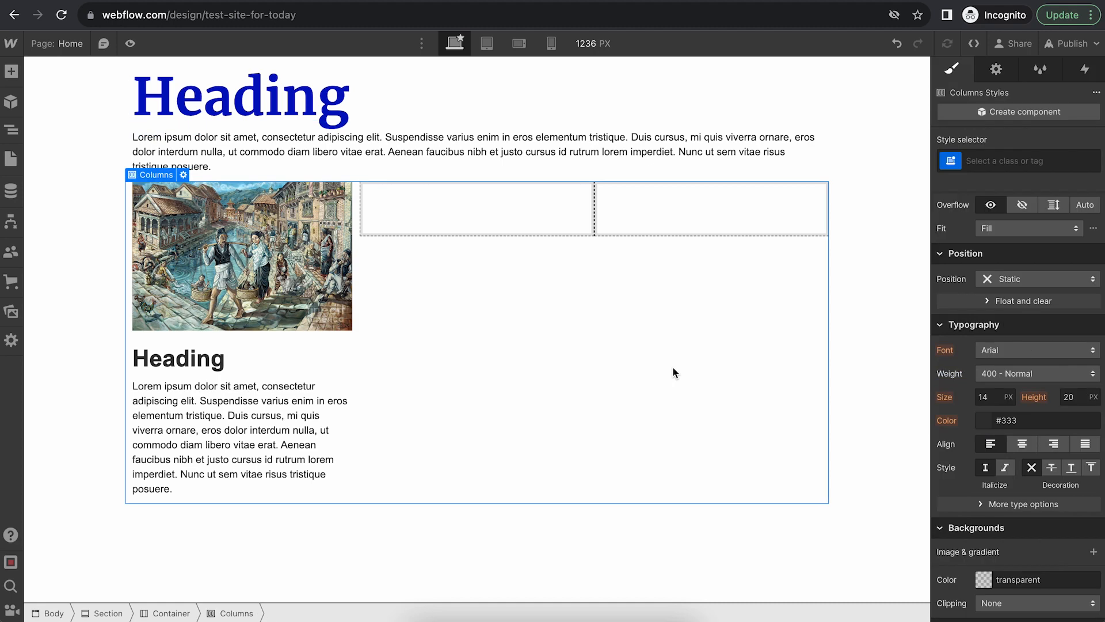
# Add an H1 Heading to the second column and replace its text with "Test"
pyautogui.click(12, 73)
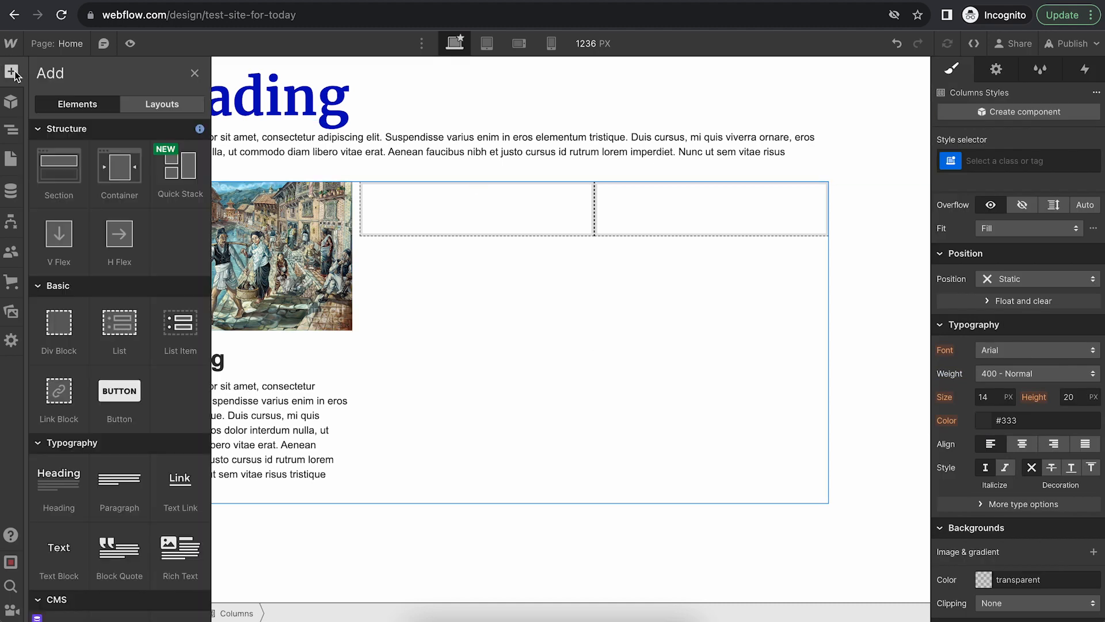
pyautogui.moveTo(58, 481); pyautogui.dragTo(403, 207)
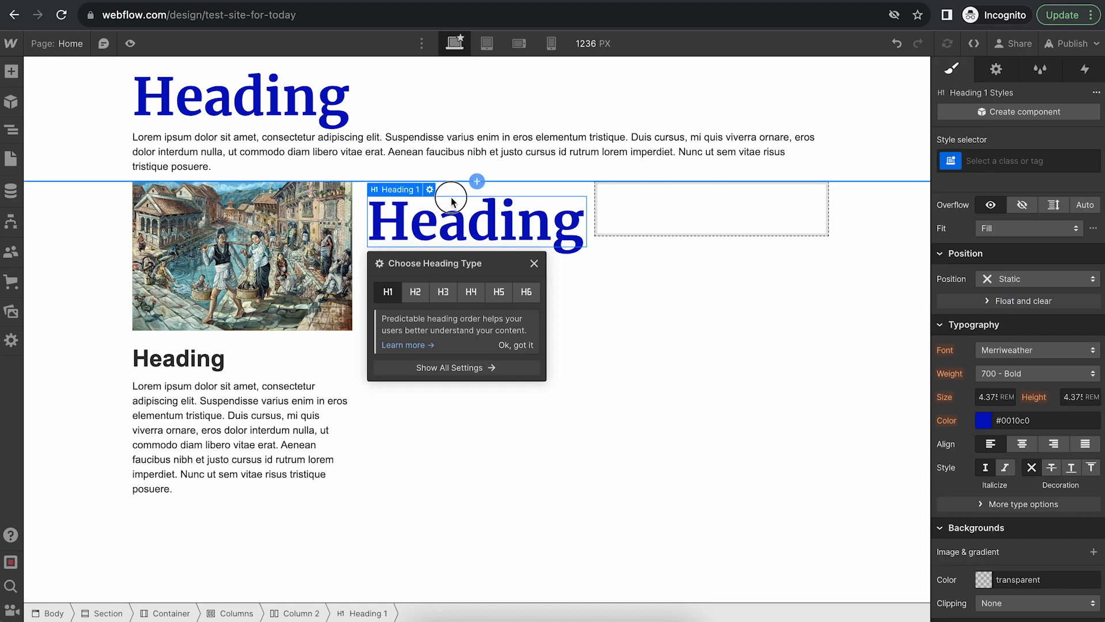
pyautogui.doubleClick(438, 231)
pyautogui.write('Test')
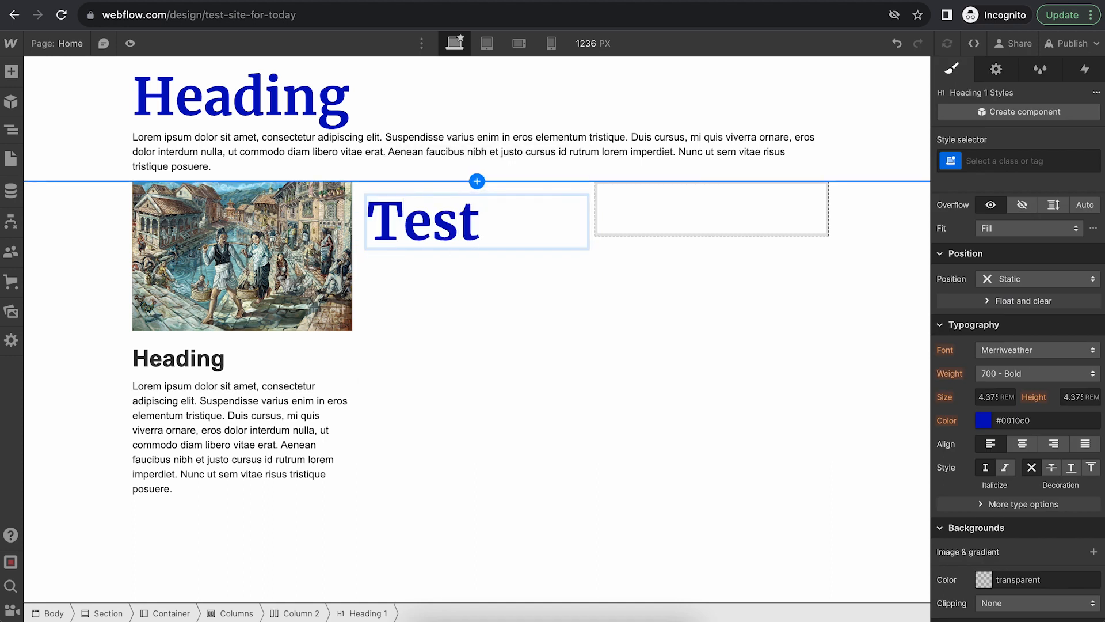
pyautogui.click(439, 316)
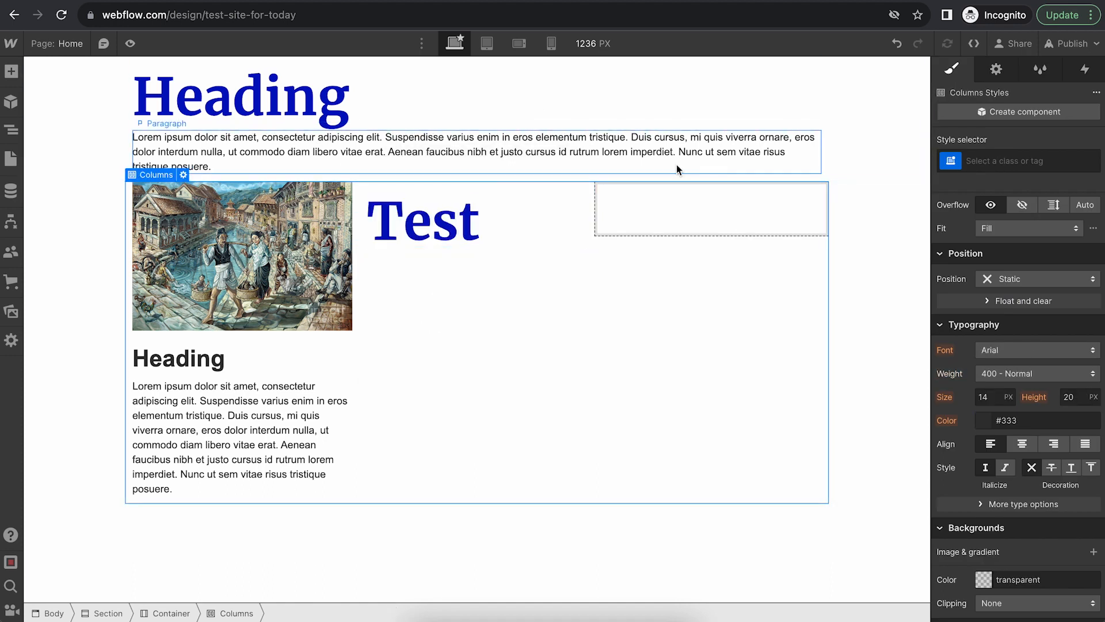
# Select the top heading's All H1 Headings tag and change its text color to red #c00010
pyautogui.click(375, 106)
pyautogui.click(961, 164)
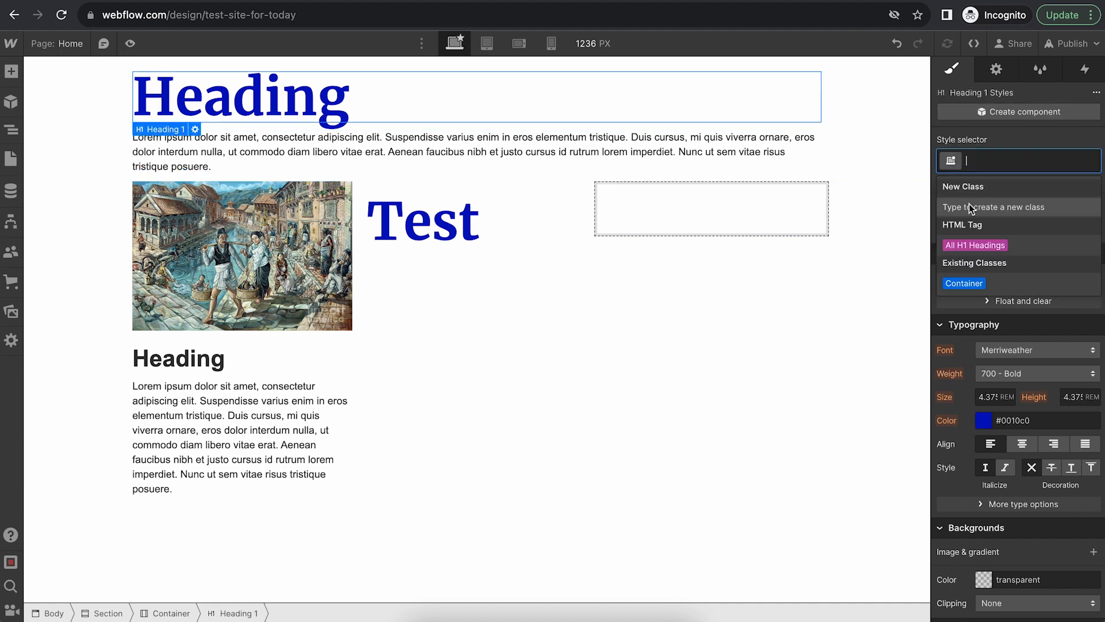
pyautogui.click(975, 245)
pyautogui.click(984, 421)
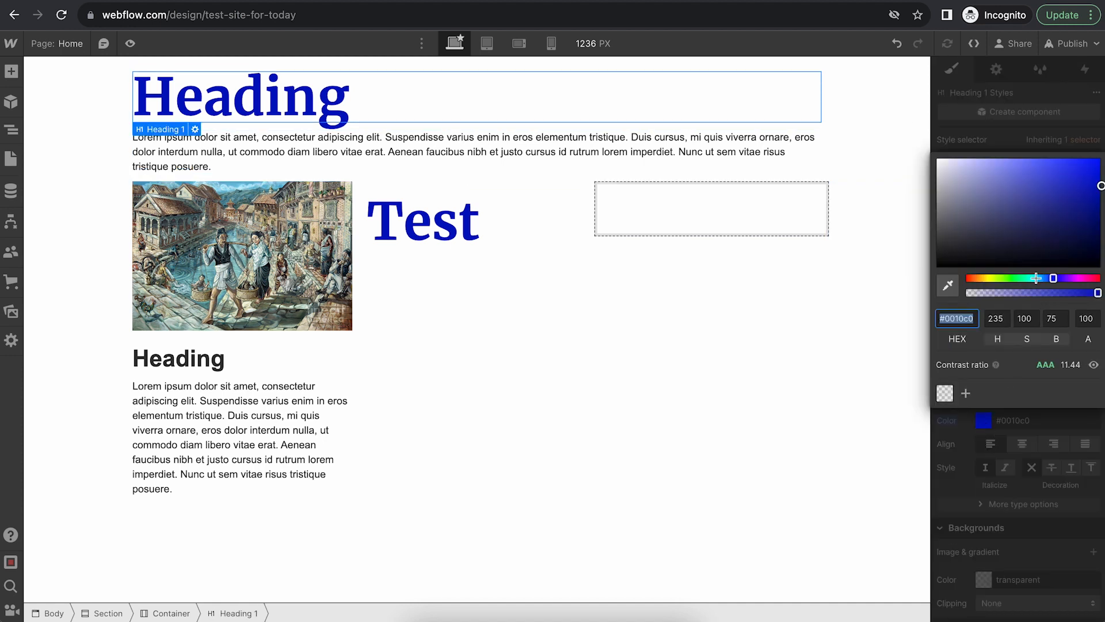
pyautogui.click(1078, 279)
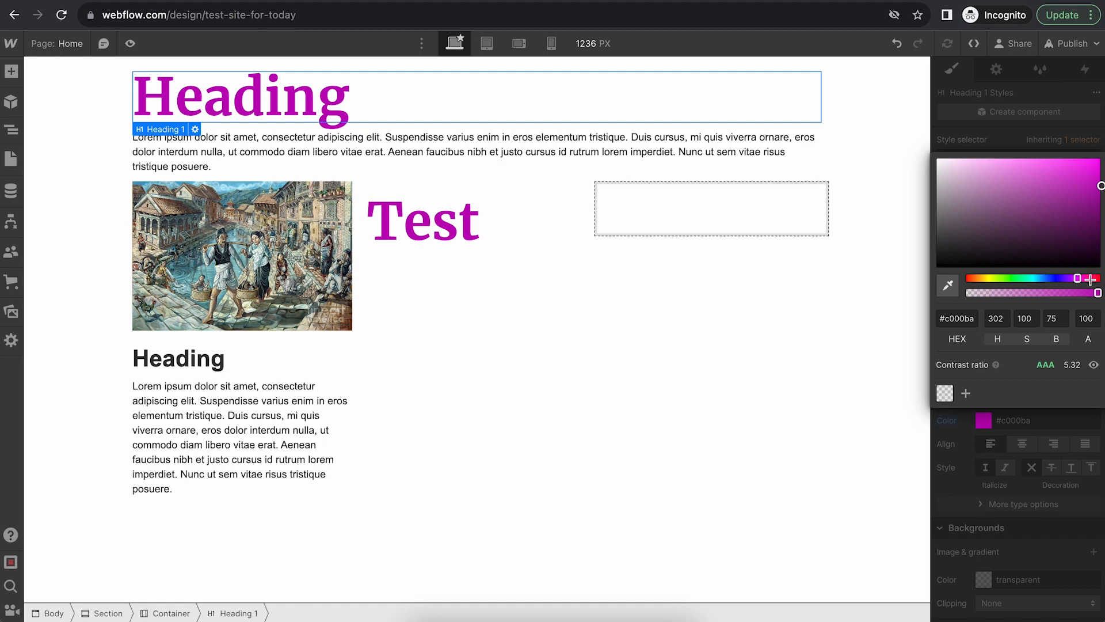
pyautogui.click(1089, 280)
pyautogui.click(564, 375)
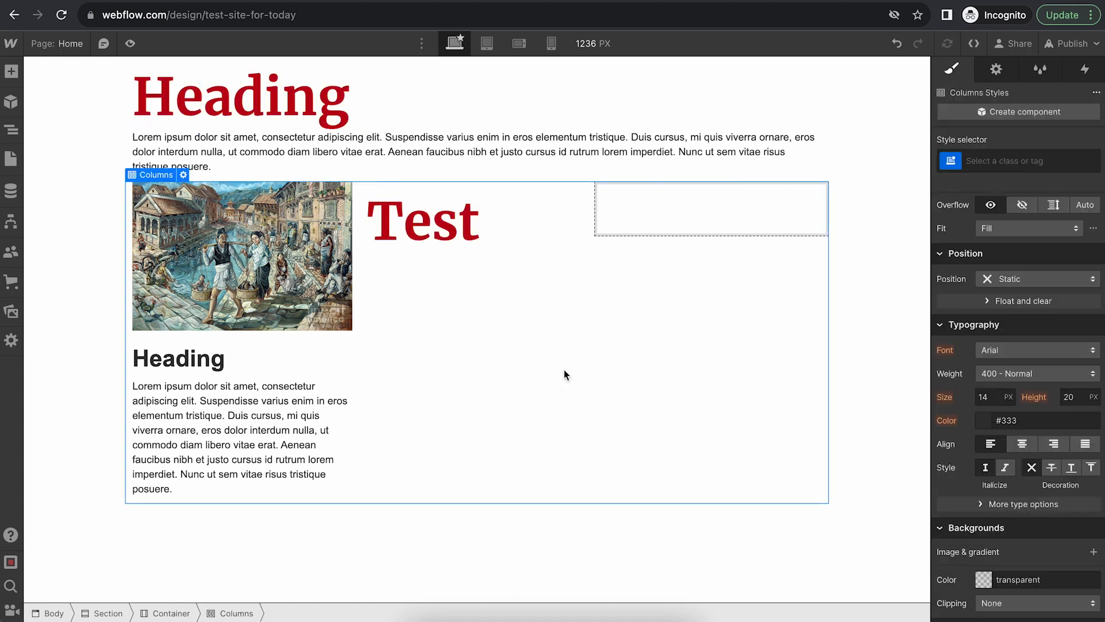
# Give only the "Test" heading in the second column its own blue text color, #1b46c7
pyautogui.click(468, 233)
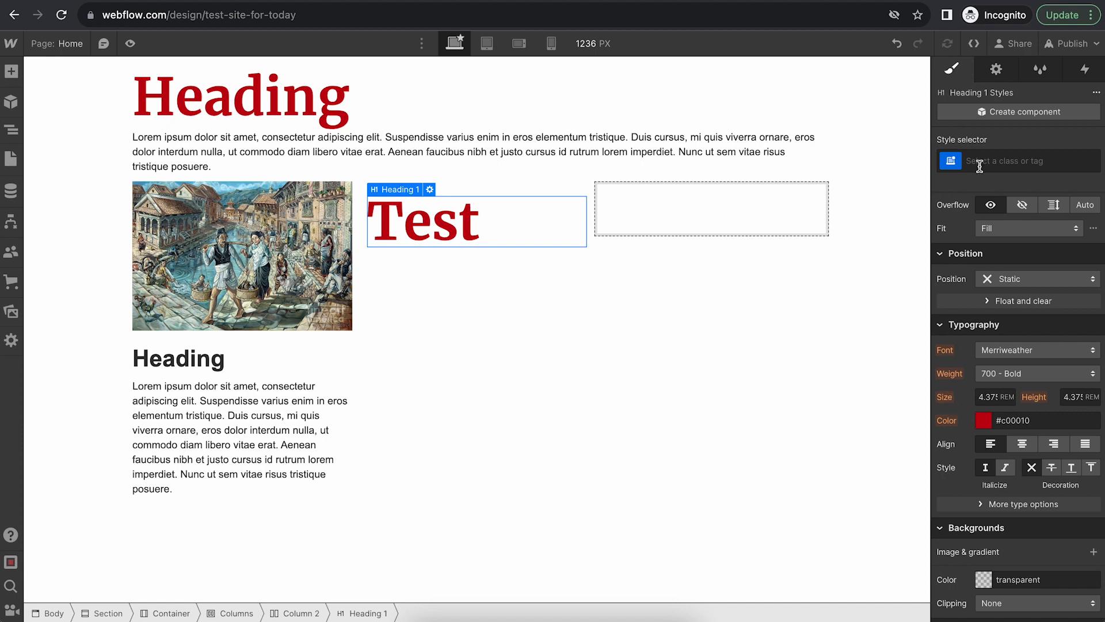
pyautogui.click(986, 421)
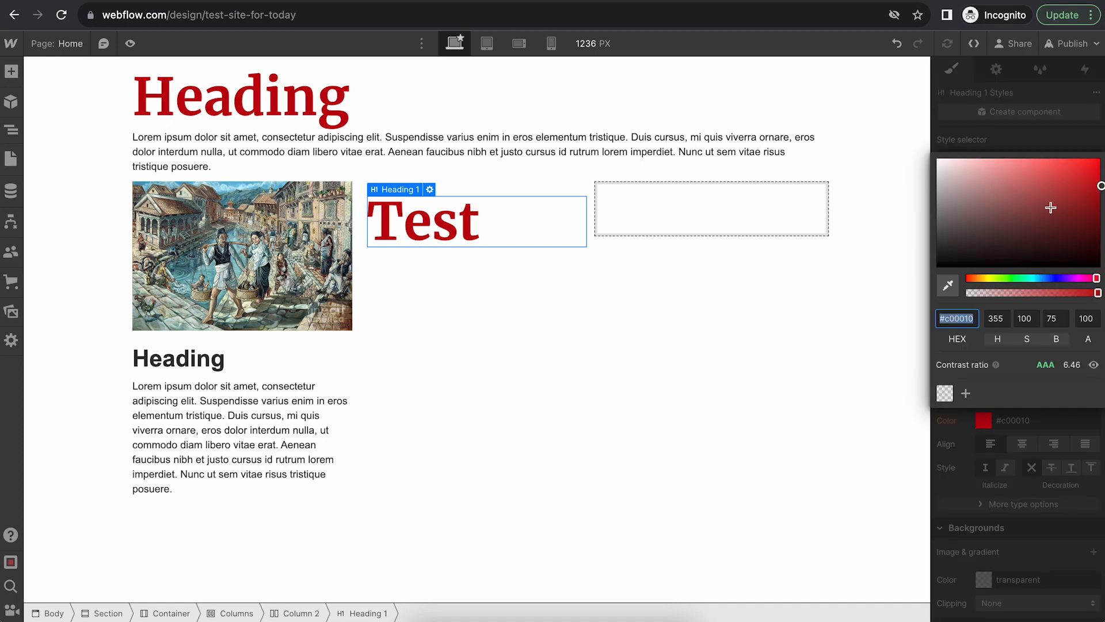
pyautogui.click(1050, 278)
pyautogui.moveTo(1051, 234); pyautogui.dragTo(1078, 179)
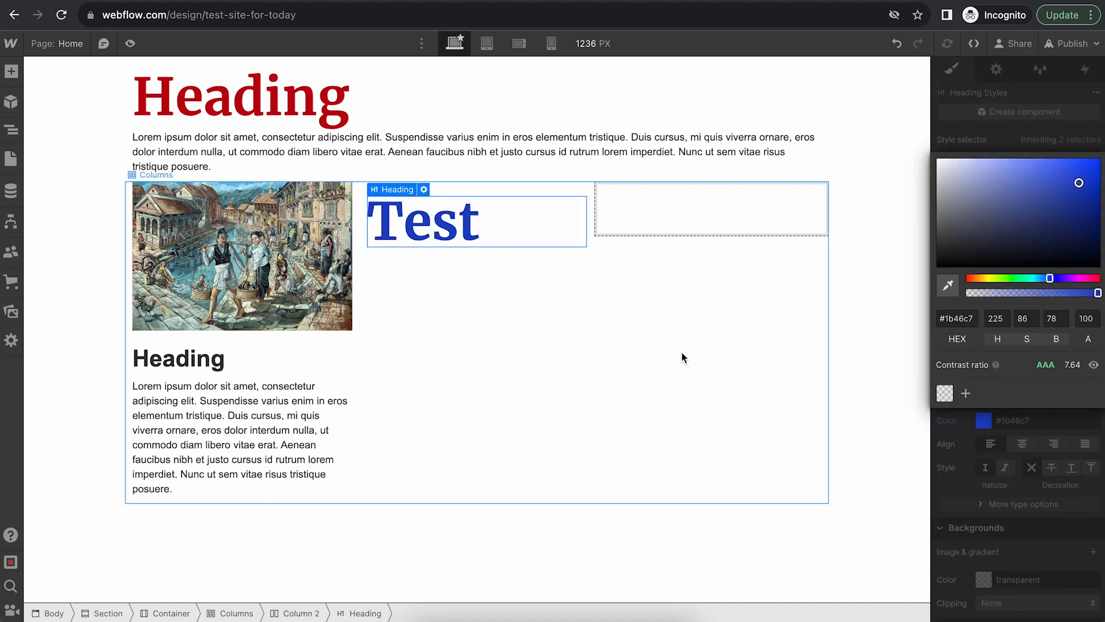
pyautogui.click(683, 357)
pyautogui.click(450, 238)
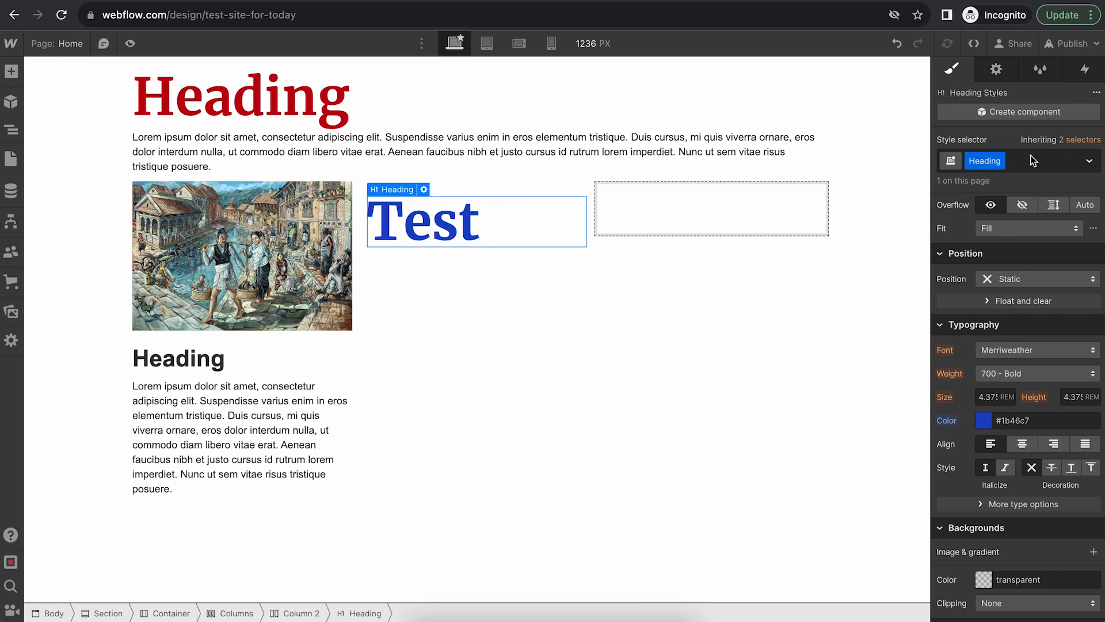
pyautogui.click(1001, 162)
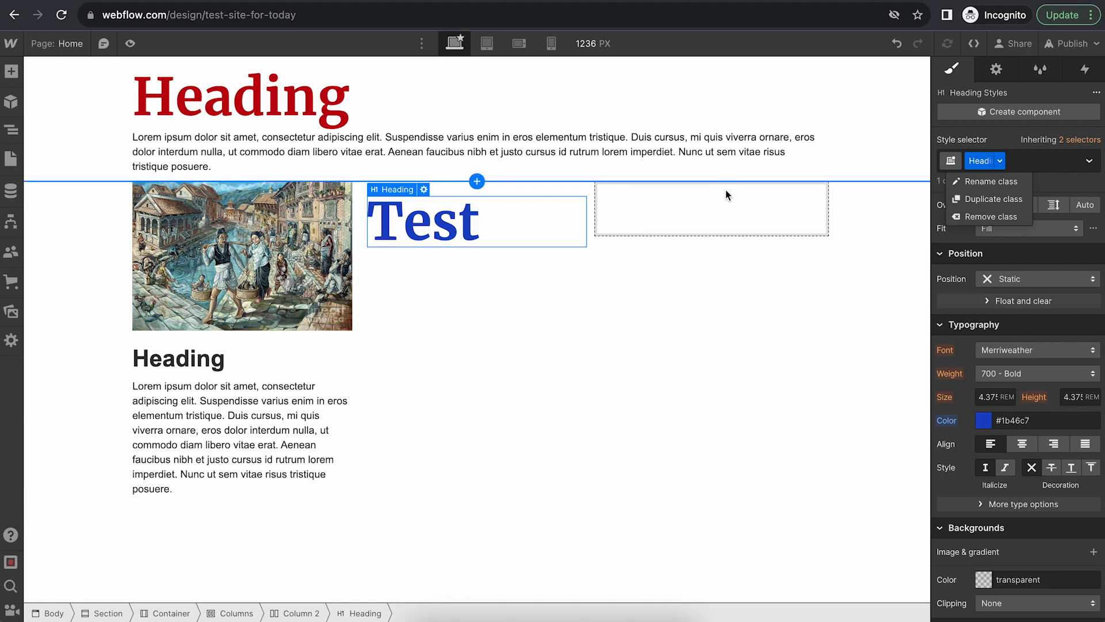
pyautogui.click(1031, 157)
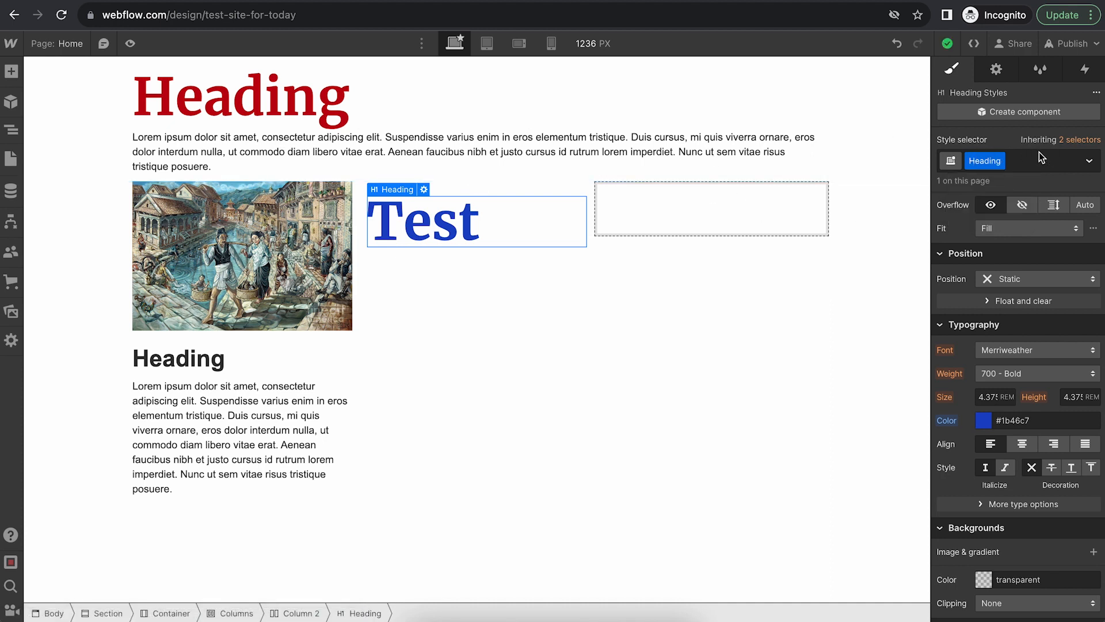
# Rename the class of the "Test" heading in the second column to "Heading Blue"
pyautogui.doubleClick(968, 161)
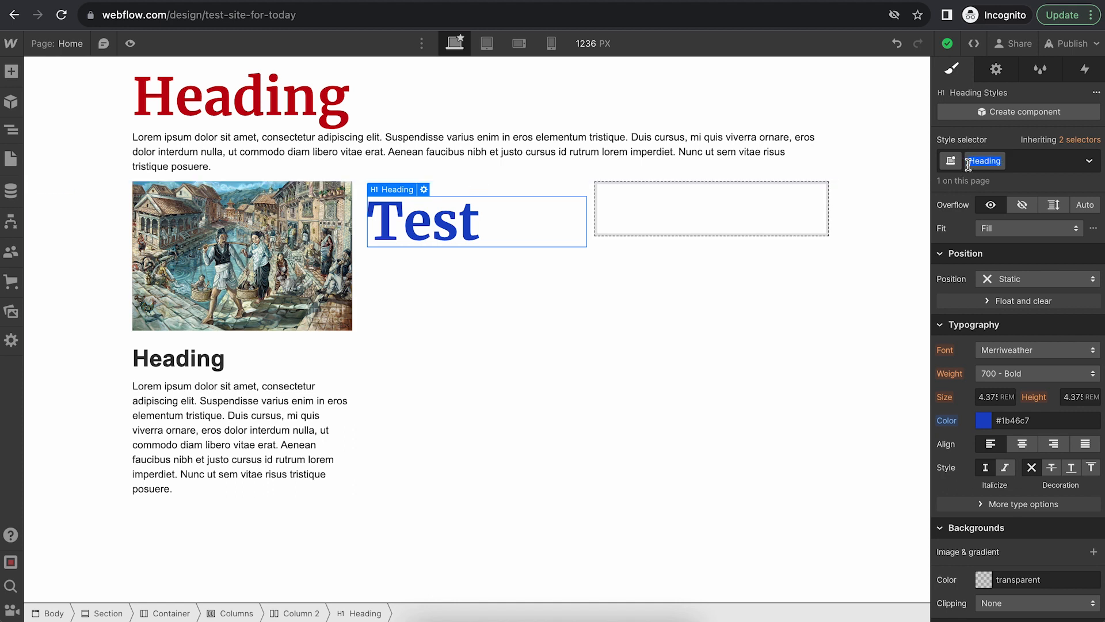
pyautogui.write('Heading Blue')
pyautogui.press('Return')
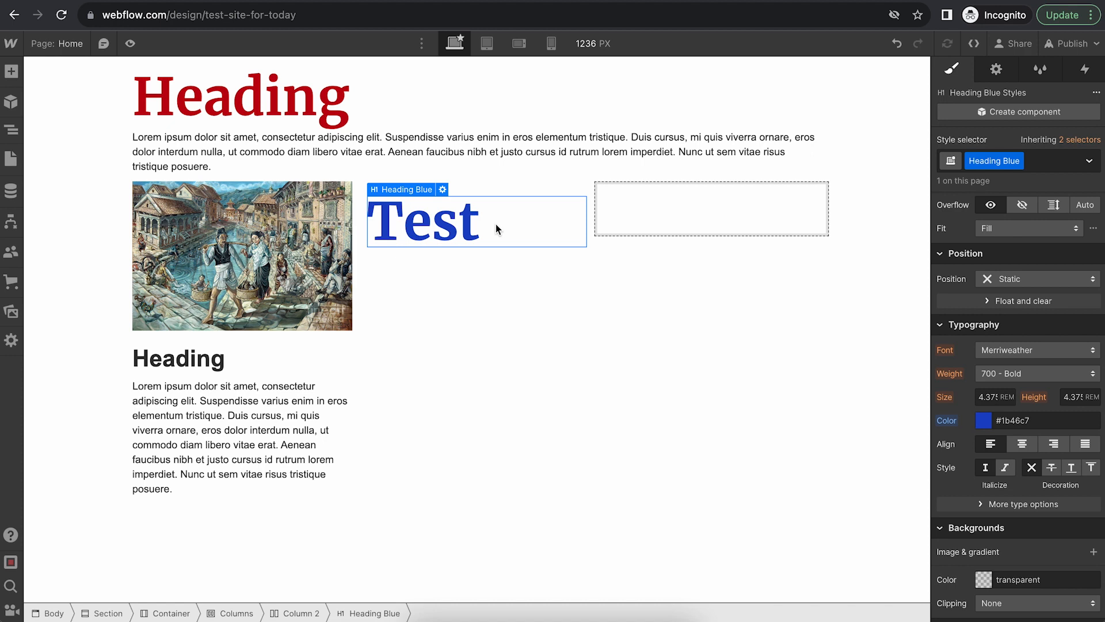
pyautogui.click(242, 98)
pyautogui.click(431, 217)
pyautogui.click(509, 289)
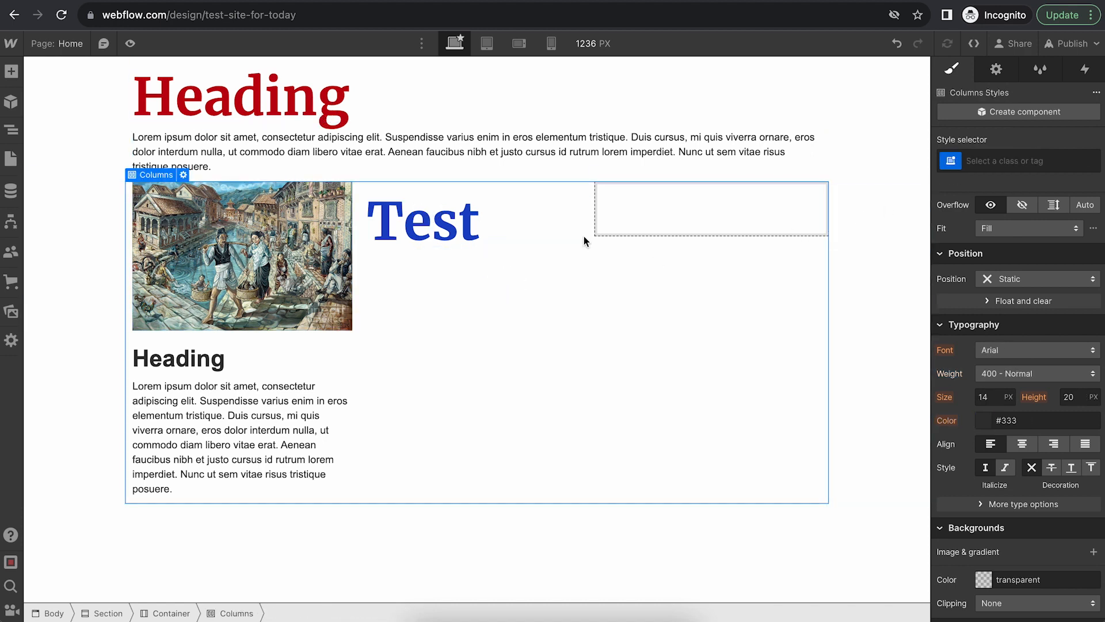
pyautogui.click(449, 235)
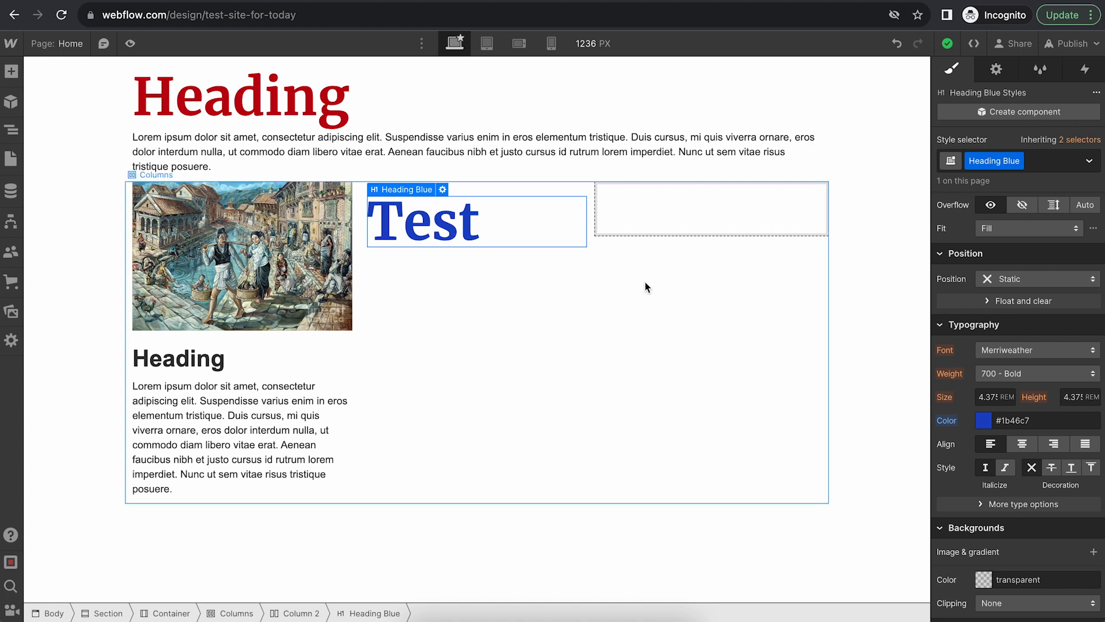
pyautogui.click(888, 235)
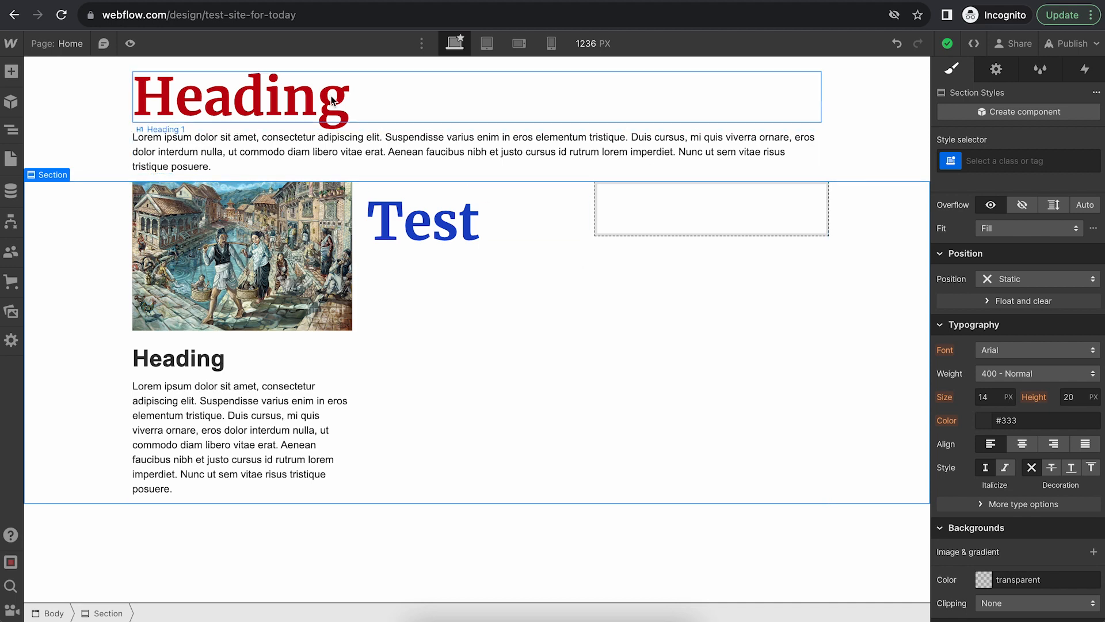
# Add a Scroll into view element trigger to the H2 heading in the first column
pyautogui.click(233, 367)
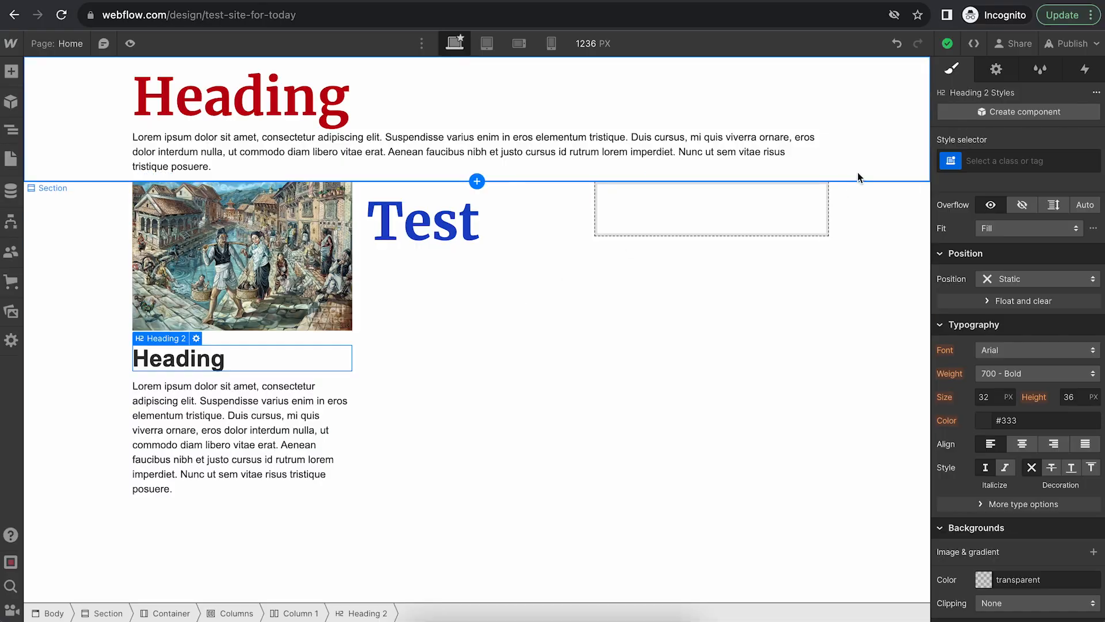
pyautogui.click(212, 394)
pyautogui.click(205, 359)
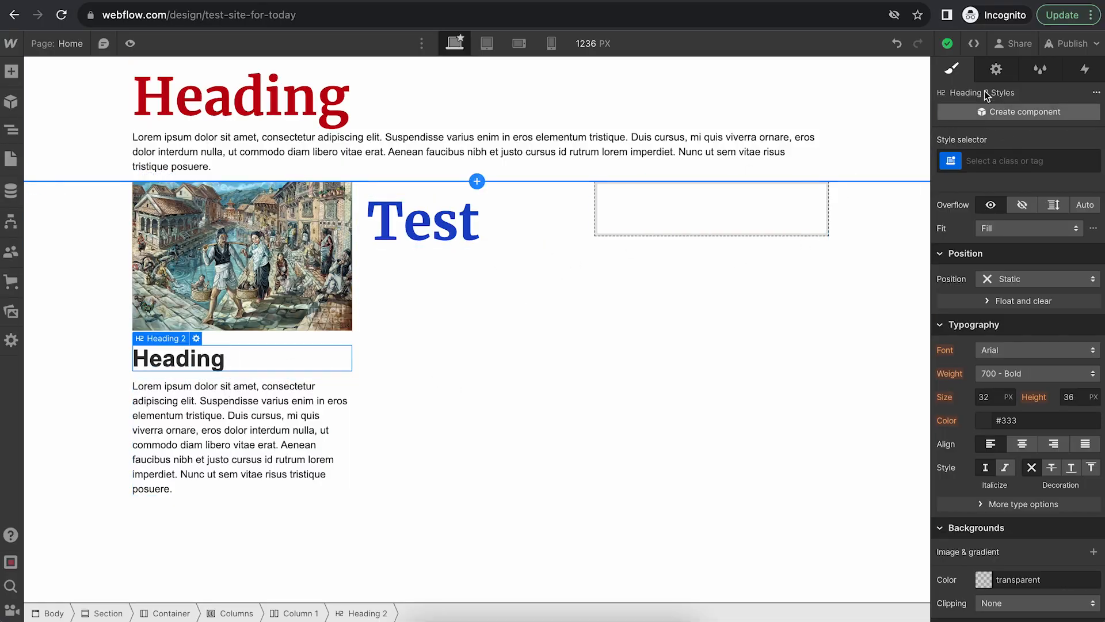
pyautogui.click(1041, 69)
pyautogui.click(1085, 69)
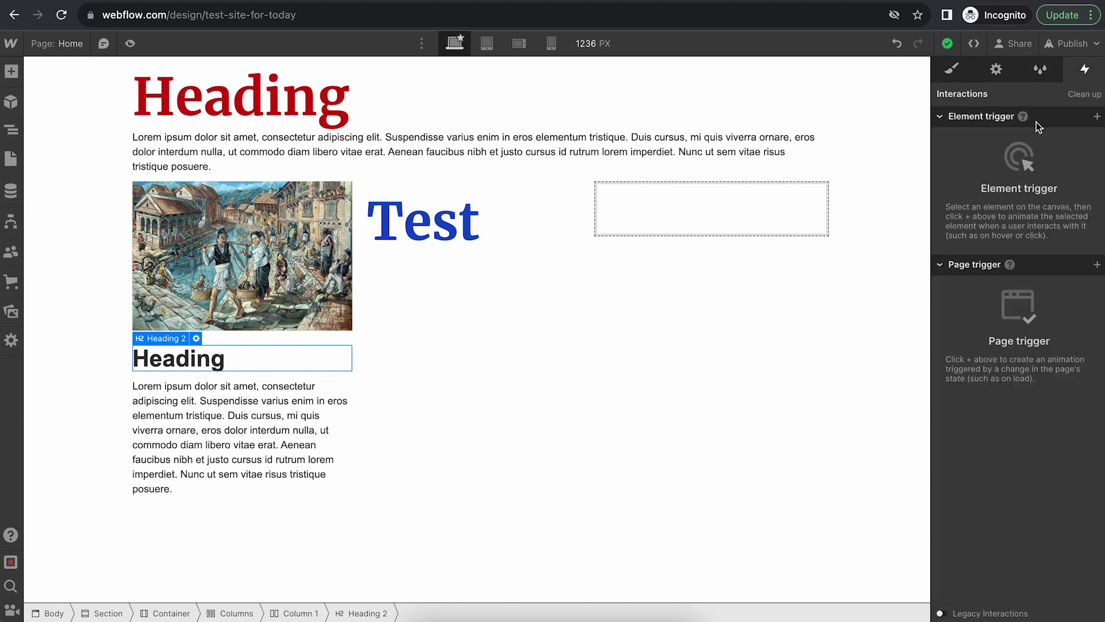
pyautogui.click(1097, 116)
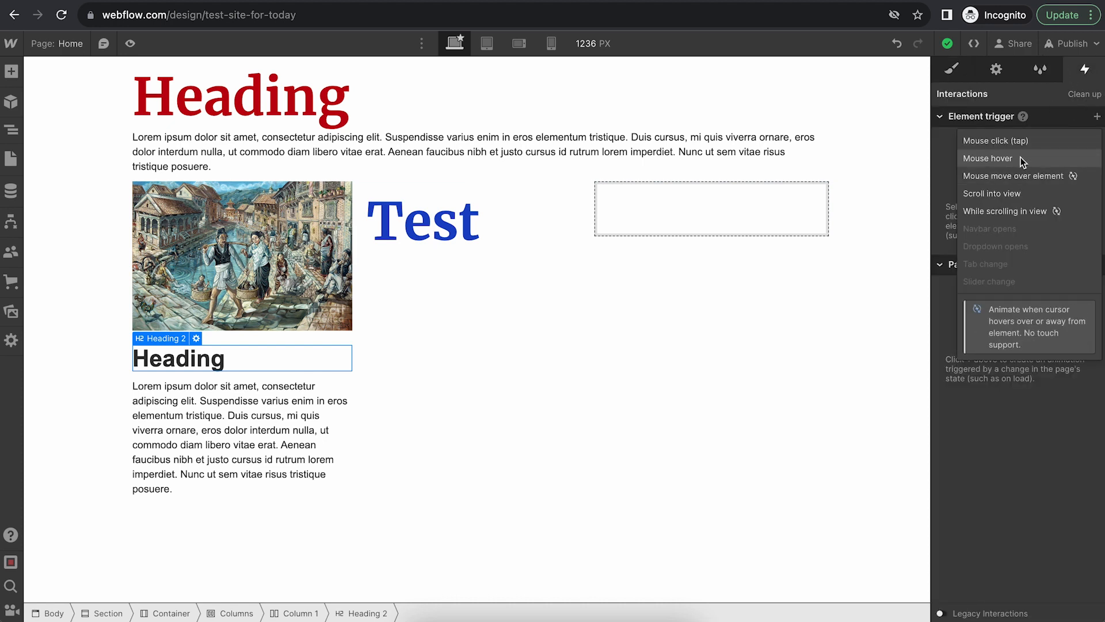
pyautogui.click(1017, 194)
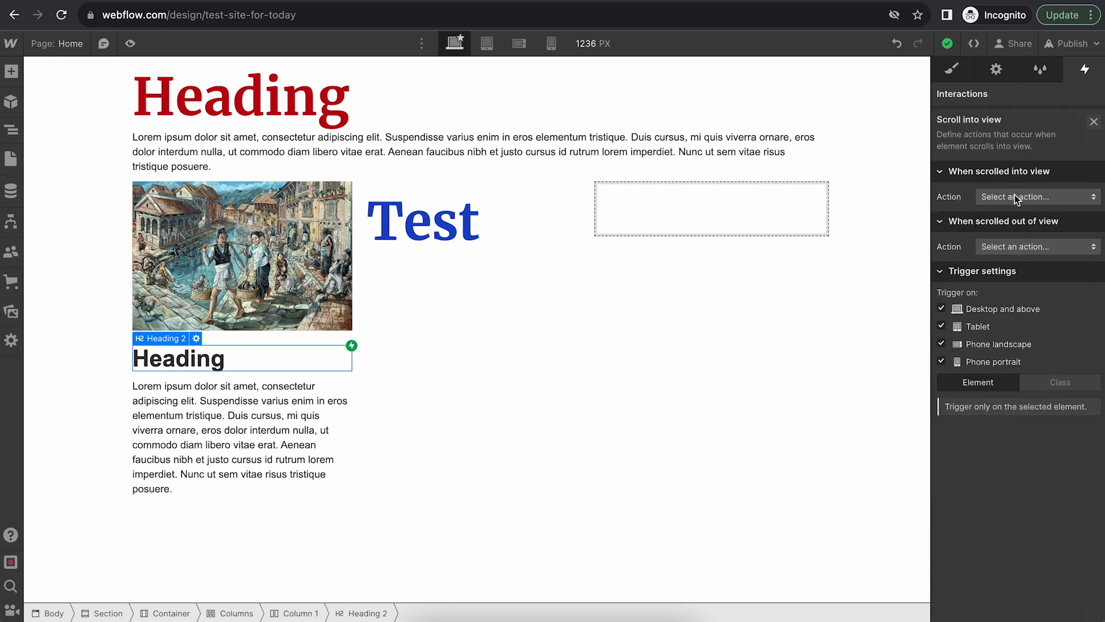
# Try the Fade action for when the first column's heading is scrolled into view and preview it
pyautogui.click(1033, 191)
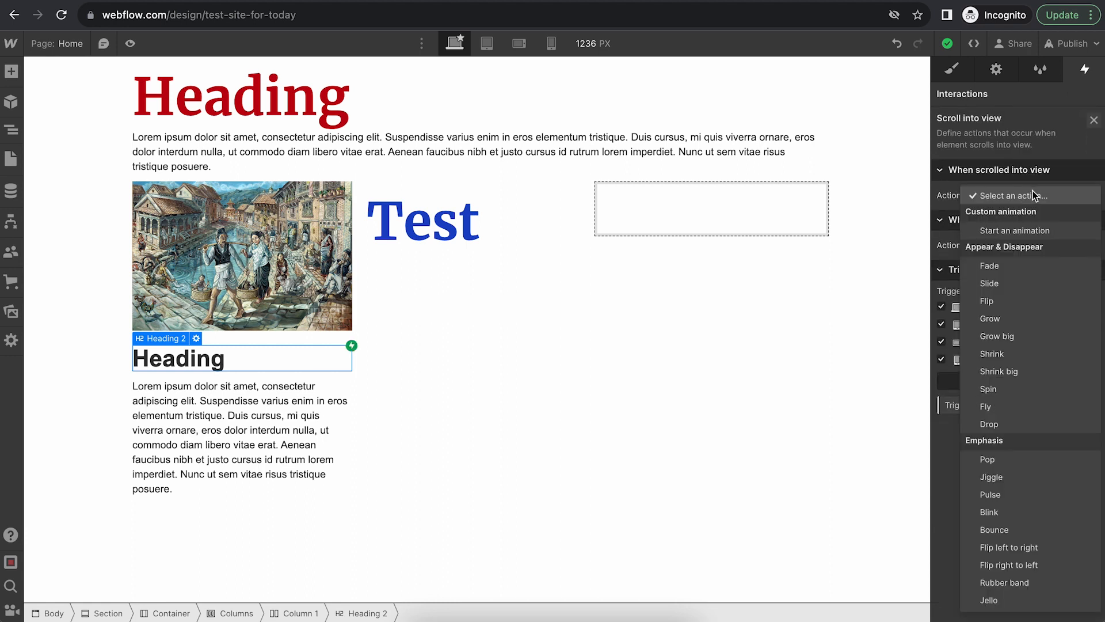
pyautogui.click(1014, 267)
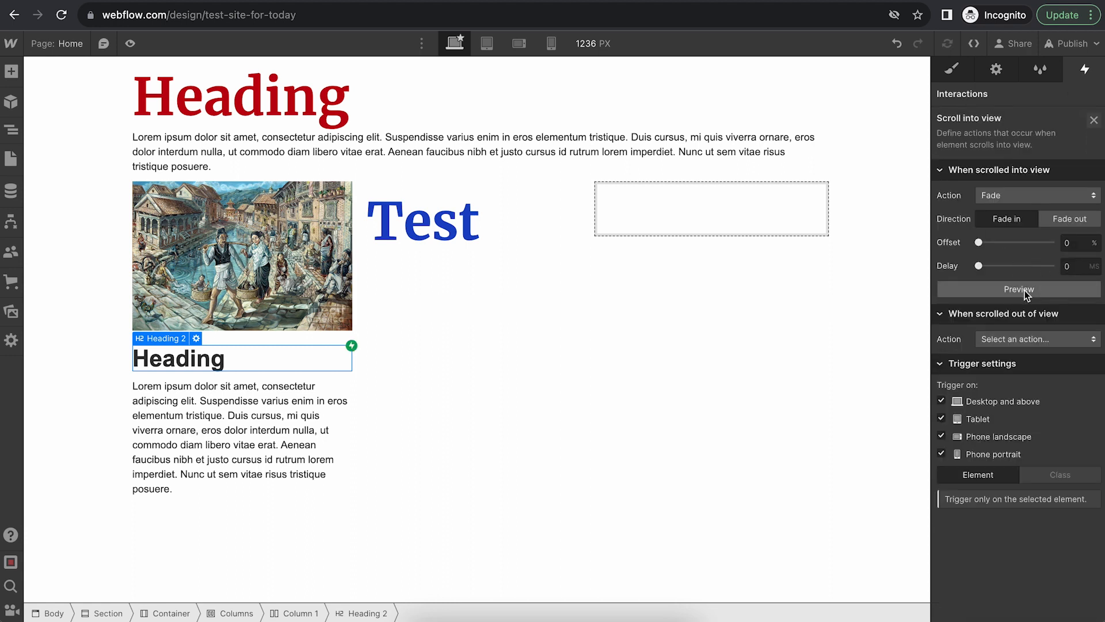
pyautogui.click(1024, 290)
# Set the scrolled-into-view action of the first column's heading to Spin and preview the animation several times
pyautogui.click(1033, 195)
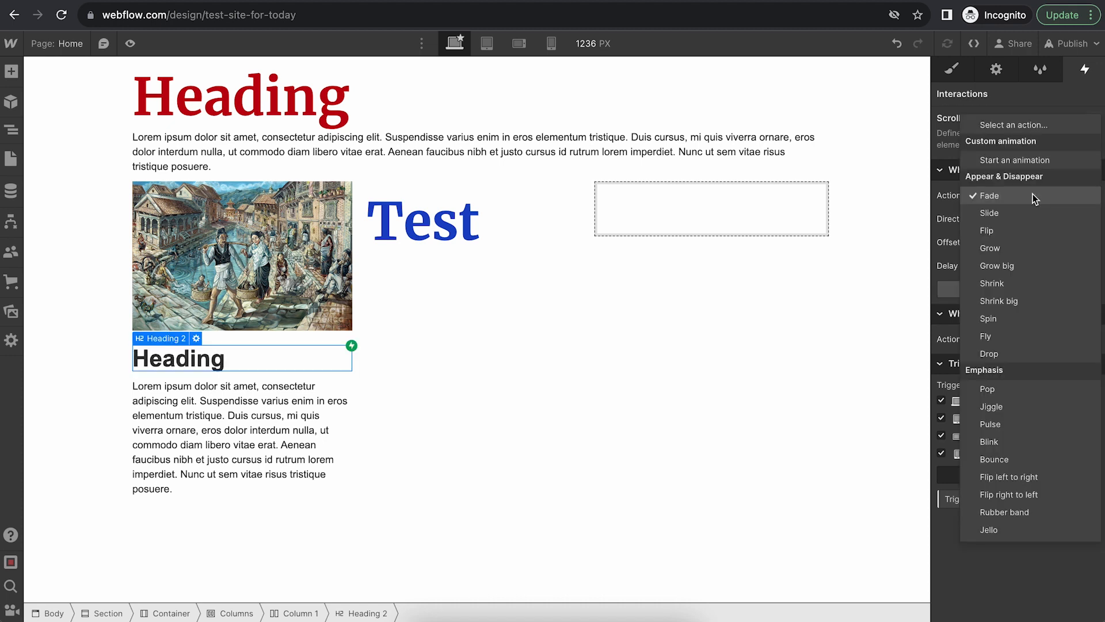
pyautogui.click(1006, 319)
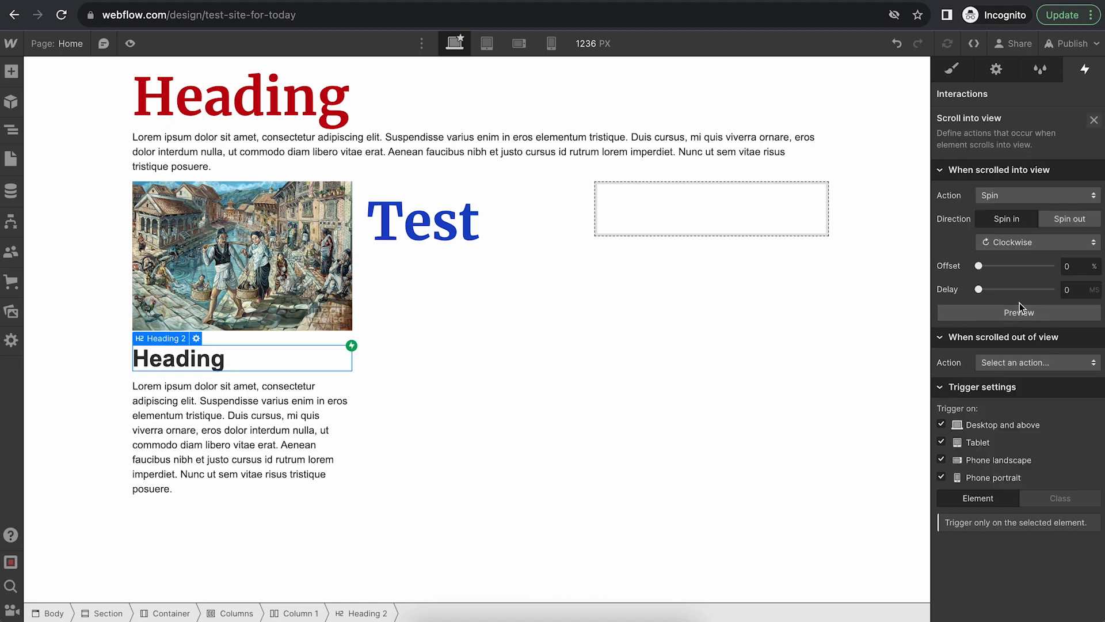
pyautogui.click(1022, 314)
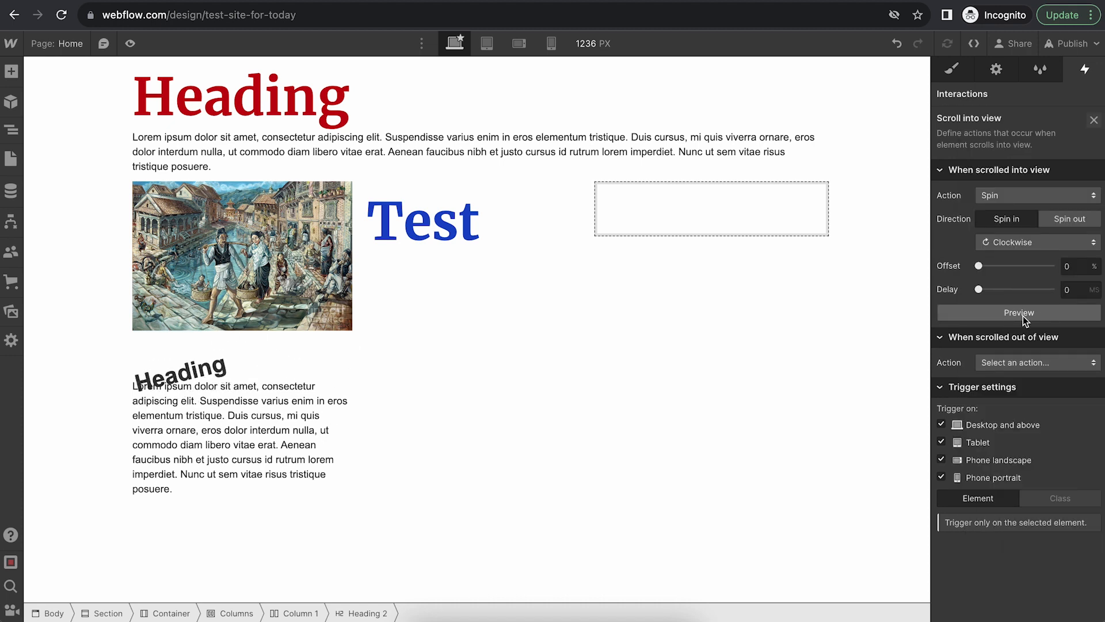
pyautogui.click(1023, 316)
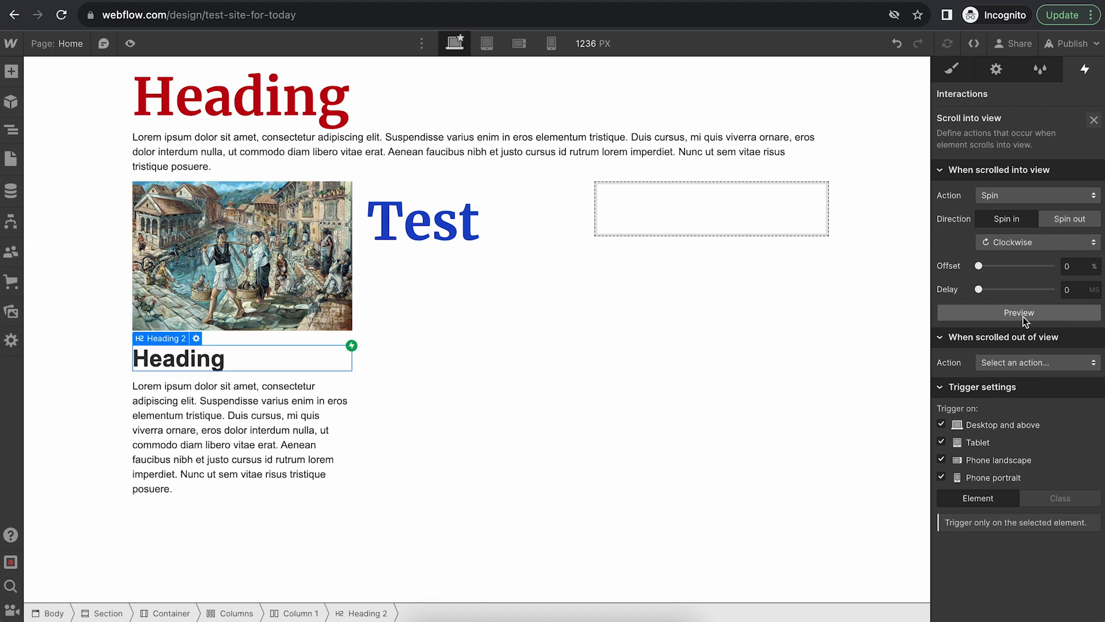
pyautogui.click(1023, 317)
pyautogui.click(1024, 316)
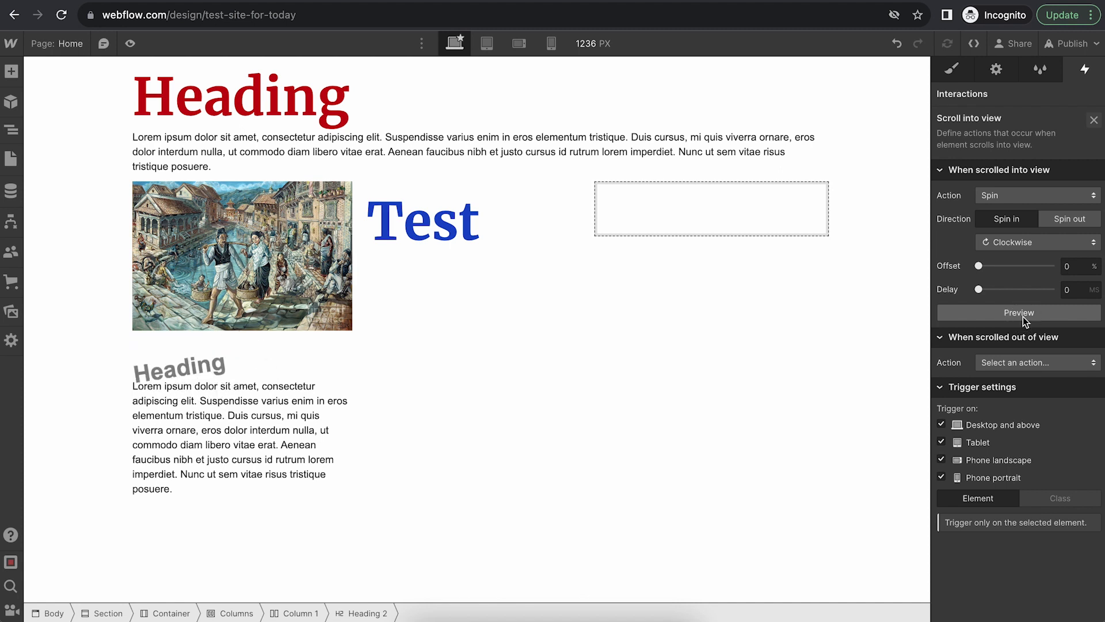
# Return to the style settings and select the "Test" heading in the second column
pyautogui.click(956, 65)
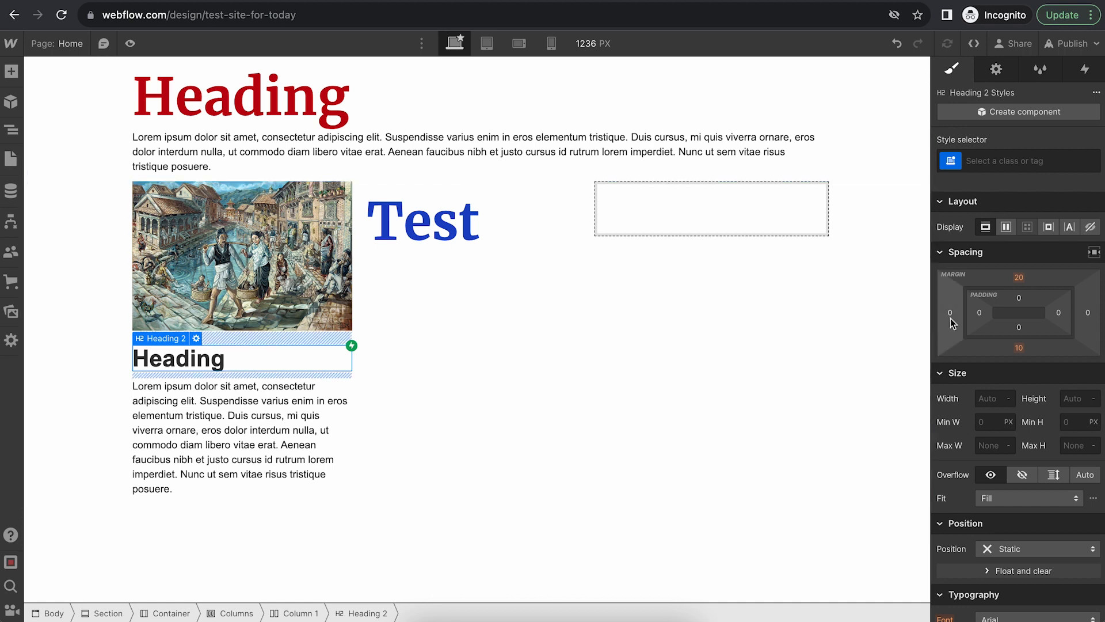
pyautogui.click(464, 236)
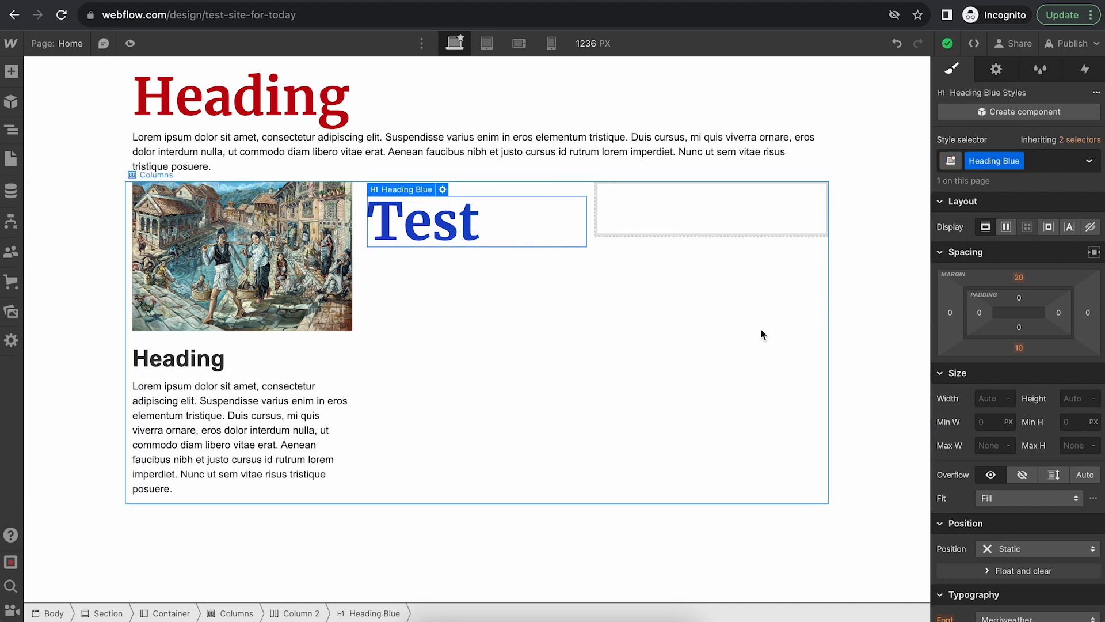